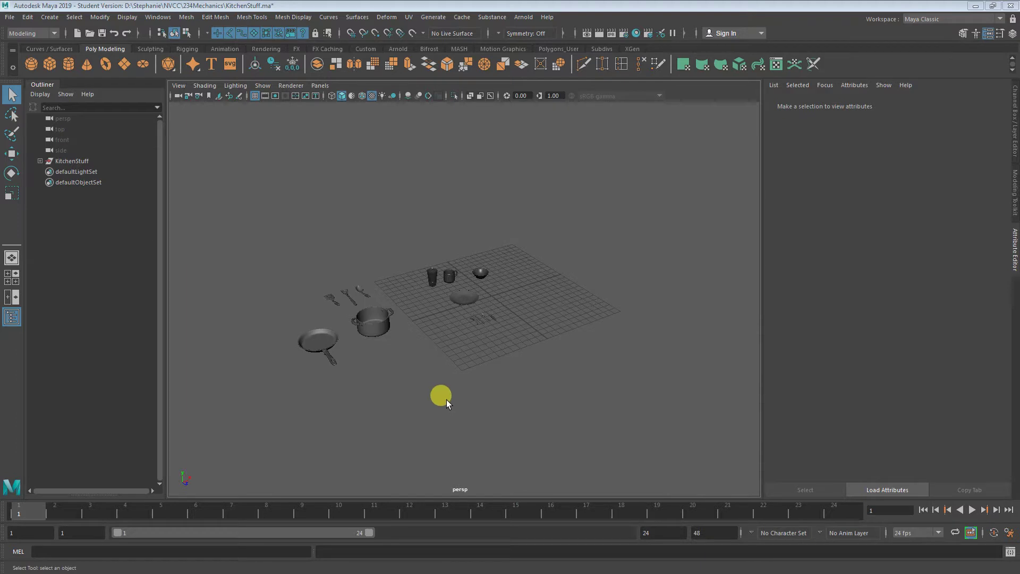
- Select the pot, frame it and get a close view of where its handle attaches to the body
mouse_move(445, 399)
alt+mouse_down()
mouse_move(437, 383)
mouse_move(453, 383)
mouse_move(441, 393)
alt+mouse_up()
alt+right_drag(441, 393, 520, 395)
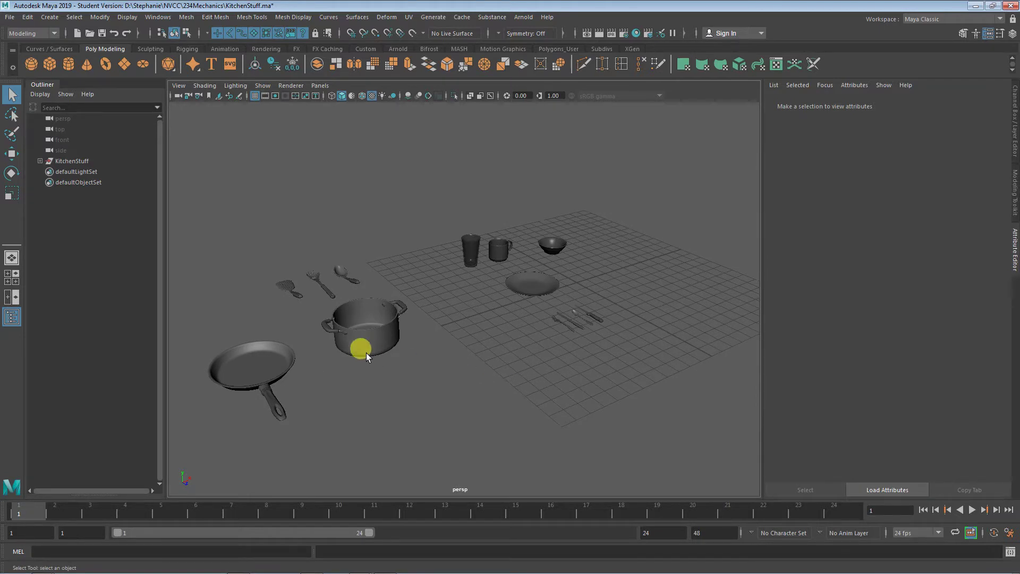
alt+drag(442, 384, 457, 420)
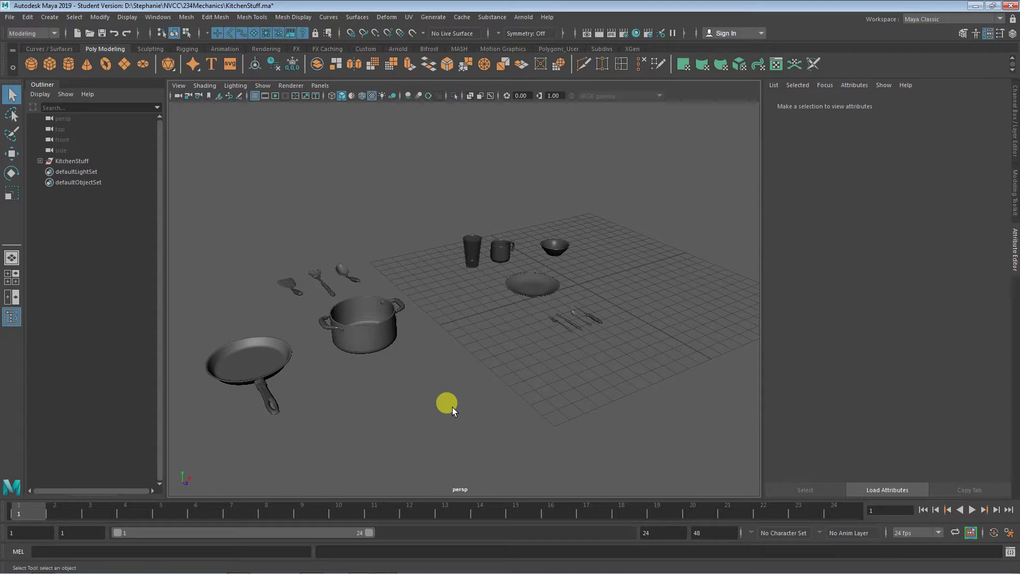
alt+middle_drag(446, 405, 472, 408)
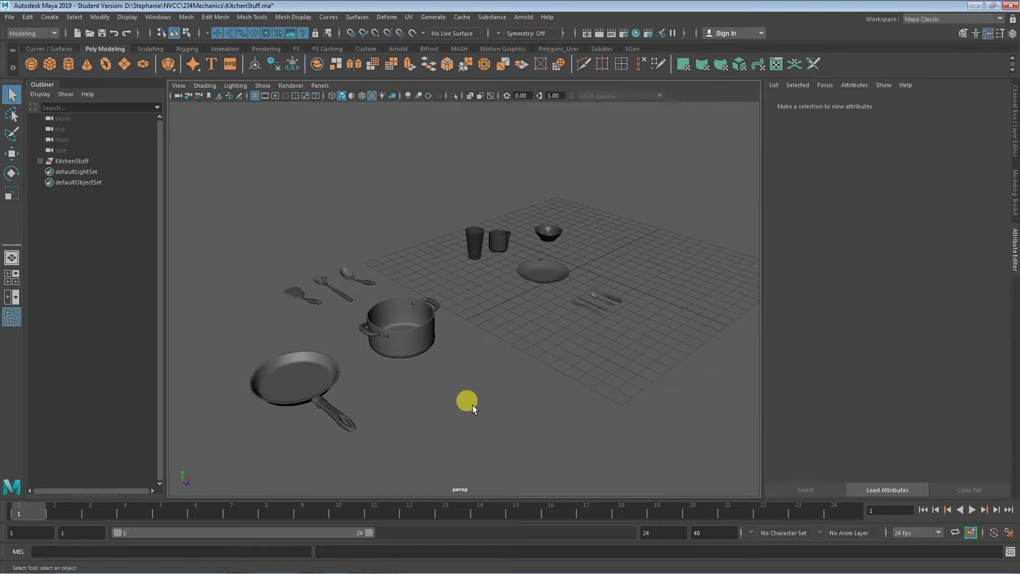
click(428, 352)
click(429, 349)
click(416, 336)
key(f)
alt+drag(416, 336, 357, 285)
alt+right_drag(357, 285, 424, 303)
- Examine how the pot is split into separate objects by selecting its handle hardware, grip and body, and select the plate for comparison
click(351, 274)
click(398, 273)
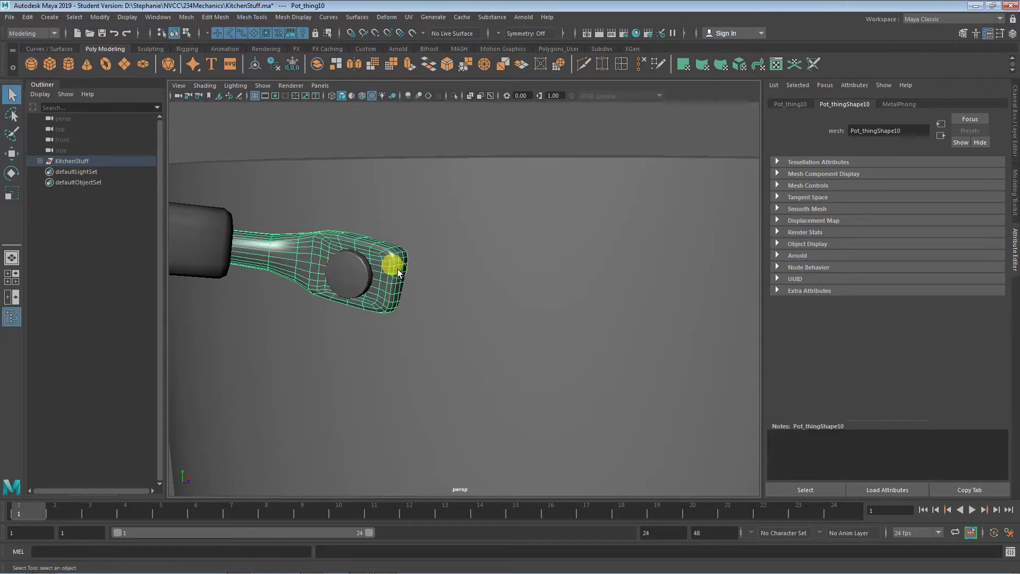
click(184, 246)
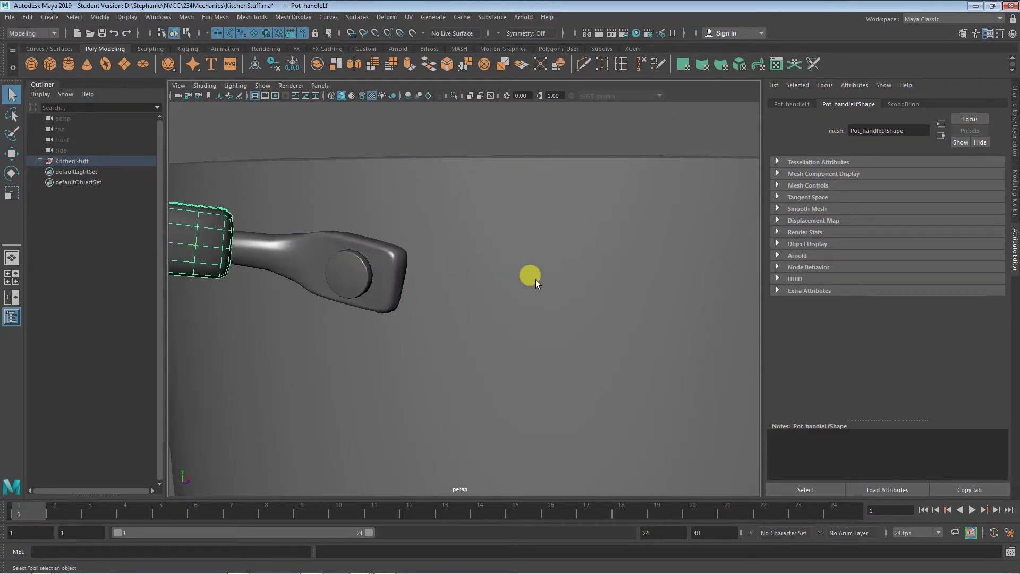
click(534, 278)
key(f)
alt+drag(358, 280, 479, 328)
click(372, 351)
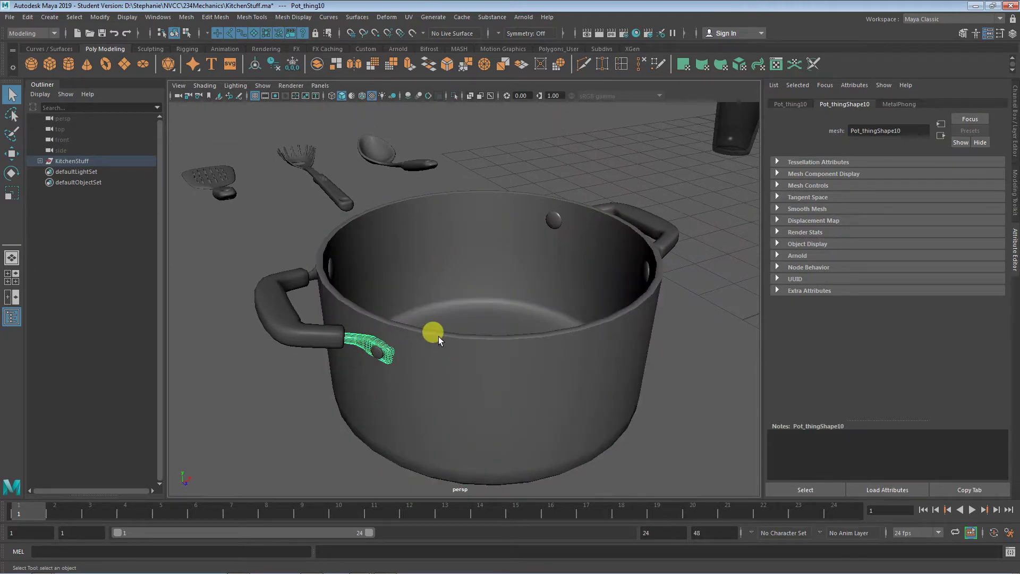
alt+right_drag(496, 352, 317, 337)
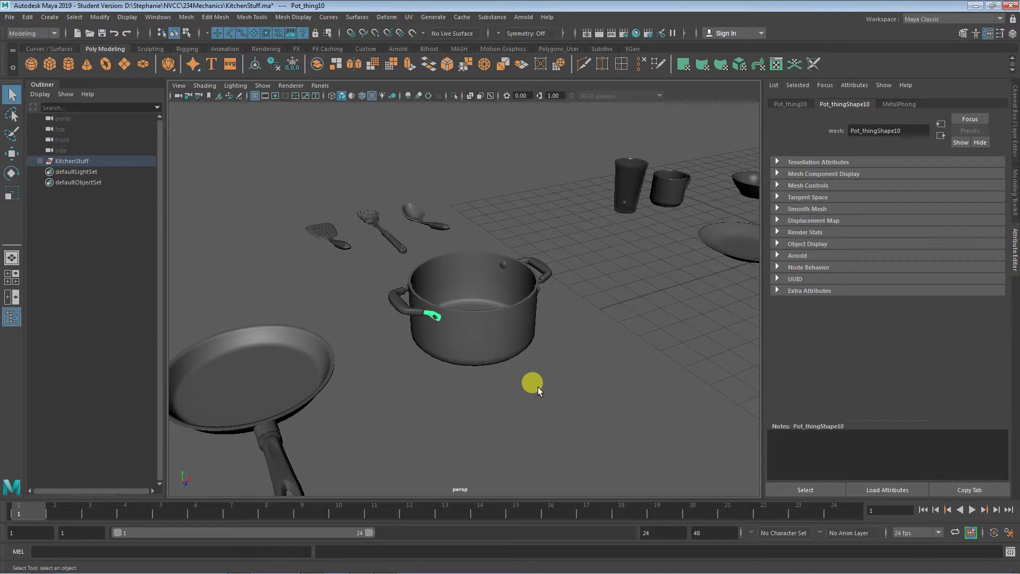
alt+middle_drag(538, 387, 454, 371)
click(693, 232)
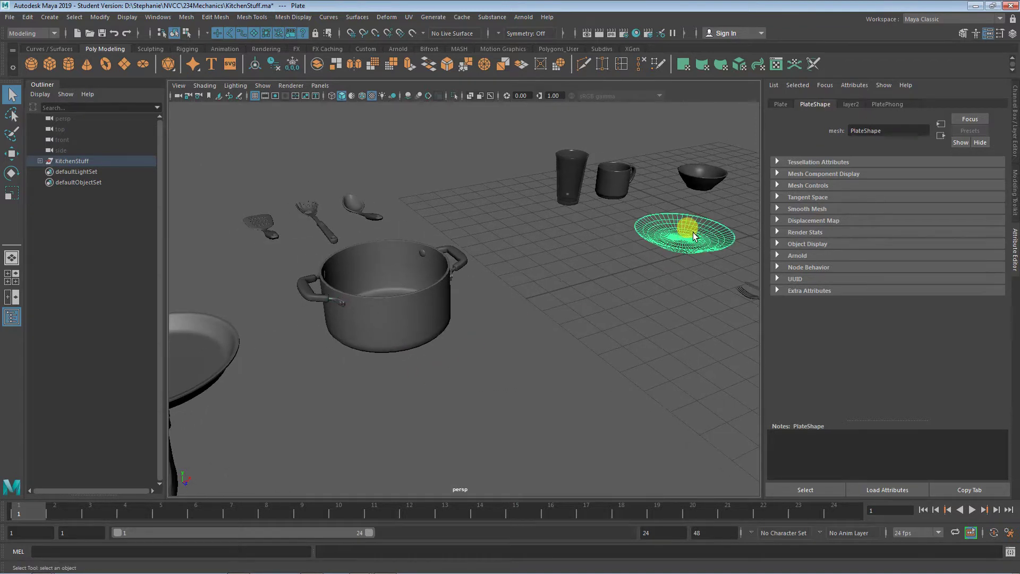
- Expand the KitchenStuff group and inspect its children, including Fork, ButterKnife, Spoon, FryingPanGRP, KnifeGRP, SpatulaGRP and PotGRP
click(39, 160)
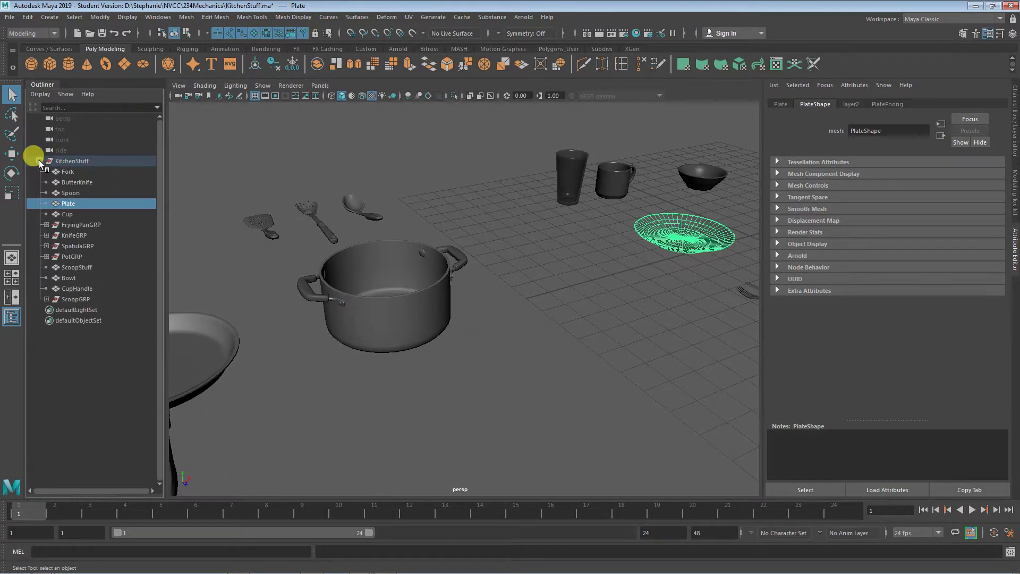
click(71, 172)
click(72, 182)
click(69, 192)
click(69, 224)
click(75, 235)
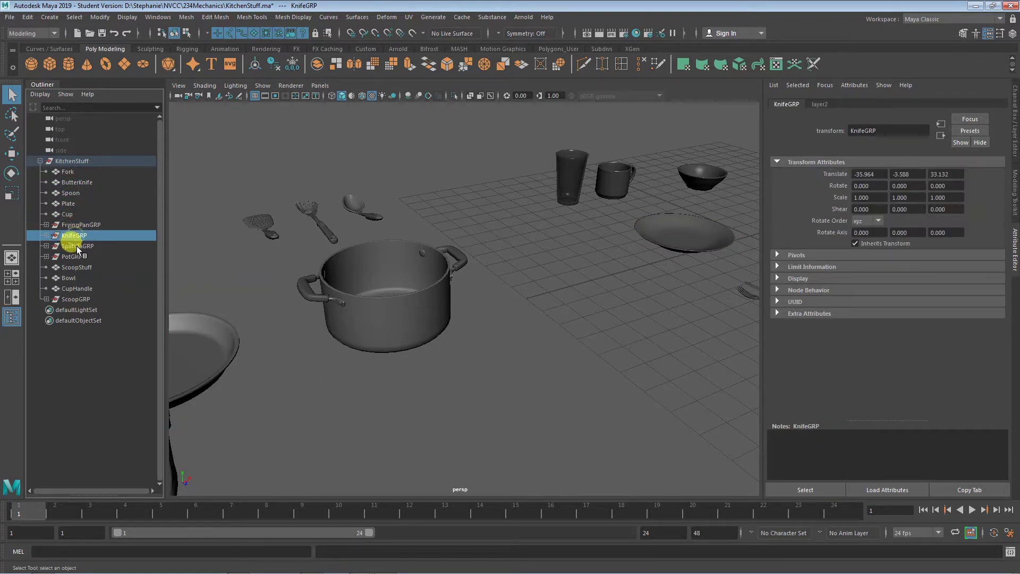
click(76, 246)
click(74, 257)
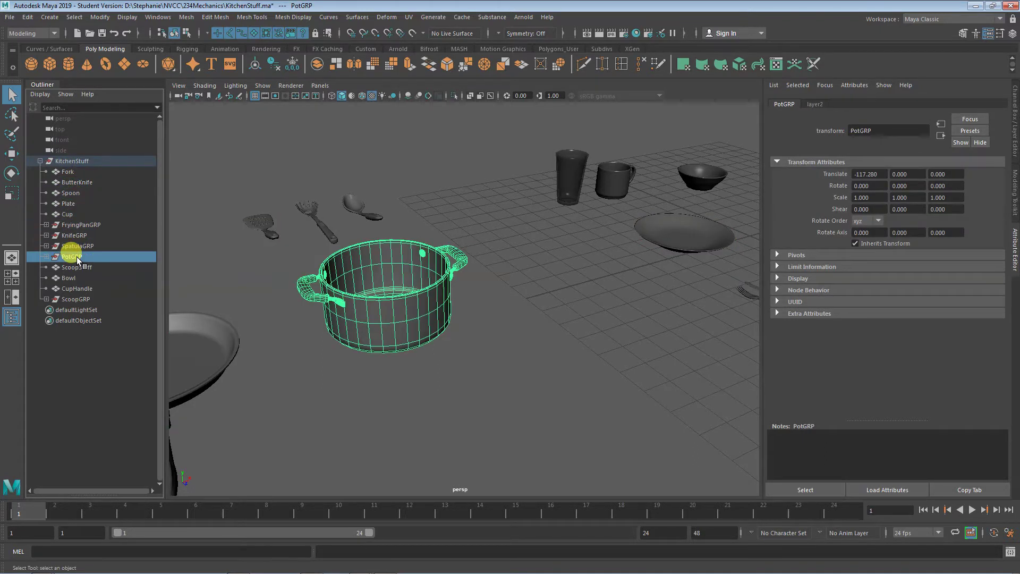
- Move the whole KitchenStuff group along X to 3.127, and deselect it
click(72, 161)
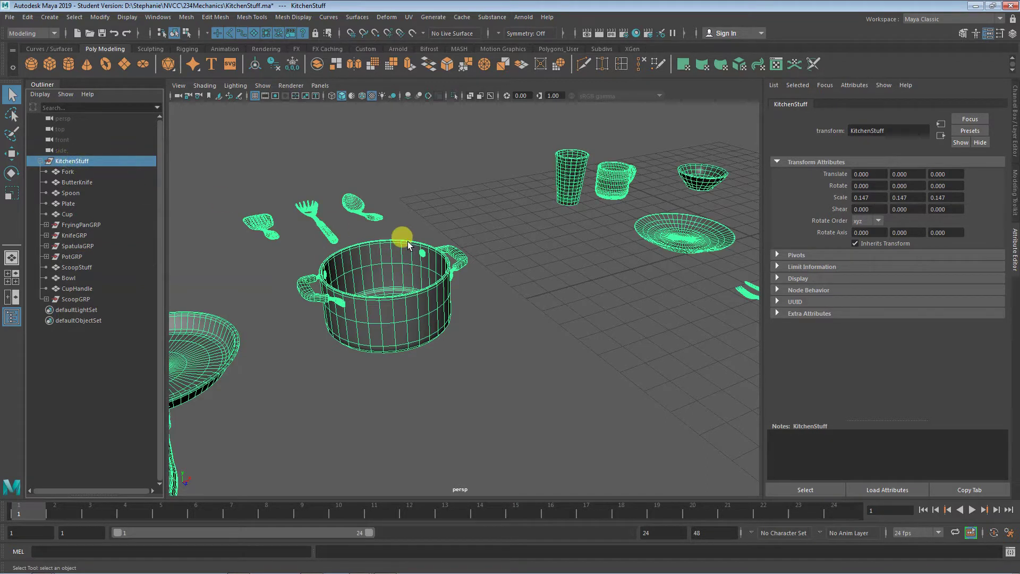
key(w)
scroll(625, 296, down, 5)
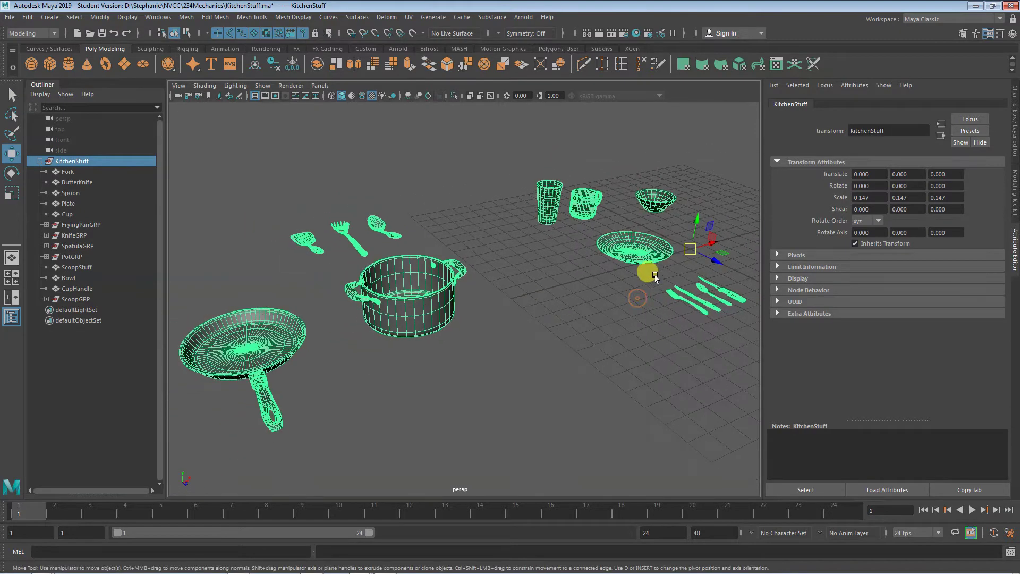
click(676, 254)
mouse_move(676, 253)
mouse_down()
mouse_move(744, 233)
mouse_move(691, 245)
mouse_up()
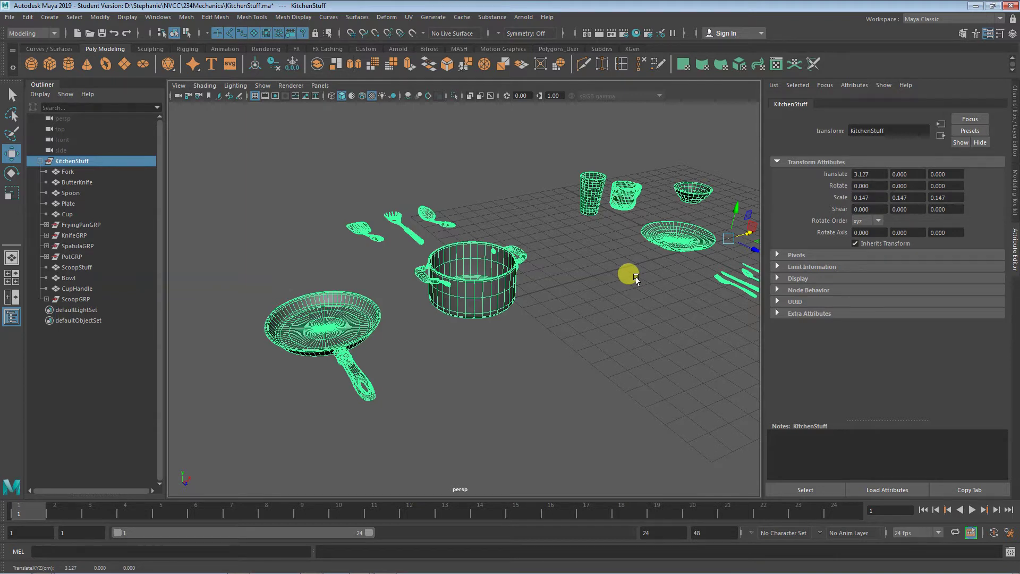
click(635, 278)
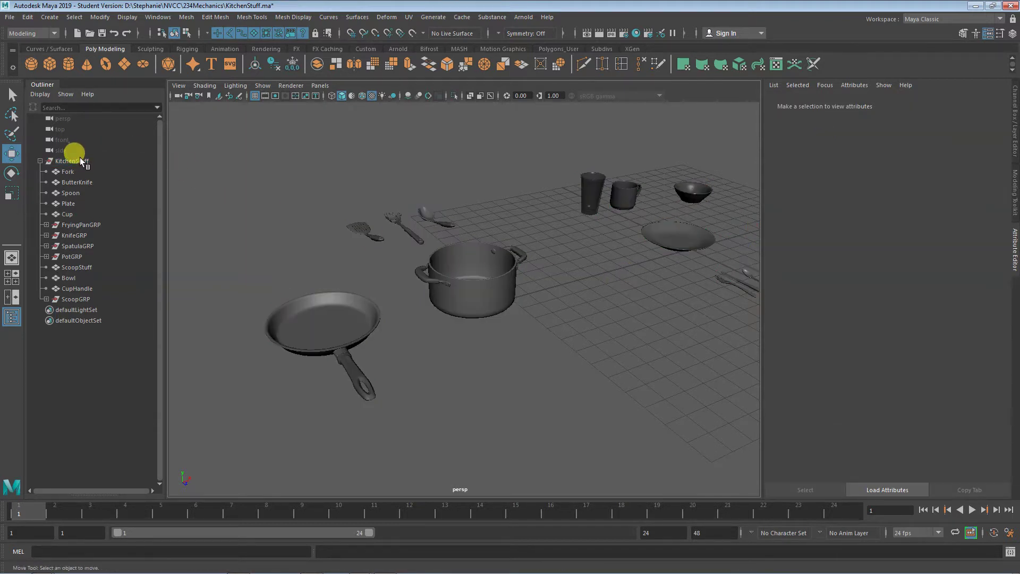
- Select Fork and Spoon individually, and finish with the FryingPanGRP group selected
click(78, 181)
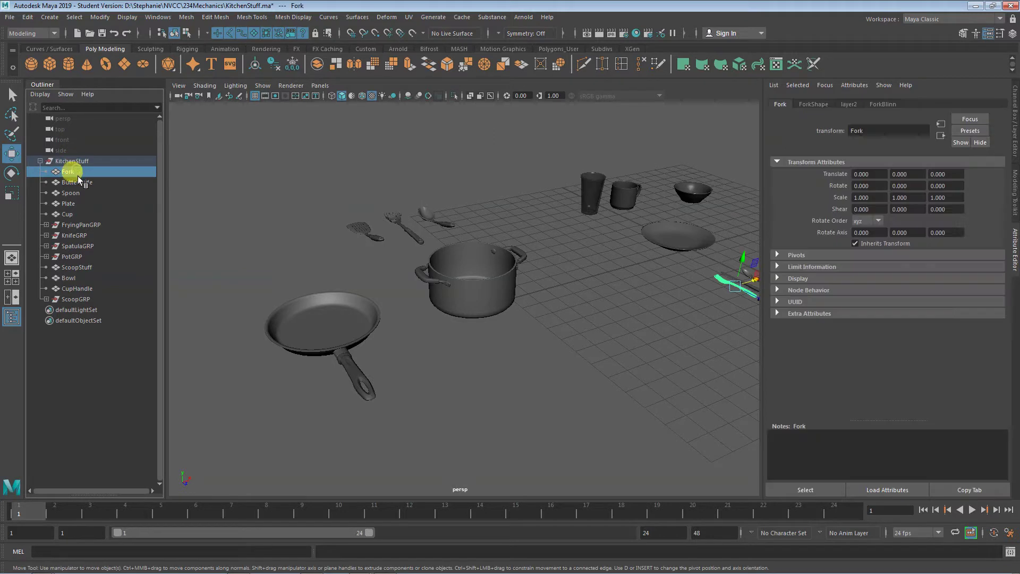
click(71, 193)
click(77, 224)
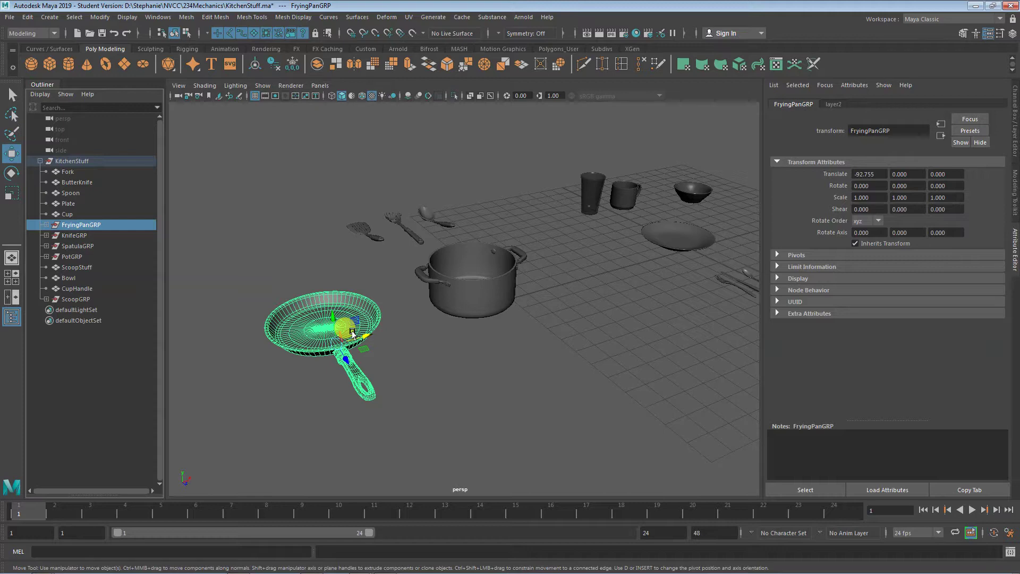
alt+drag(385, 332, 342, 205)
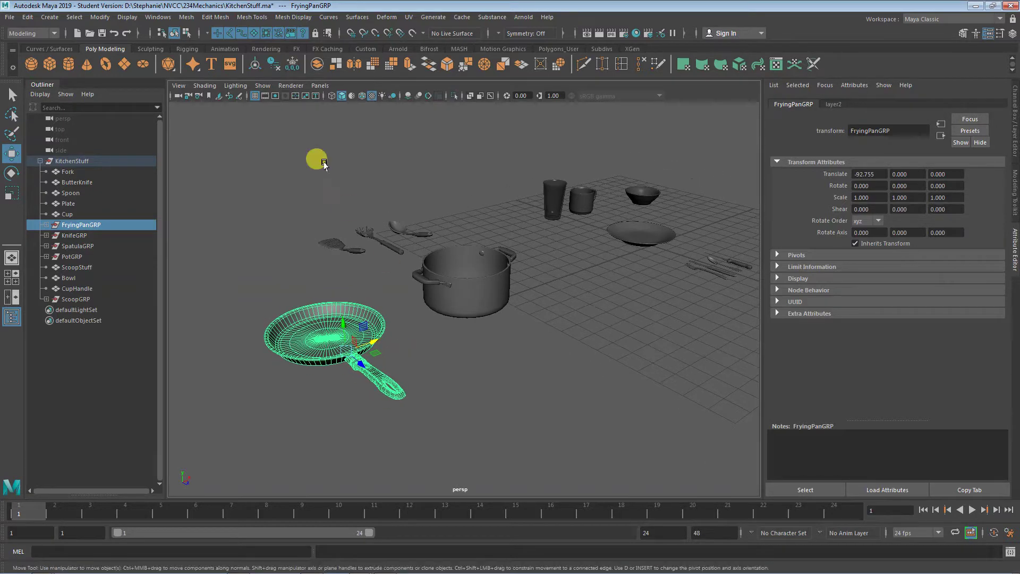
- Open the Hypergraph: Hierarchy editor and maximize its window
click(189, 18)
mouse_move(158, 17)
mouse_move(171, 55)
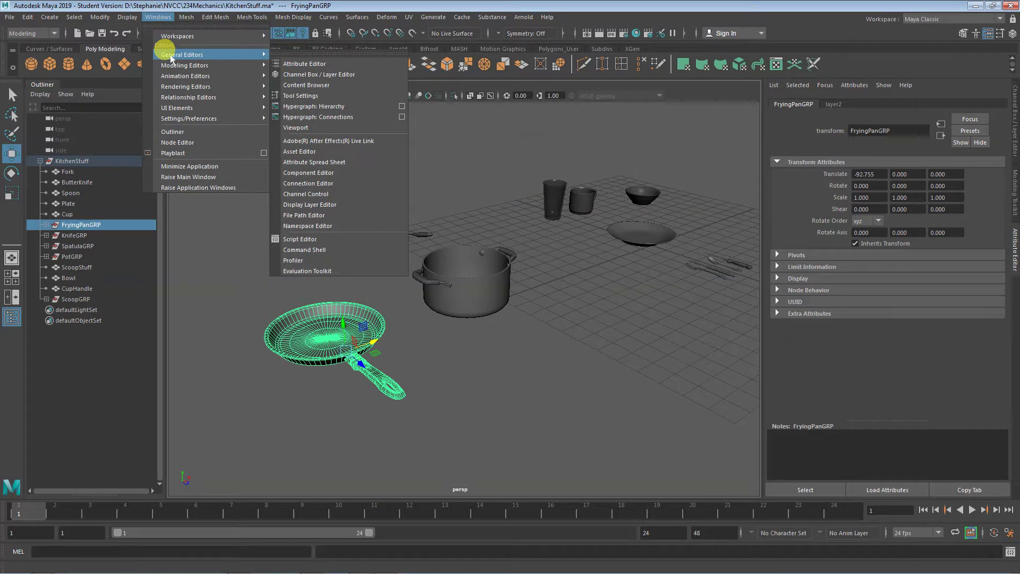
click(311, 106)
drag(277, 73, 392, 41)
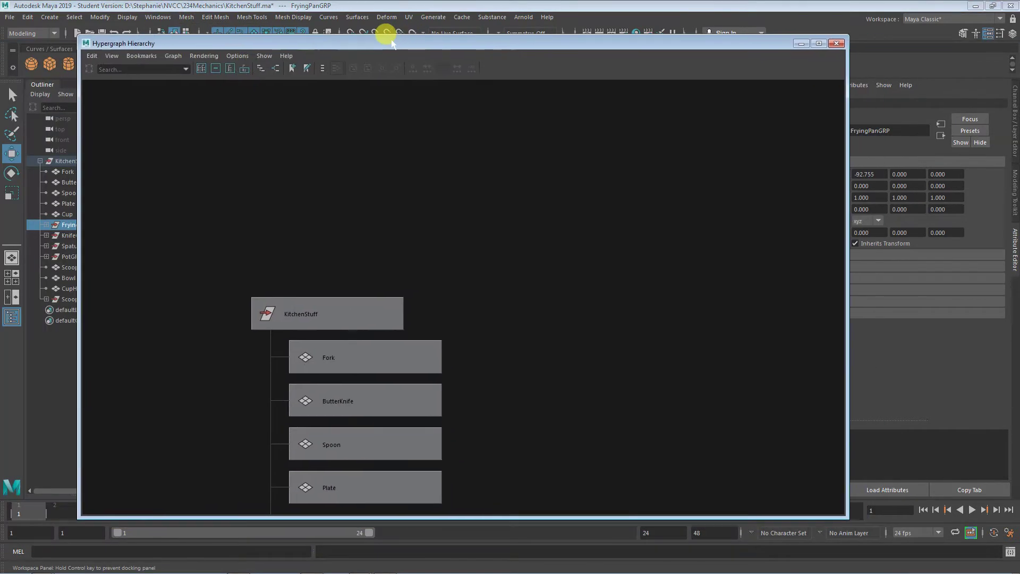
double_click(391, 42)
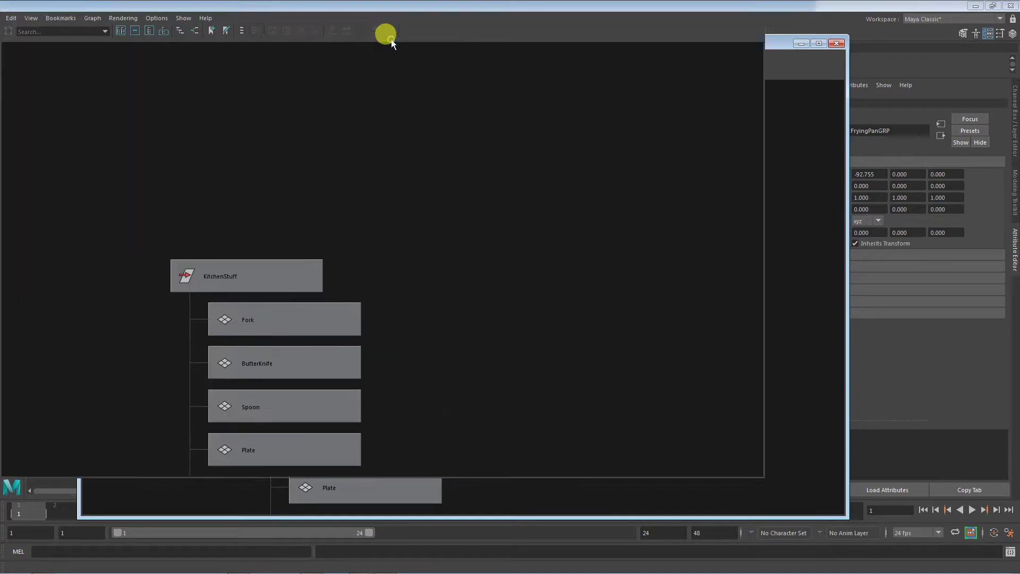
- Examine the complete KitchenStuff node tree, from the Fork node down to ScoopGRP and its children
alt+right_drag(525, 234, 480, 291)
alt+middle_drag(481, 292, 396, 176)
alt+right_drag(397, 175, 476, 282)
alt+middle_drag(476, 282, 428, 189)
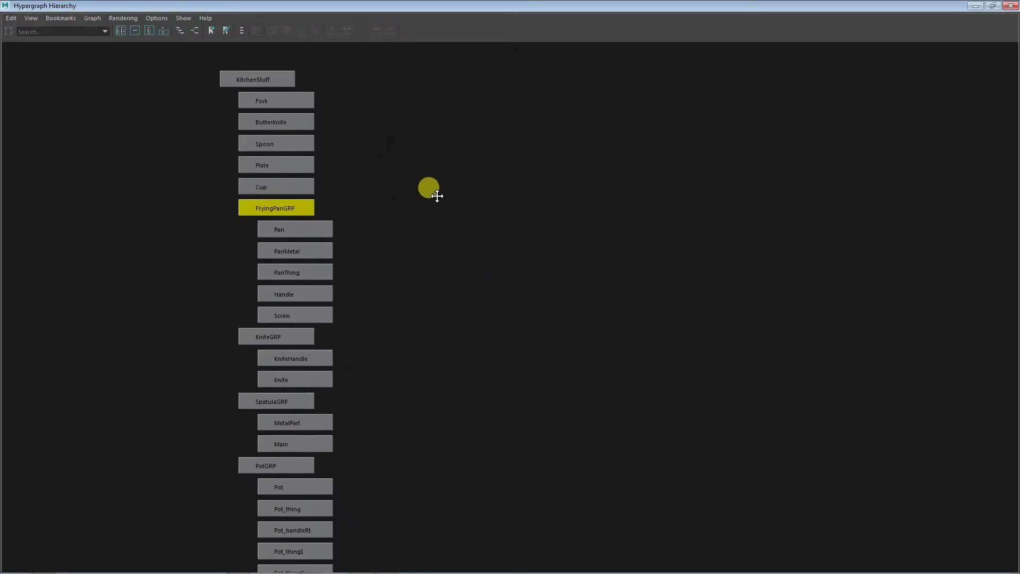
alt+right_drag(506, 223, 515, 294)
alt+middle_drag(514, 293, 411, 224)
click(296, 185)
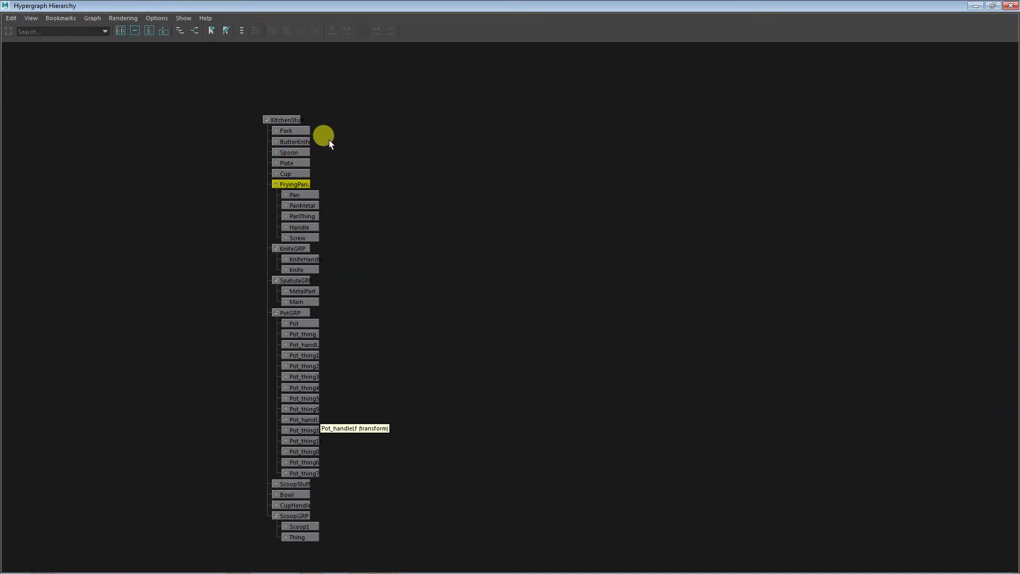
- Unparent every node beneath KitchenStuff at once, undo the accidental parenting to ButterKnife, and clear the selection
drag(340, 128, 263, 549)
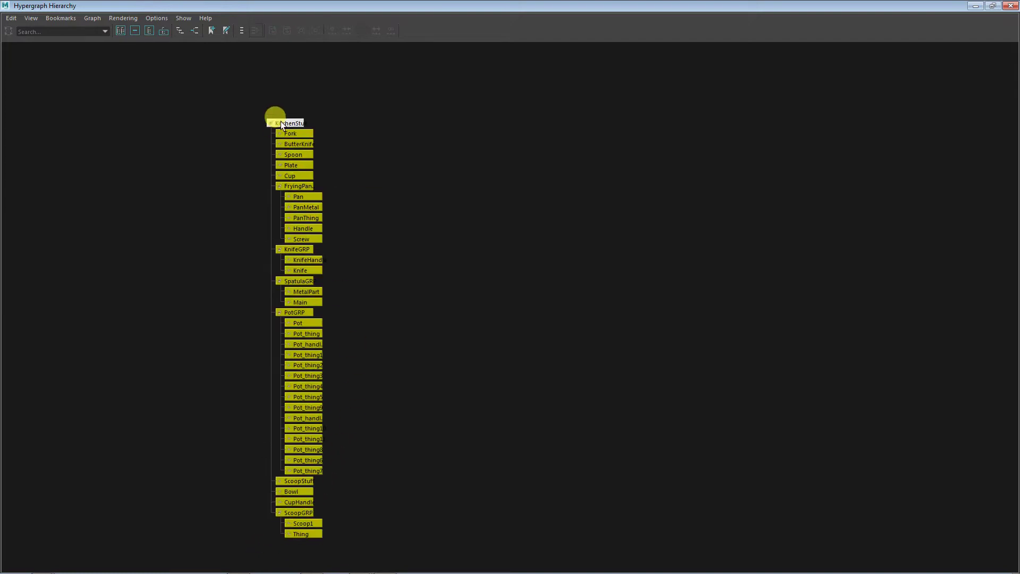
middle_drag(277, 130, 285, 133)
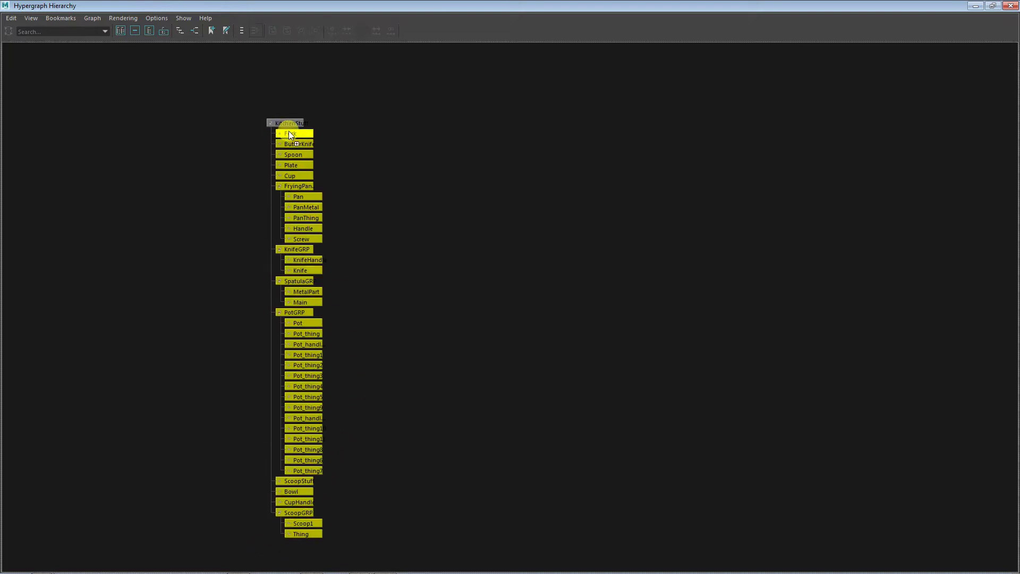
middle_drag(368, 124, 368, 125)
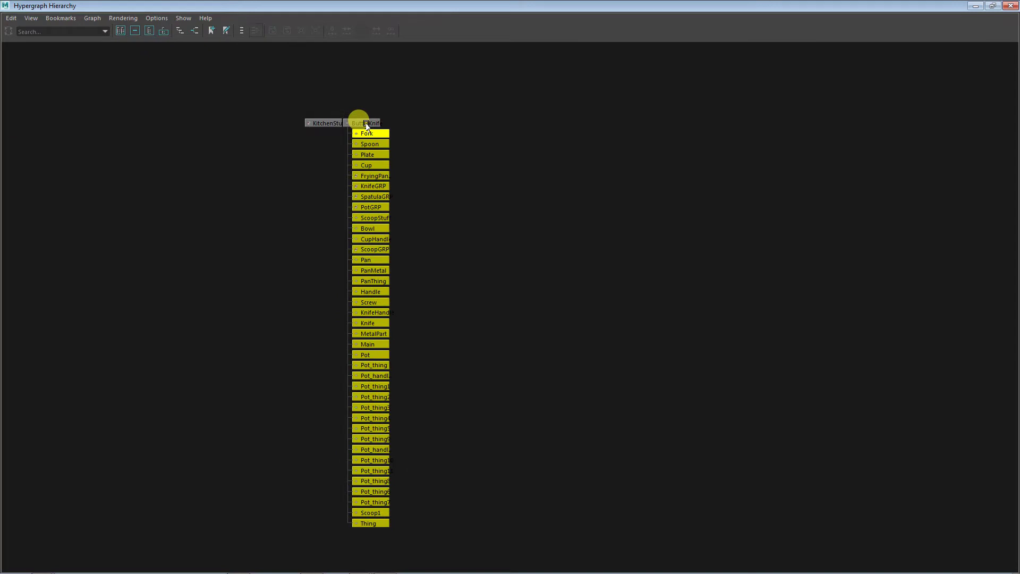
key(ctrl+z)
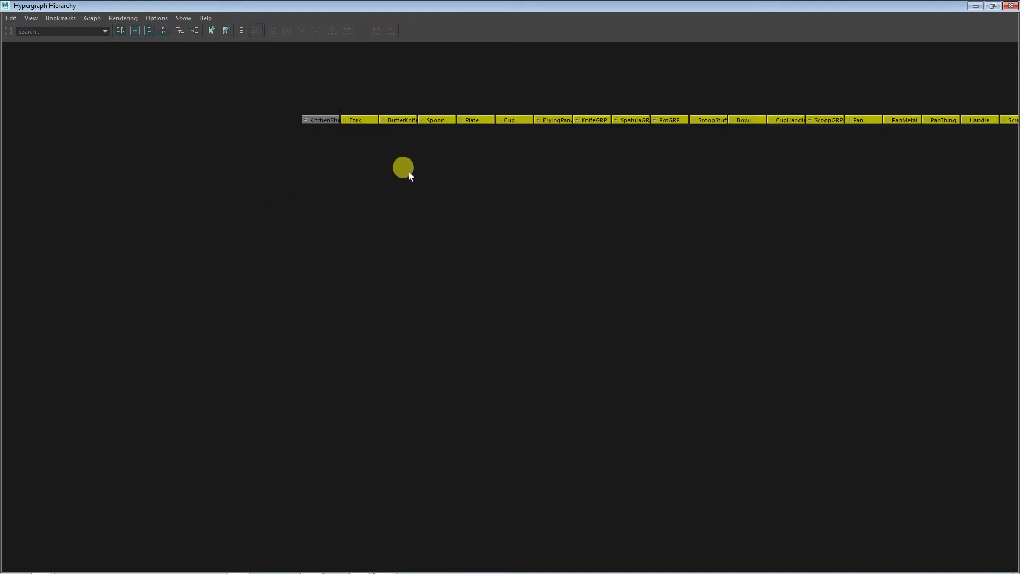
click(409, 172)
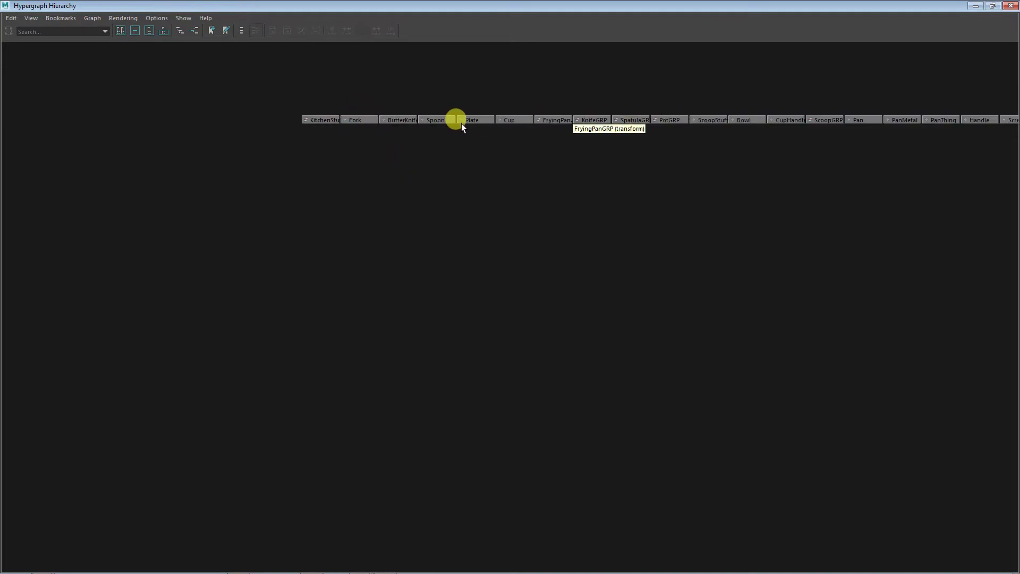
- Minimize the Hypergraph and check how the ungrouped frying pan and pot bodies select in the scene
click(976, 6)
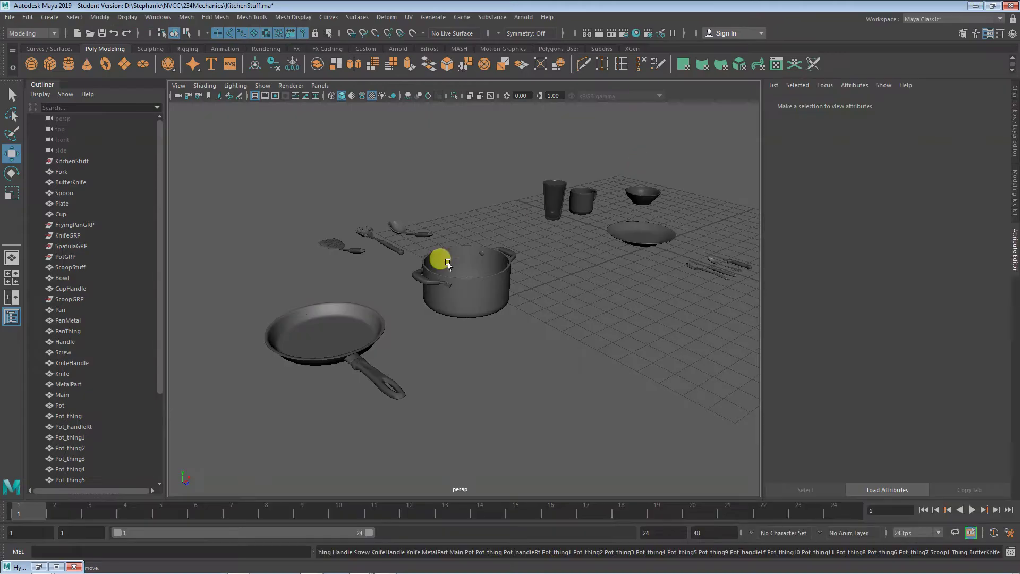
click(329, 326)
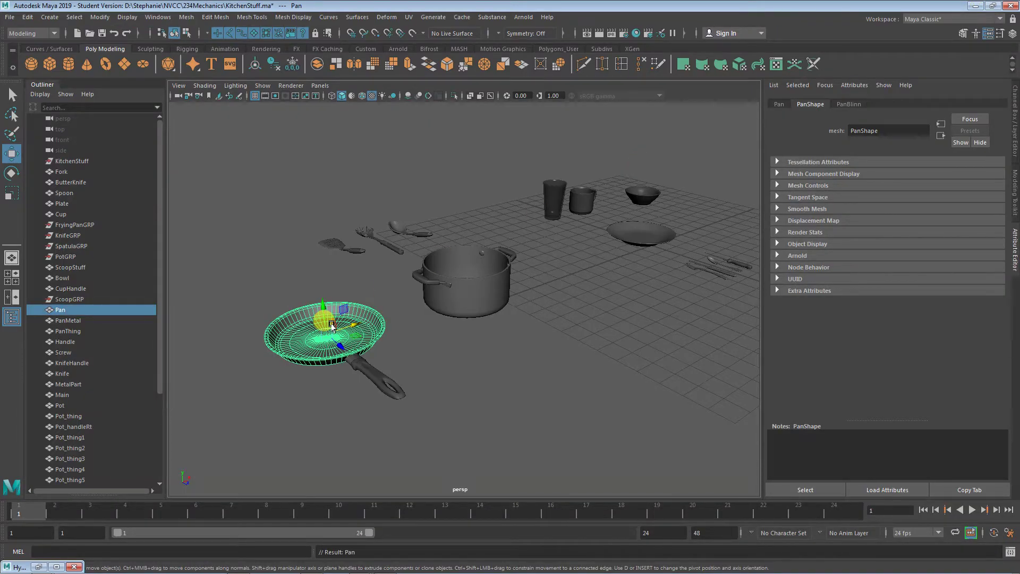
click(452, 305)
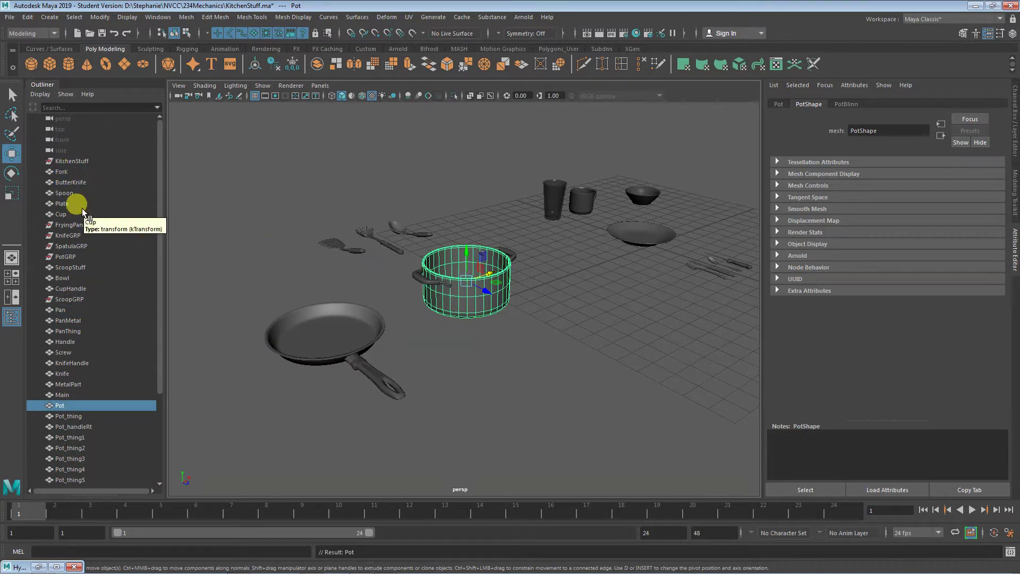
- Undo the selections and the mass unparenting to restore the KitchenStuff hierarchy
key(ctrl+z)
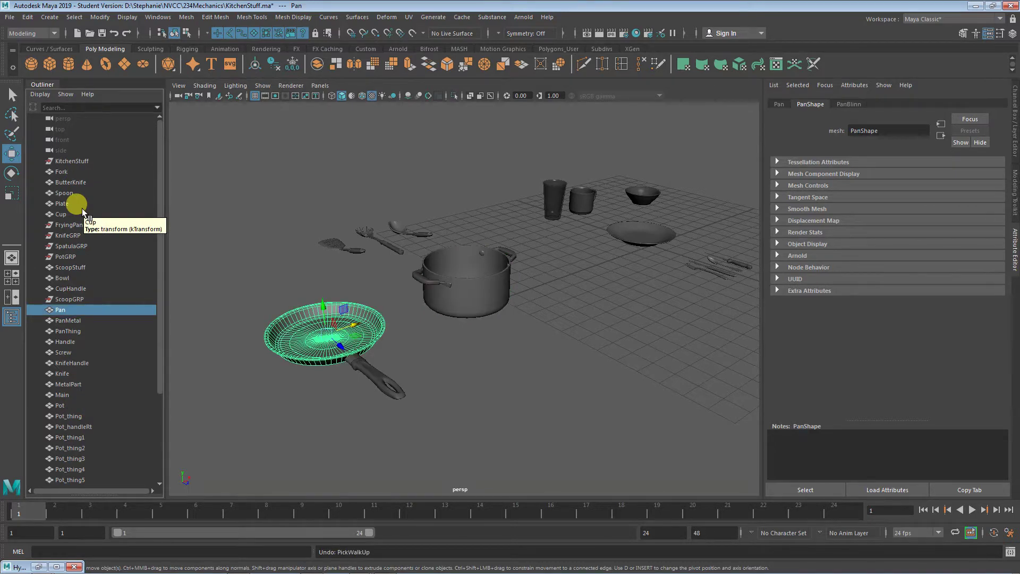
key(ctrl+z)
key(ctrl+z)
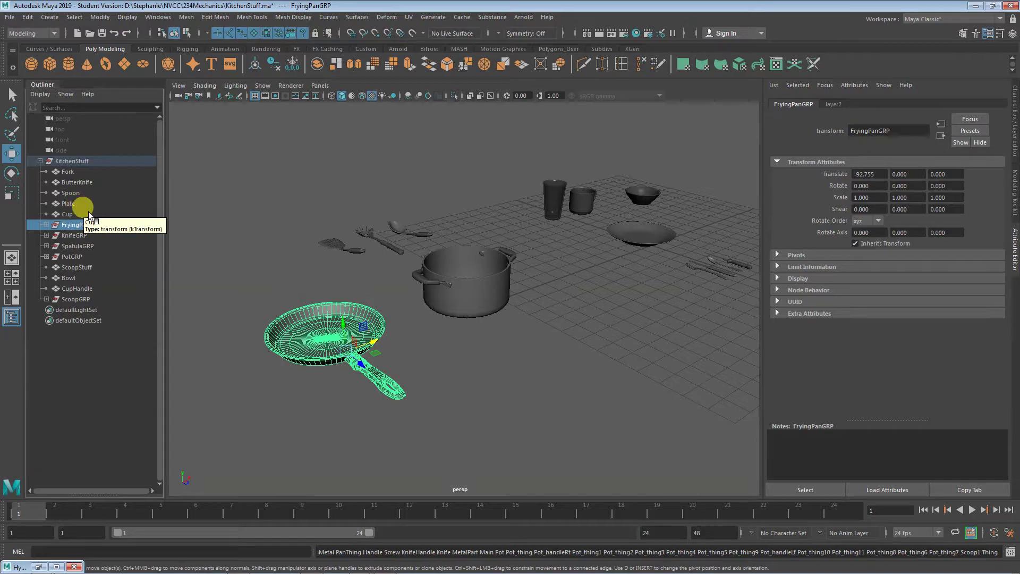
- Unparent FryingPanGRP, KnifeGRP, SpatulaGRP and ScoopGRP from KitchenStuff in the Hypergraph, one group at a time
click(55, 566)
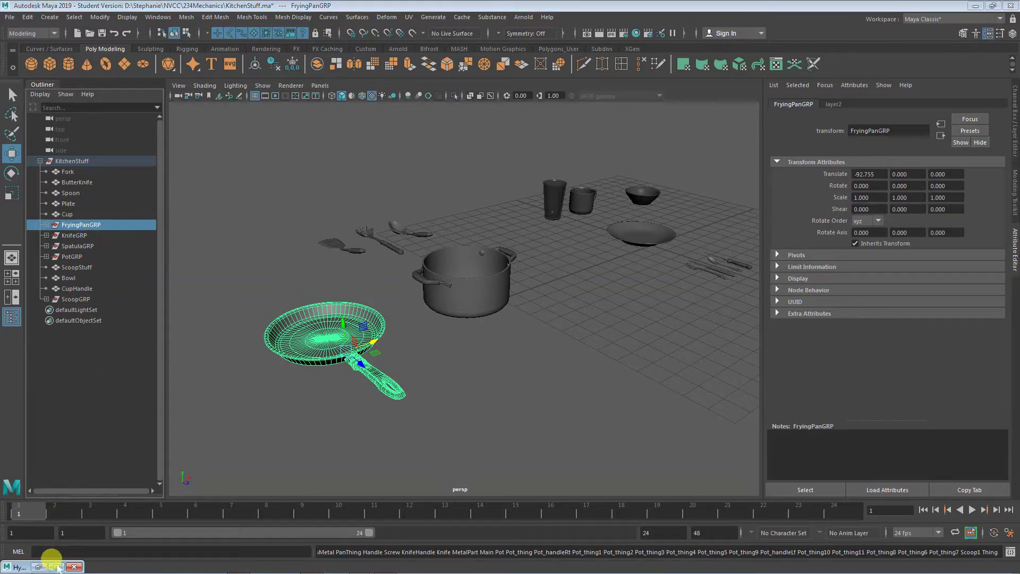
click(323, 195)
click(317, 183)
key(shift+p)
click(337, 184)
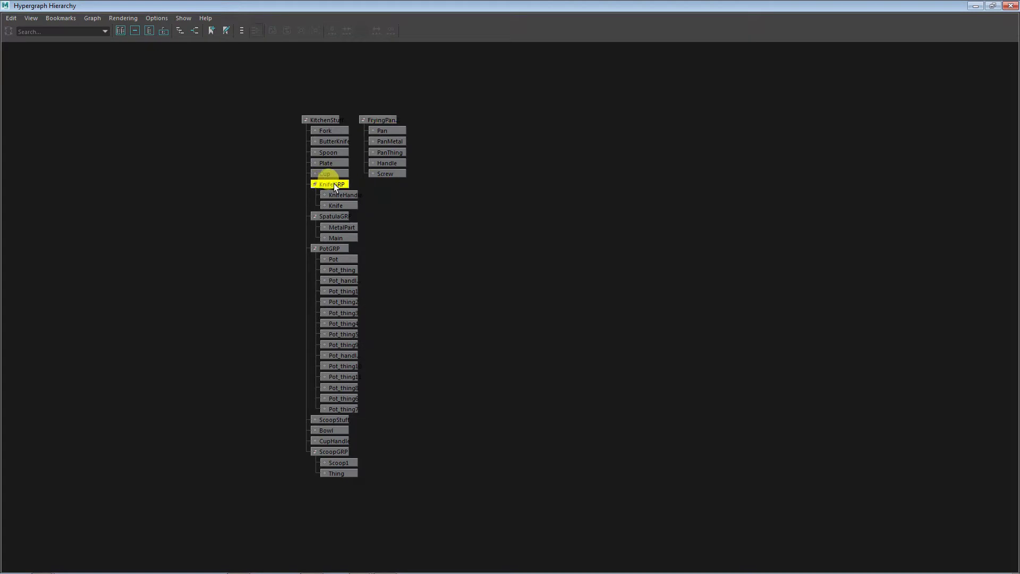
key(shift+p)
click(330, 184)
key(shift+p)
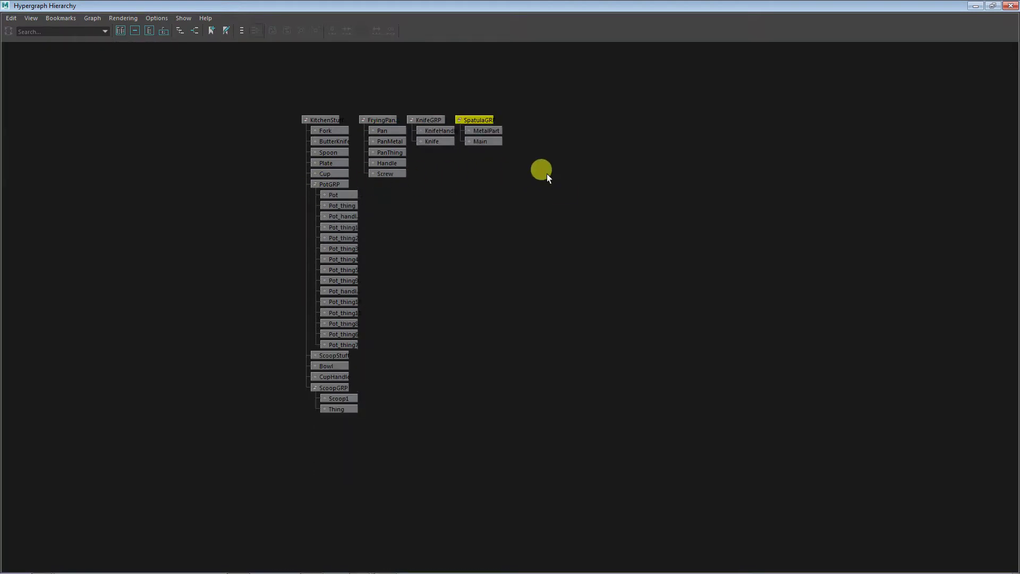
click(316, 388)
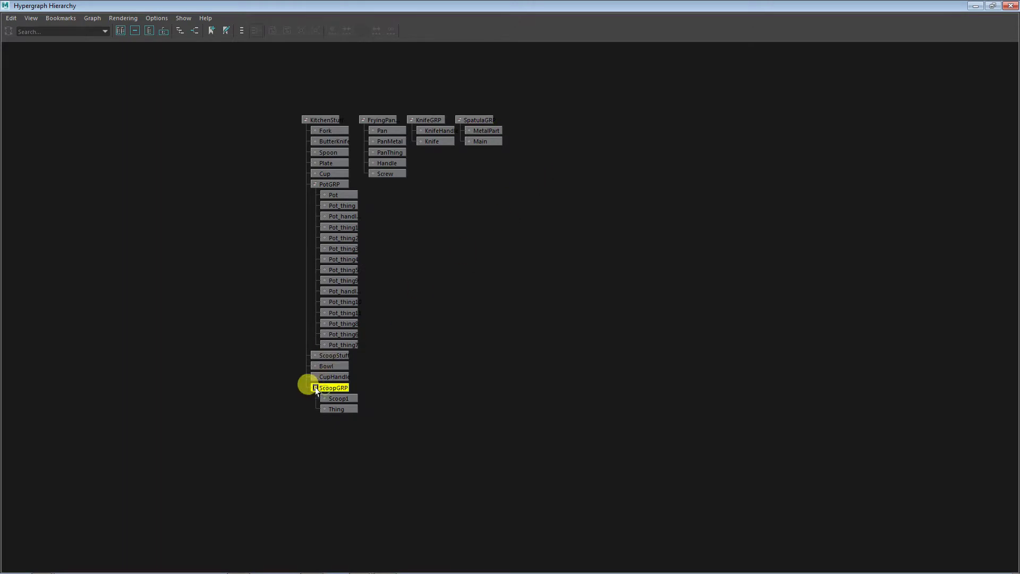
key(shift+p)
click(312, 377)
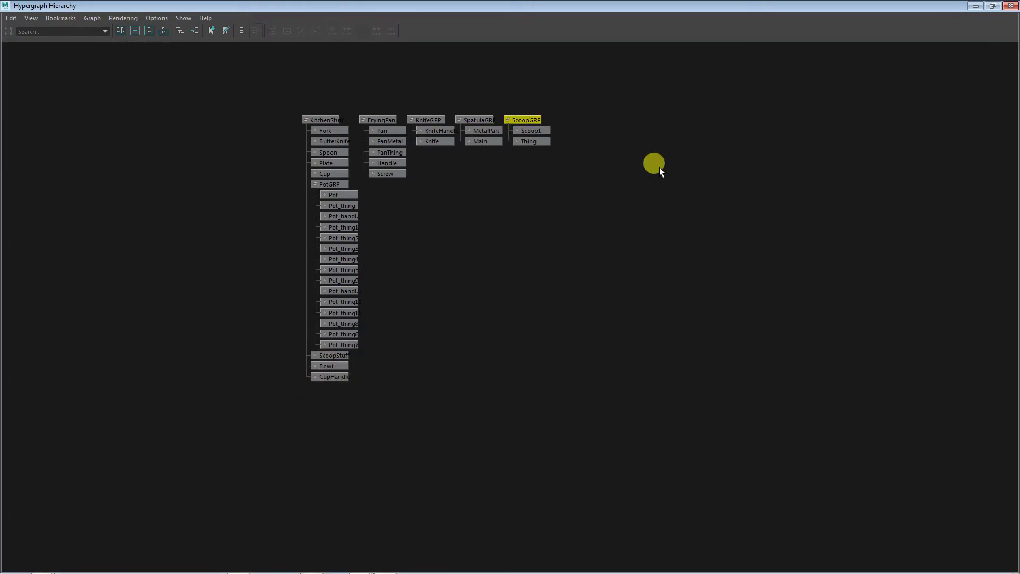
- In the Outliner, move PotGRP and all the remaining single items from Fork to CupHandle out of KitchenStuff to the top level
click(975, 6)
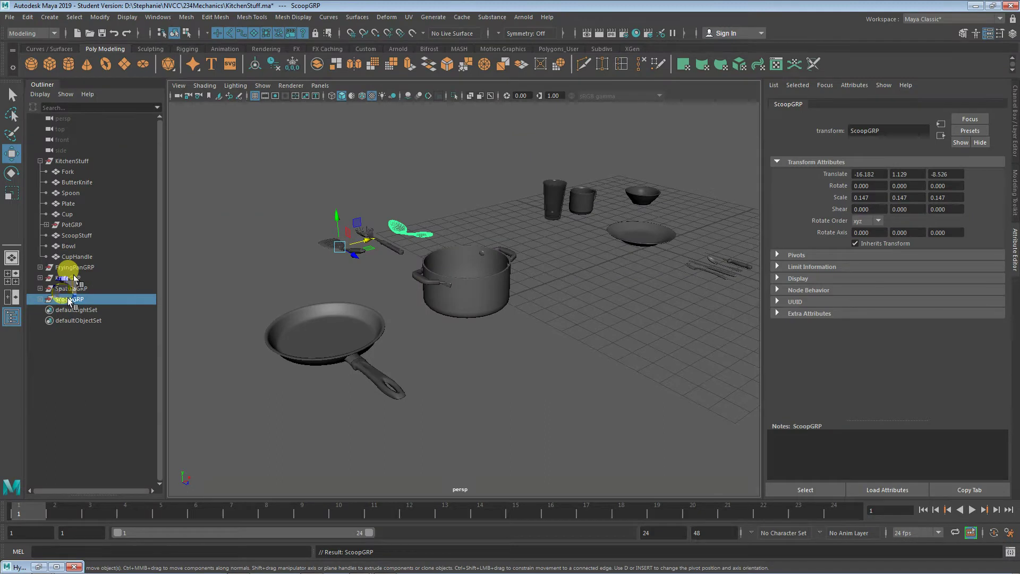
click(74, 227)
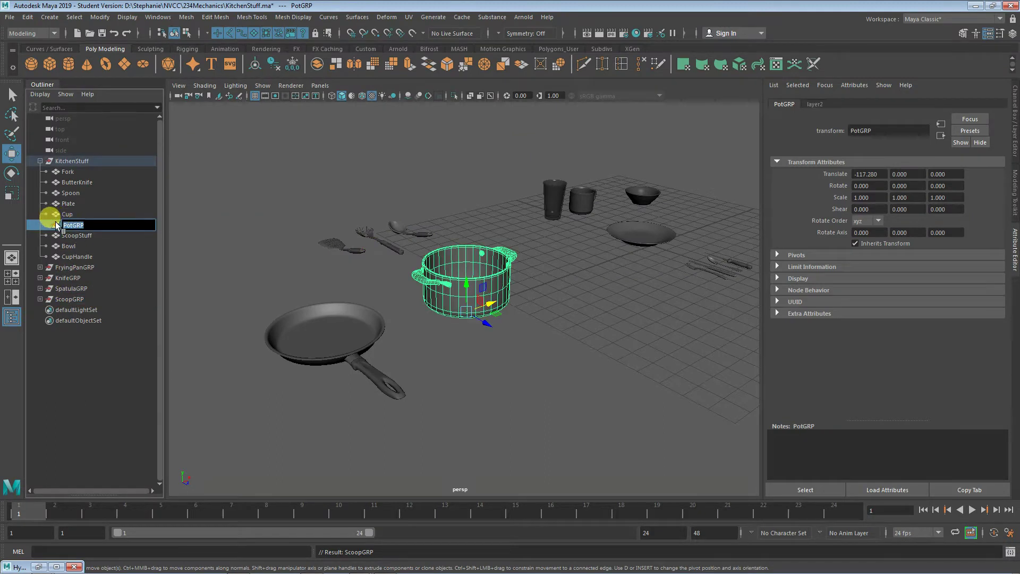
drag(55, 228, 51, 403)
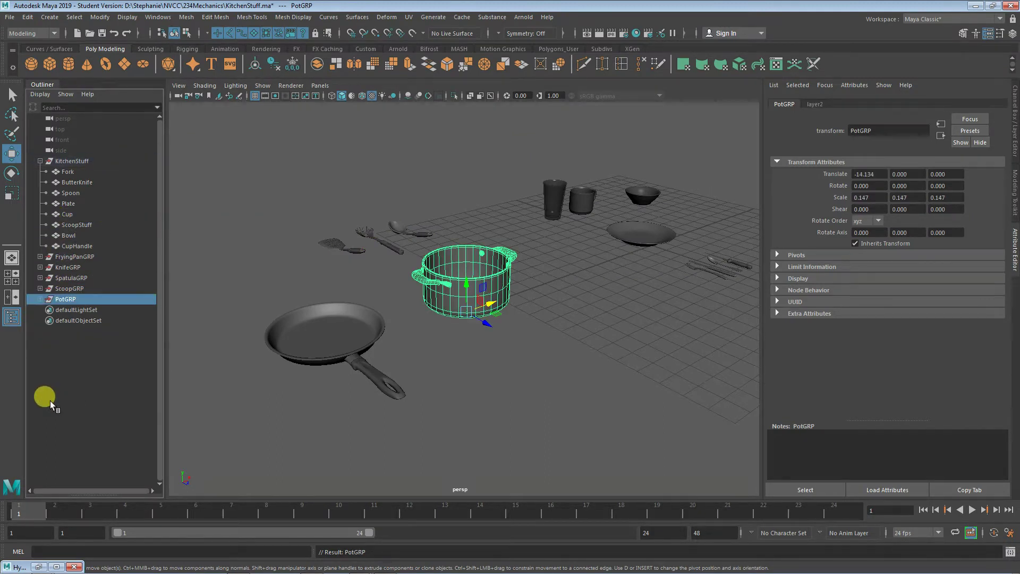
drag(88, 174, 77, 243)
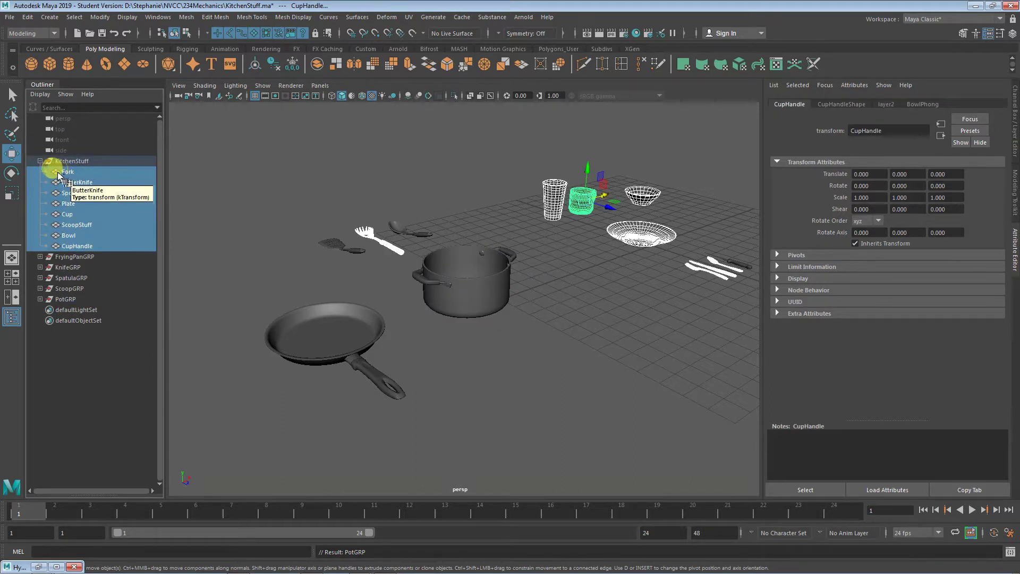
drag(53, 367, 52, 366)
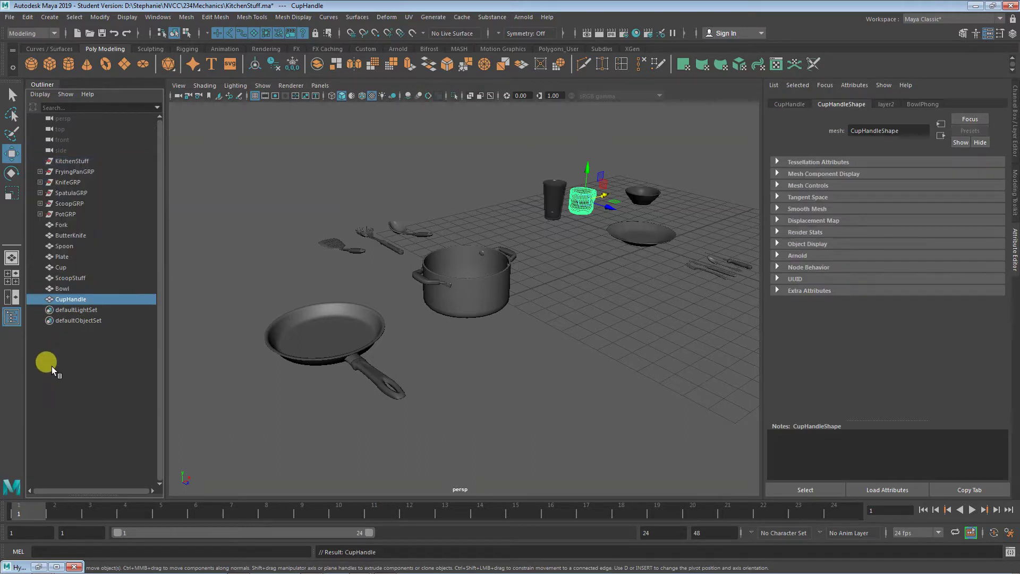
- Review the separated groups in the Hypergraph and delete the empty KitchenStuff node
click(87, 160)
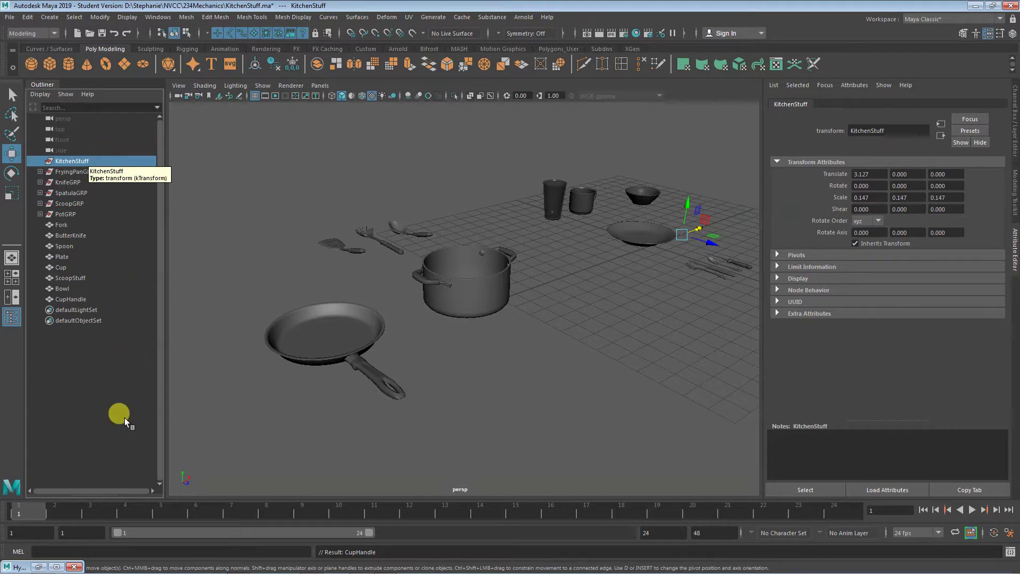
click(56, 567)
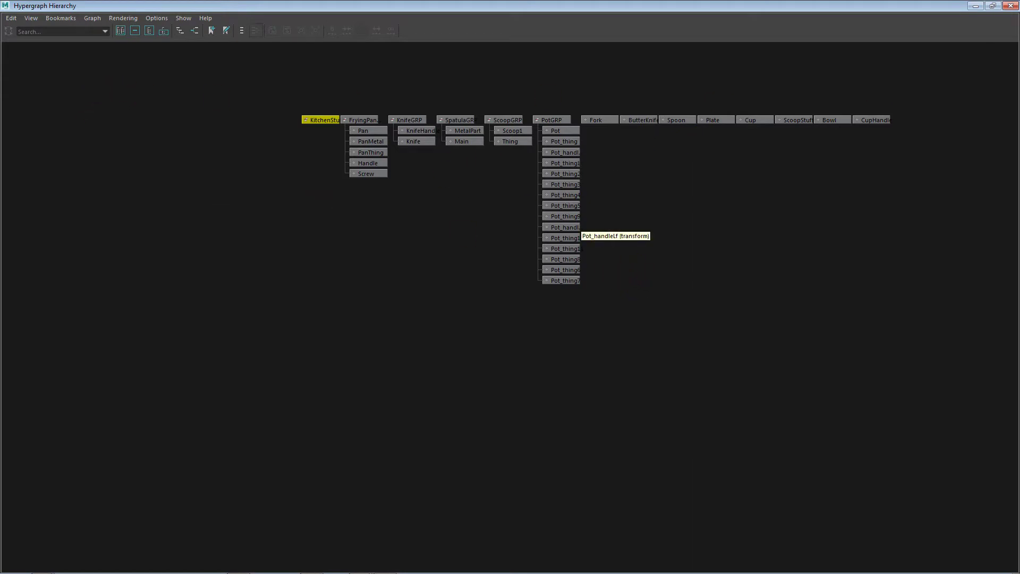
click(555, 121)
click(505, 120)
click(458, 120)
click(409, 119)
click(366, 122)
double_click(319, 120)
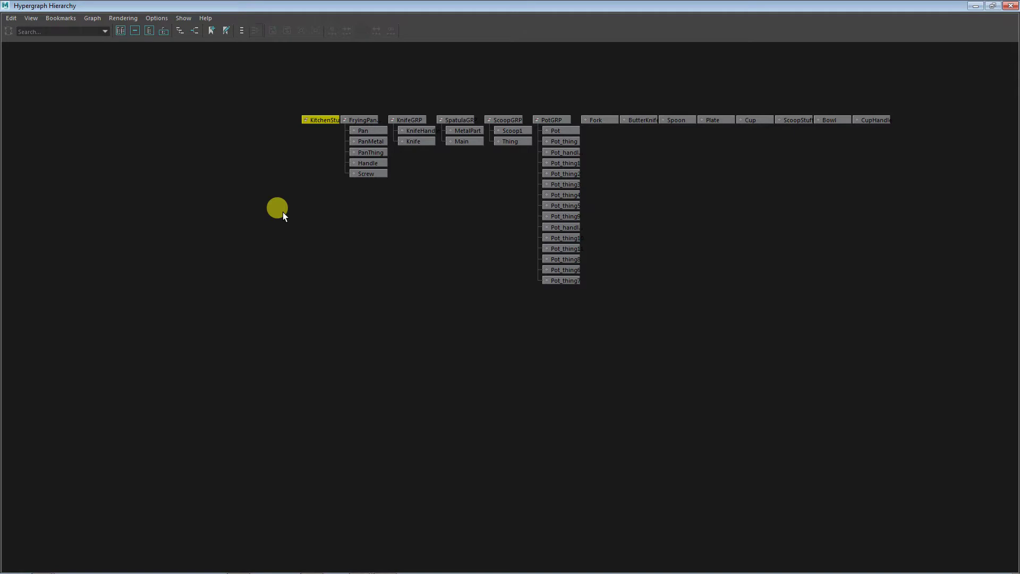
key(Delete)
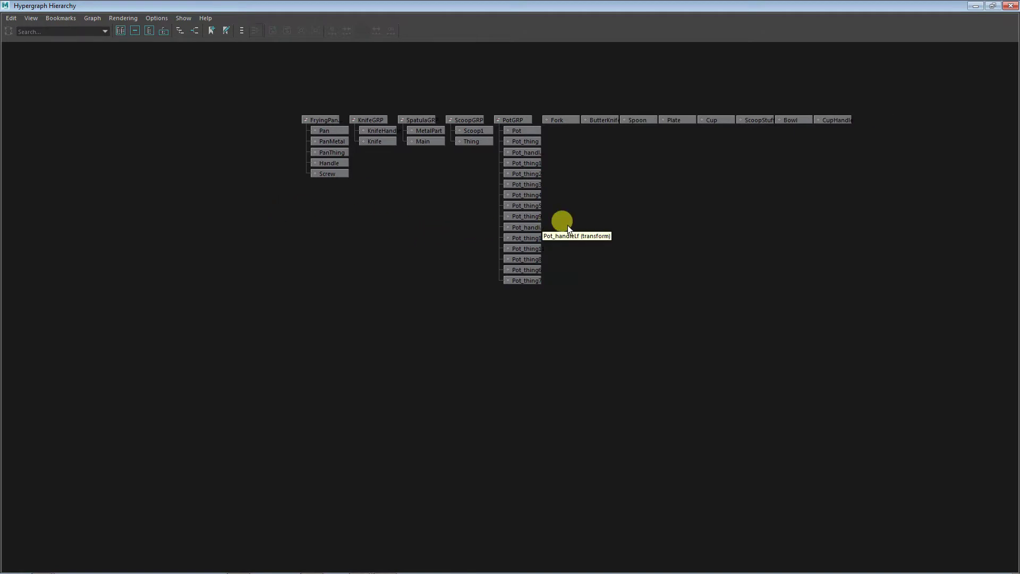
click(976, 6)
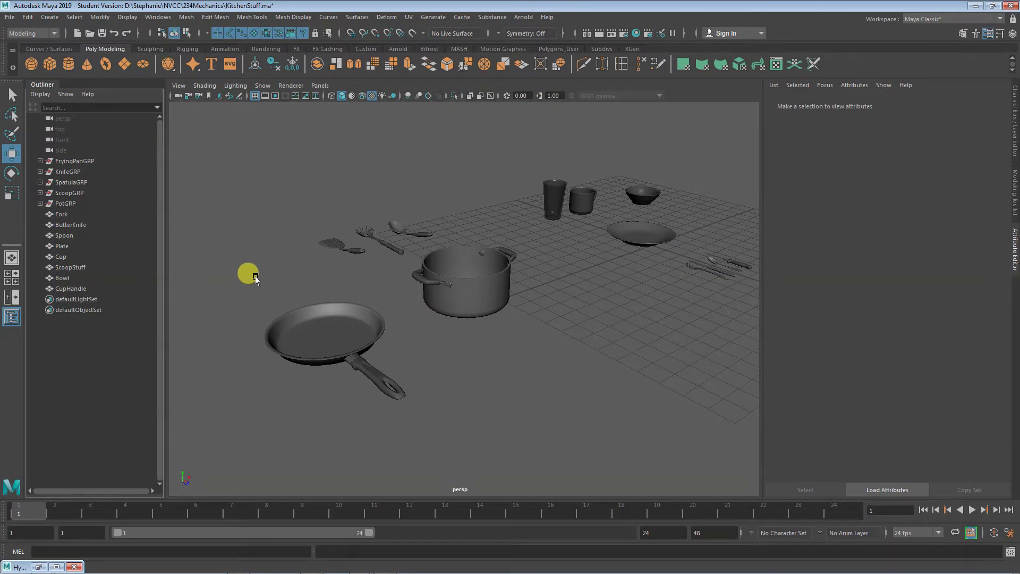
- Select all the kitchen objects in the scene and toggle layer2's visibility off and on to check what it contains
scroll(501, 365, down, 5)
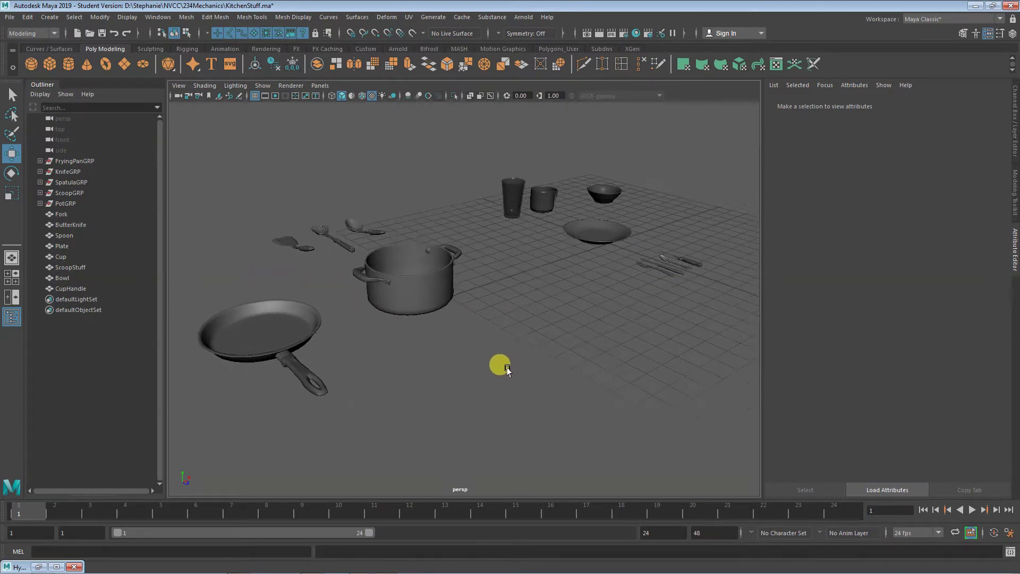
drag(261, 169, 633, 455)
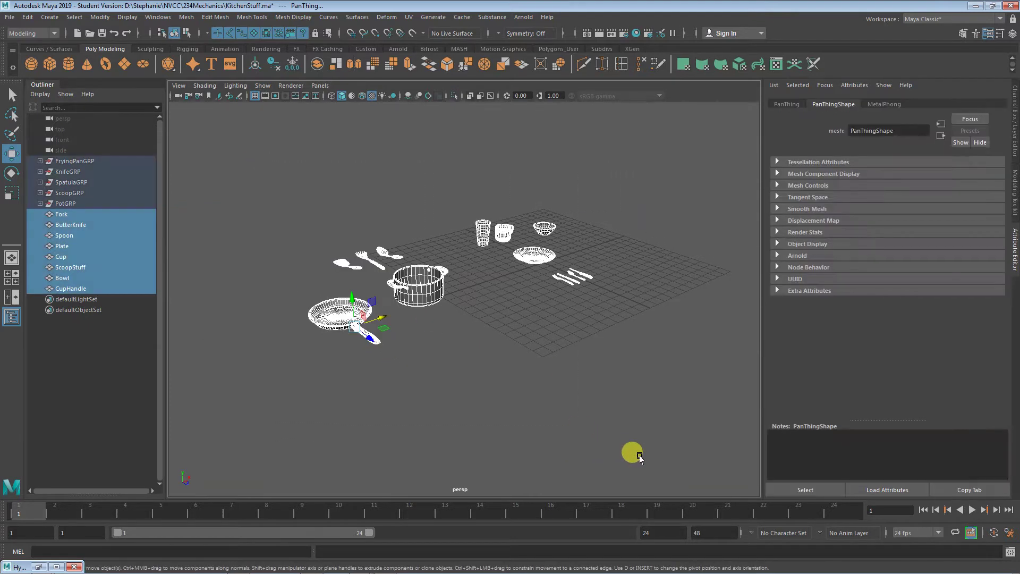
click(1011, 133)
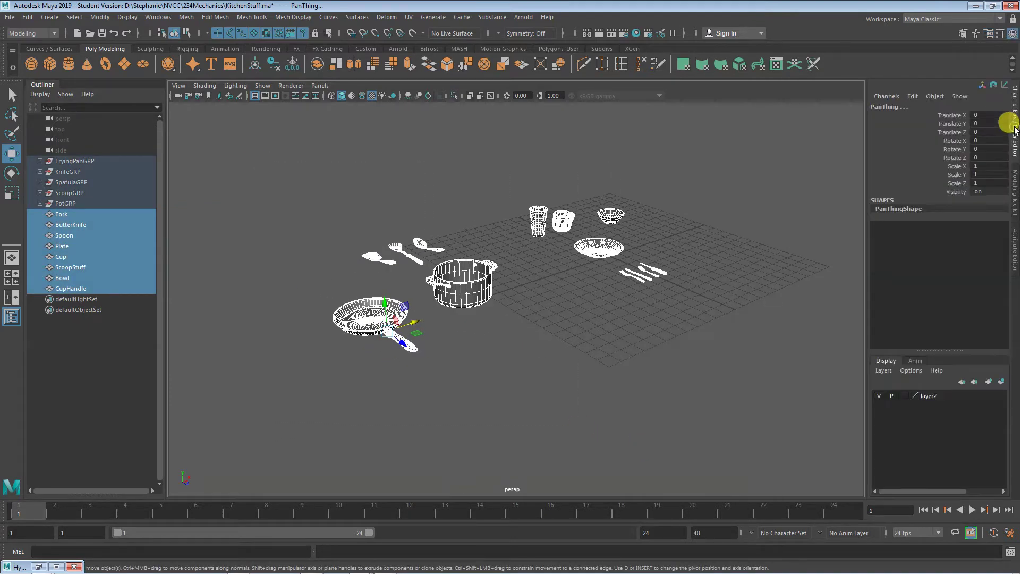
click(879, 396)
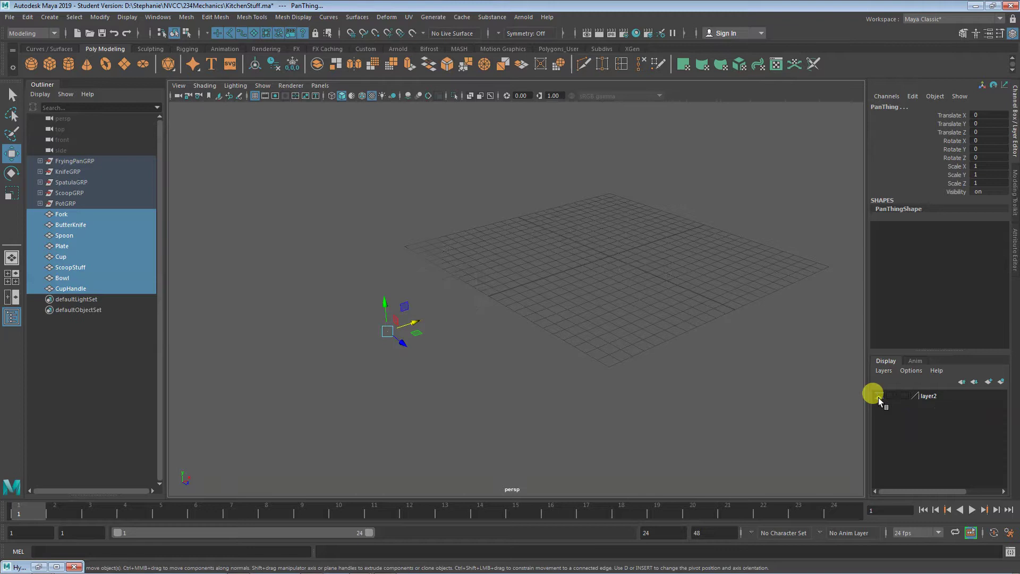
click(879, 396)
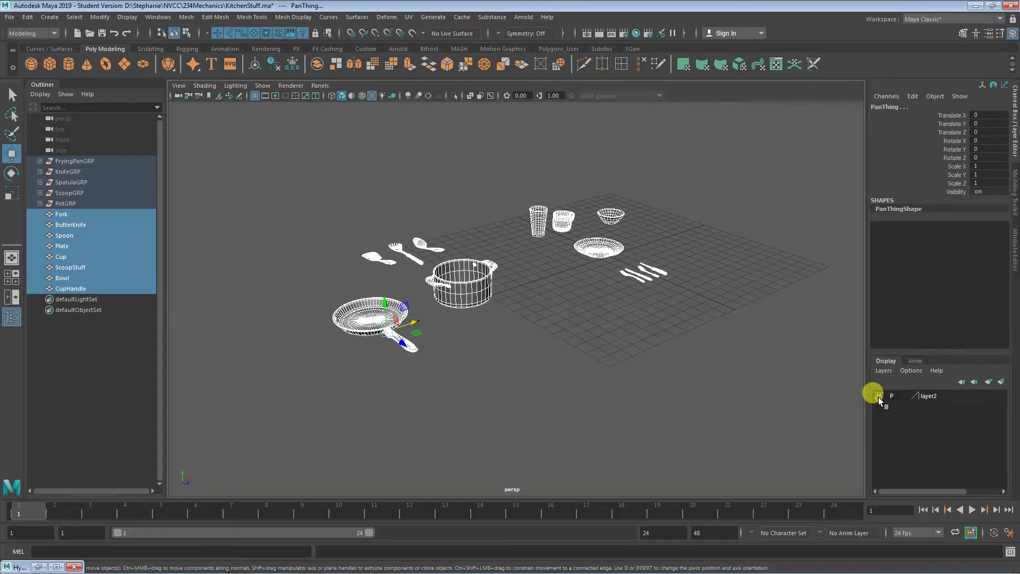
- Rename display layer layer2 as kitchenStuff
click(929, 396)
click(834, 384)
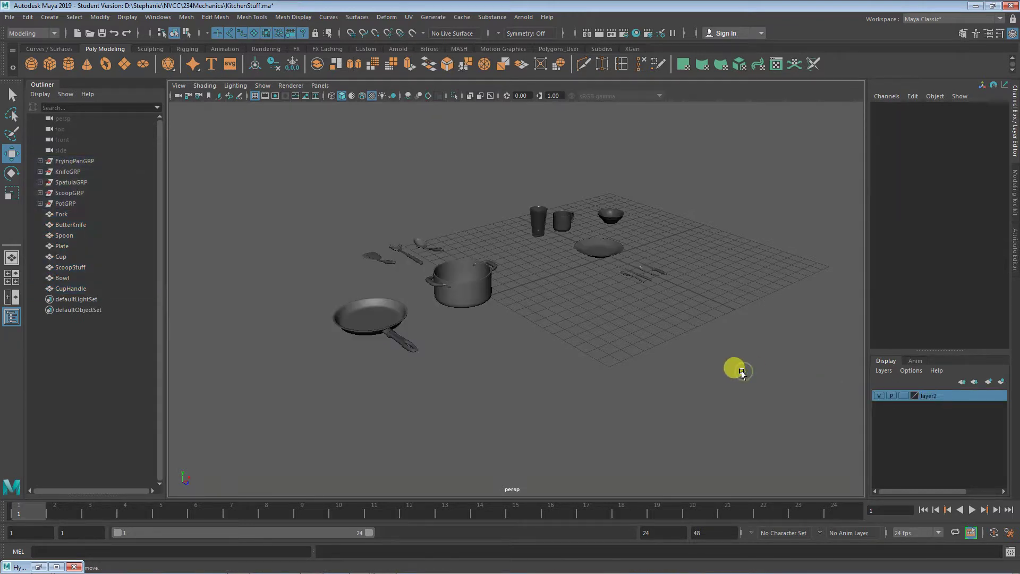
double_click(933, 394)
drag(430, 214, 352, 210)
text(kitchenStuff)
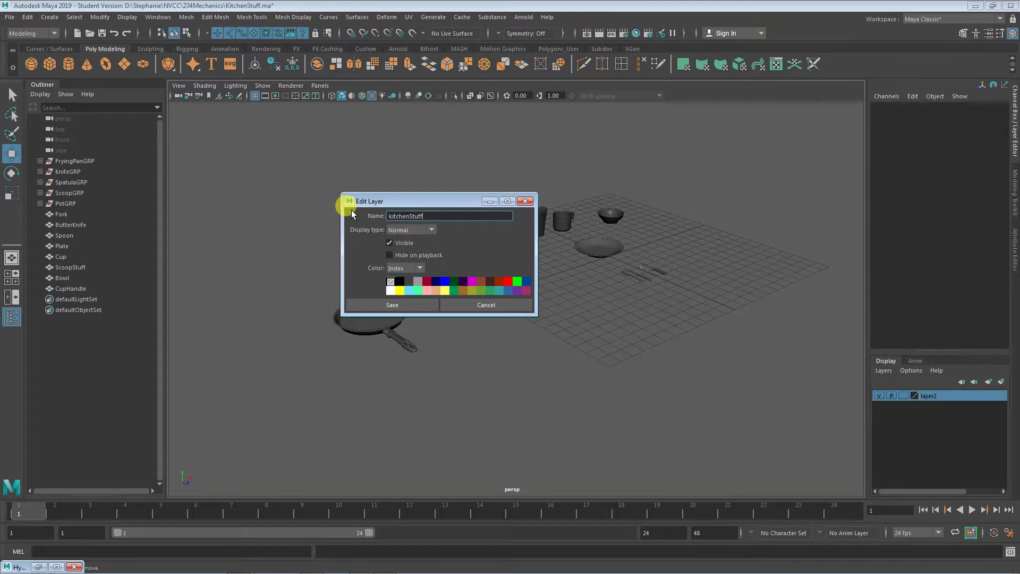
click(388, 305)
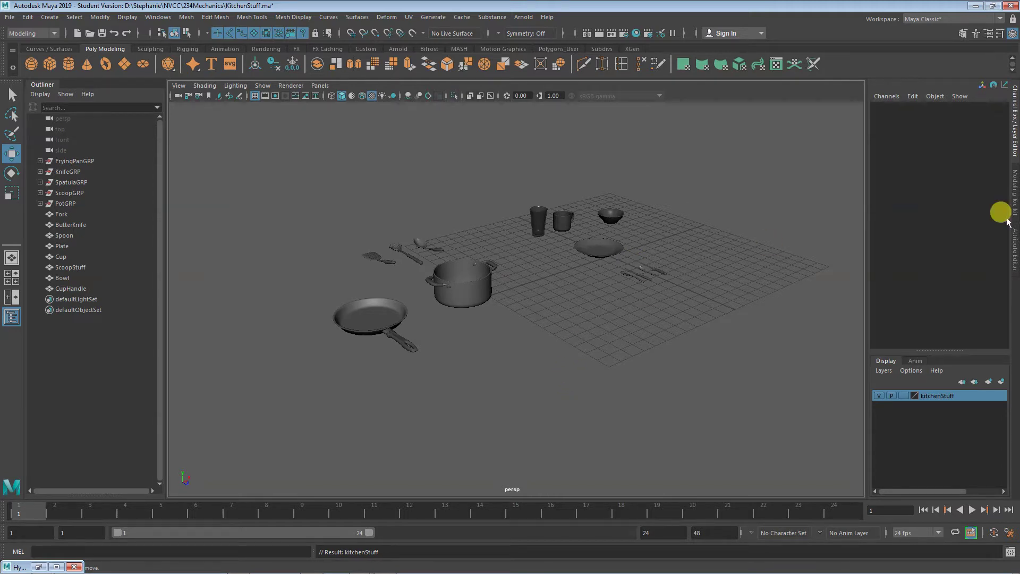
- Check each group in the Outliner by selecting FryingPanGRP, KnifeGRP, SpatulaGRP, ScoopGRP and PotGRP in turn
alt+drag(626, 370, 587, 388)
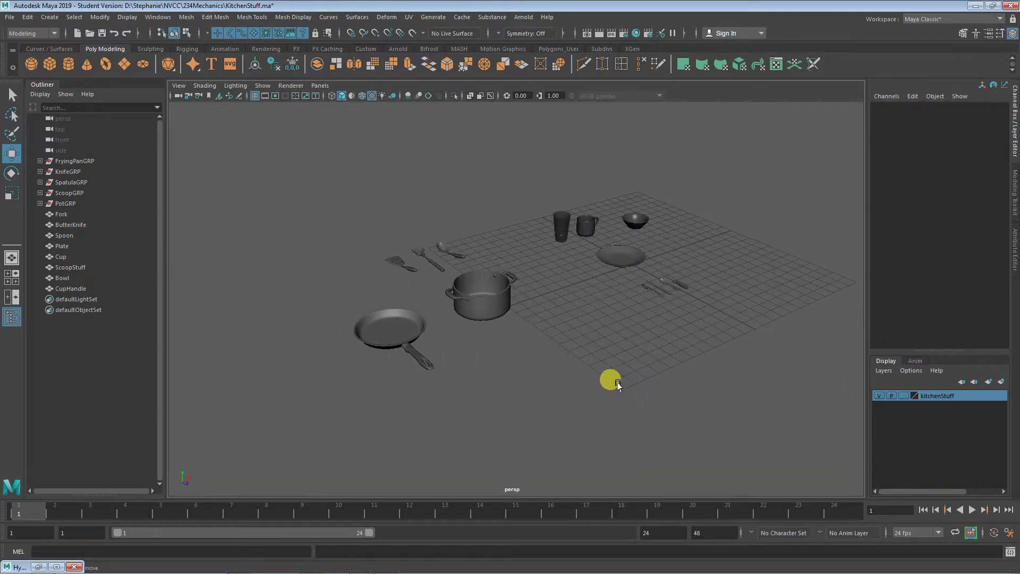
click(75, 160)
click(71, 170)
click(71, 182)
click(71, 193)
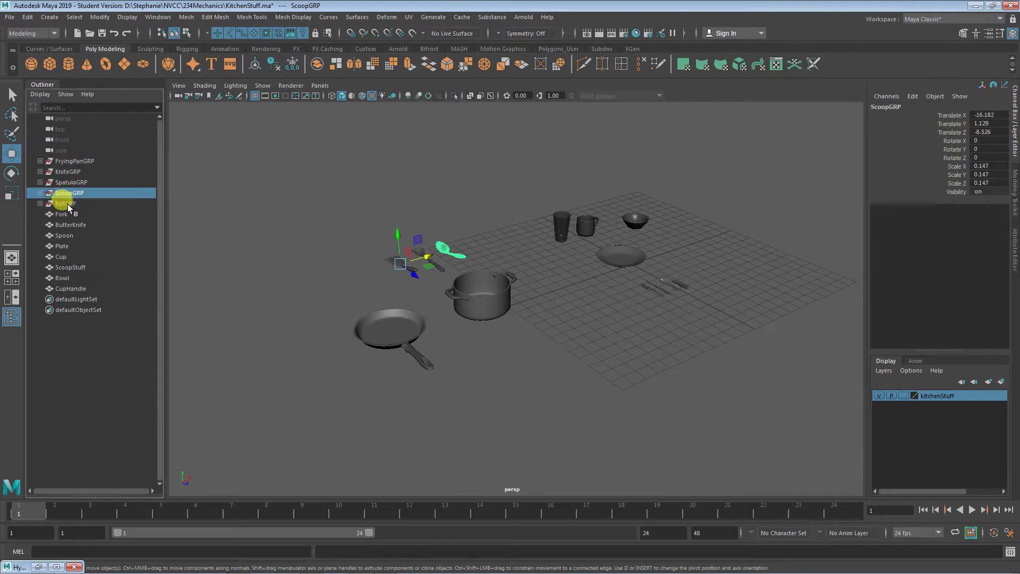
click(68, 204)
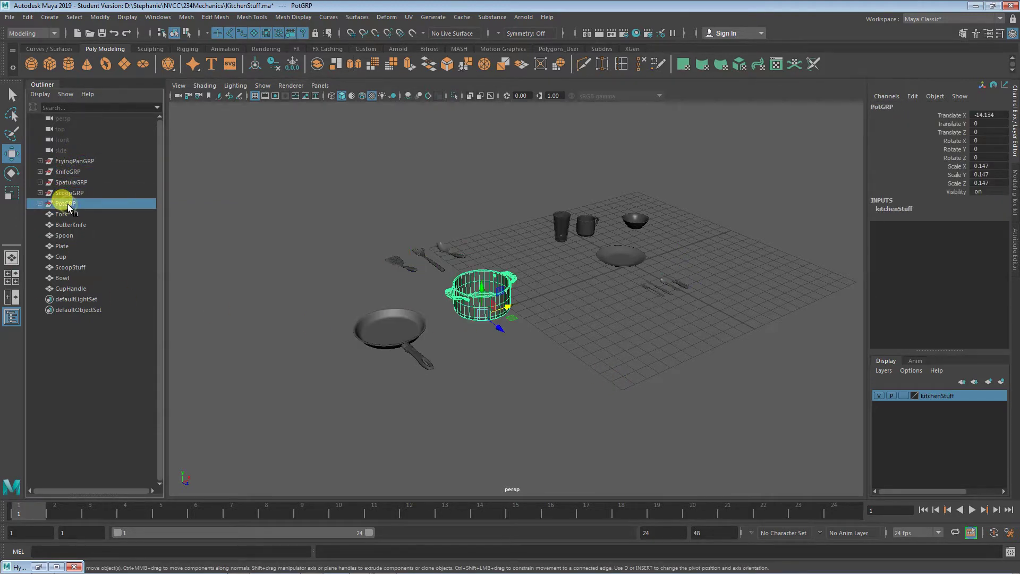
- Pick the frying pan and the pot in the viewport, going up from each picked part to its parent group
alt+drag(467, 375, 405, 360)
click(397, 353)
key(Up)
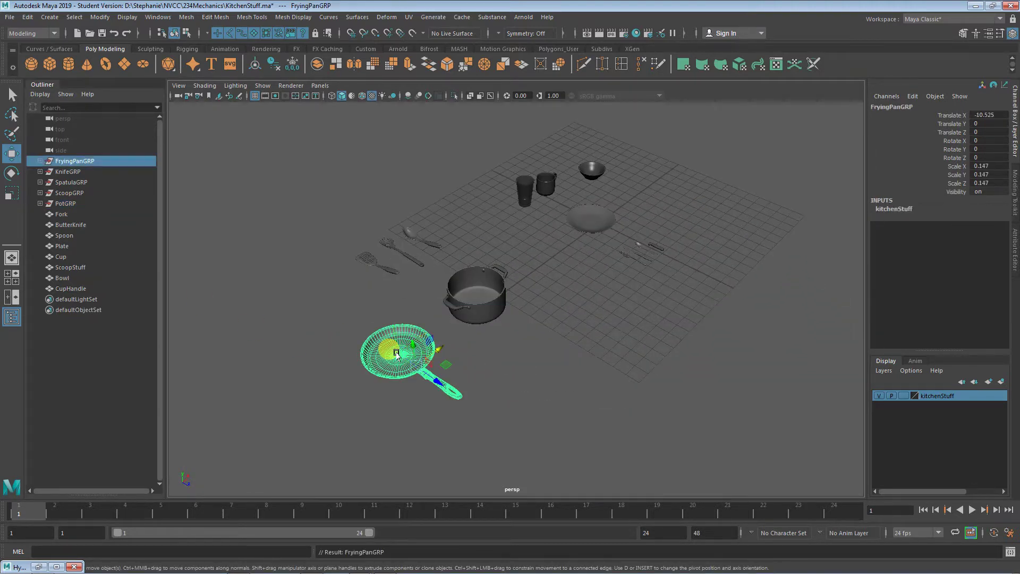
alt+drag(410, 395, 369, 388)
alt+right_drag(369, 387, 549, 367)
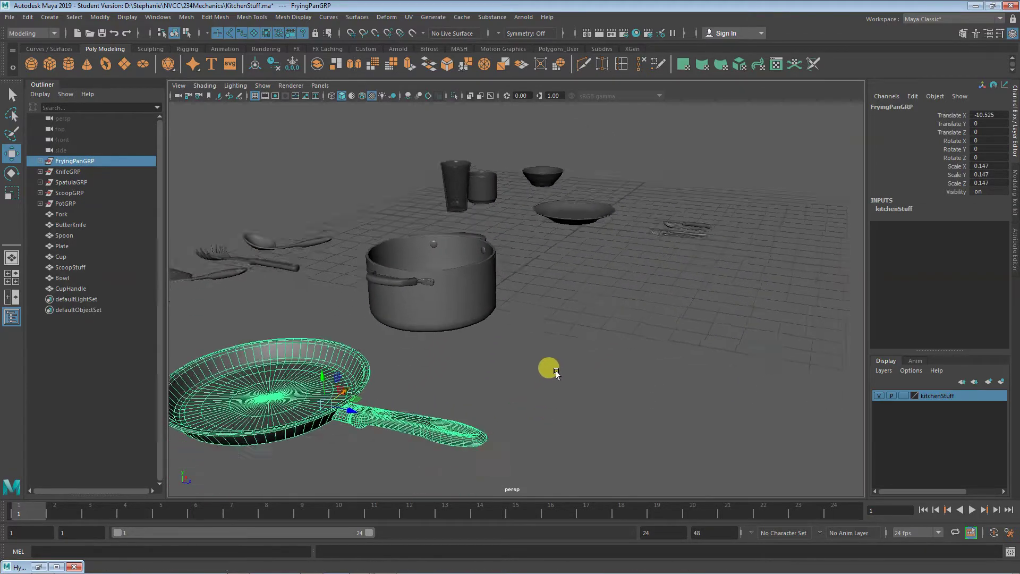
alt+drag(549, 366, 430, 359)
alt+right_drag(430, 359, 455, 359)
alt+drag(456, 360, 453, 338)
click(445, 250)
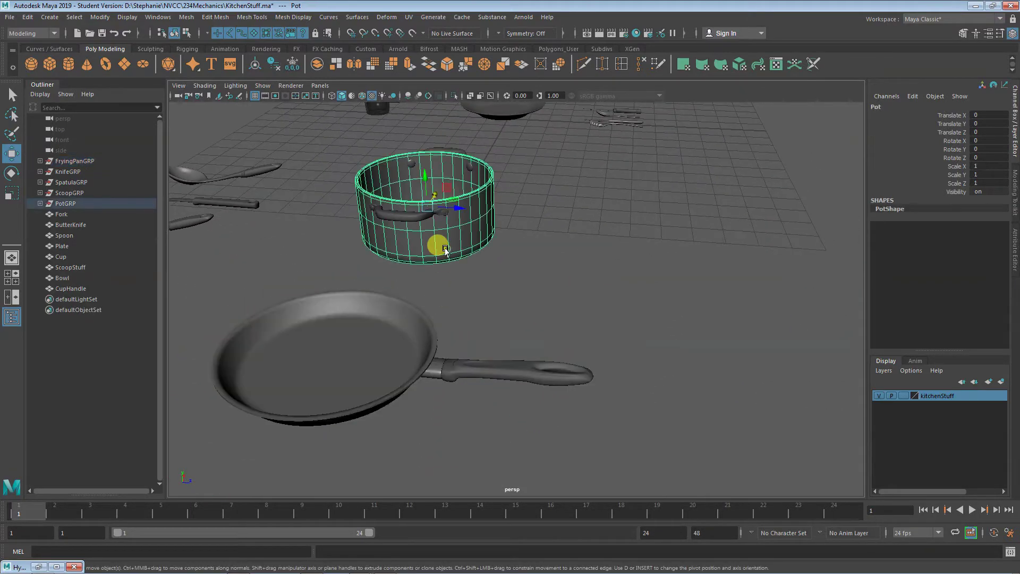
key(Up)
- Try shifting the pivot of FryingPanGRP along the pan's handle, and undo the pivot move
mouse_move(437, 239)
alt+mouse_down()
mouse_move(487, 278)
mouse_move(479, 303)
mouse_move(407, 290)
mouse_move(421, 216)
mouse_move(430, 245)
alt+mouse_up()
alt+drag(603, 298, 629, 230)
alt+drag(571, 287, 535, 360)
click(564, 387)
click(490, 139)
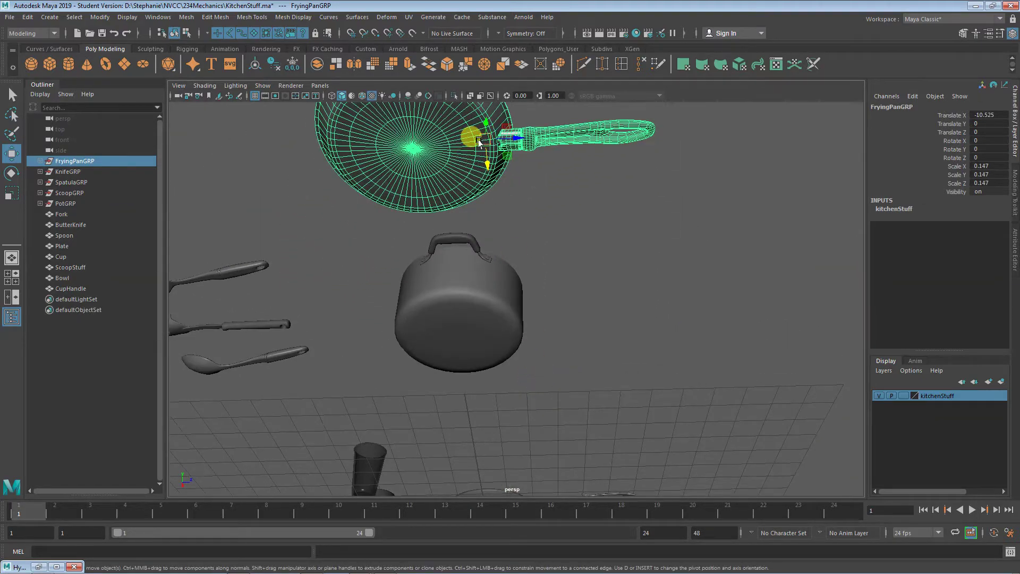
alt+drag(547, 222, 519, 330)
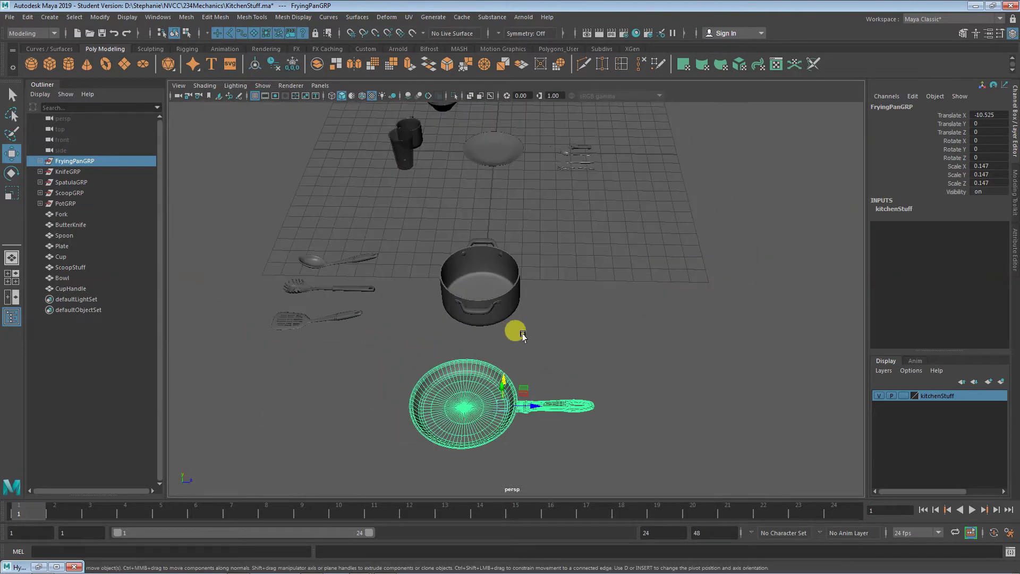
drag(523, 407, 593, 407)
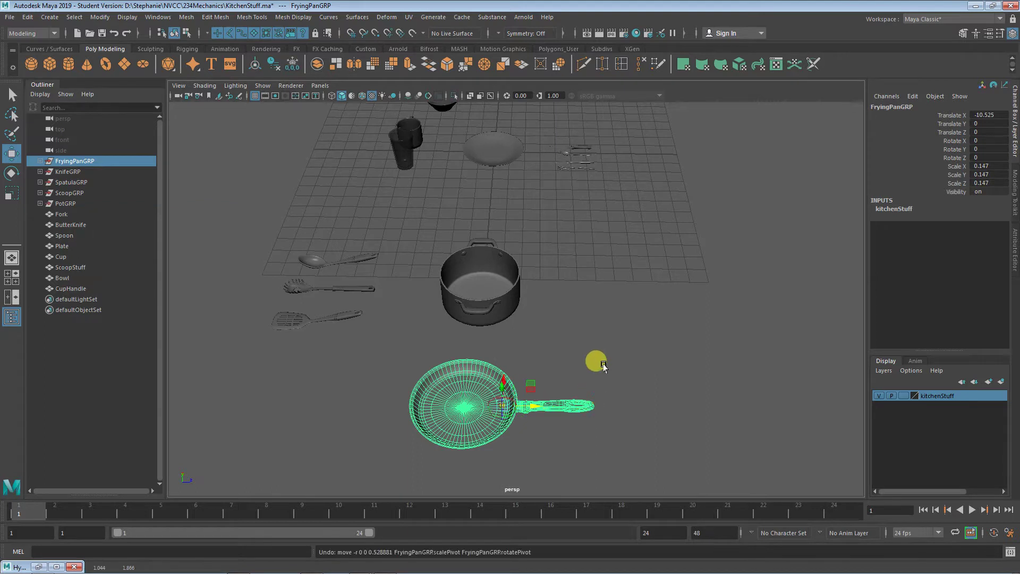
- Clear the selection and save the KitchenStuff scene, accepting the student version notice
click(607, 353)
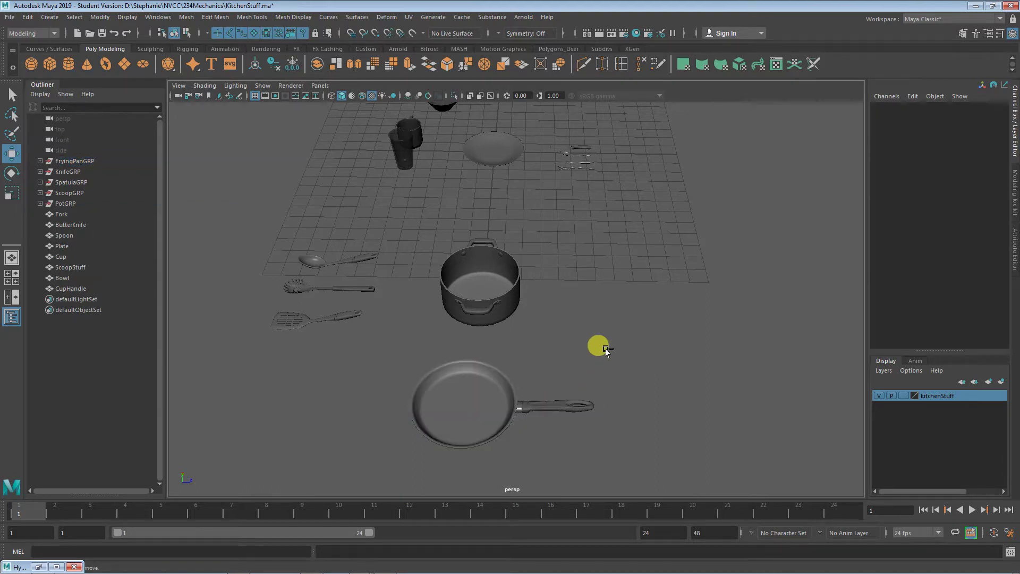
key(ctrl+s)
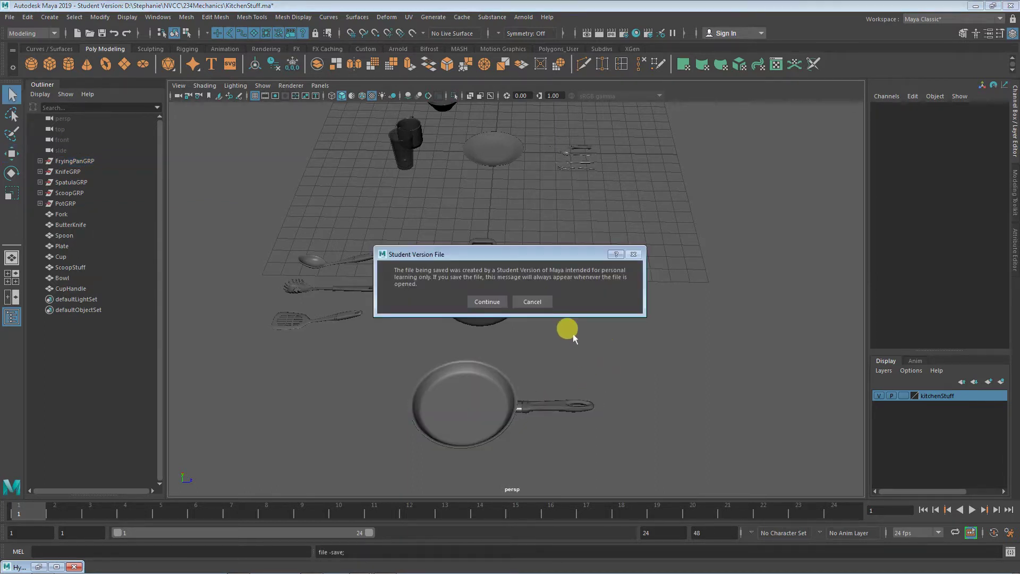
click(482, 301)
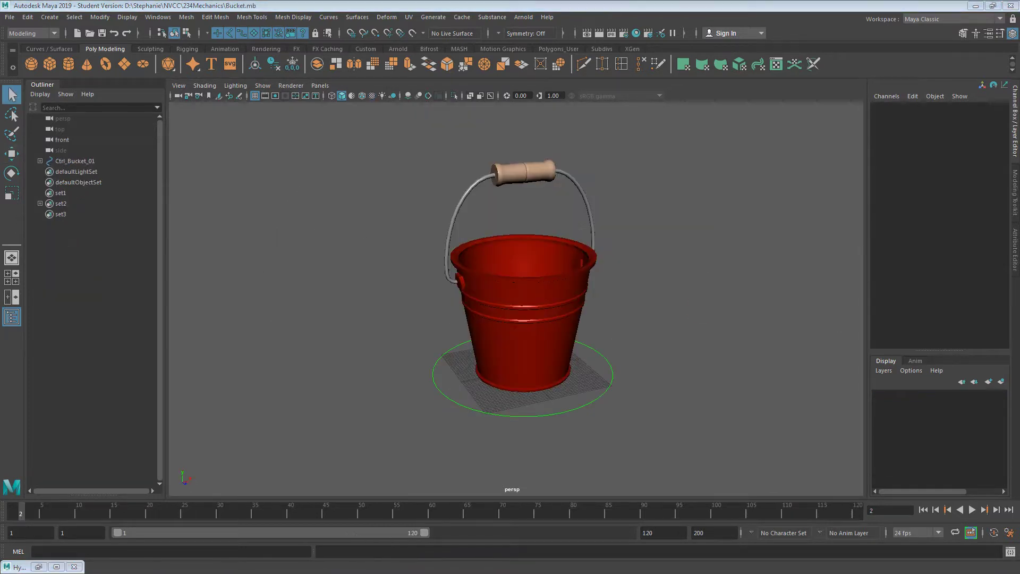
- Scale the whole bucket uniformly down to about 0.704 with its Ctrl_Bucket_01 control circle and clear the selection
alt+drag(674, 353, 693, 360)
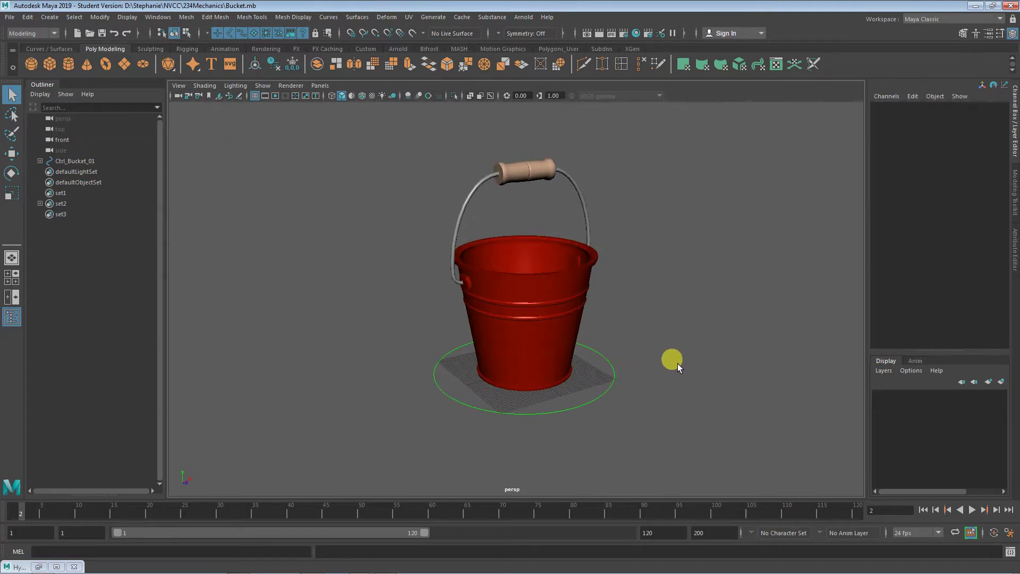
click(609, 362)
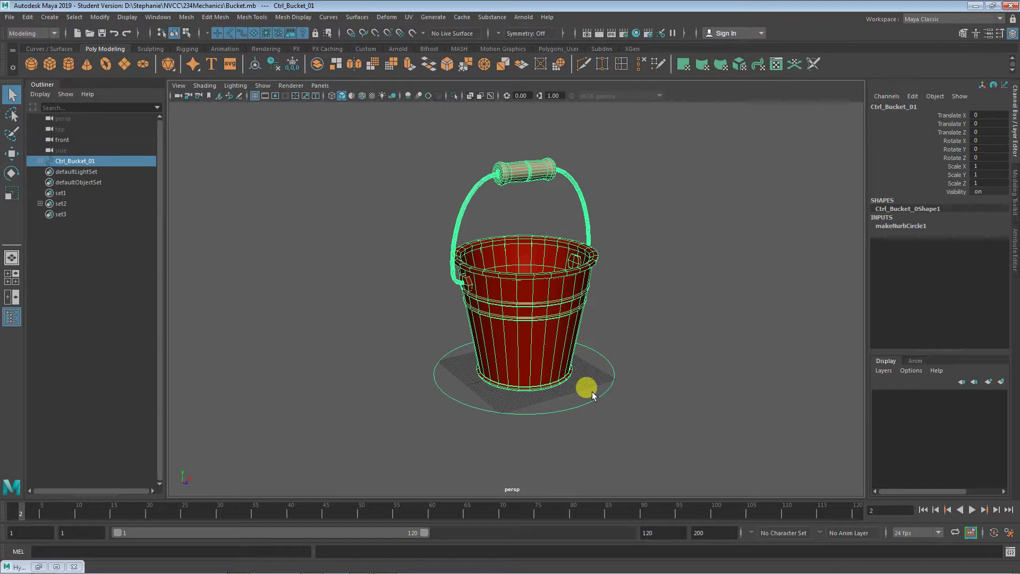
key(w)
key(e)
key(r)
drag(523, 373, 453, 363)
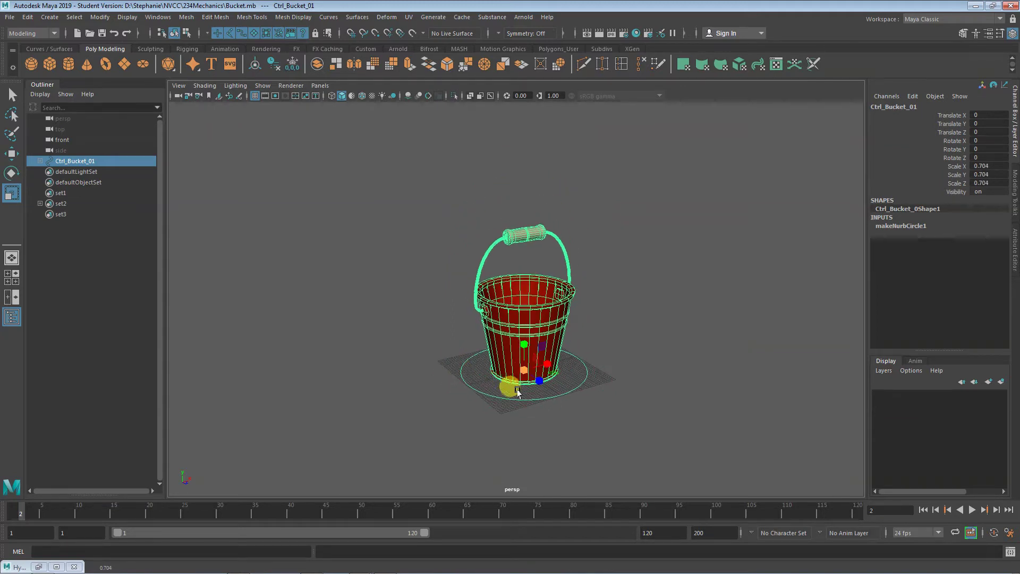
alt+right_drag(577, 436, 681, 373)
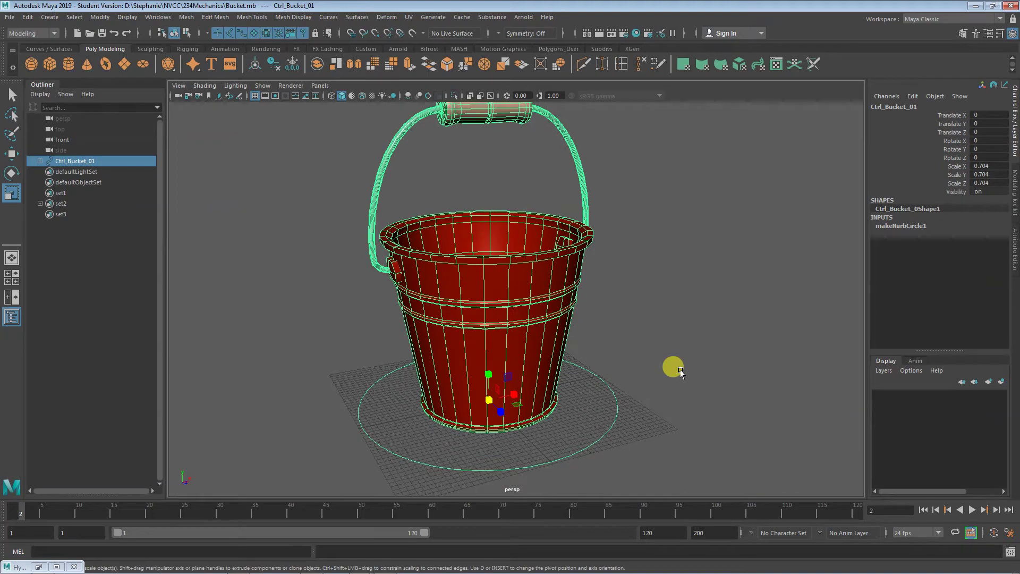
click(679, 371)
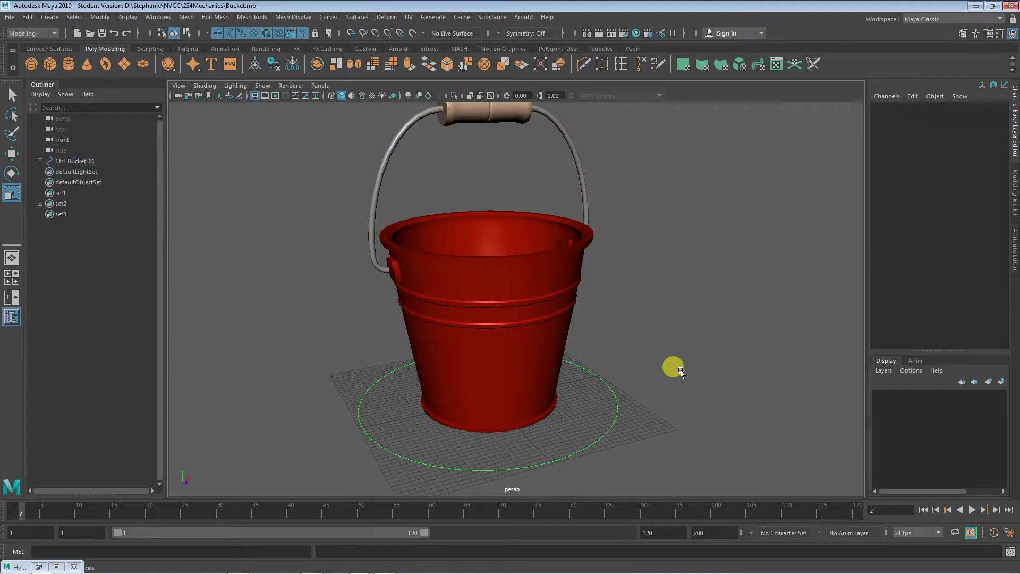
- Try moving the bucket along X with its control circle, and undo the move
click(607, 389)
key(w)
drag(511, 395, 565, 394)
key(ctrl+z)
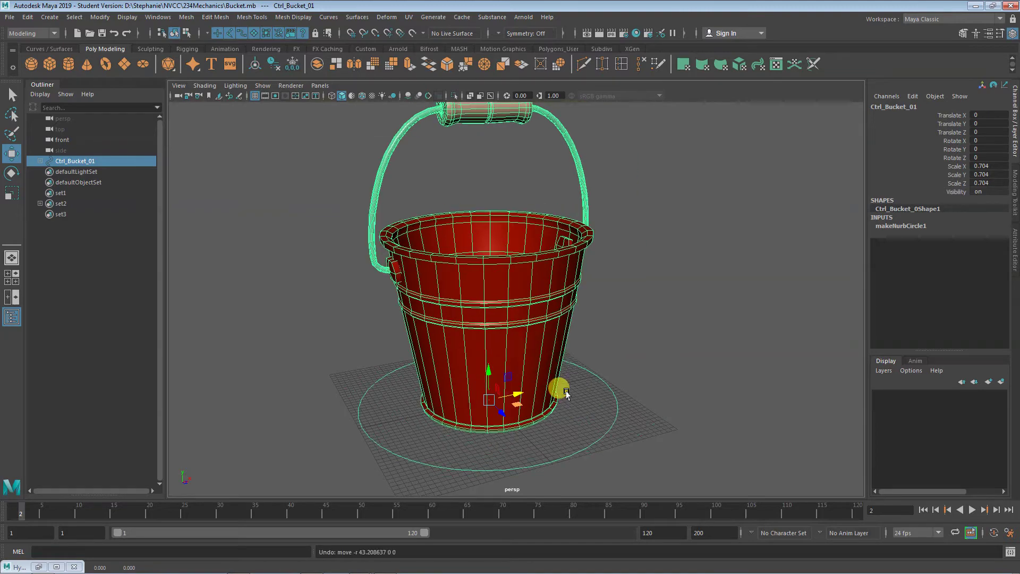
- Try rotating the bucket about X with its control circle, undo the rotation and clear the selection
key(y)
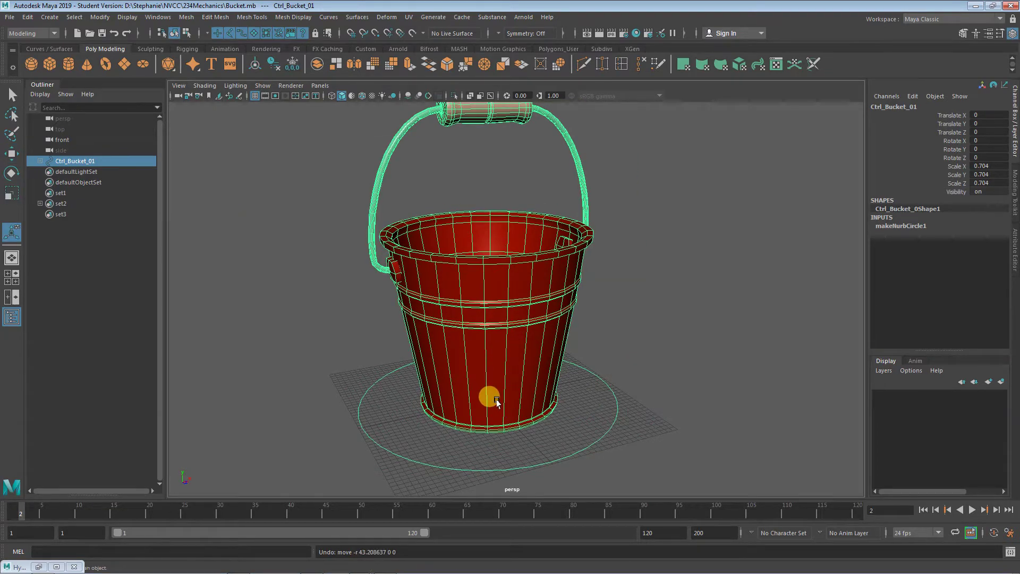
key(e)
mouse_move(497, 401)
mouse_down()
mouse_move(500, 423)
mouse_move(495, 395)
mouse_up()
key(ctrl+z)
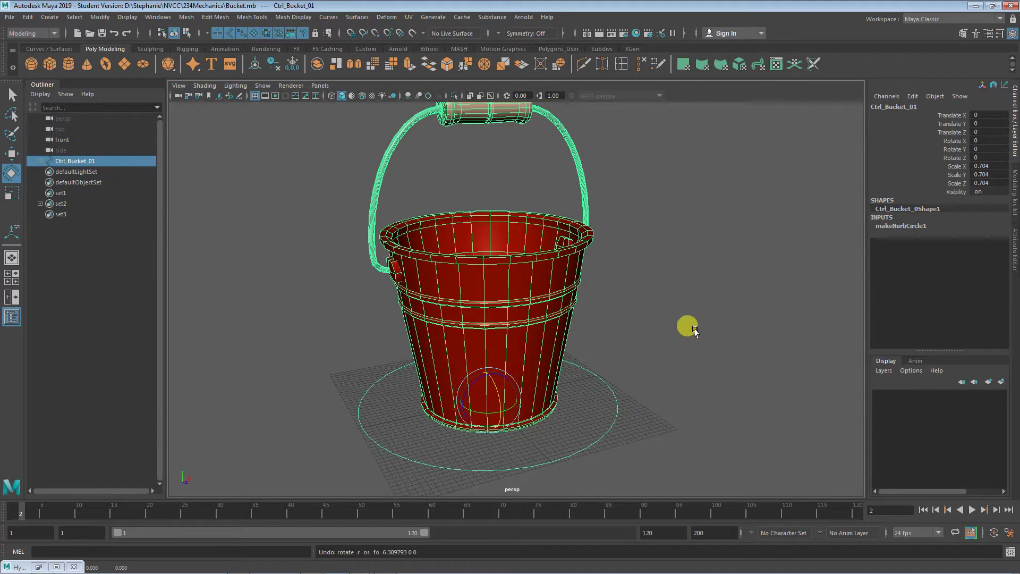
click(693, 329)
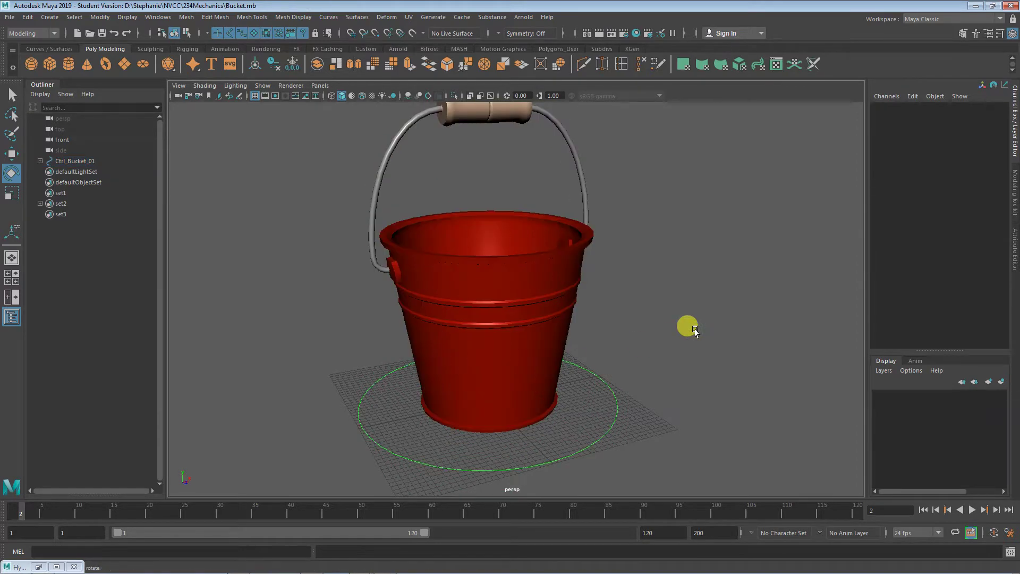
- Select the bucket's handle and expand the Ctrl_Bucket_01 hierarchy in the Outliner down to the washers and handle
click(579, 164)
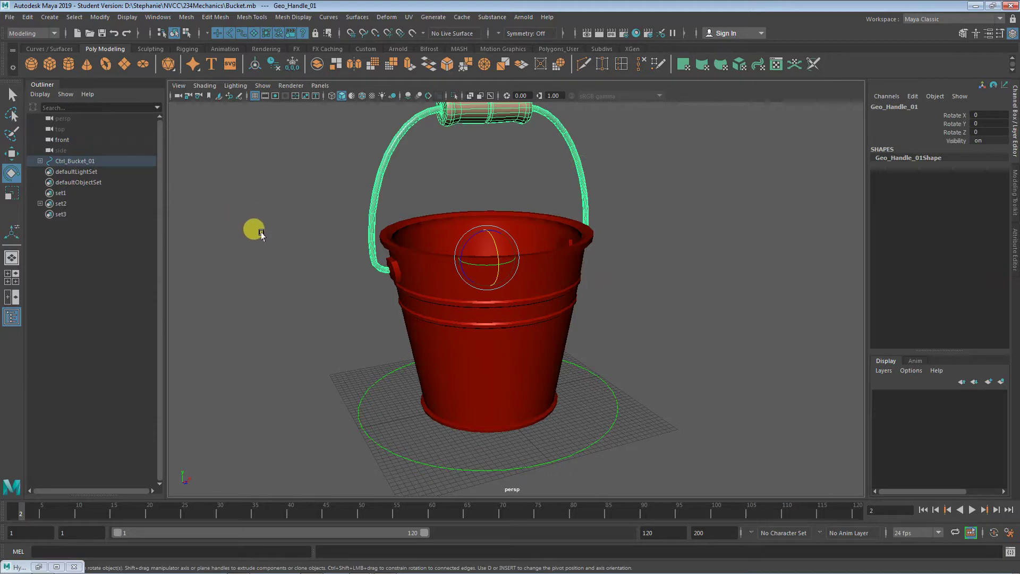
click(40, 160)
click(46, 171)
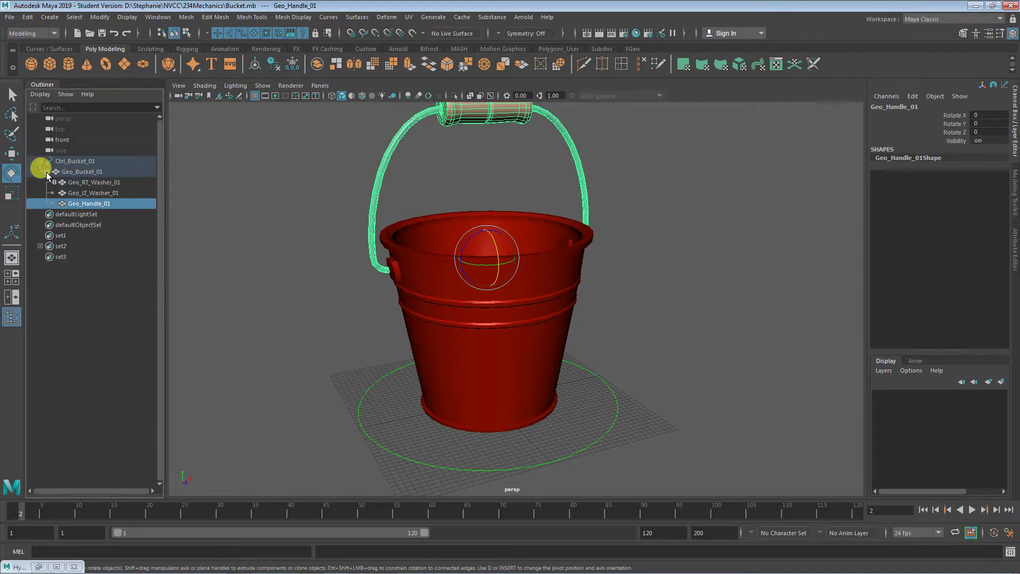
- Try tilting Geo_Handle_01 about 53 degrees around X, and undo the rotation
drag(507, 251, 495, 270)
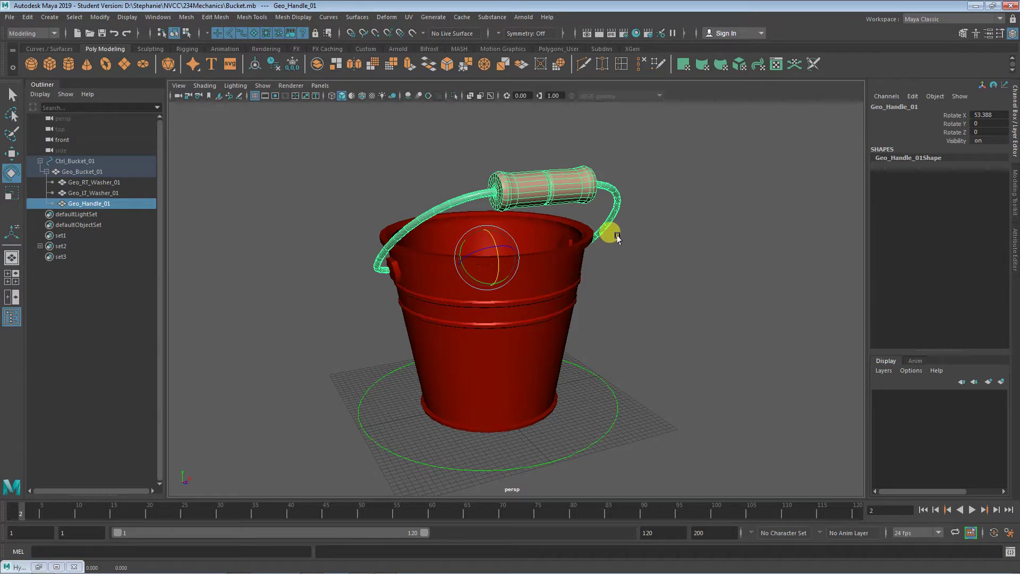
mouse_move(518, 308)
alt+mouse_down()
mouse_move(590, 336)
mouse_move(594, 357)
mouse_move(577, 310)
mouse_move(542, 294)
mouse_move(535, 306)
alt+mouse_up()
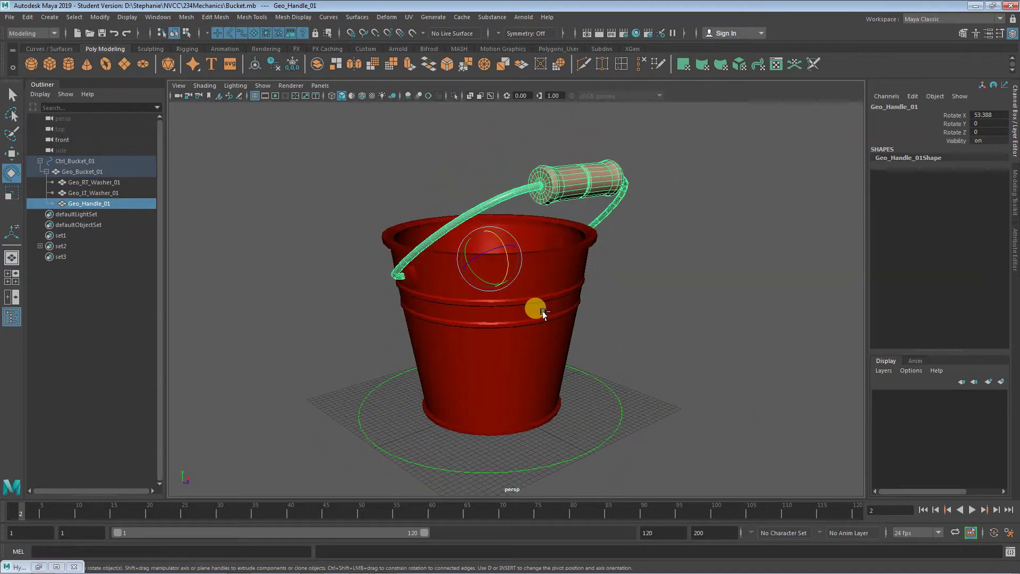
key(ctrl+z)
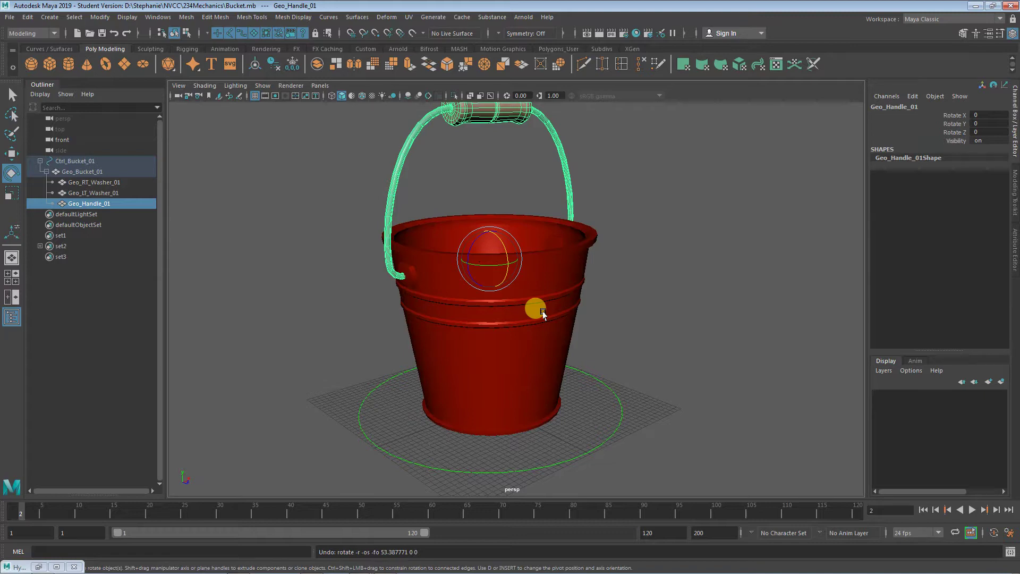
- Select the bucket's control circle and look through its shape, makeNurbCircle1 and transform attributes in the Attribute Editor
mouse_move(543, 311)
alt+mouse_down()
mouse_move(453, 337)
mouse_move(408, 335)
mouse_move(563, 319)
mouse_move(526, 309)
alt+mouse_up()
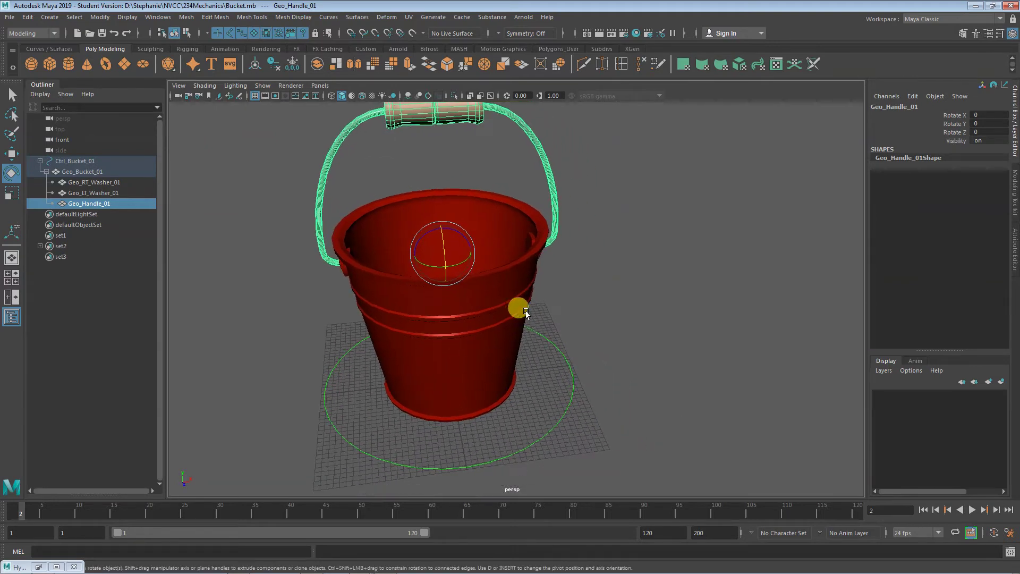
click(550, 346)
alt+drag(648, 354, 492, 330)
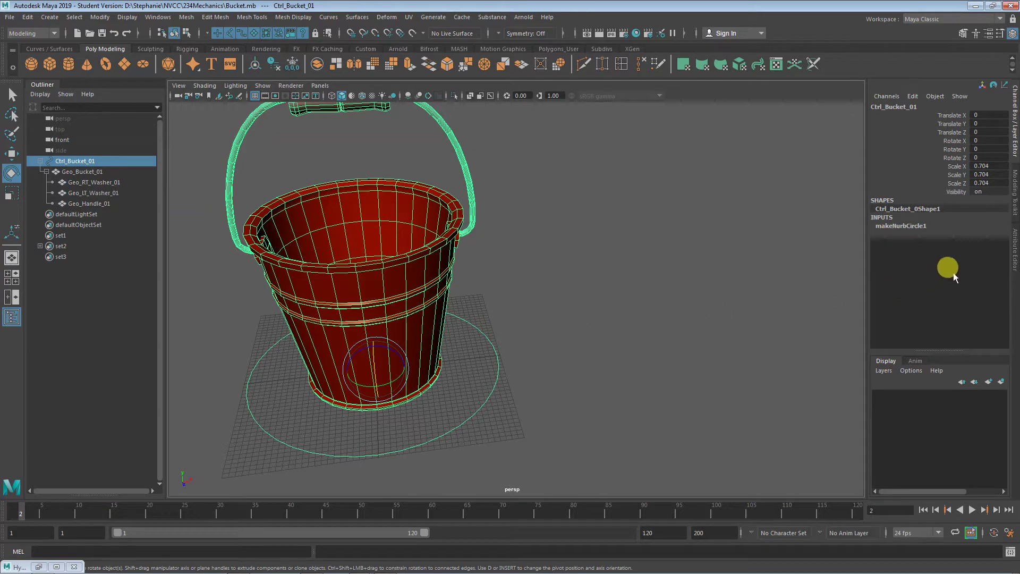
click(1012, 250)
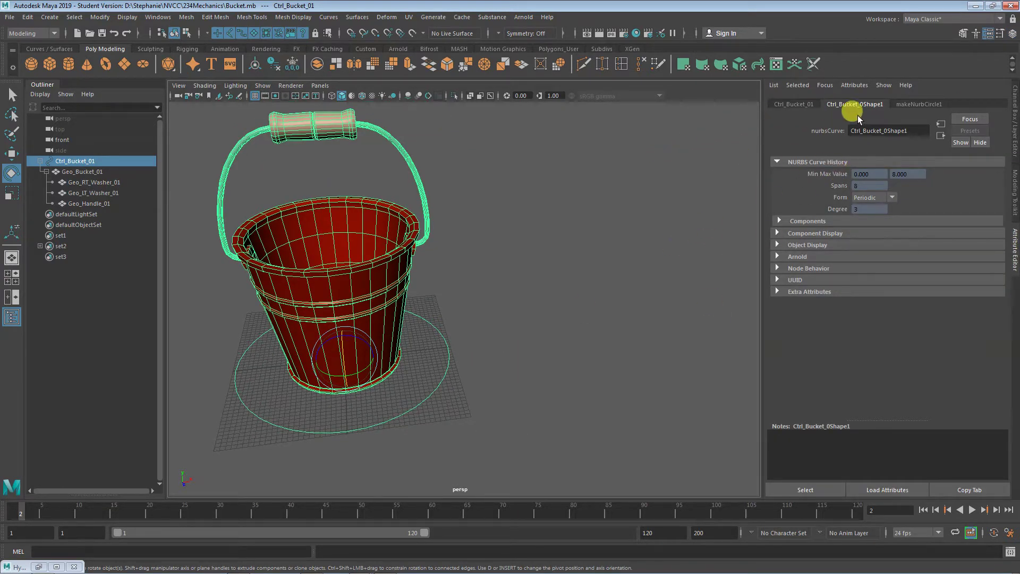
click(928, 105)
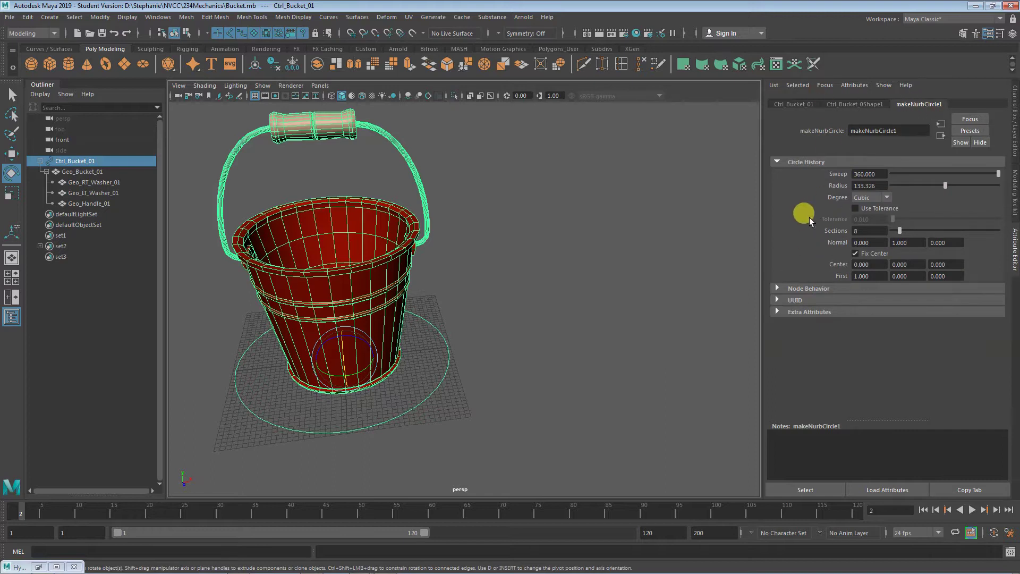
click(791, 105)
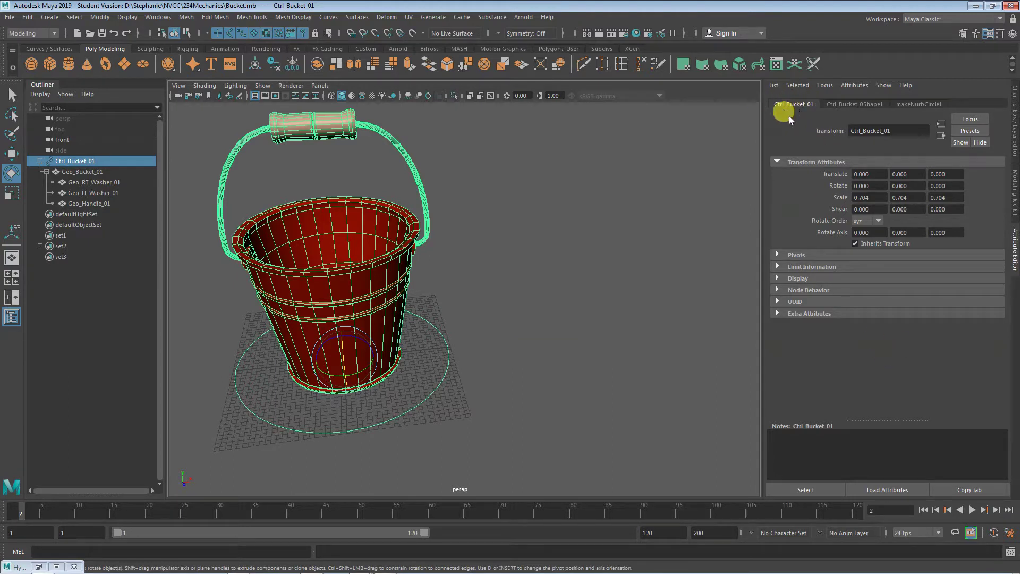
- Expand the Display and Drawing Overrides attributes of Ctrl_Bucket_01
click(777, 278)
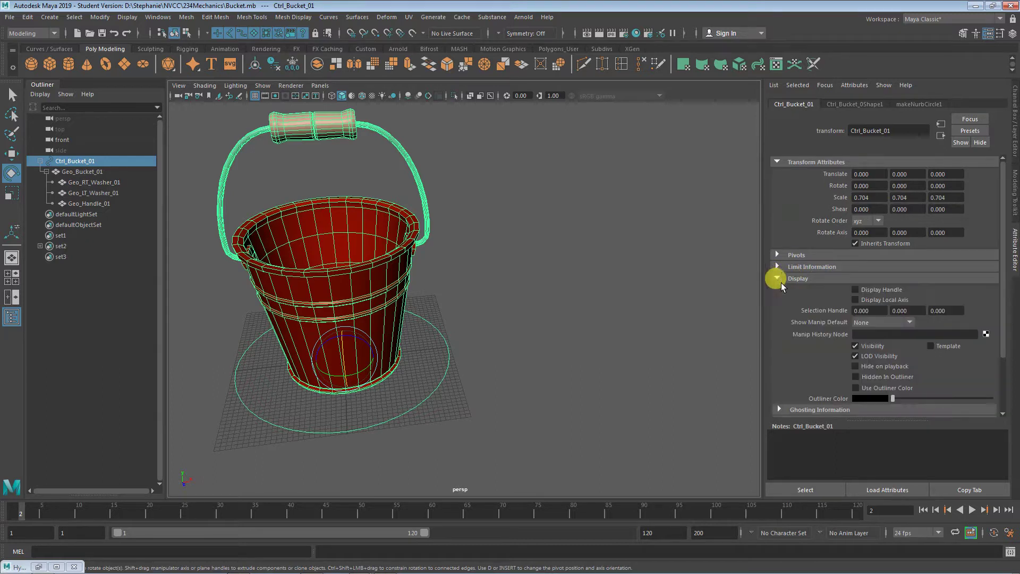
scroll(802, 296, down, 3)
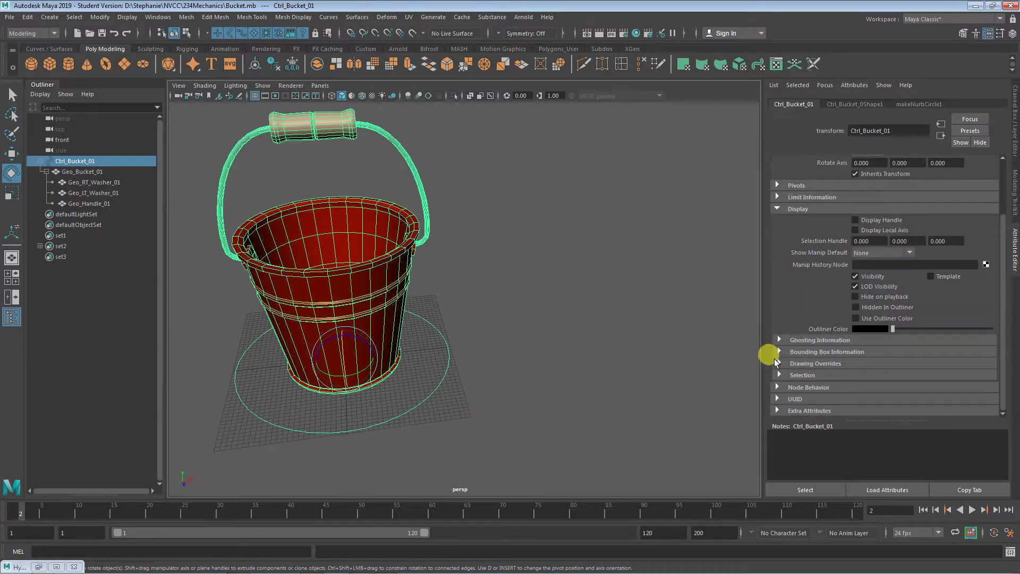
click(779, 363)
scroll(781, 360, down, 4)
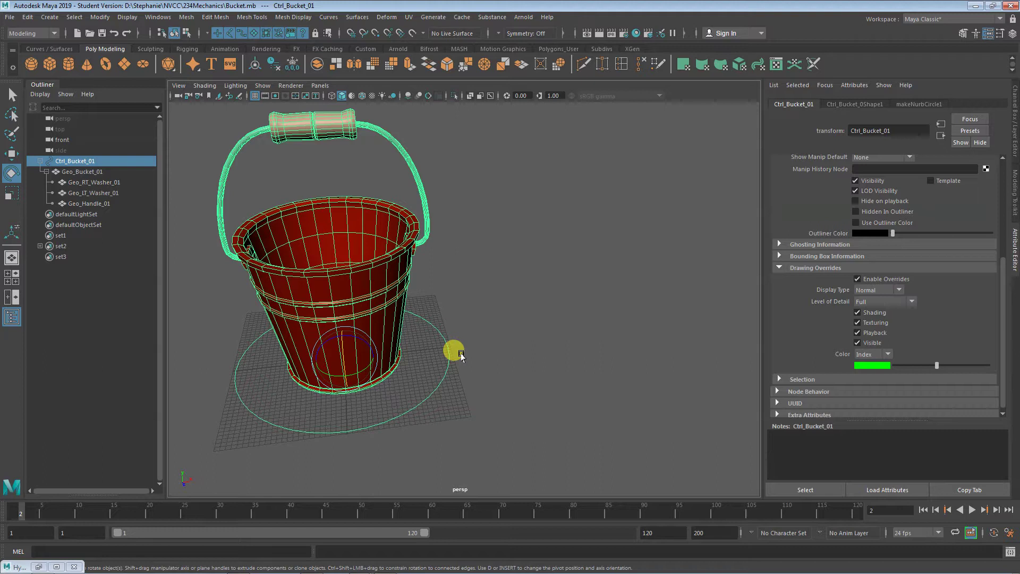
- Compare the control circle deselected and selected, and set its drawing override color to magenta
click(477, 353)
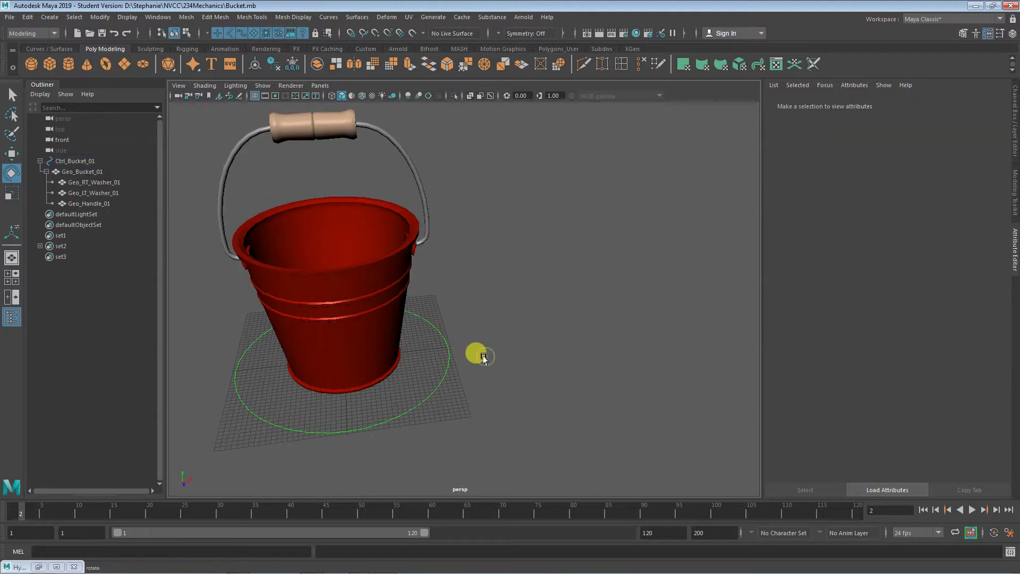
click(444, 356)
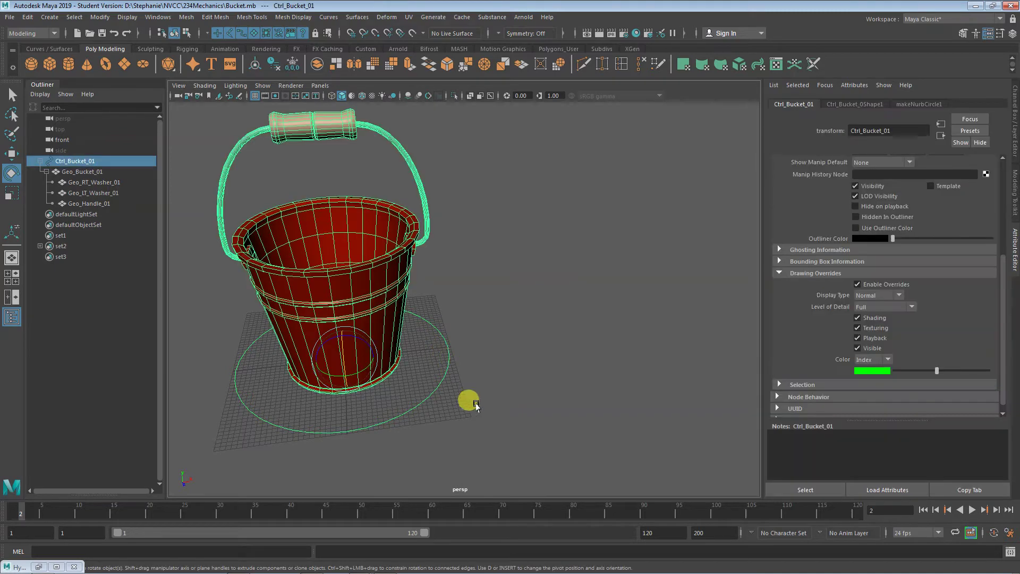
click(468, 401)
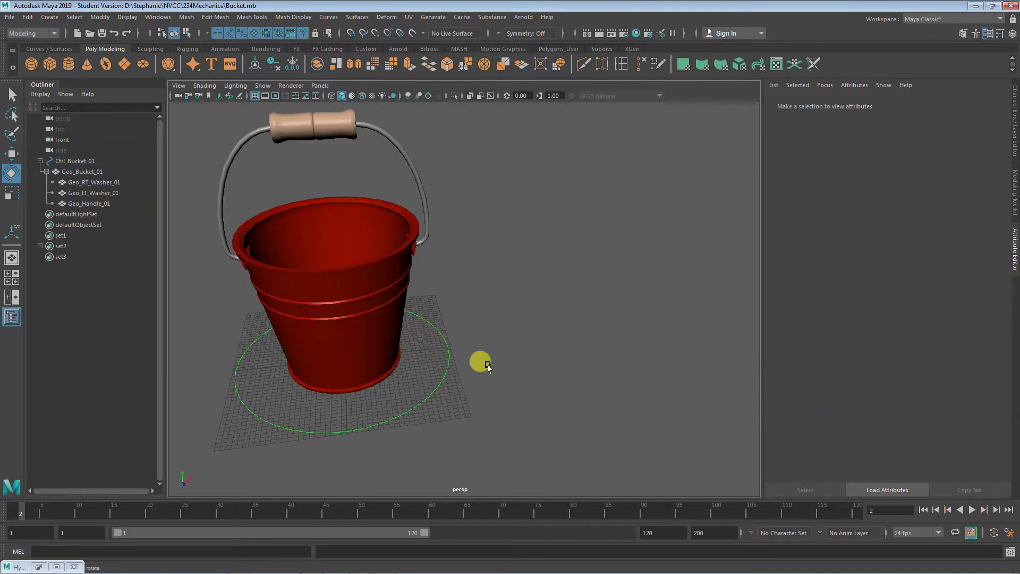
click(446, 355)
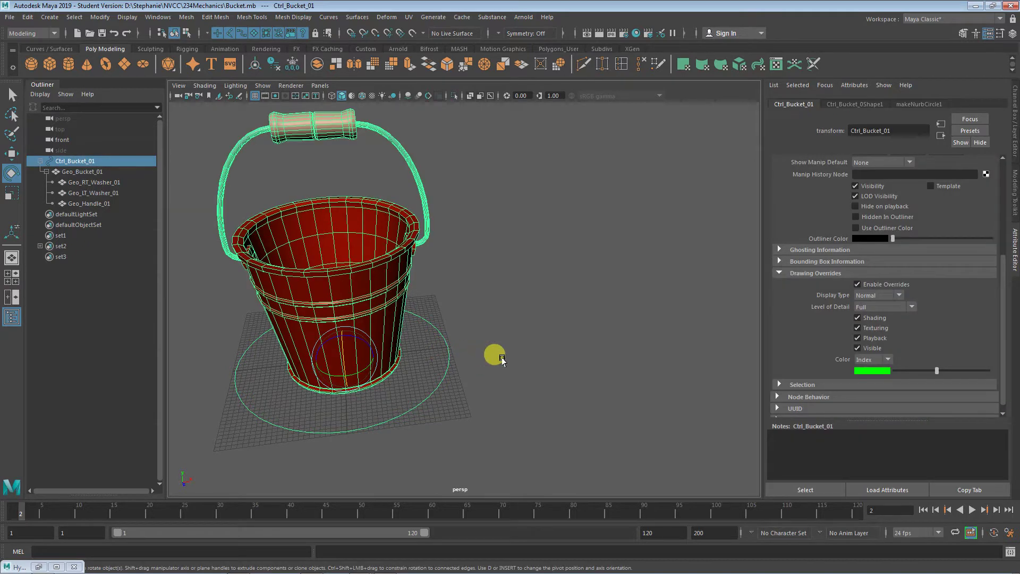
drag(936, 368, 920, 368)
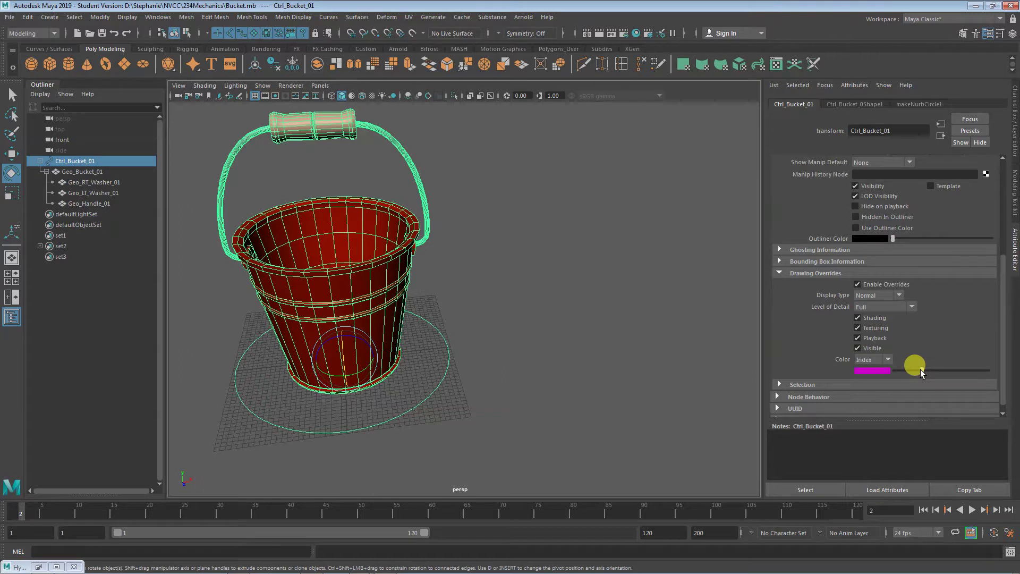
click(575, 378)
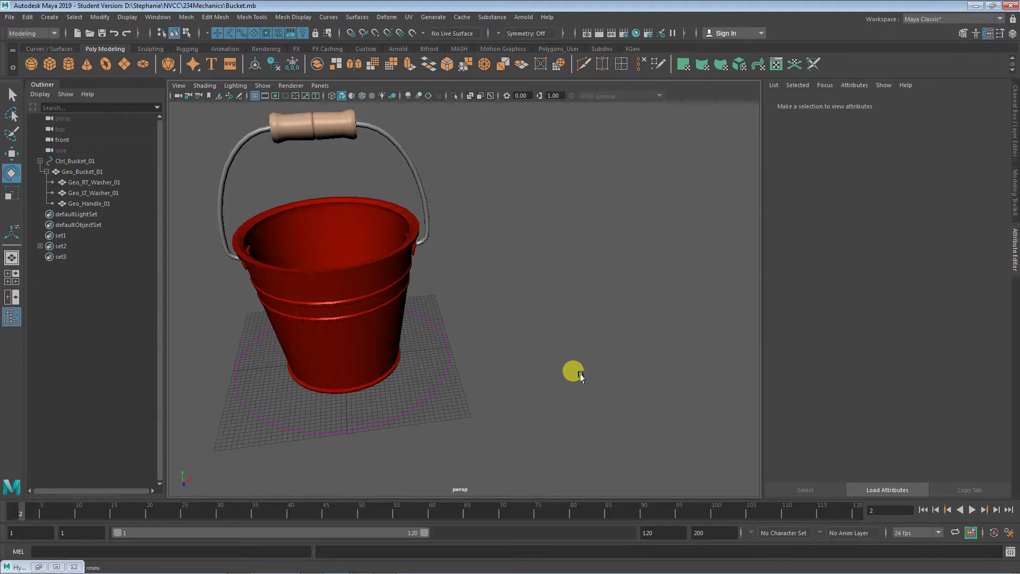
- Set the drawing override color of Ctrl_Bucket_01 to blue and clear the selection
click(447, 352)
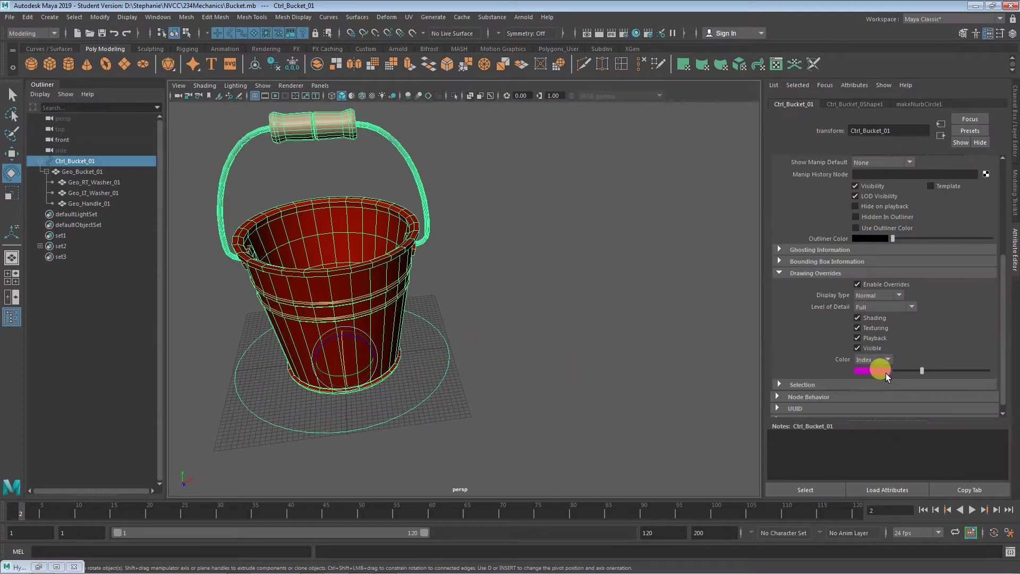
mouse_move(922, 371)
mouse_down()
mouse_move(987, 374)
mouse_move(938, 378)
mouse_up()
click(552, 361)
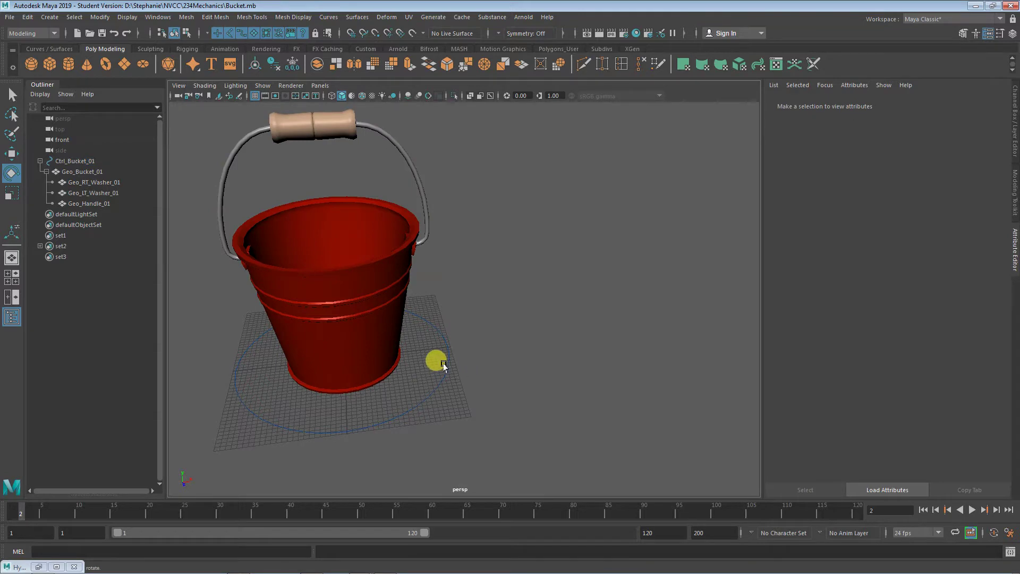
- Turn off Selection Child Highlighting for Ctrl_Bucket_01 in its Selection attributes and clear the selection
click(444, 365)
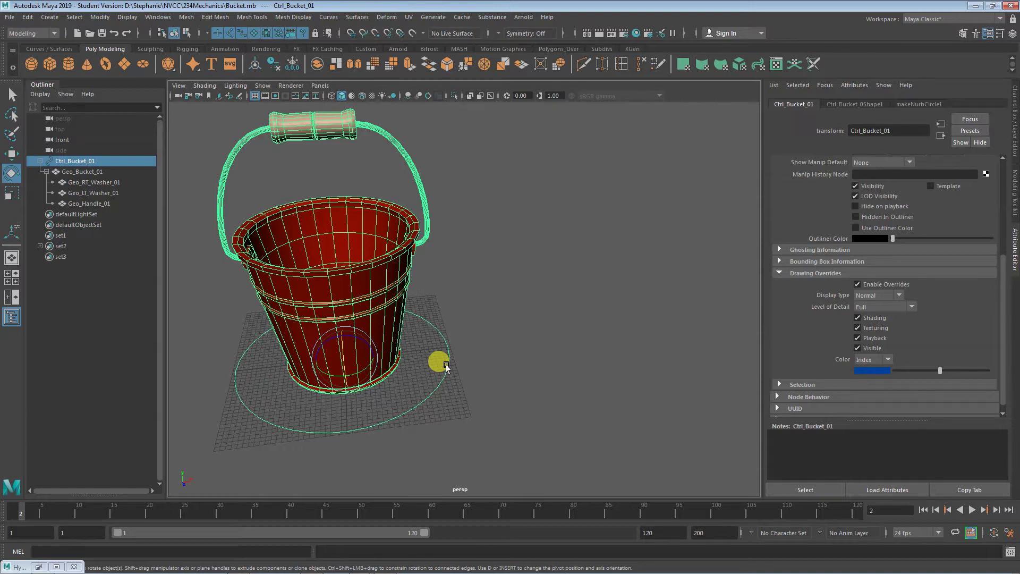
click(780, 385)
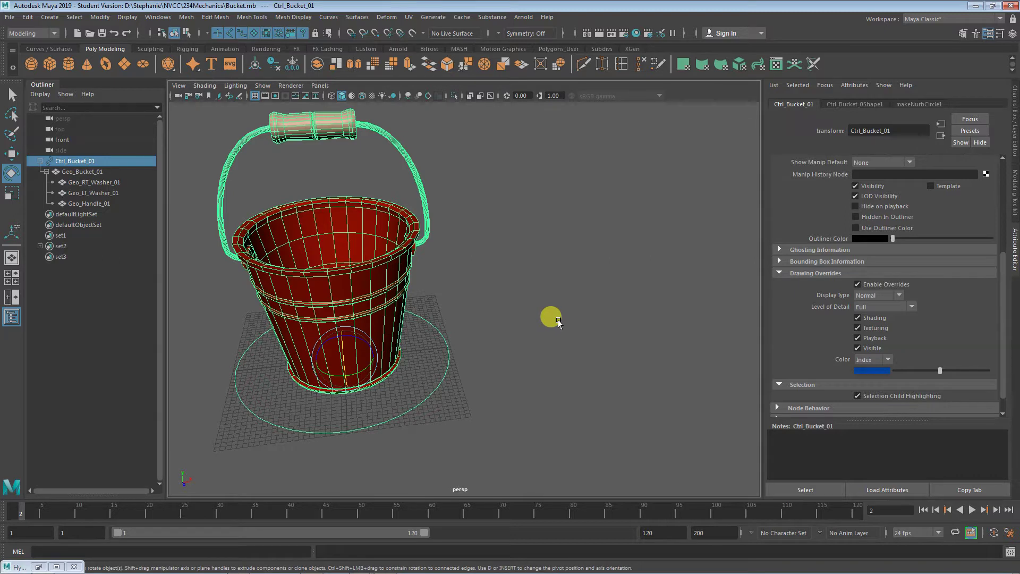
click(570, 346)
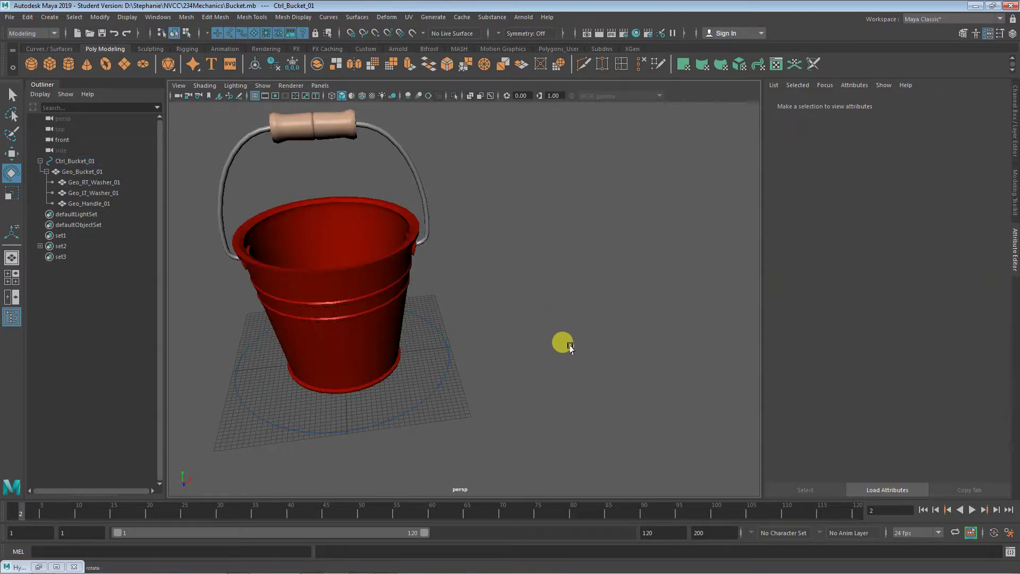
click(446, 344)
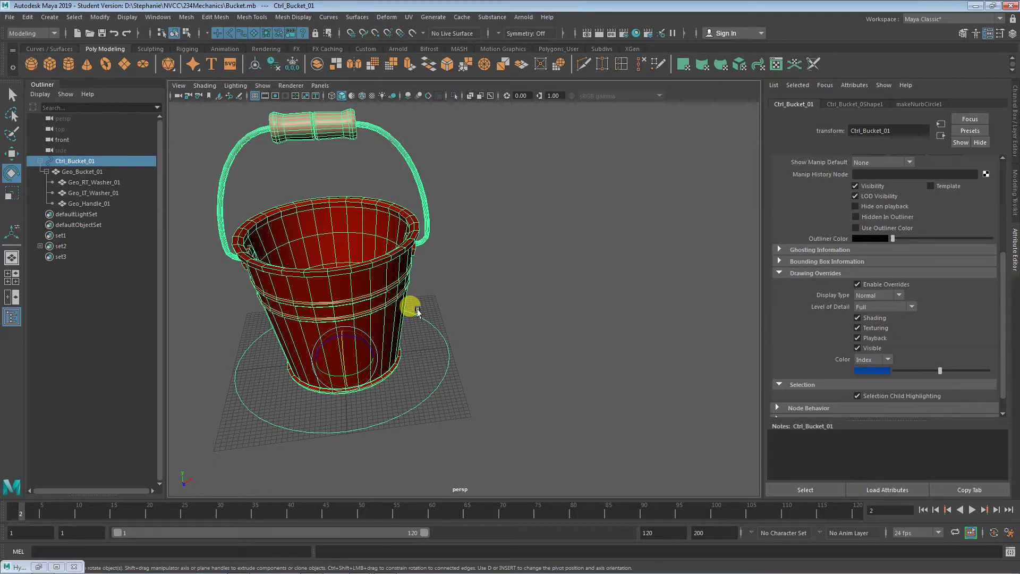
click(877, 397)
click(574, 375)
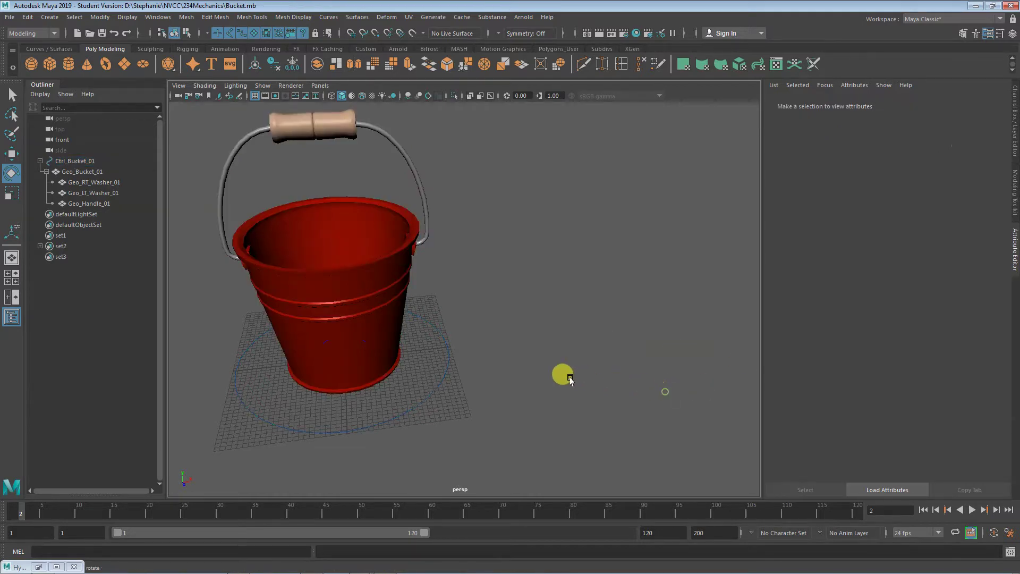
- Select the control circle and set the Selection Child Highlighting preference to Use object highlight setting, saving the preferences
click(446, 364)
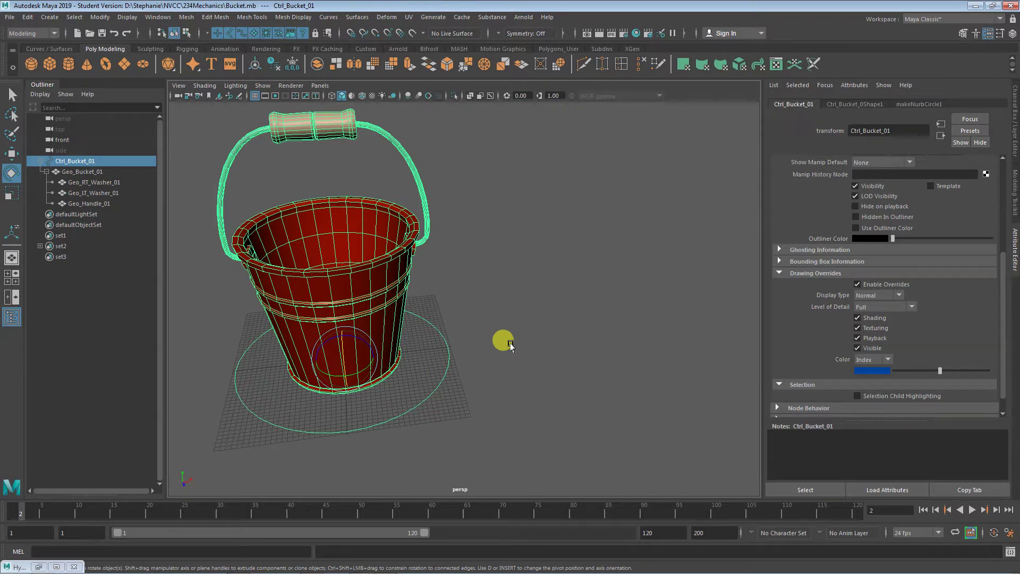
click(158, 17)
mouse_move(250, 117)
click(305, 131)
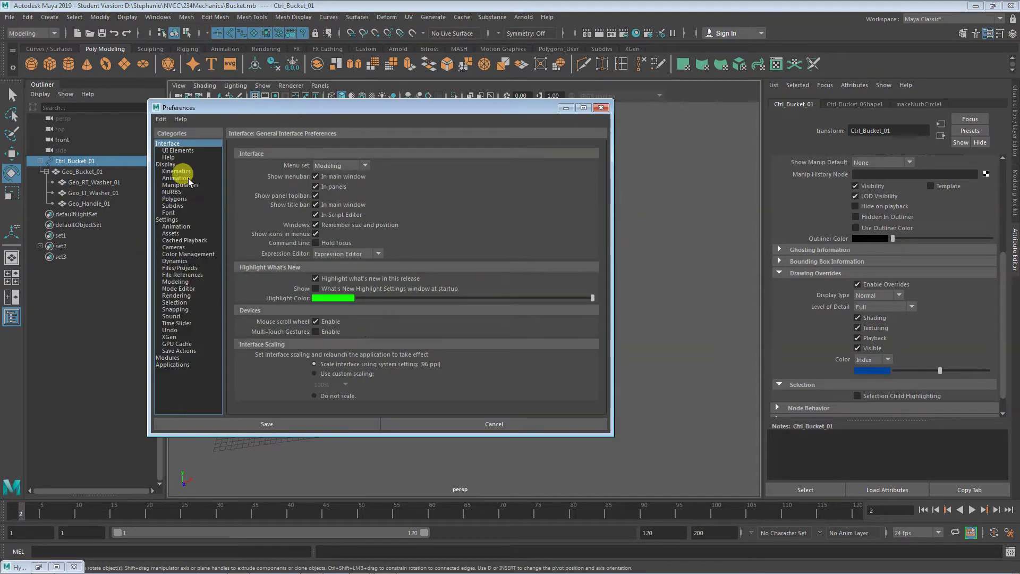
click(195, 302)
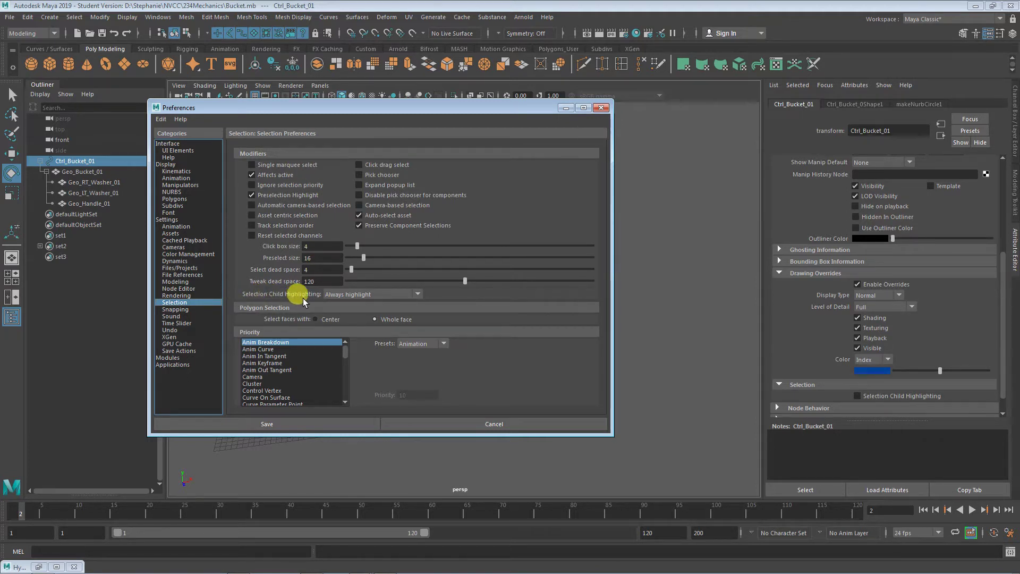
click(332, 294)
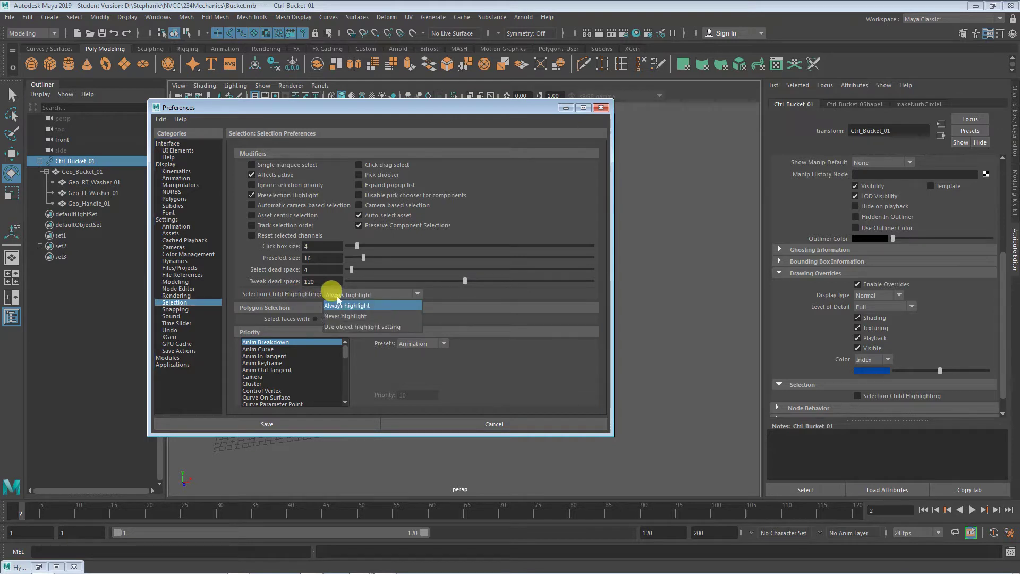
click(343, 326)
click(263, 423)
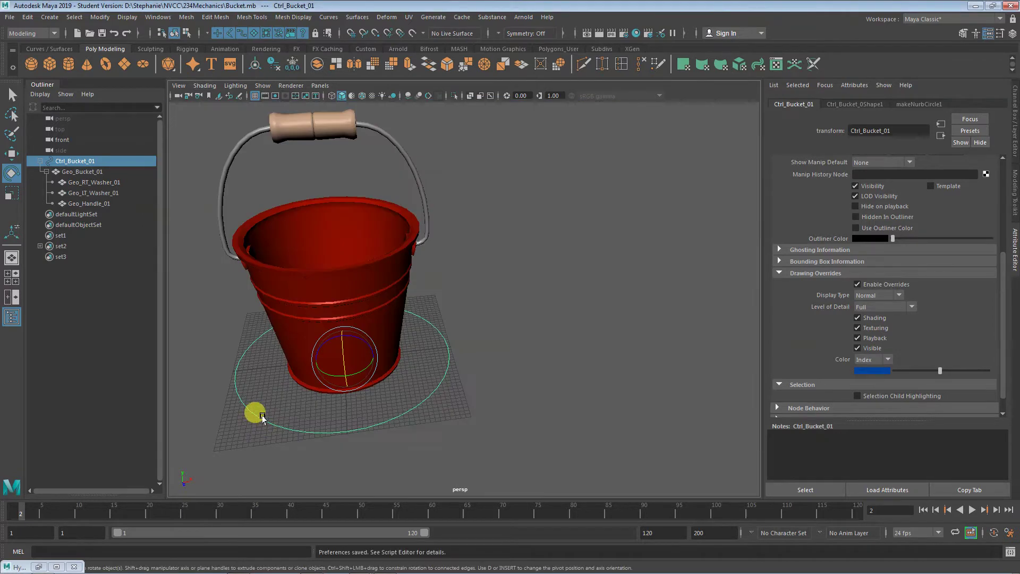
- Try rotating the bucket control about its X axis and its Z axis, undoing each rotation
mouse_move(338, 343)
mouse_down()
mouse_move(342, 355)
mouse_move(339, 343)
mouse_up()
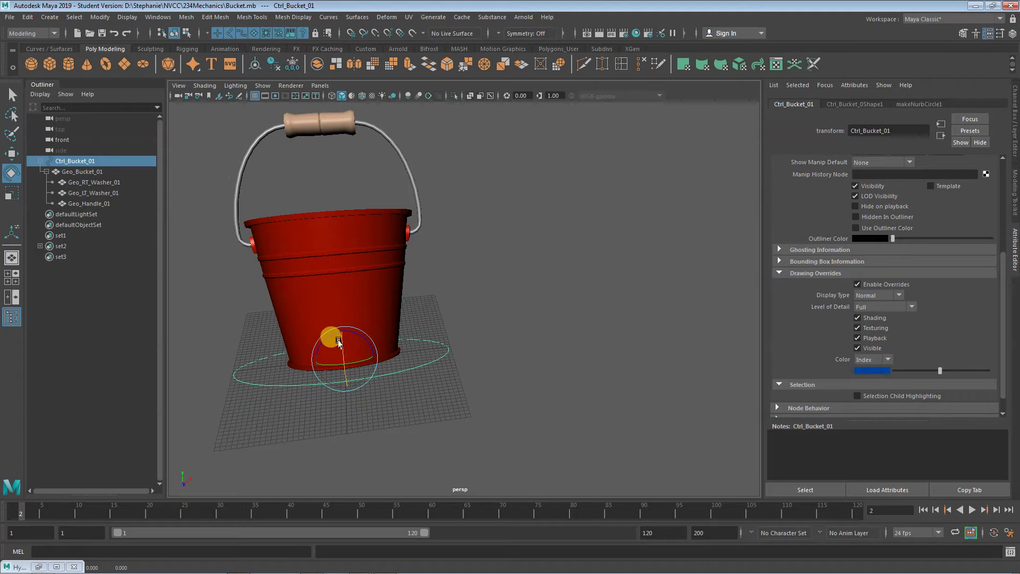
key(ctrl+z)
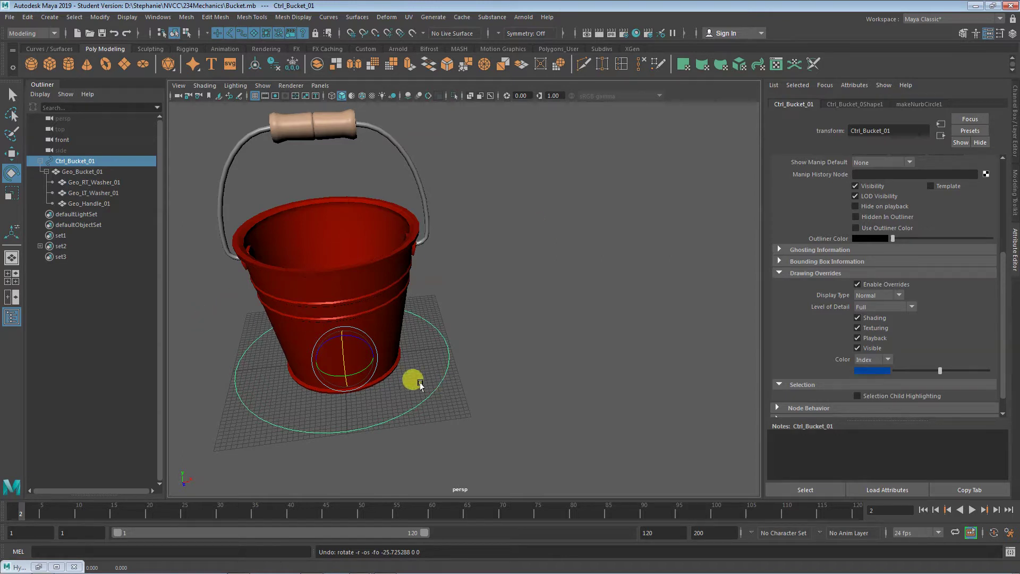
drag(357, 342, 379, 355)
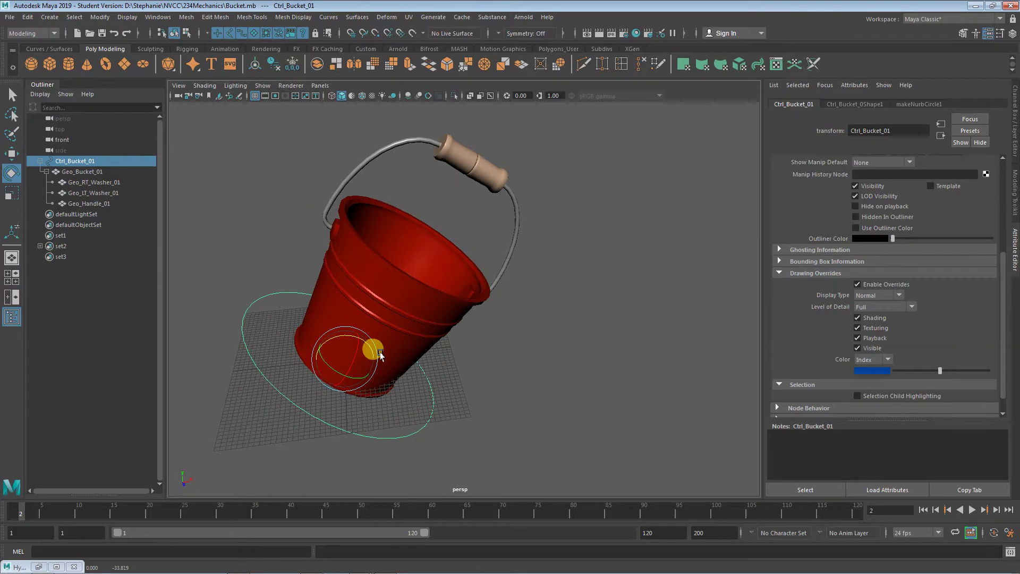
key(ctrl+z)
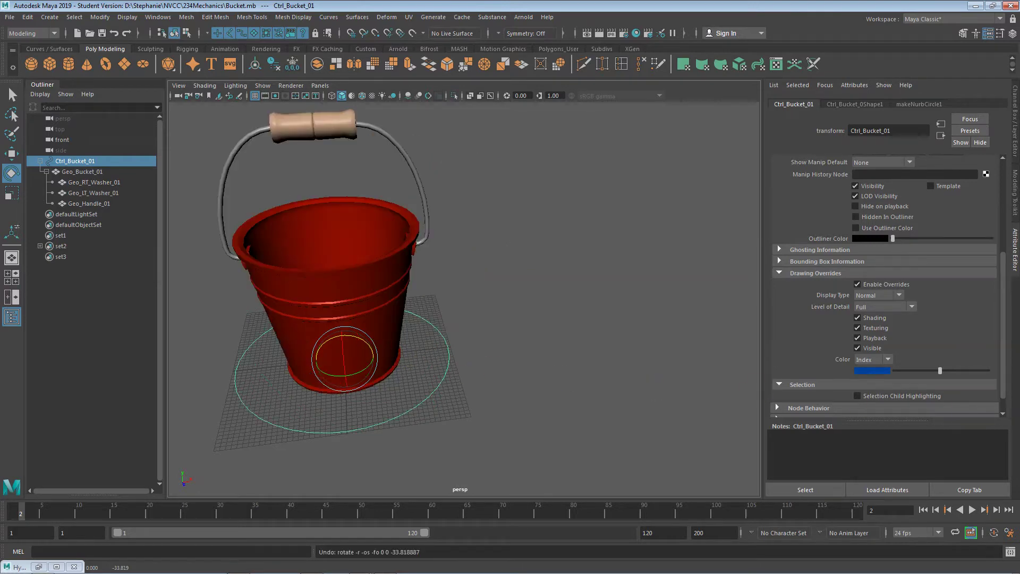
- Clear the selection and check the highlighting of the bucket, both washers and the handle by selecting each one
click(857, 396)
click(606, 343)
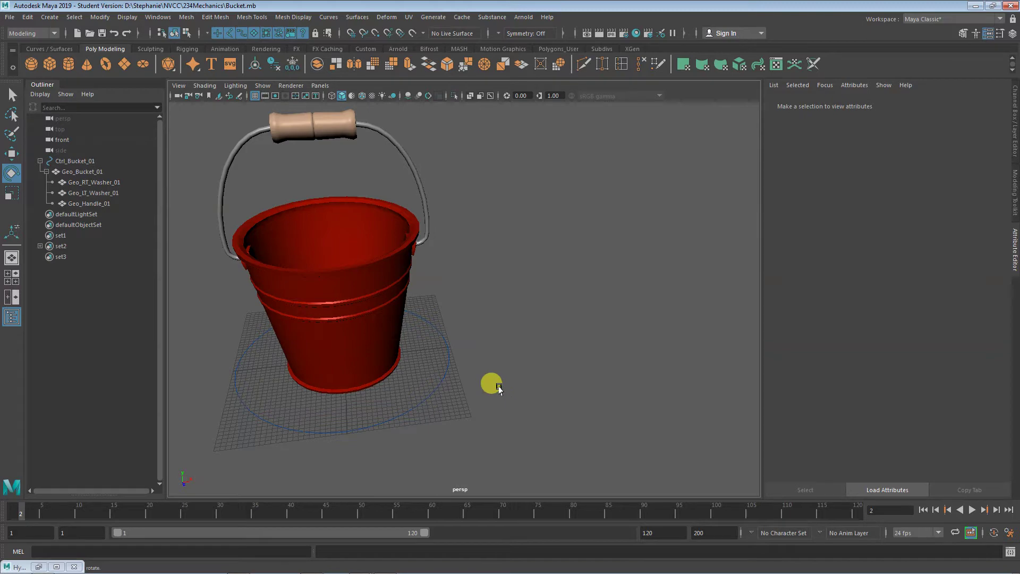
click(300, 289)
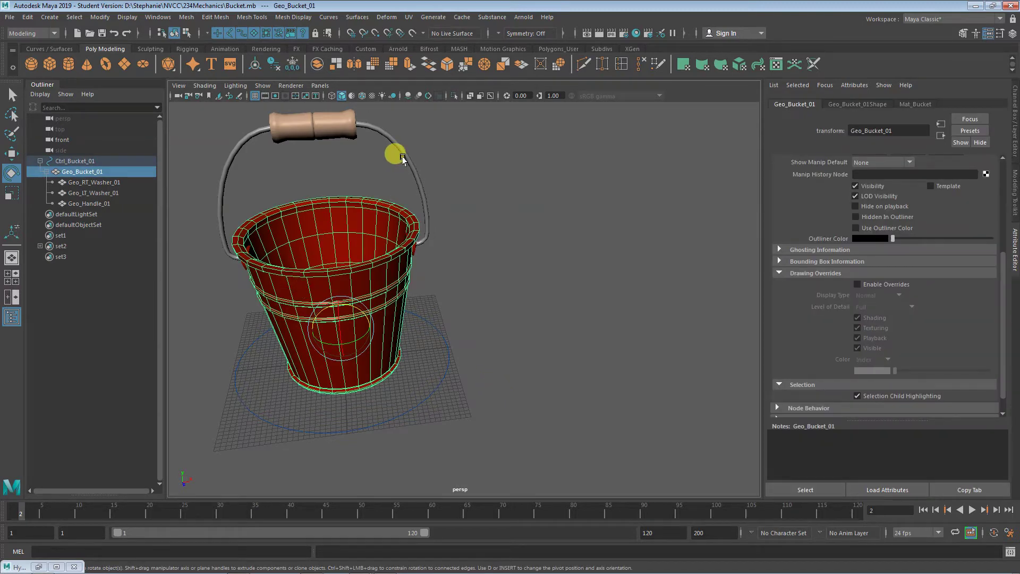
click(402, 156)
click(372, 276)
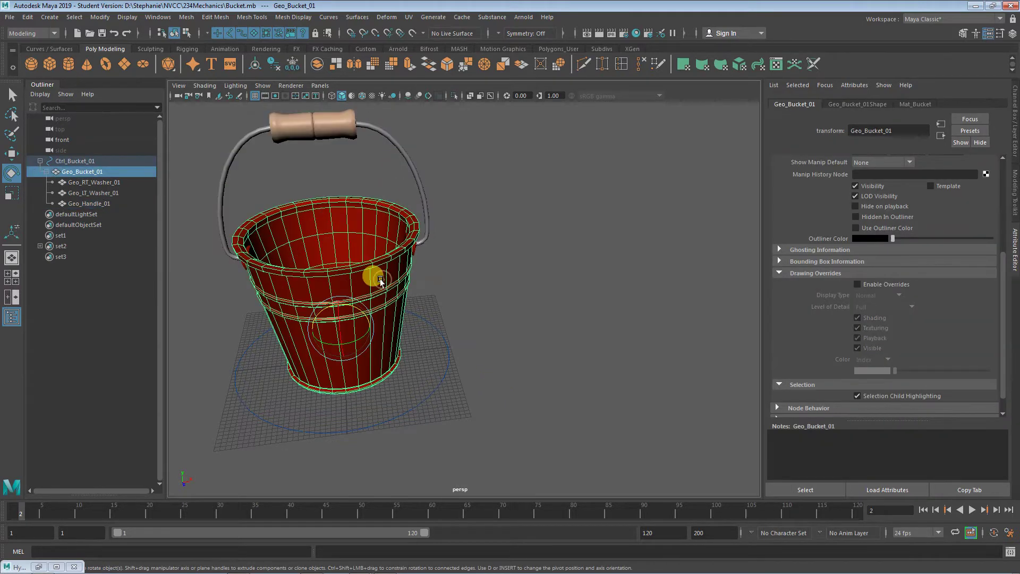
click(112, 183)
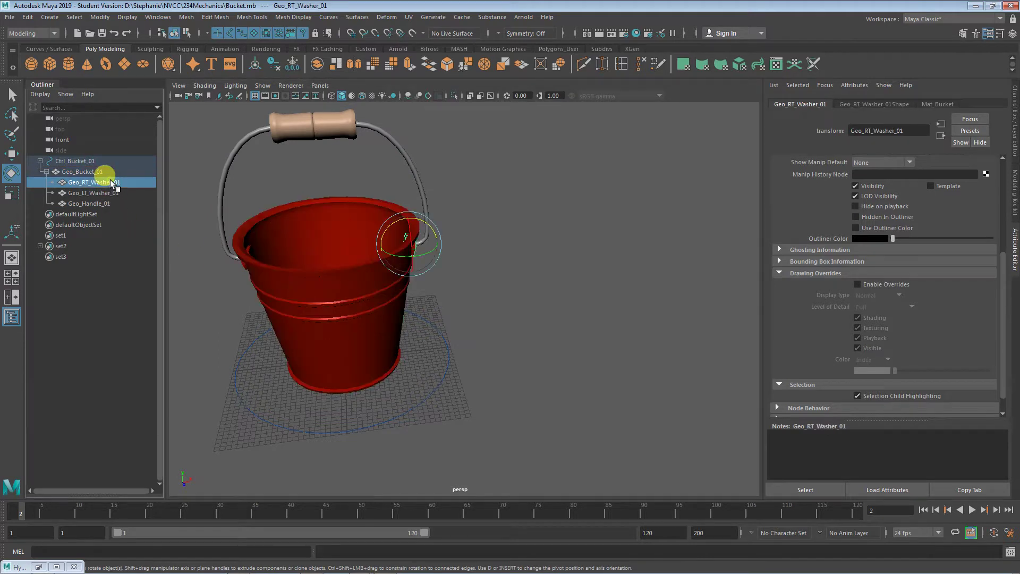
click(106, 193)
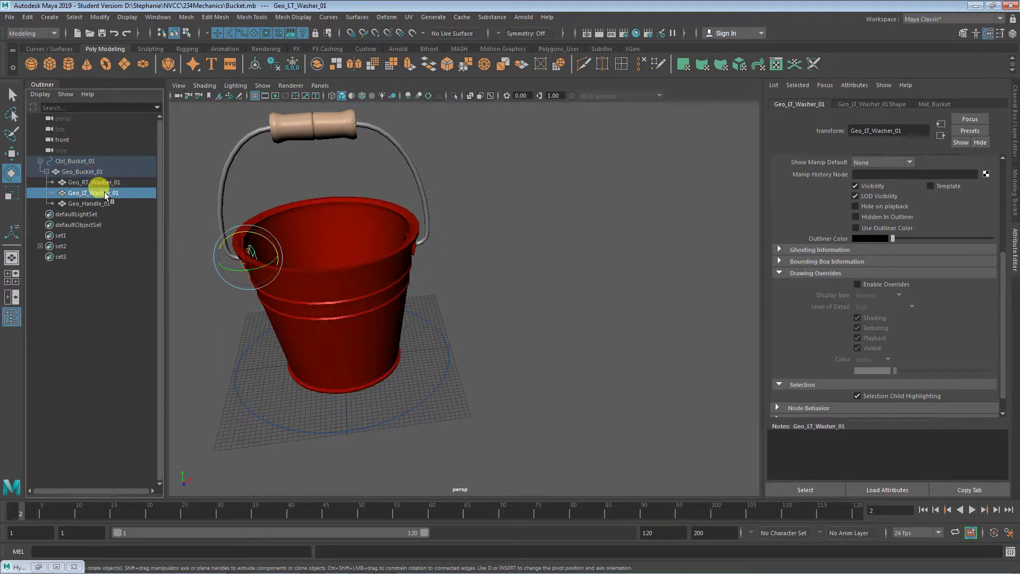
click(98, 205)
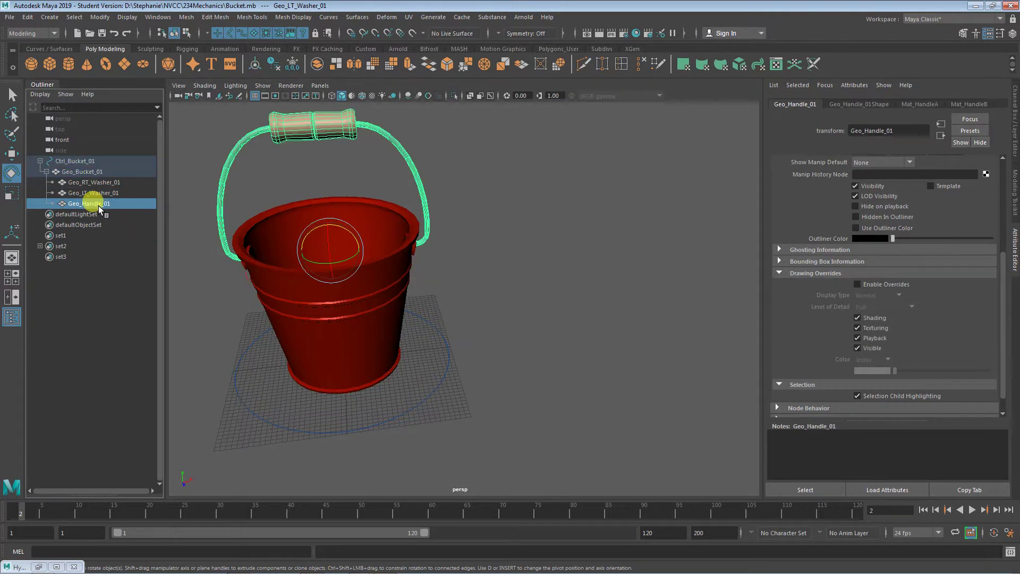
- Enable drawing overrides on Geo_Bucket_01 and set its Display Type to Reference
click(84, 171)
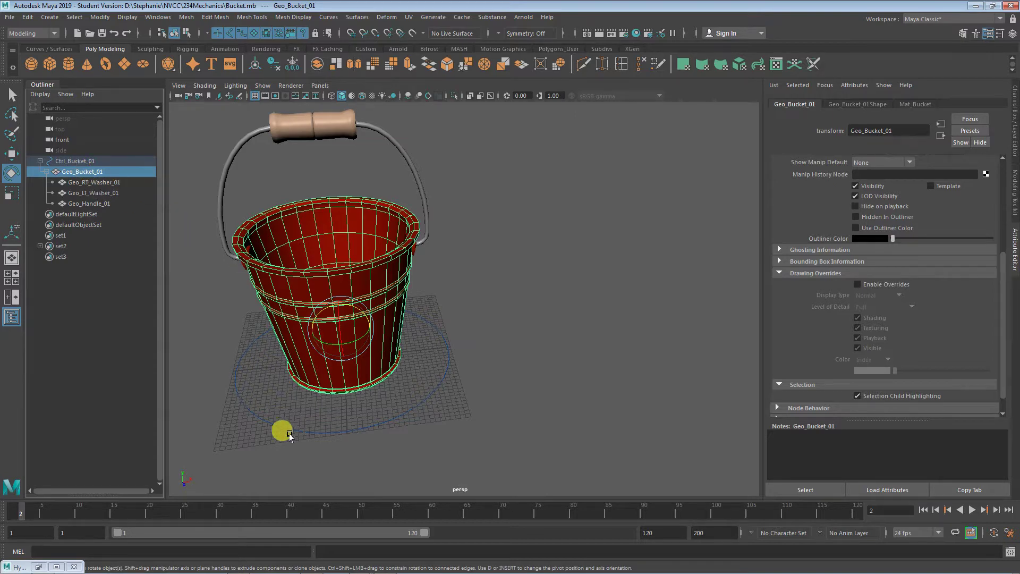
alt+drag(290, 435, 268, 447)
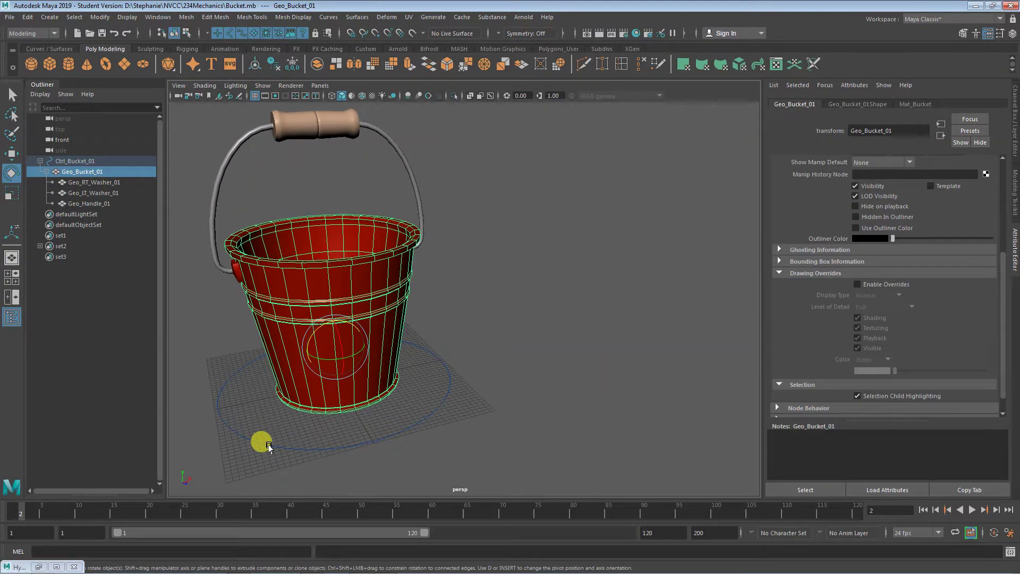
click(779, 272)
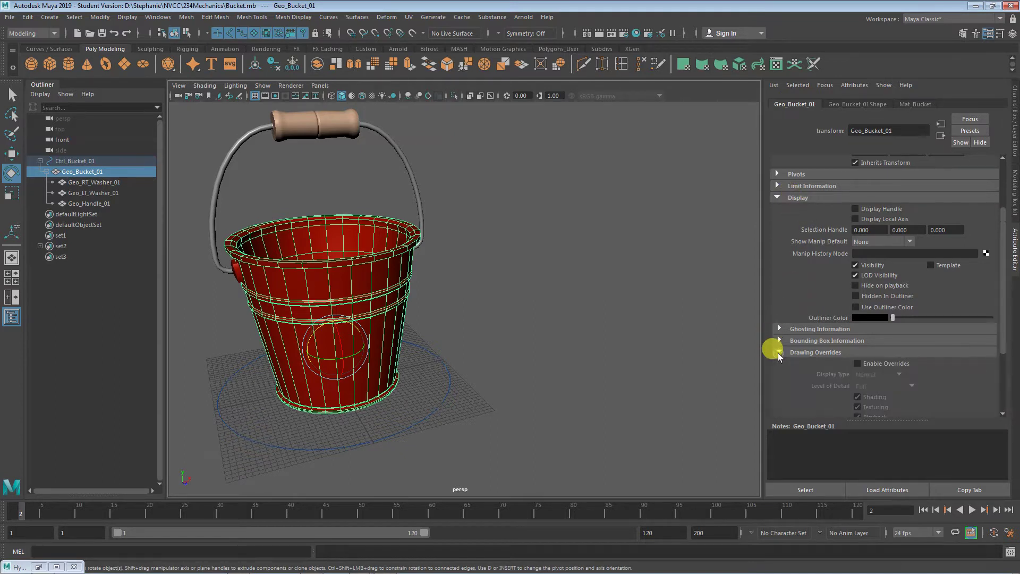
click(827, 352)
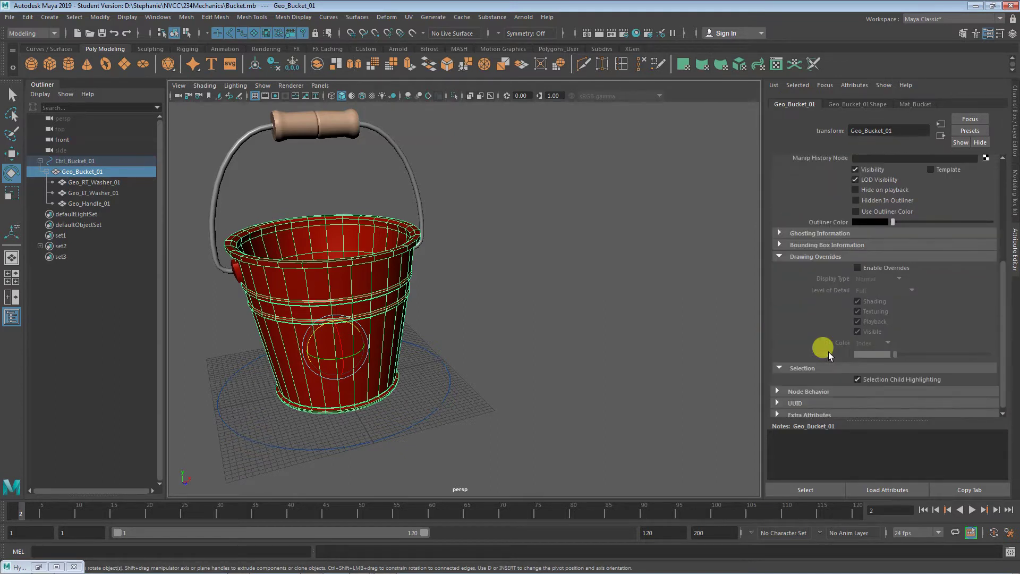
click(887, 264)
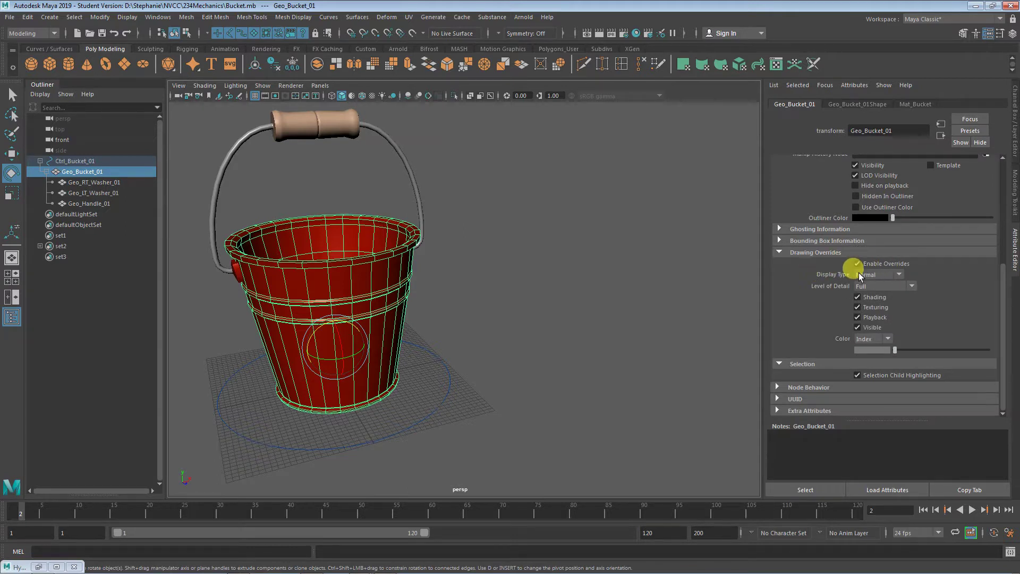
click(864, 276)
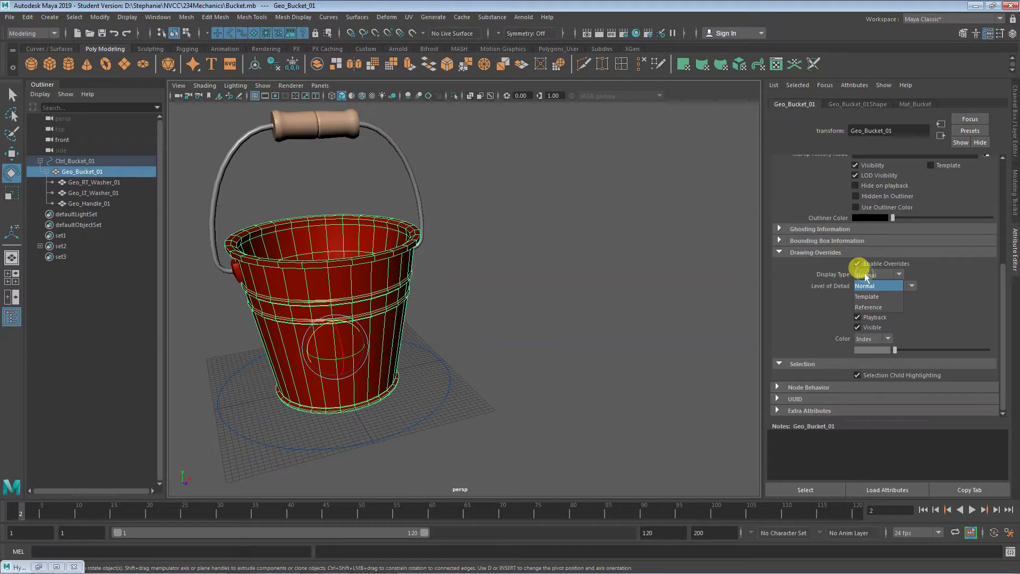
click(862, 307)
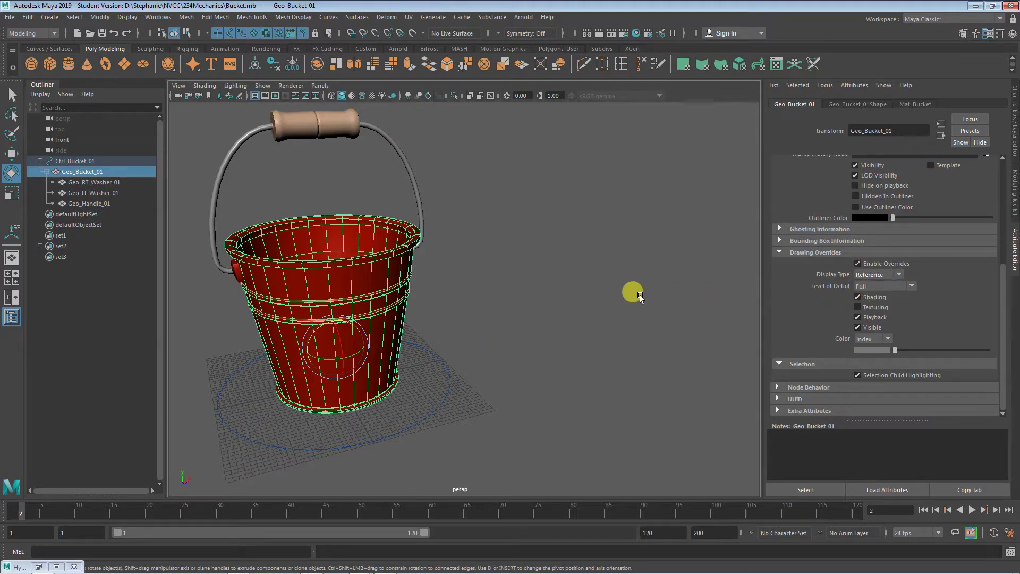
- Clear the selection and test whether the bucket body and handle can be picked in the viewport
click(641, 298)
click(346, 290)
click(411, 173)
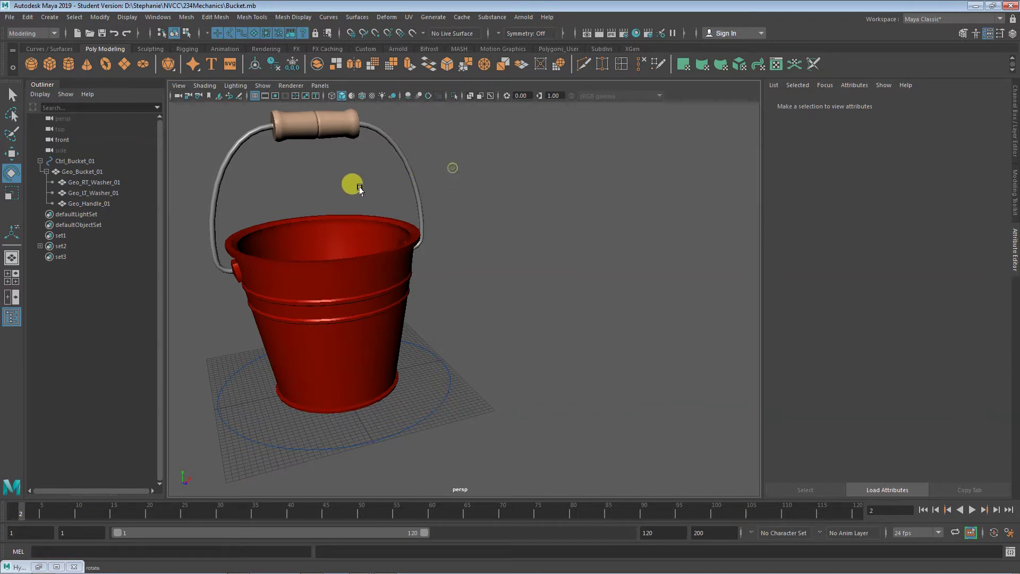
- Test selecting the bucket, a washer and the handle through the scene hierarchy, and clear the selection
click(74, 182)
click(76, 172)
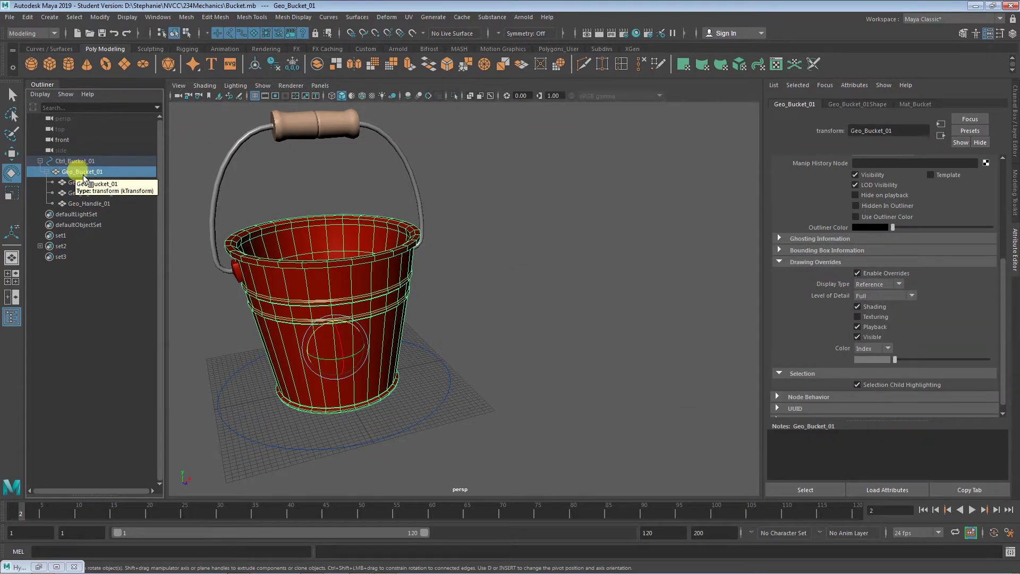
click(86, 183)
click(91, 204)
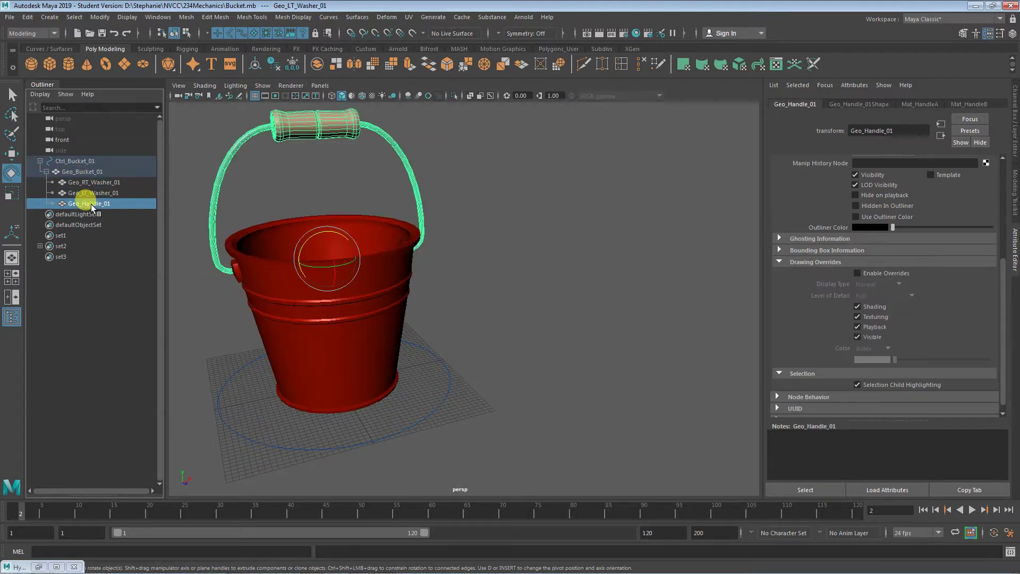
double_click(81, 172)
click(507, 330)
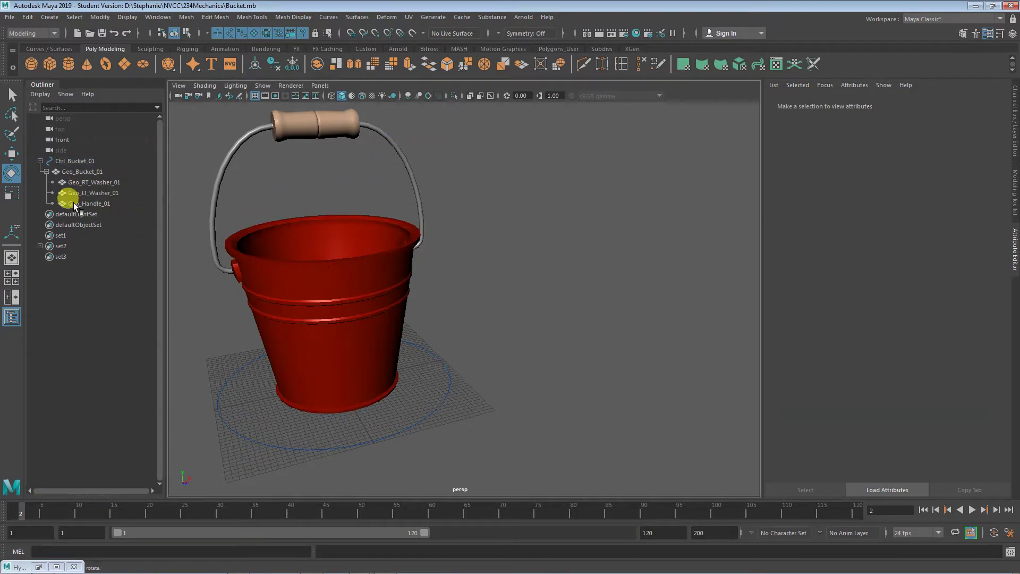
- Create a display layer from Ctrl_Bucket_01 together with Geo_Bucket_01, both washers and the handle
click(71, 170)
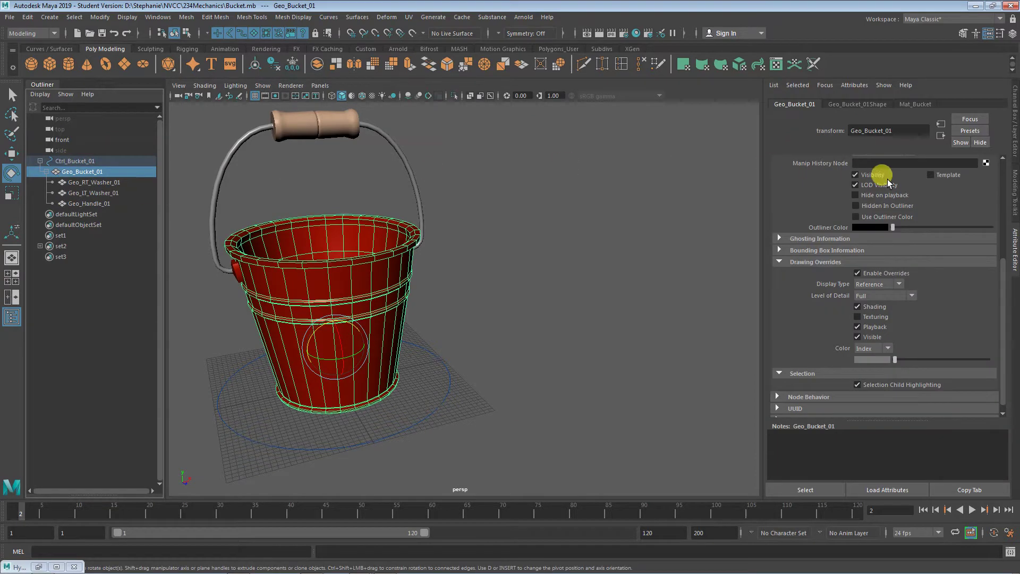
click(1008, 149)
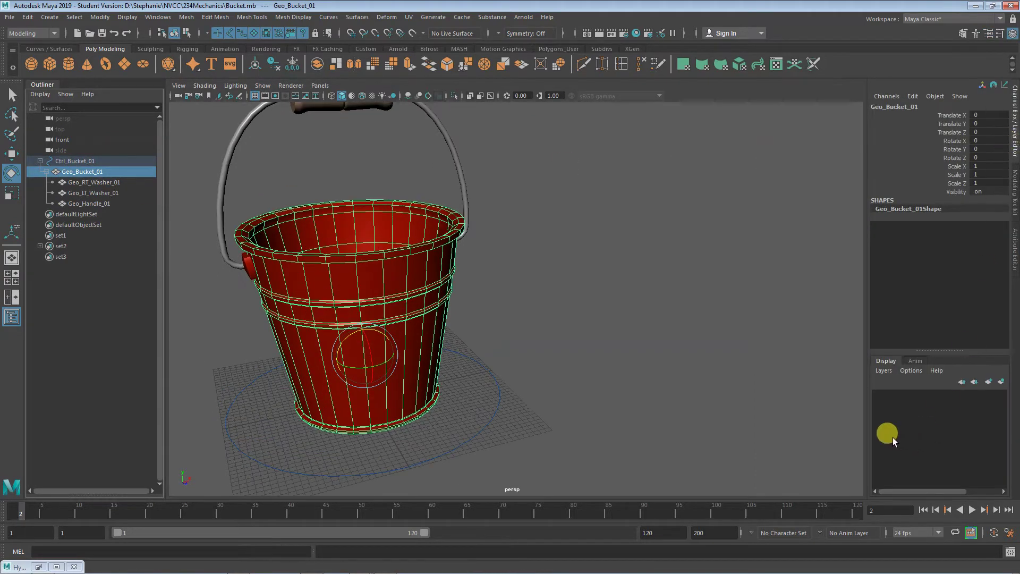
alt+right_drag(707, 366, 349, 199)
drag(349, 199, 545, 434)
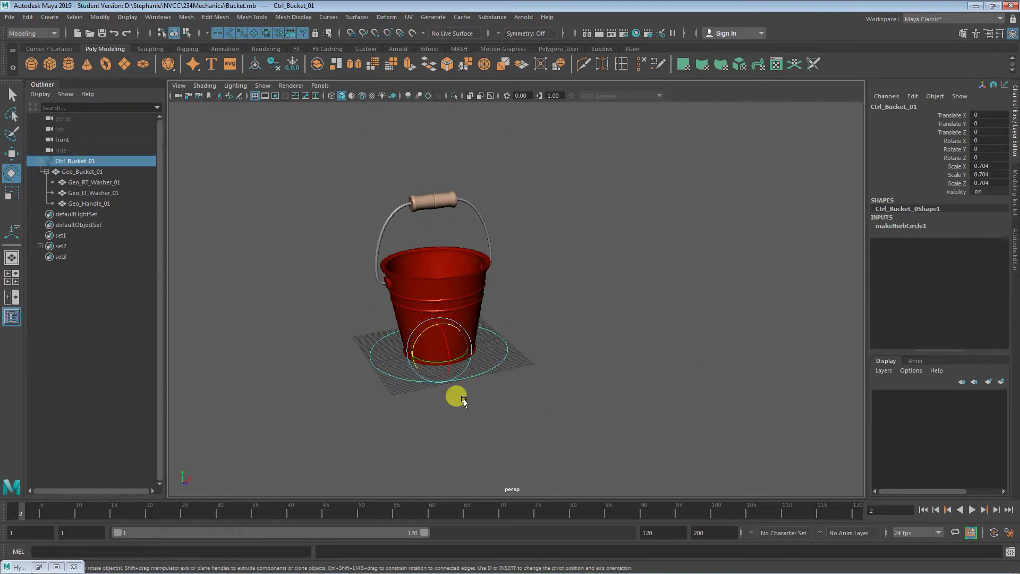
ctrl+click(101, 171)
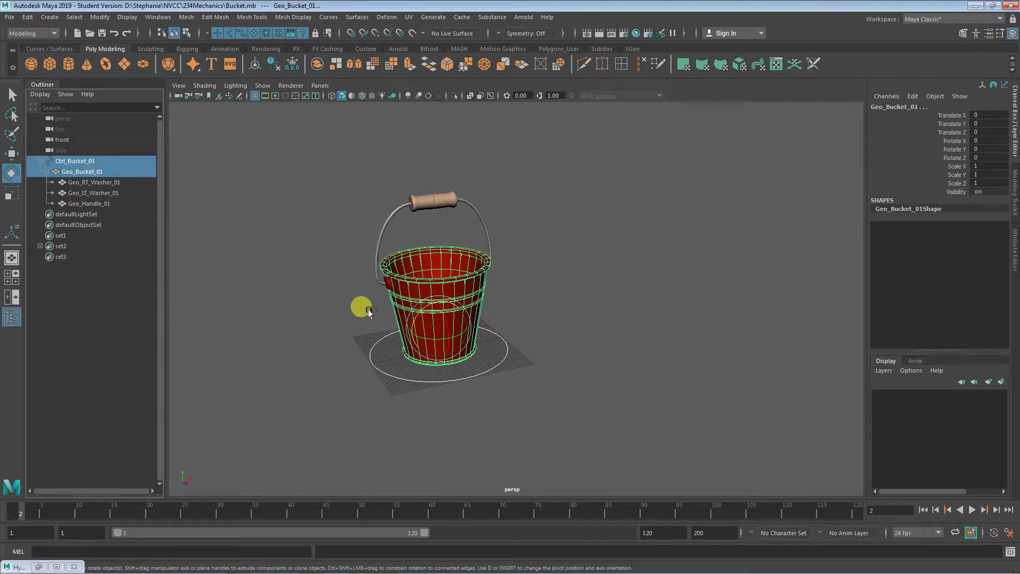
ctrl+drag(103, 180, 104, 203)
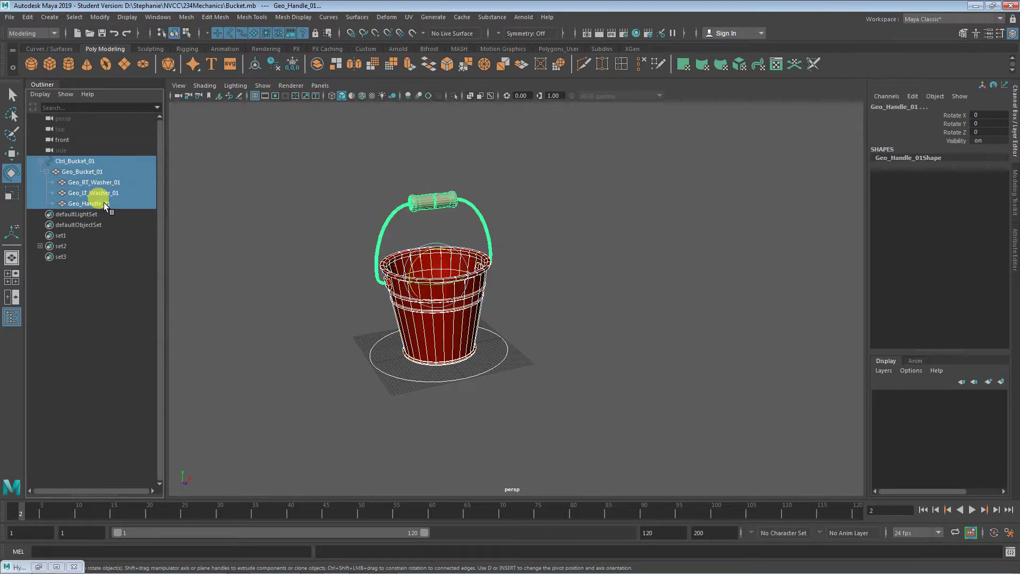
click(1001, 382)
- Try layer1's visibility toggle and its Template display mode with nothing selected, restoring both to their original state
click(878, 395)
click(878, 395)
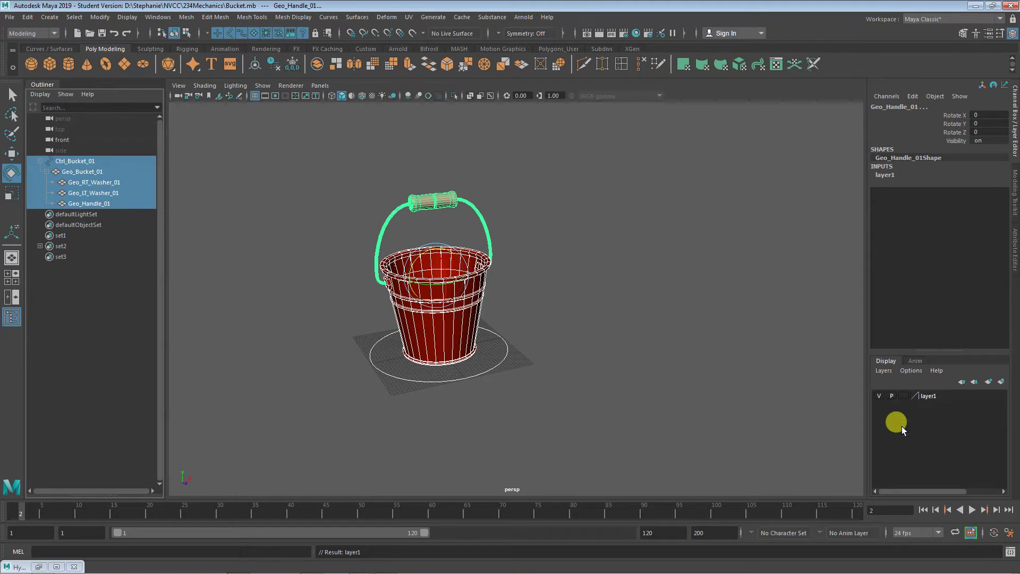
click(617, 350)
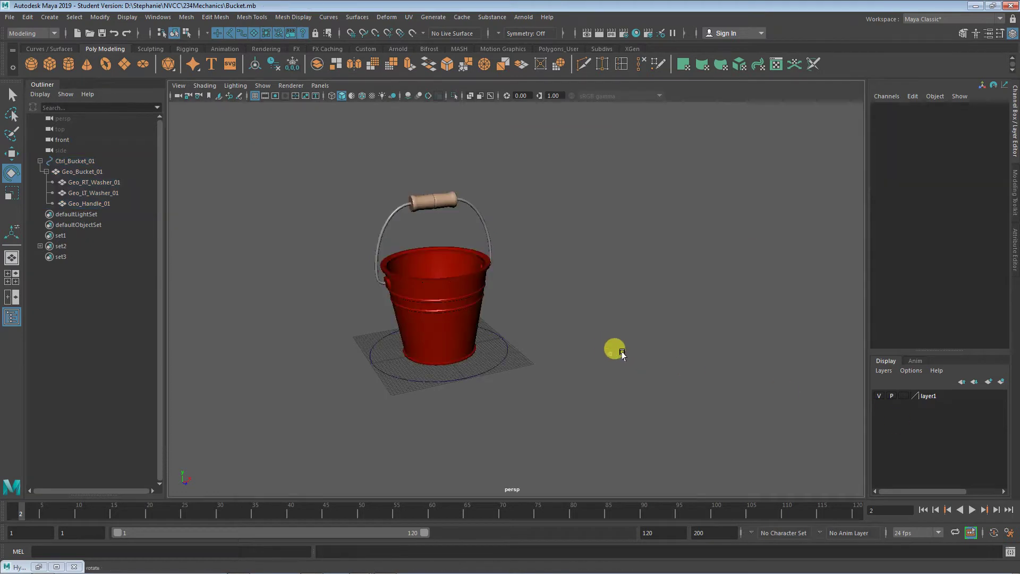
click(903, 396)
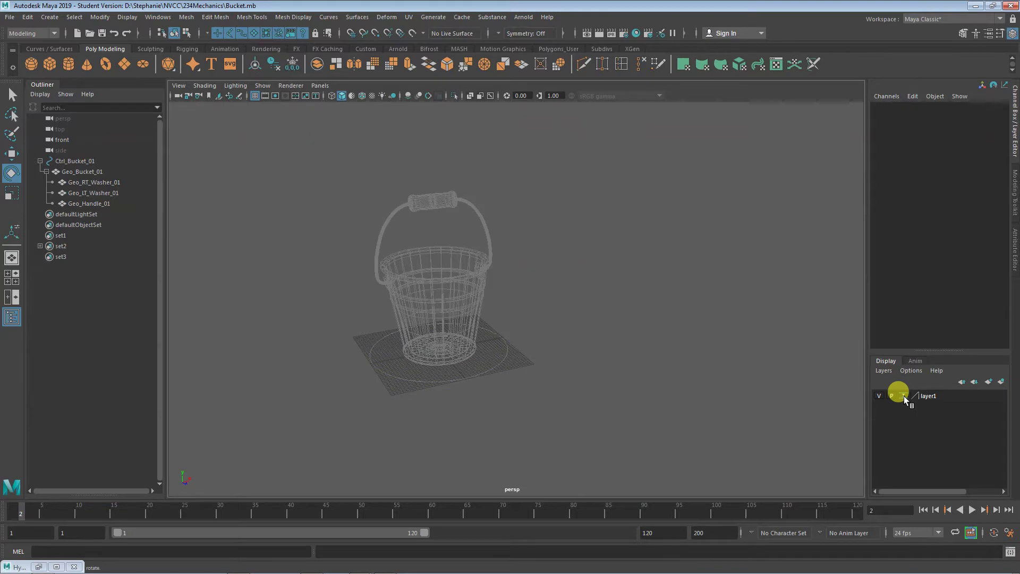
click(903, 396)
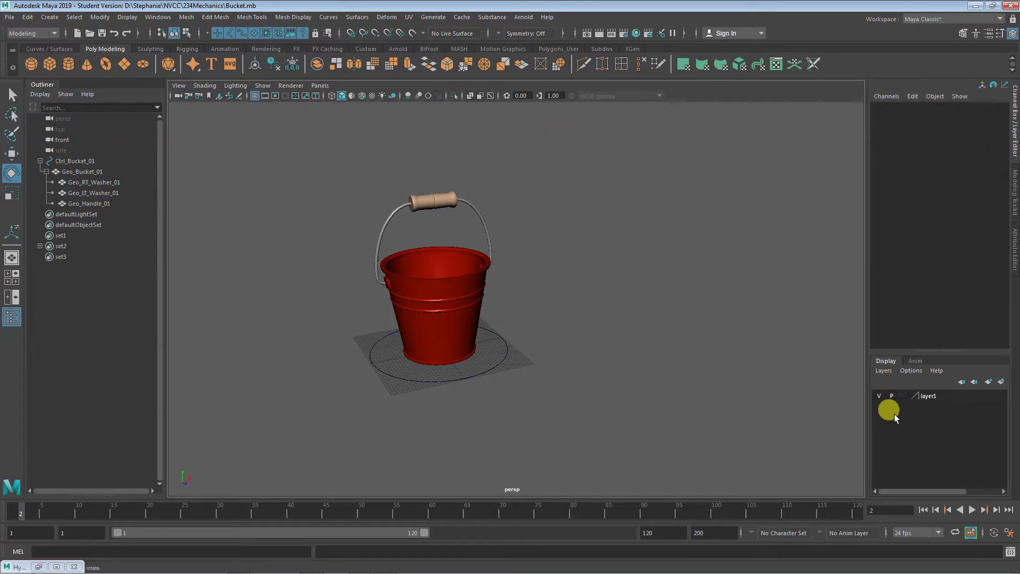
- Rename the display layer layer1 as bucket
double_click(934, 396)
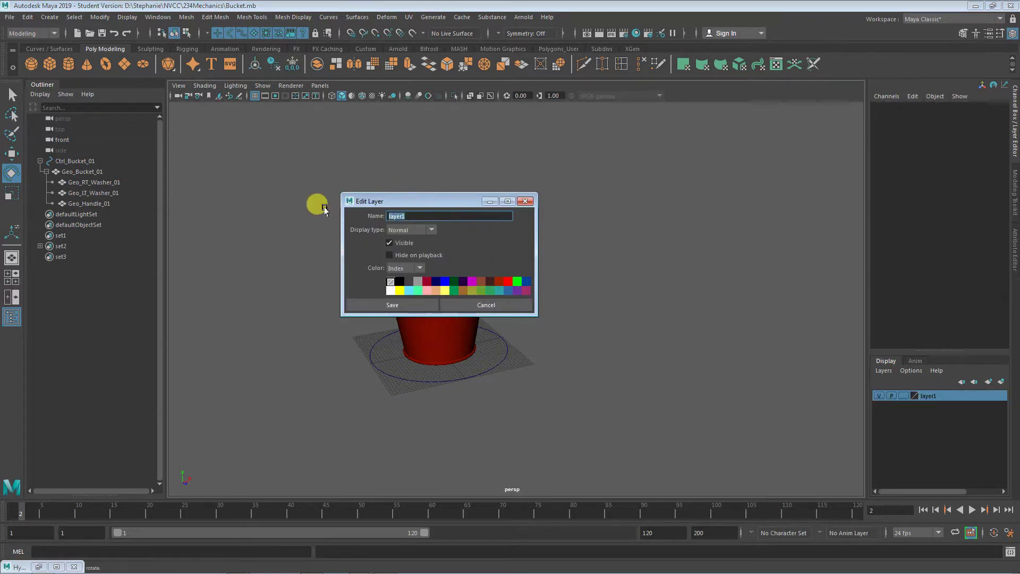
text(bucket)
click(385, 304)
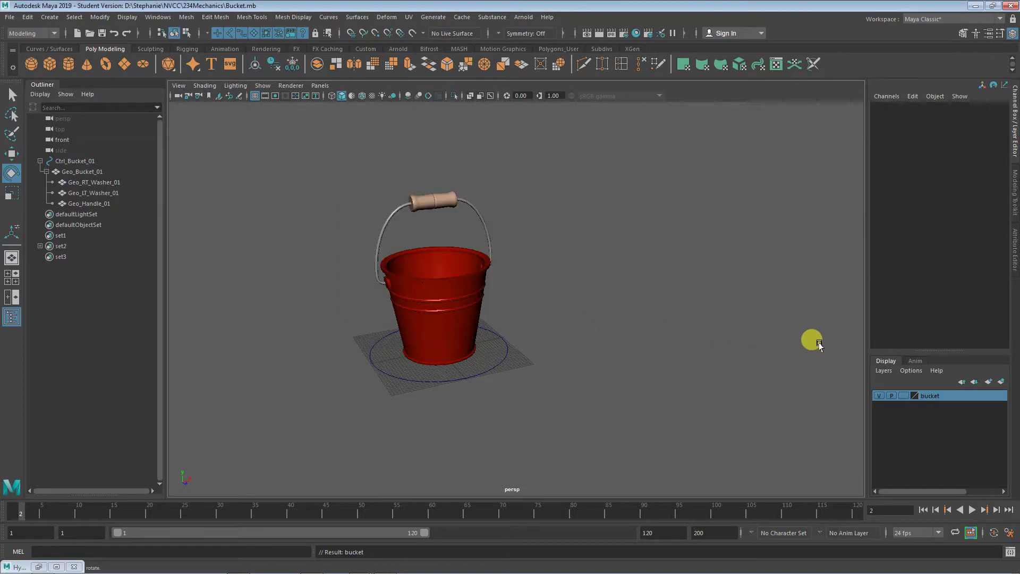
- Create a NURBS circle and raise it above the bucket to about 158 in Translate Y
alt+drag(696, 335, 658, 356)
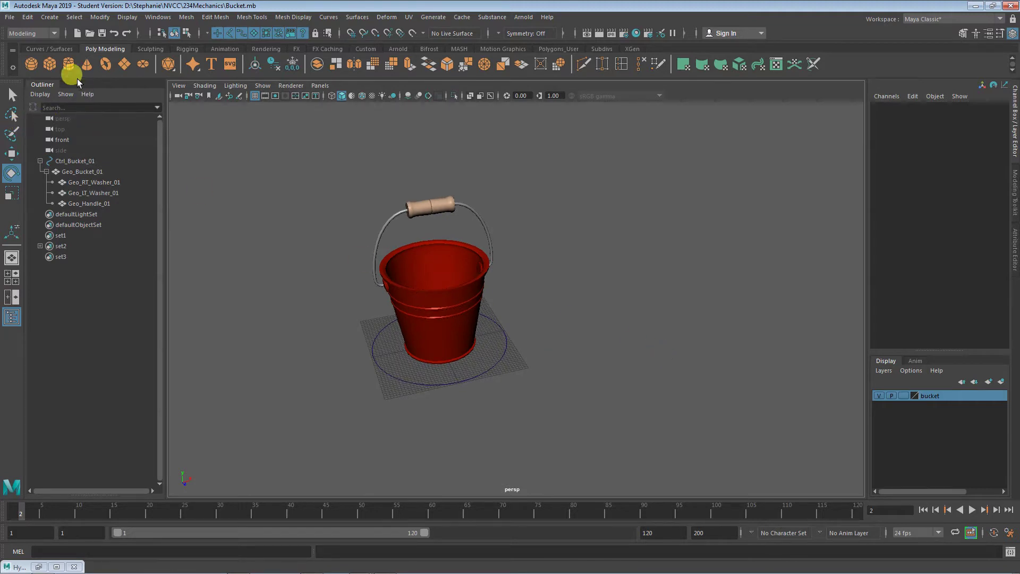
click(45, 18)
mouse_move(60, 46)
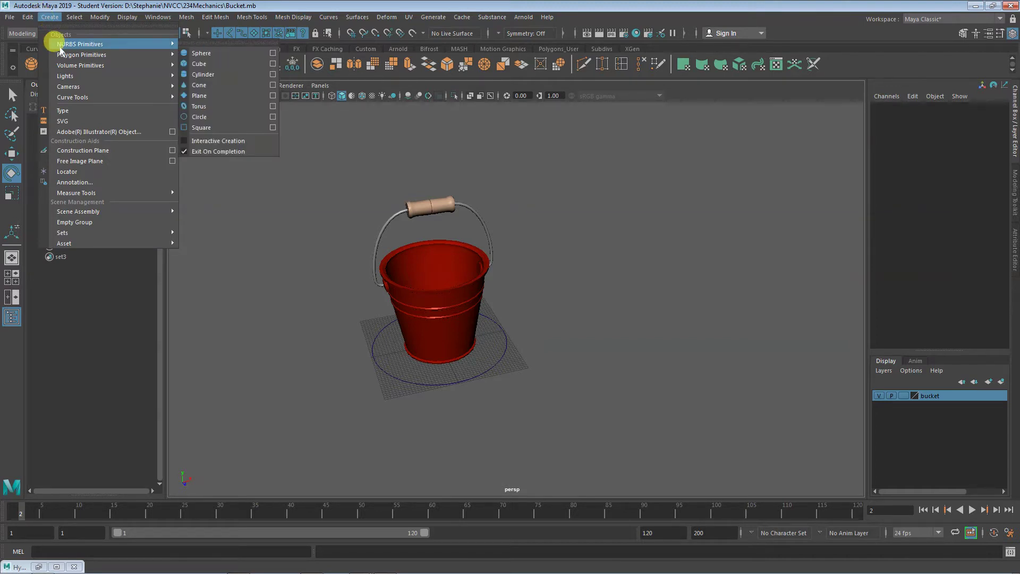
click(208, 118)
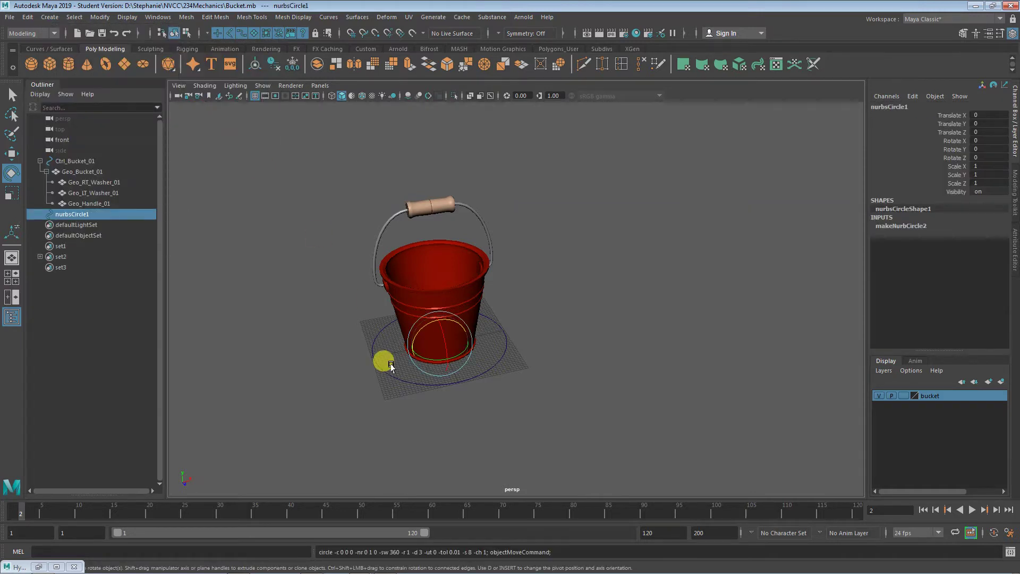
key(w)
drag(439, 319, 423, 220)
- Scale the new circle uniformly to about 25.4, with its attributes open for editing
alt+right_drag(355, 320, 669, 356)
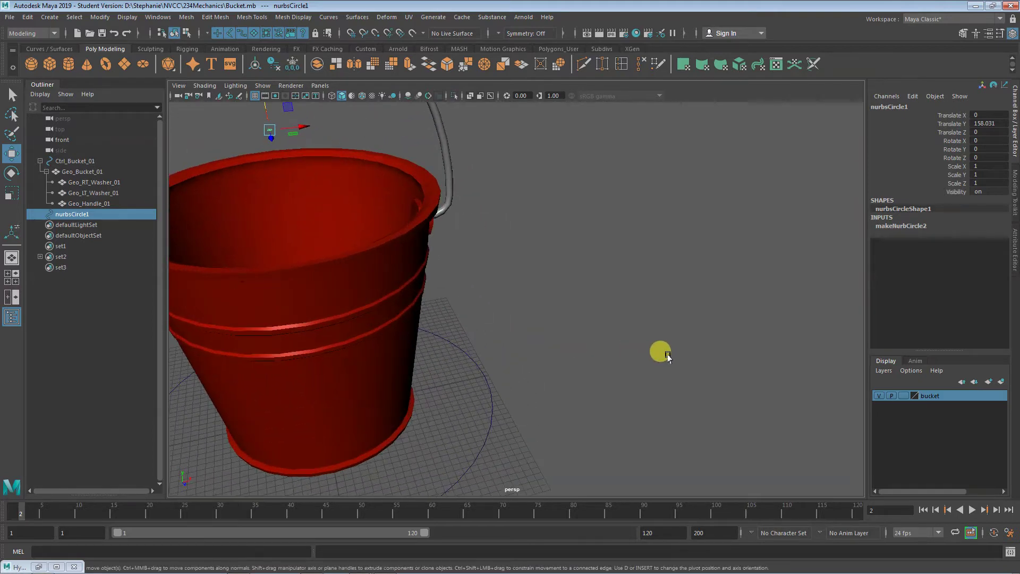
alt+drag(666, 355, 664, 396)
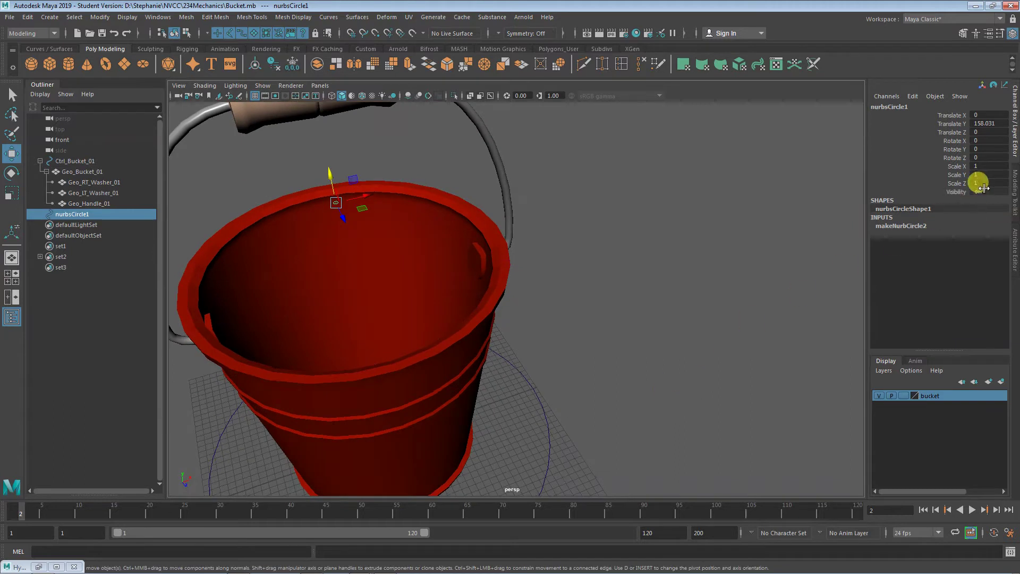
click(1015, 236)
click(906, 104)
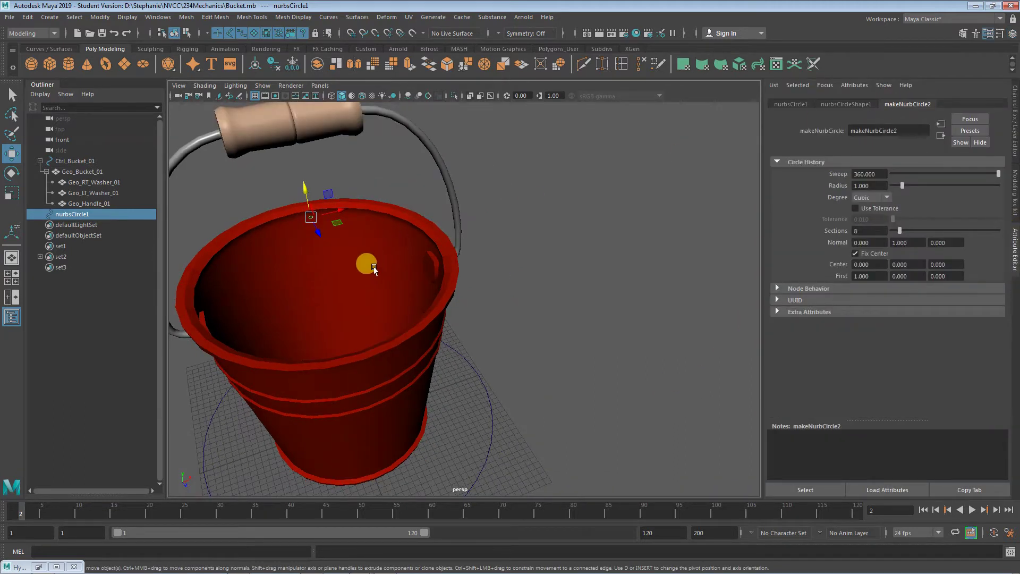
key(e)
key(r)
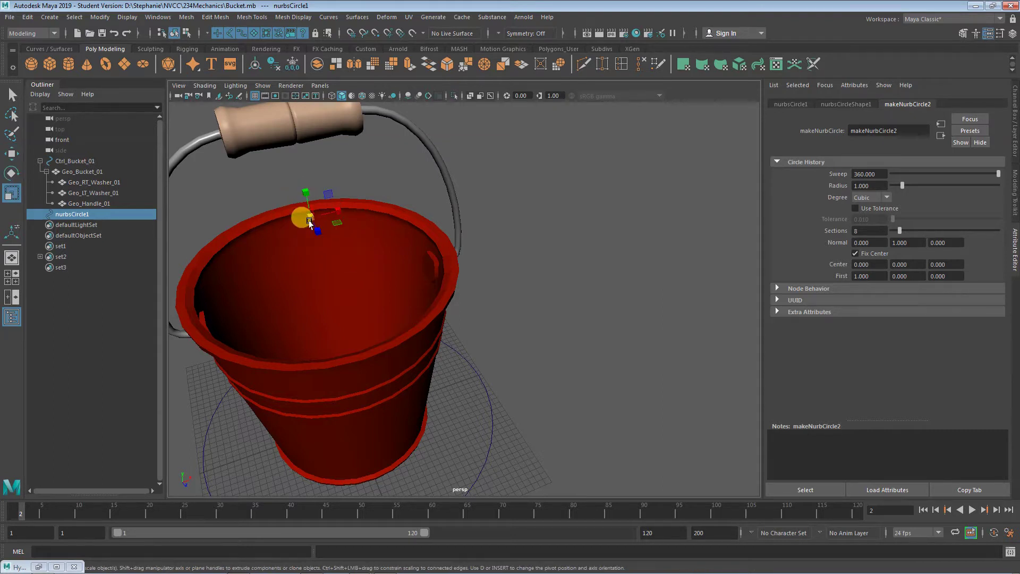
drag(322, 223, 388, 234)
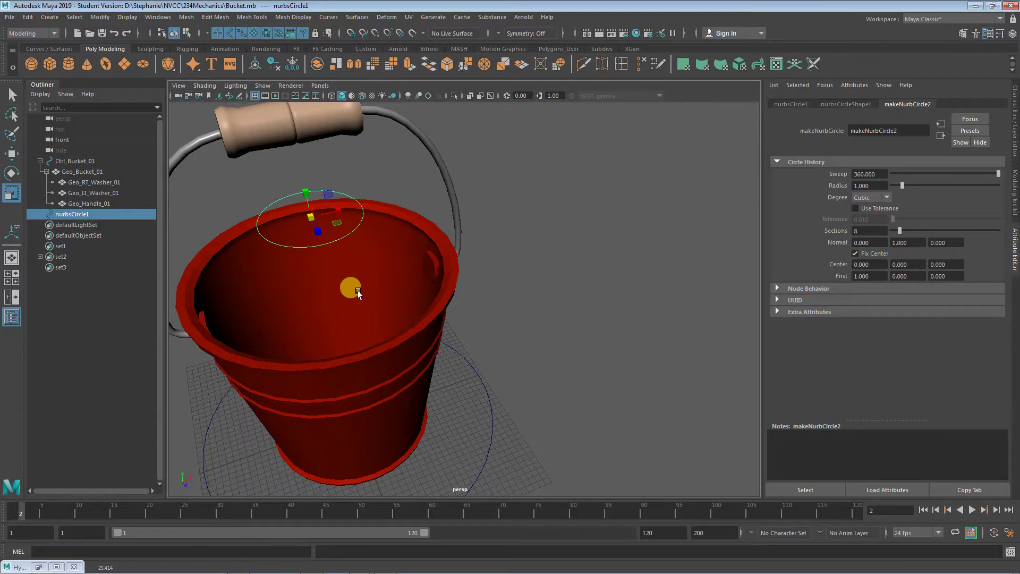
- Set the circle's Rotate X to 90 so it stands upright, and clear the selection
alt+drag(296, 329, 430, 371)
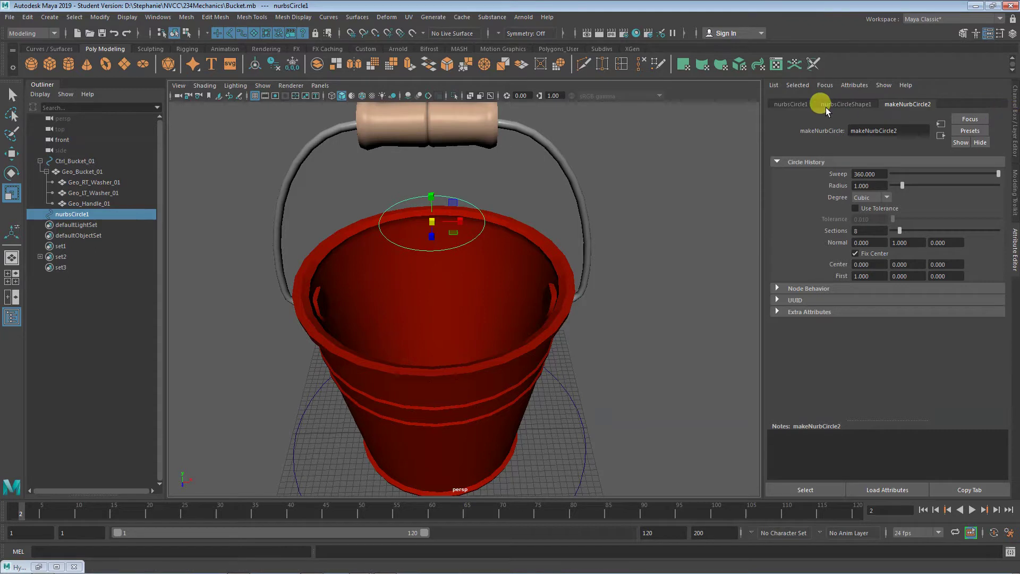
click(800, 104)
scroll(876, 202, up, 5)
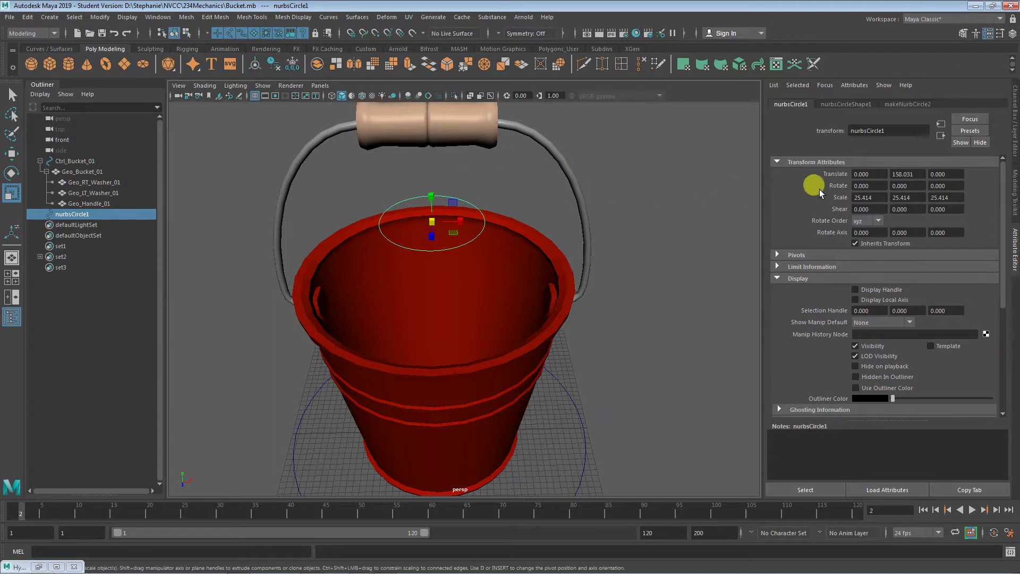
double_click(869, 185)
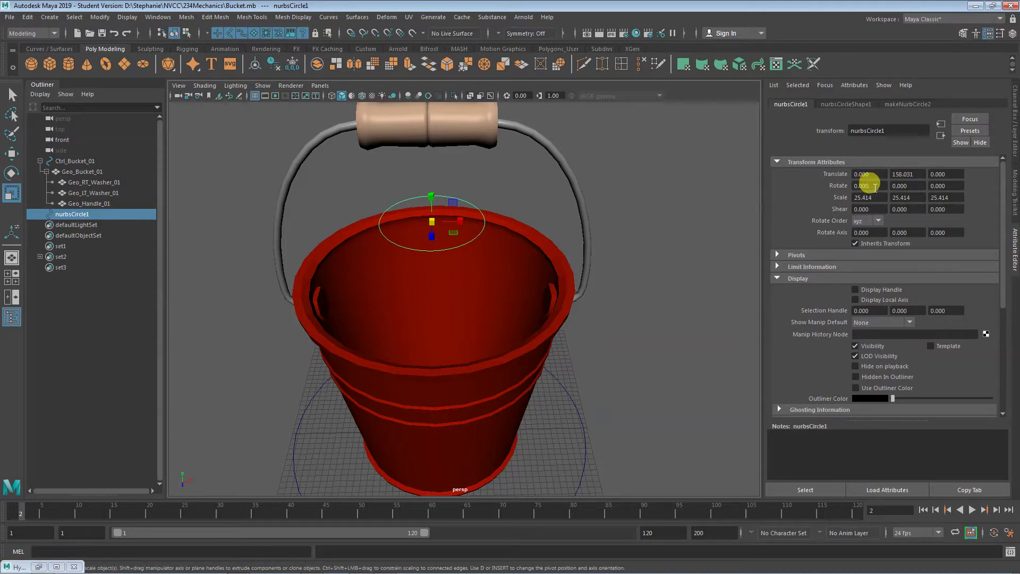
text(90)
key(Return)
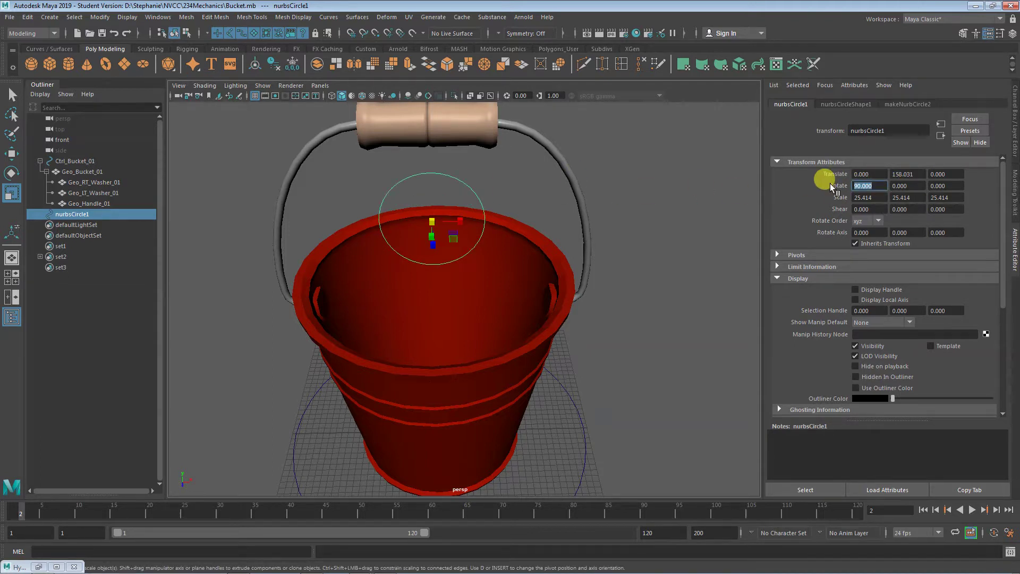
click(633, 216)
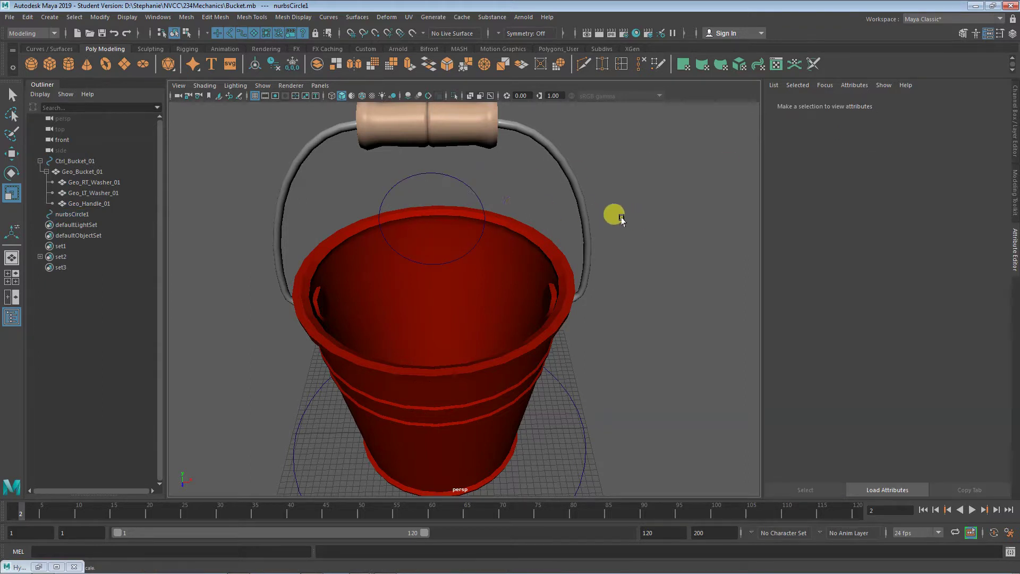
- Try rotating the upright circle about its X axis, and undo the rotation
click(463, 184)
key(e)
mouse_move(429, 202)
mouse_down()
mouse_move(426, 222)
mouse_move(422, 204)
mouse_move(508, 274)
mouse_move(524, 273)
mouse_move(381, 205)
mouse_move(396, 195)
mouse_up()
mouse_move(494, 166)
mouse_down()
mouse_move(505, 182)
mouse_move(403, 175)
mouse_move(404, 162)
mouse_up()
key(ctrl+z)
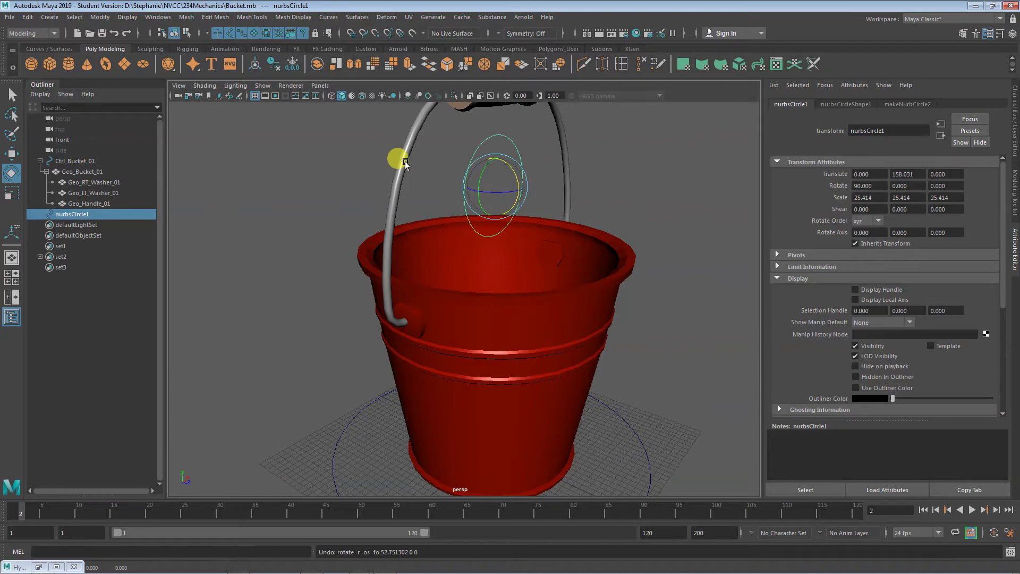
- Lower the upright circle into the bucket to about 97.5 in Translate Y
alt+drag(405, 163, 442, 226)
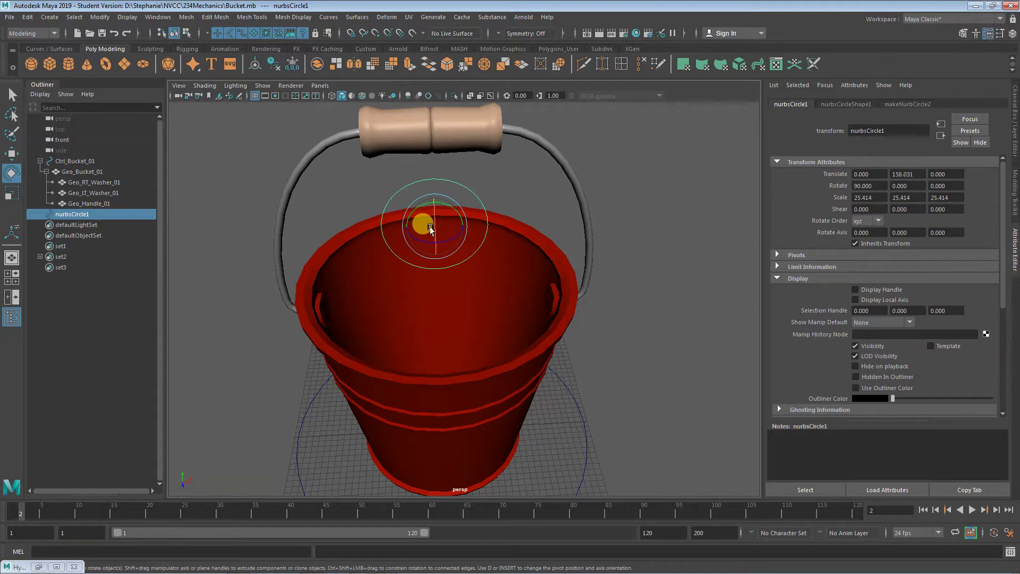
key(w)
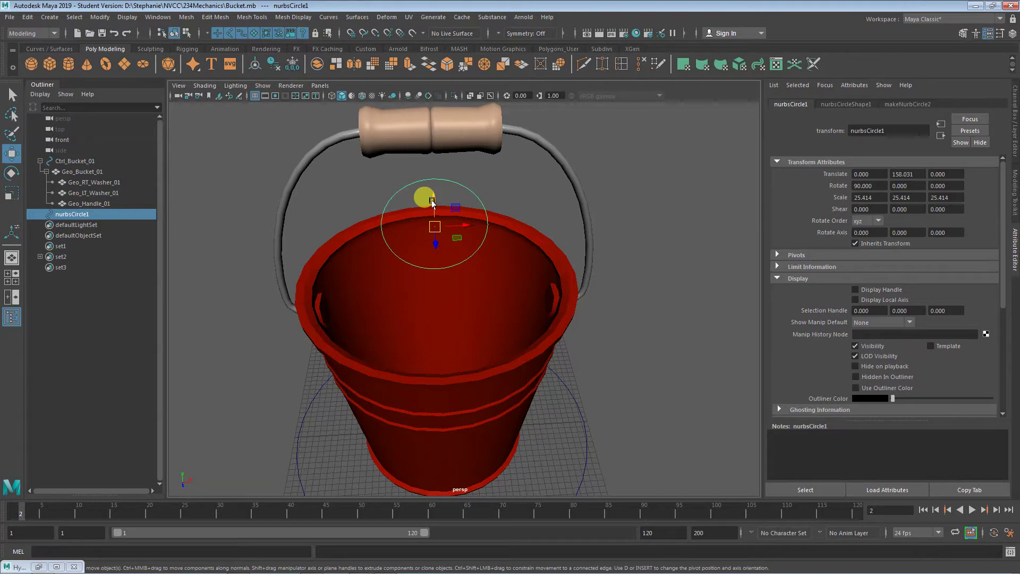
drag(431, 202, 433, 244)
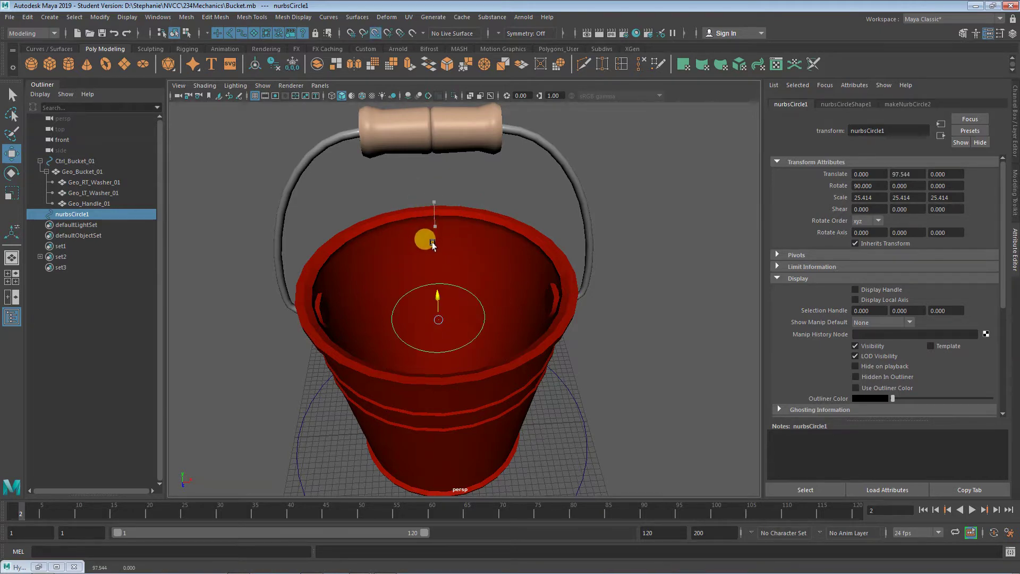
- In the side view, align the circle's centre with the lower end of the handle, at about 107.5 in Translate Y
alt+drag(433, 305, 336, 301)
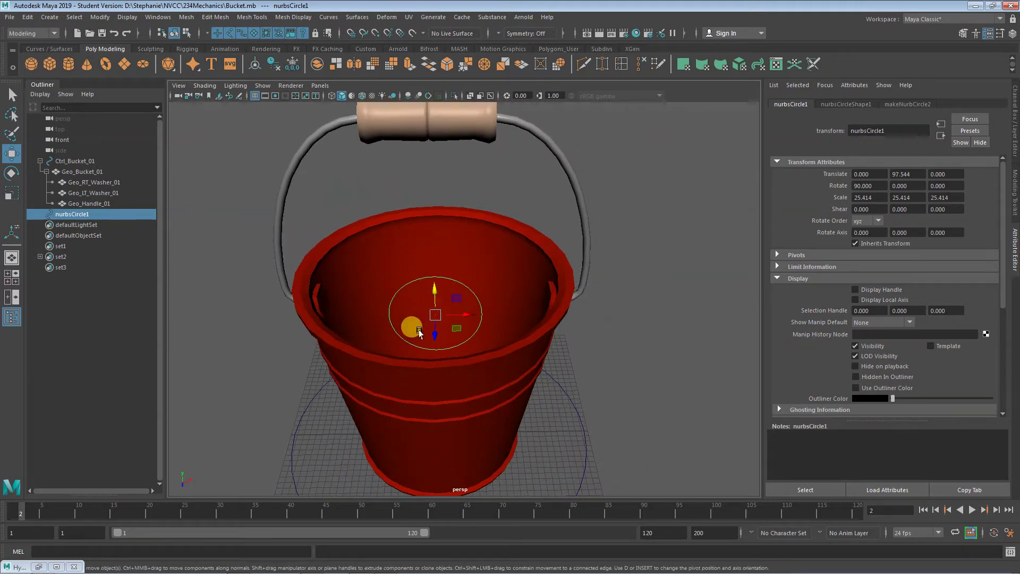
alt+drag(425, 333, 471, 315)
key(space)
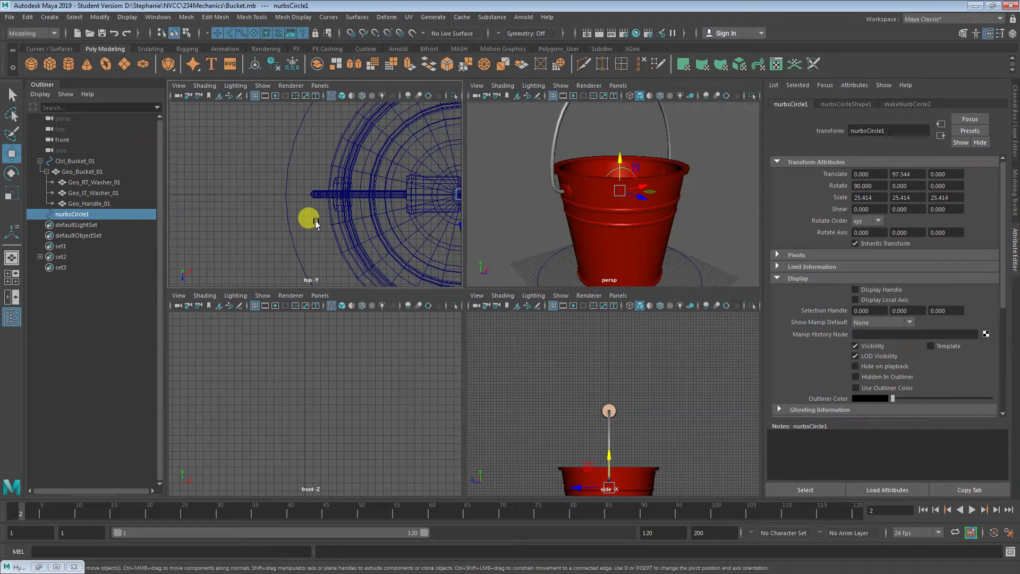
key(space)
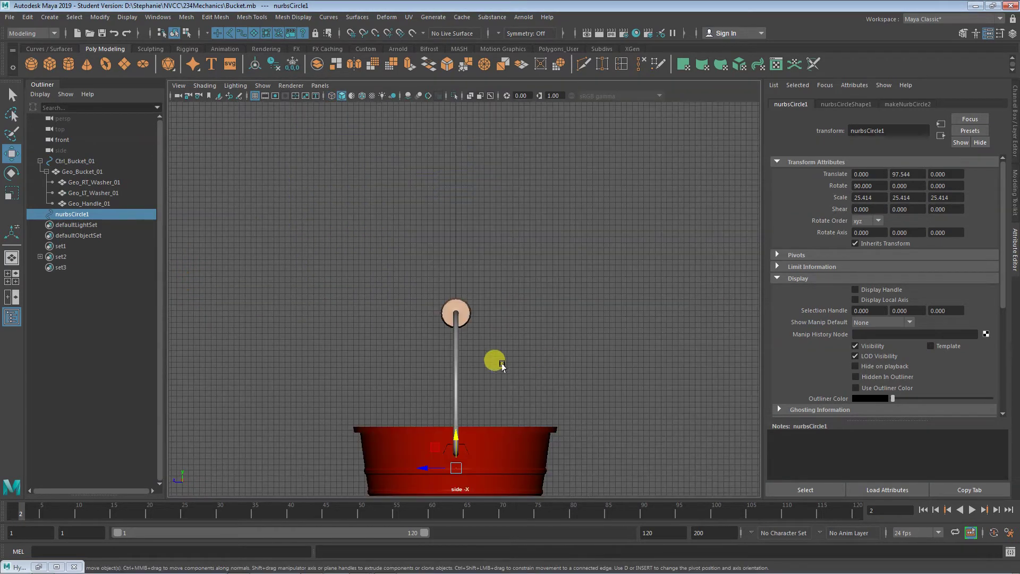
alt+middle_drag(496, 358, 478, 250)
alt+right_drag(478, 250, 656, 352)
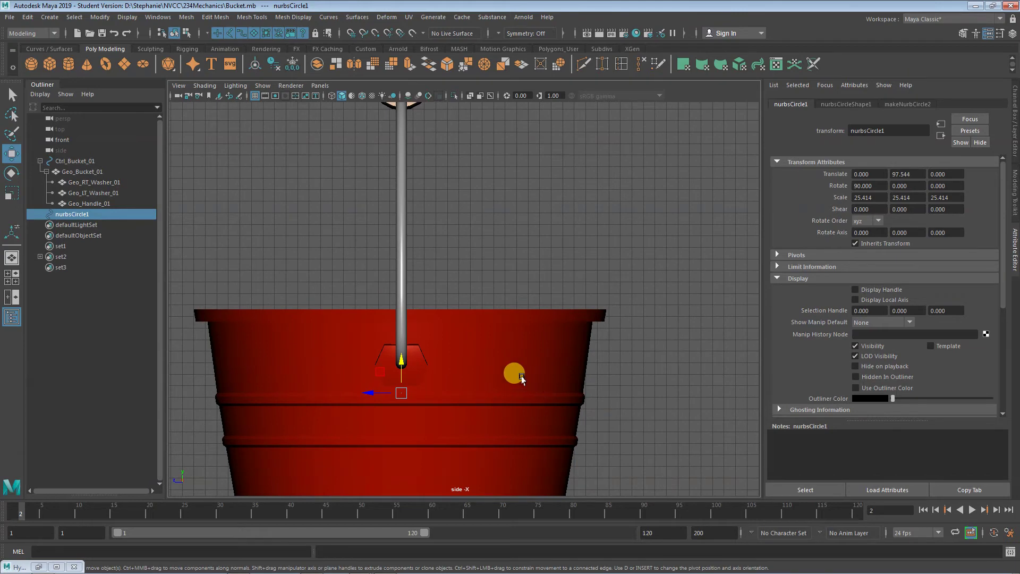
mouse_move(401, 367)
mouse_down()
mouse_move(401, 355)
mouse_move(402, 364)
mouse_up()
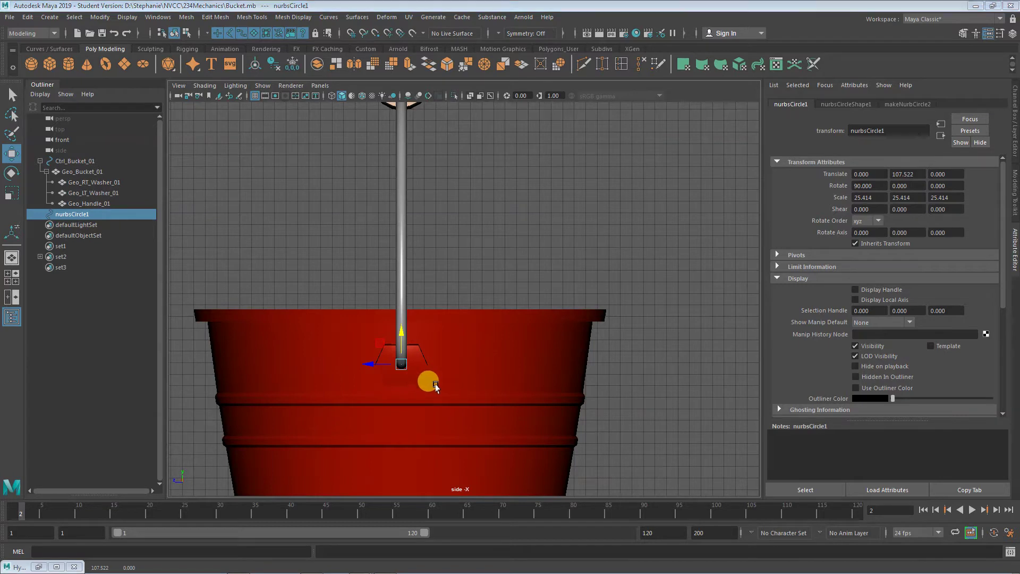
- In the perspective view, stretch the circle into a tall oval by scaling it to about 48.2 in Z
key(space)
key(space)
alt+drag(534, 322, 579, 285)
alt+drag(492, 310, 306, 294)
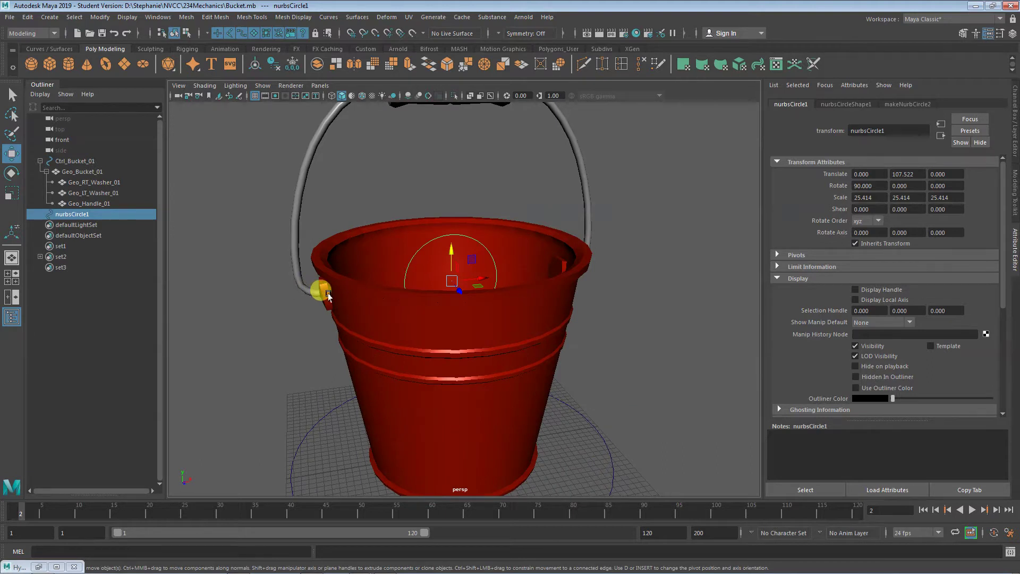
alt+drag(503, 344, 498, 389)
key(r)
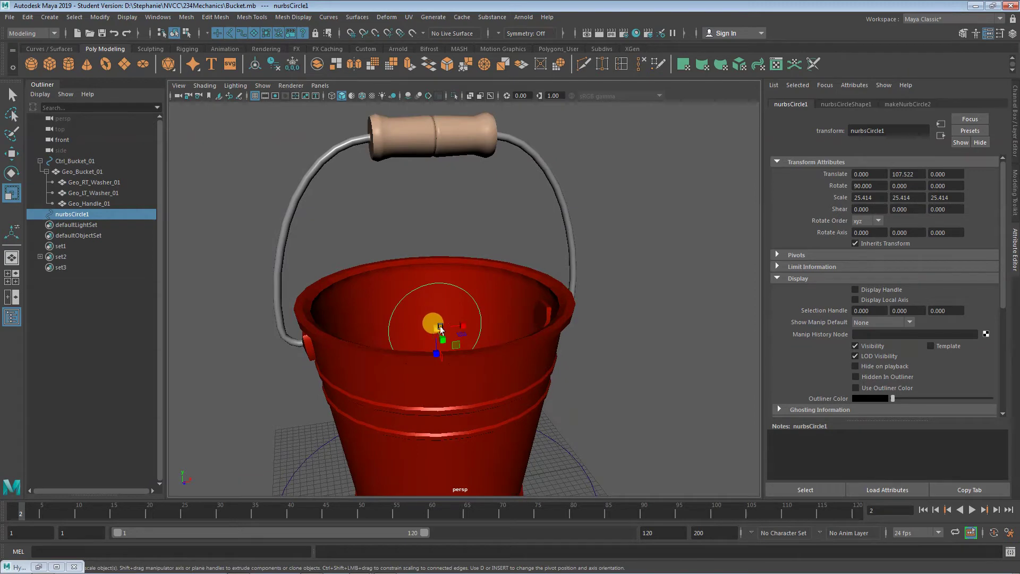
alt+drag(461, 370, 425, 392)
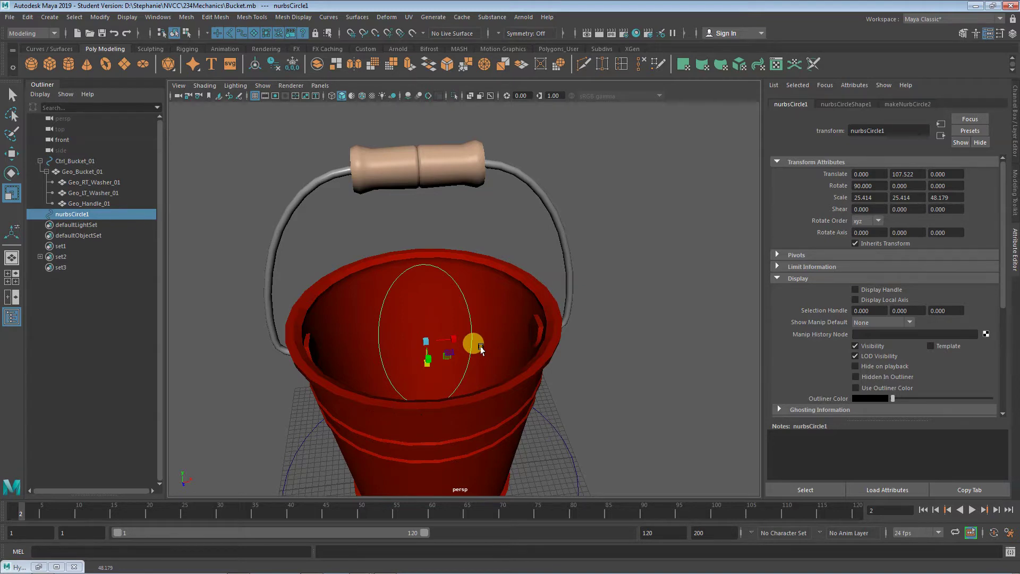
- Rename the oval curve as handleControl and clear the selection
alt+drag(481, 348, 448, 344)
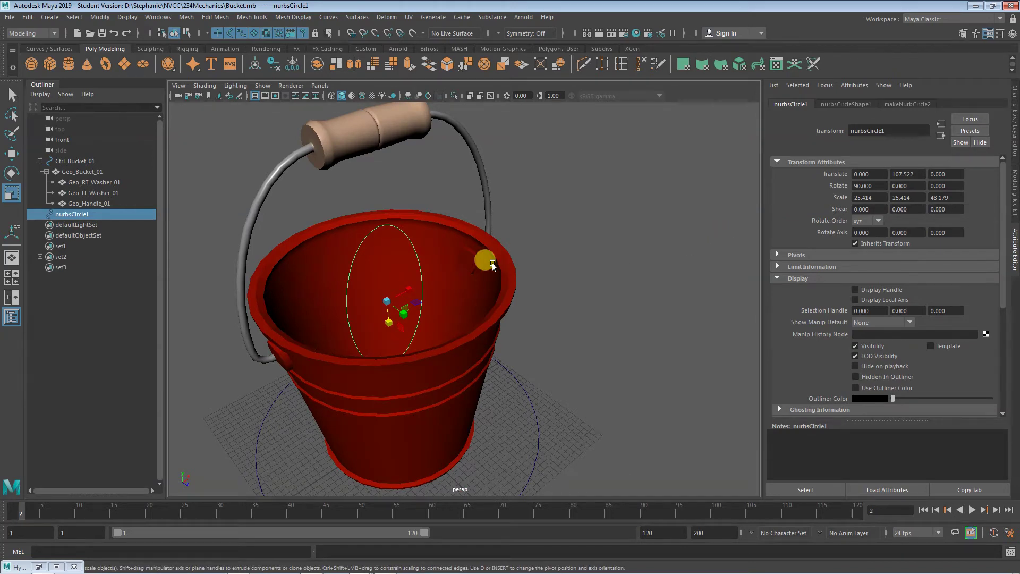
alt+drag(407, 314, 407, 307)
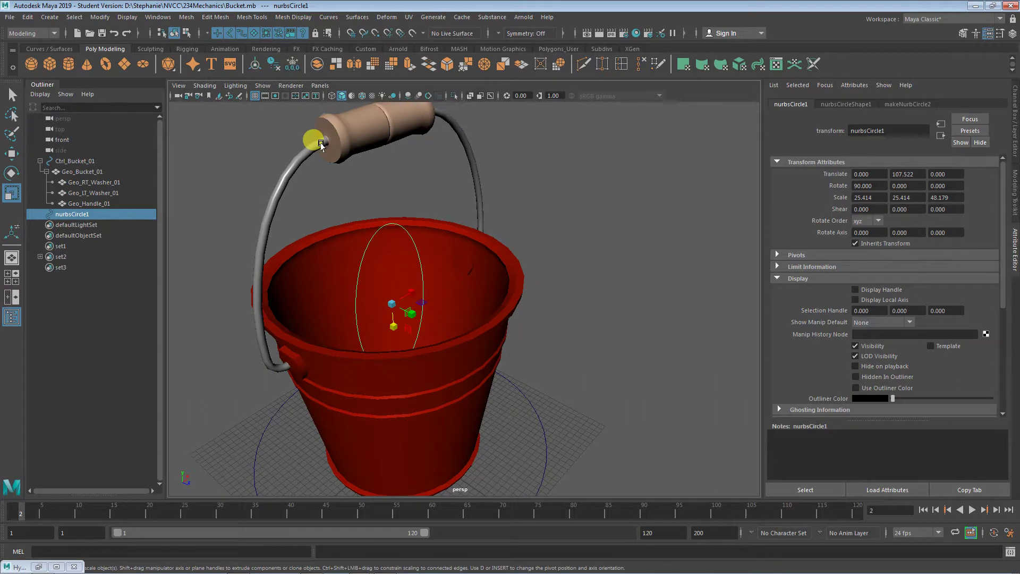
double_click(869, 130)
text(handleControl)
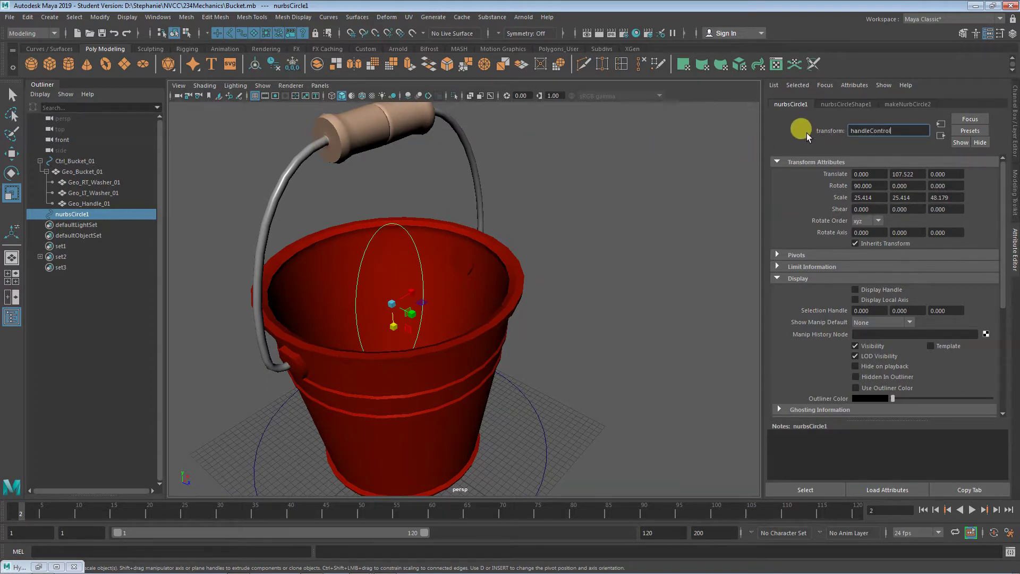
click(622, 266)
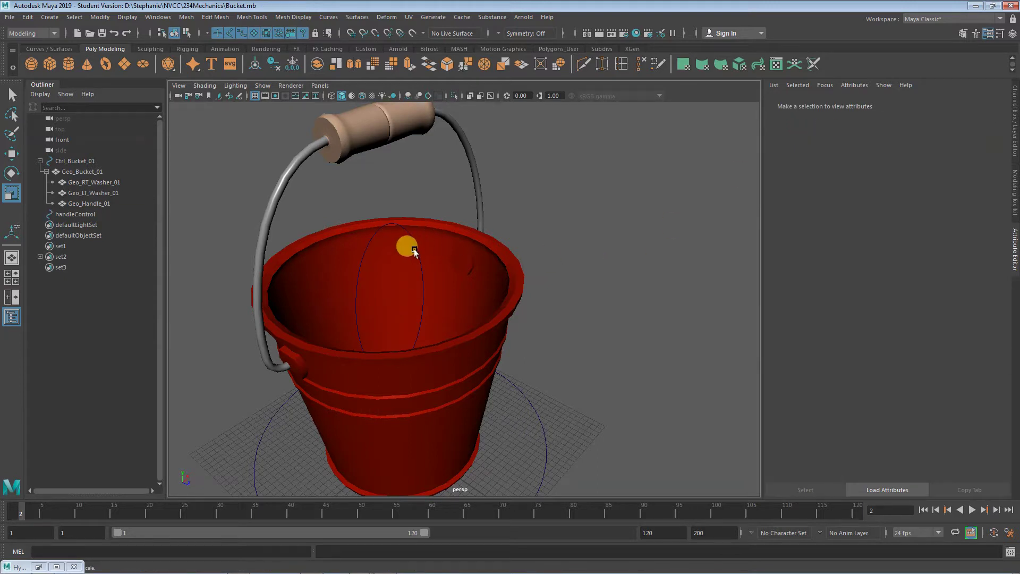
- Enable drawing overrides on handleControl, change its index colour to magenta, and clear the selection
click(415, 252)
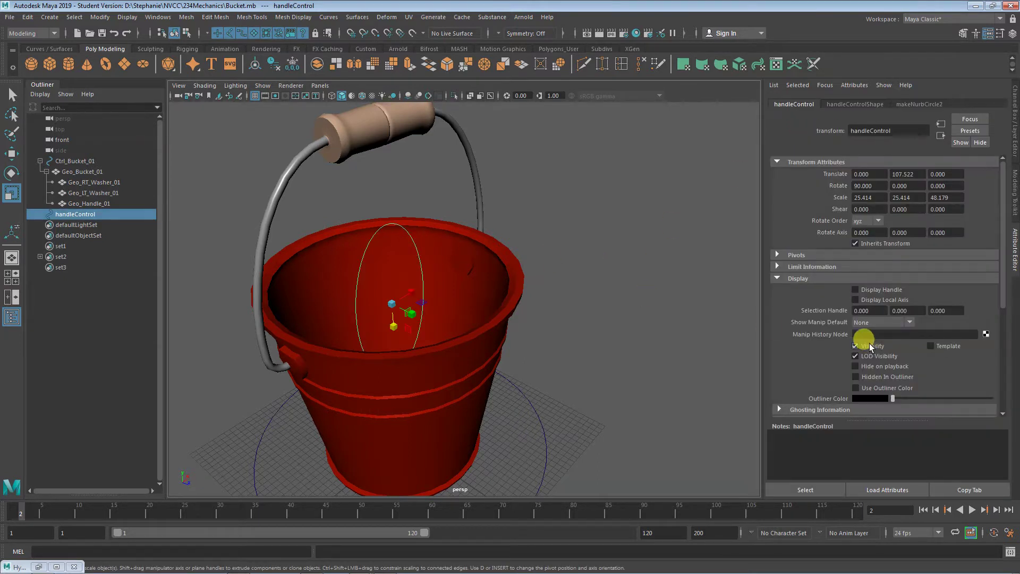
scroll(793, 317, down, 3)
scroll(792, 318, down, 3)
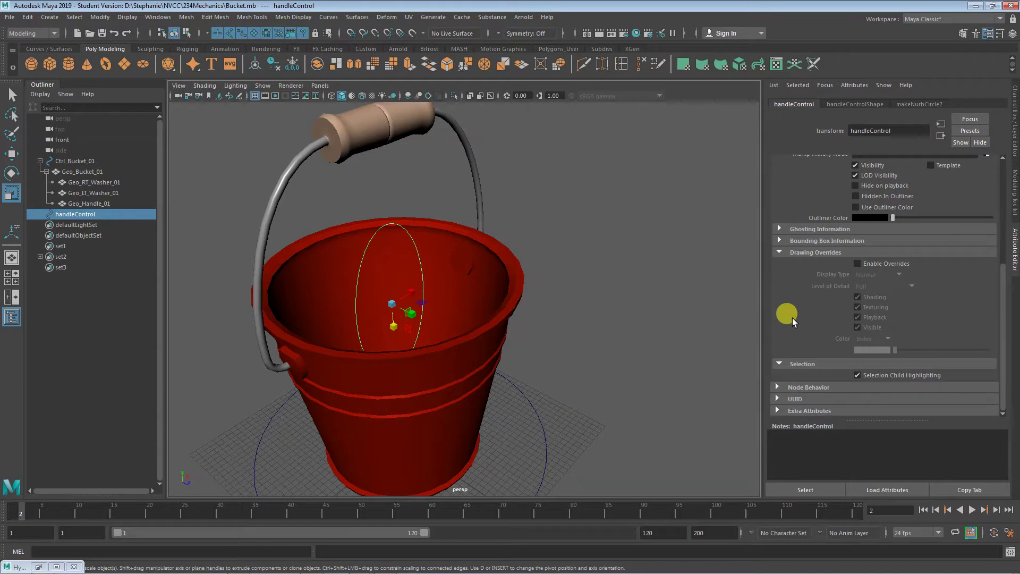
click(857, 263)
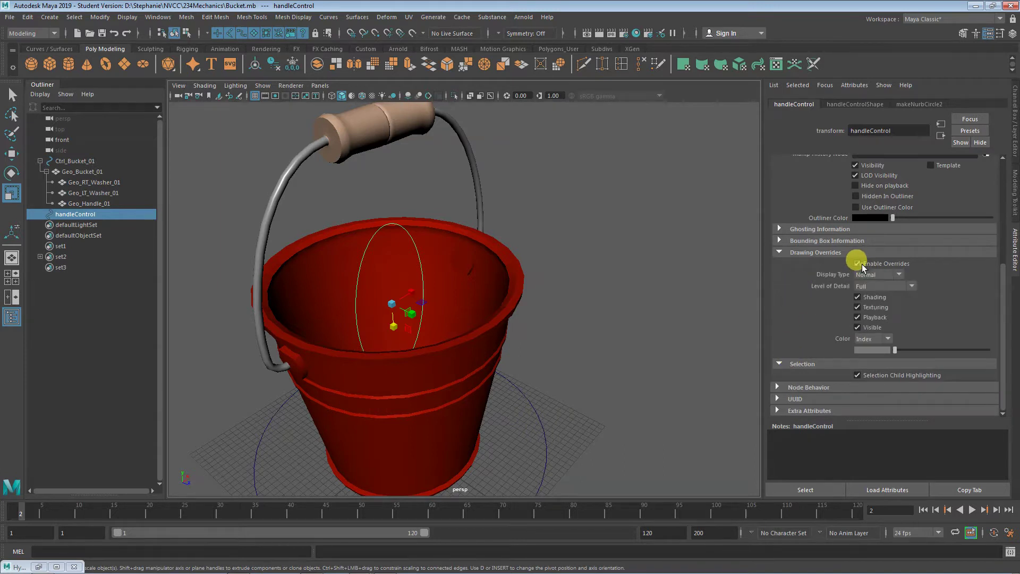
drag(895, 351, 987, 353)
click(648, 272)
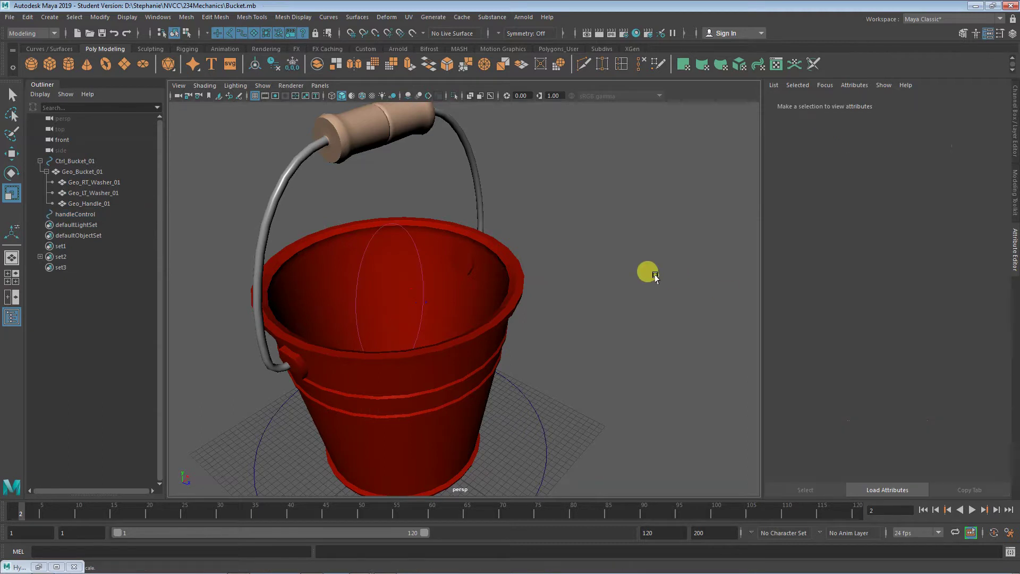
- Change the drawing override index colour of the handleControl curve to yellow and clear the selection
click(432, 266)
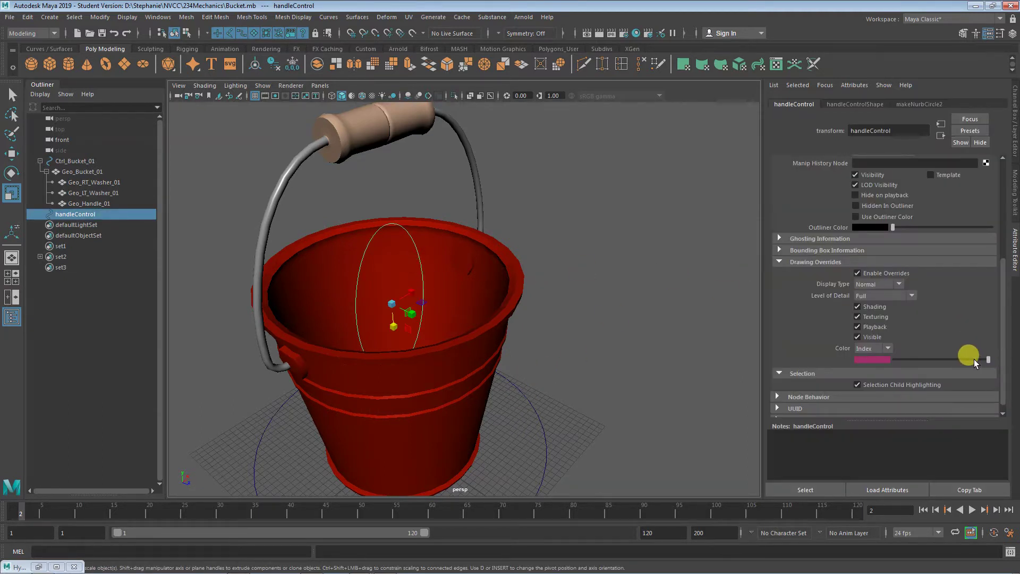
drag(987, 359, 959, 359)
click(613, 301)
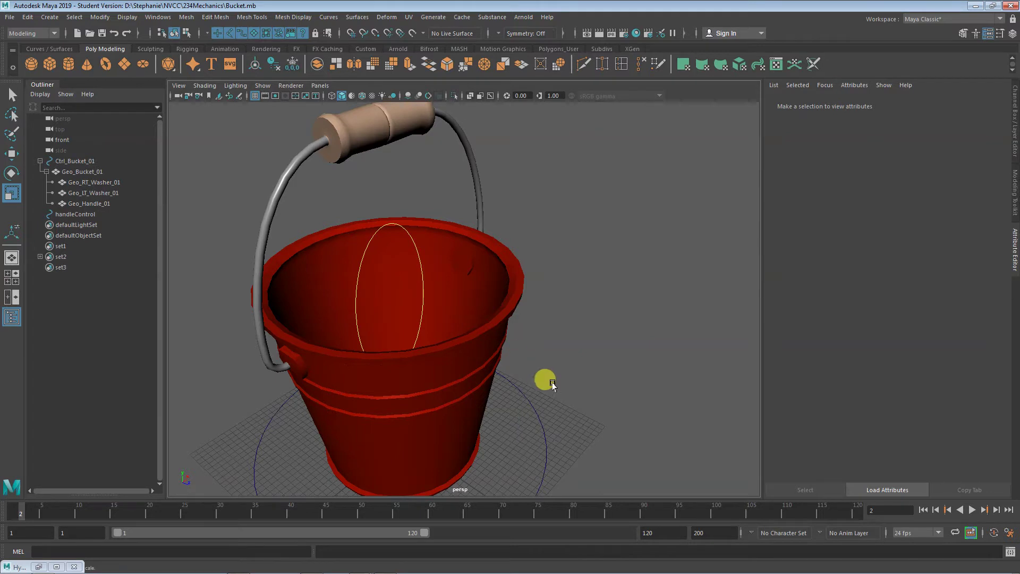
- Freeze all transformations on handleControl so its translate and rotate channels are 0 and its scale channels are 1
click(419, 267)
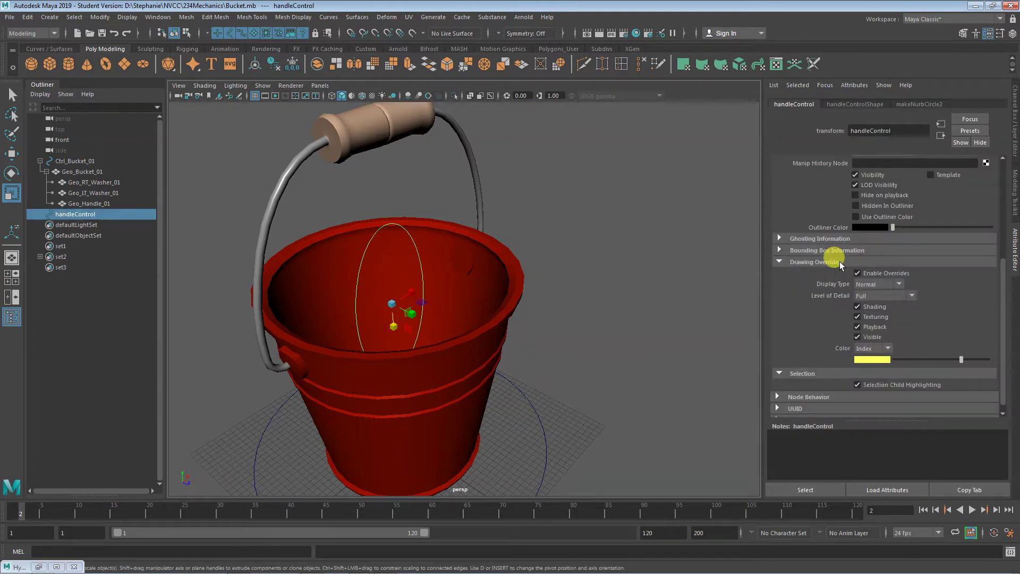
click(1016, 117)
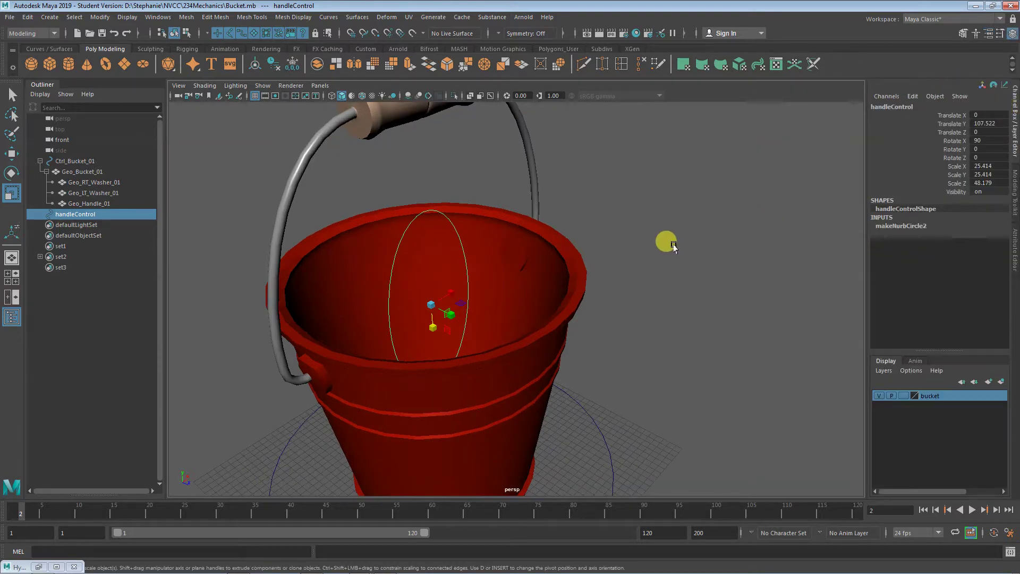
alt+drag(672, 318, 729, 356)
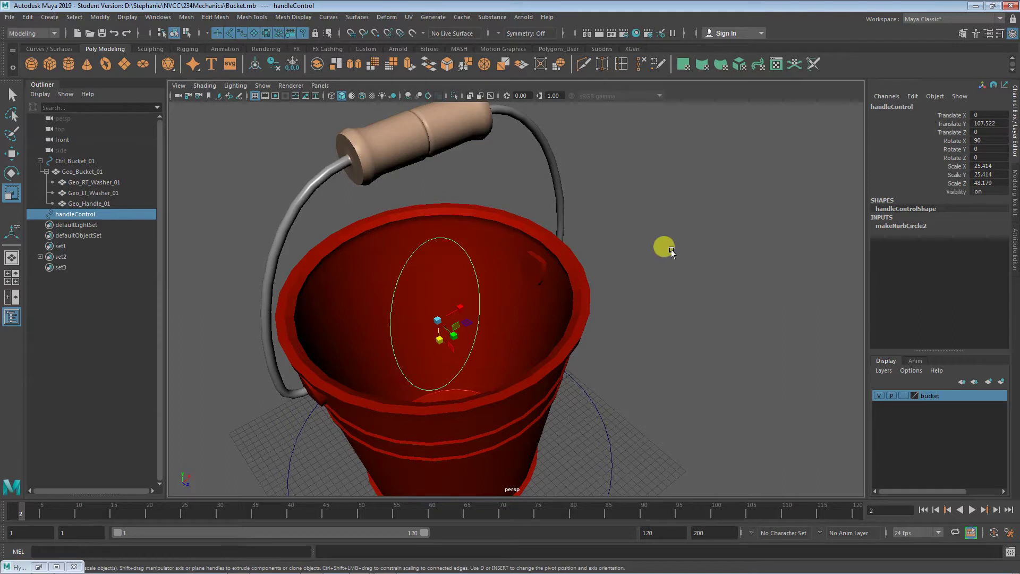
right_click(958, 114)
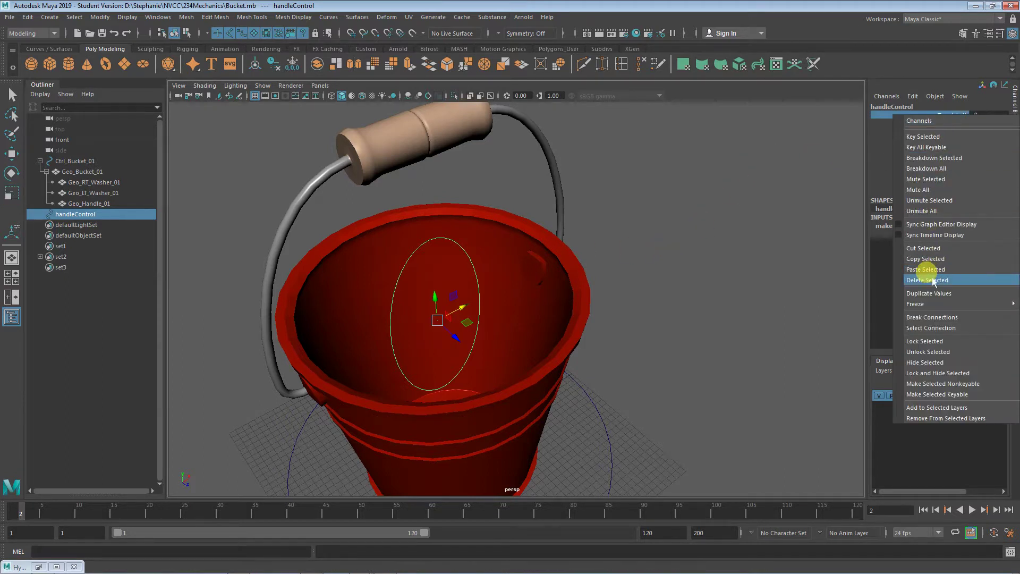
mouse_move(929, 304)
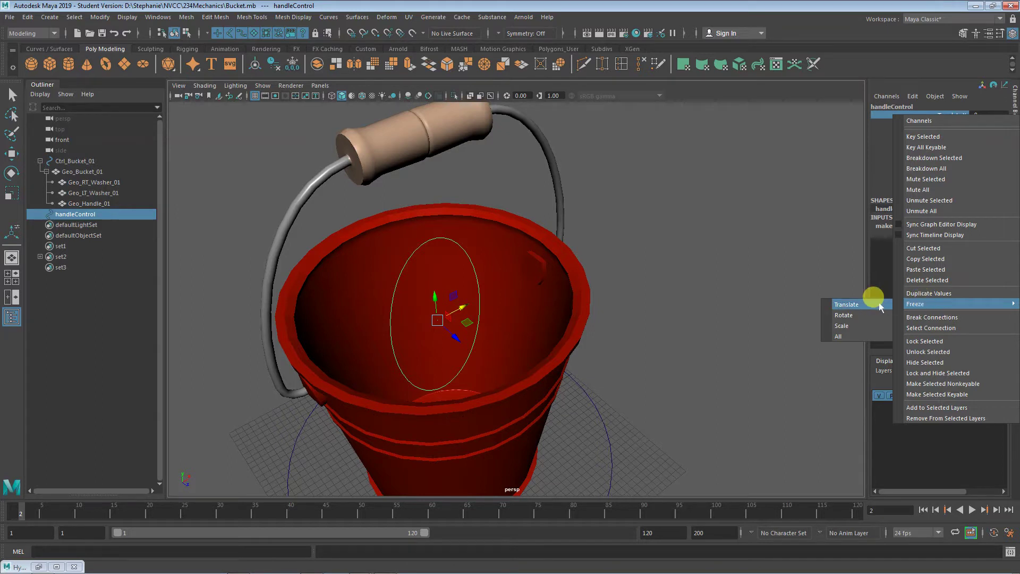
click(867, 335)
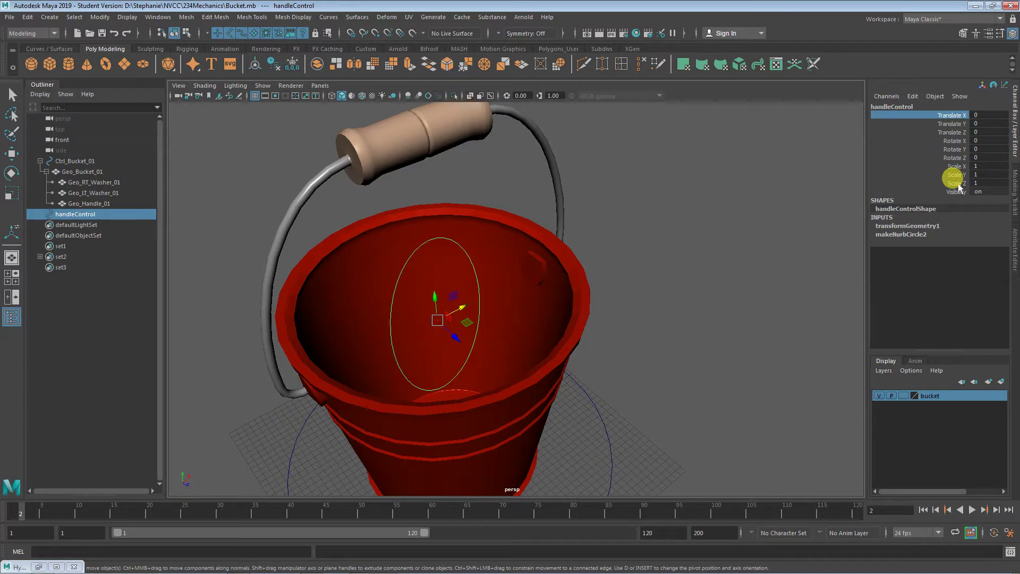
- Test handleControl by rotating it about its X axis to about -77.3, and undo the rotation
key(e)
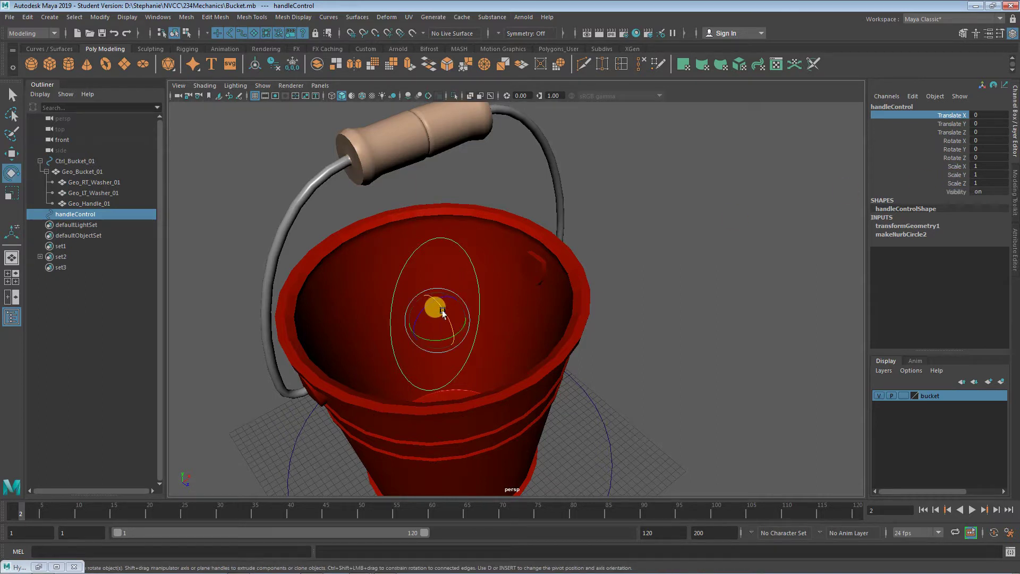
mouse_move(442, 313)
mouse_down()
mouse_move(453, 343)
mouse_move(418, 285)
mouse_up()
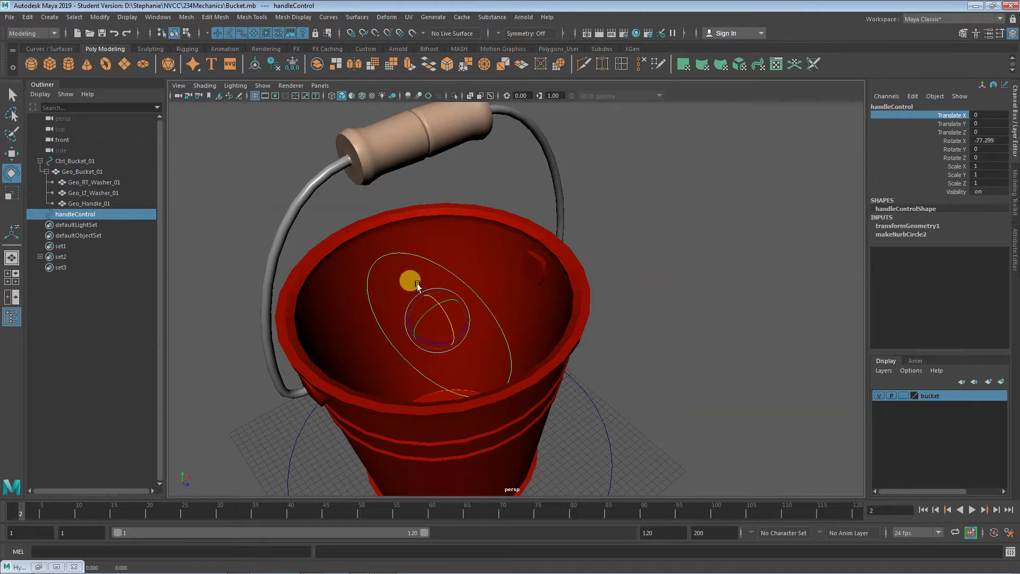
key(ctrl+z)
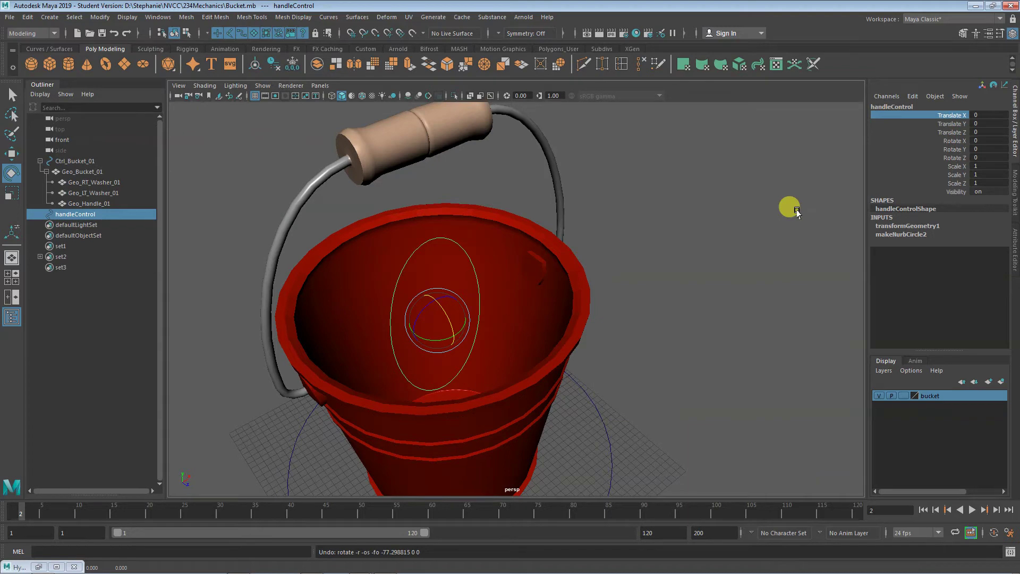
- Select Geo_Handle_01 to examine its available channels and pivot, and clear the selection
alt+drag(786, 207, 112, 196)
click(99, 204)
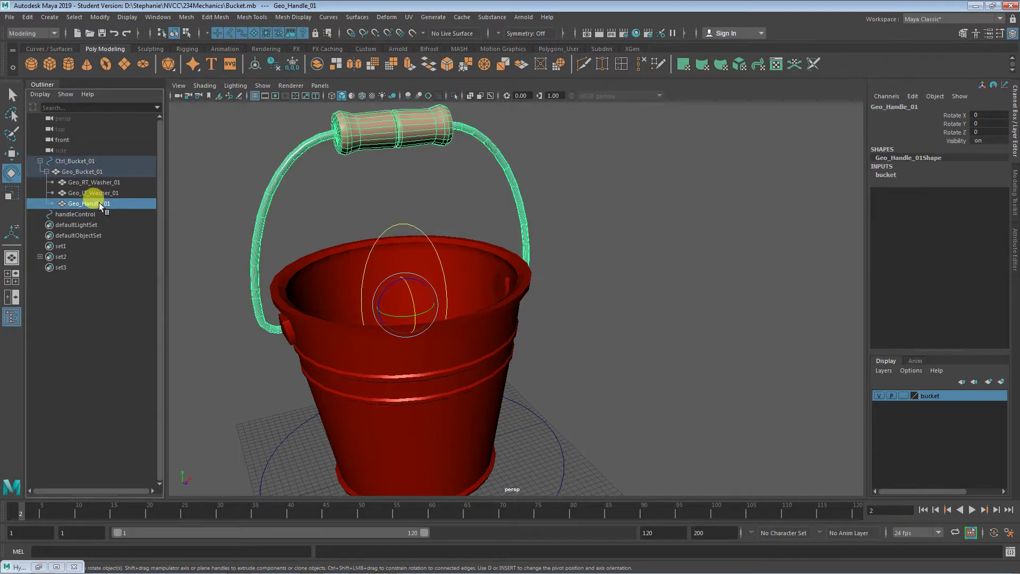
click(472, 173)
drag(505, 153, 485, 159)
click(580, 191)
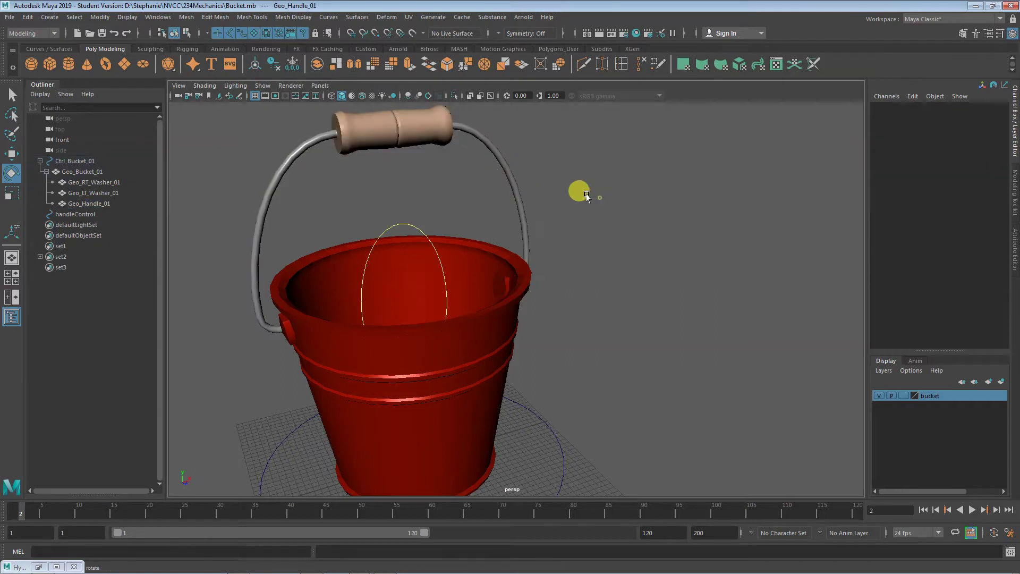
click(501, 171)
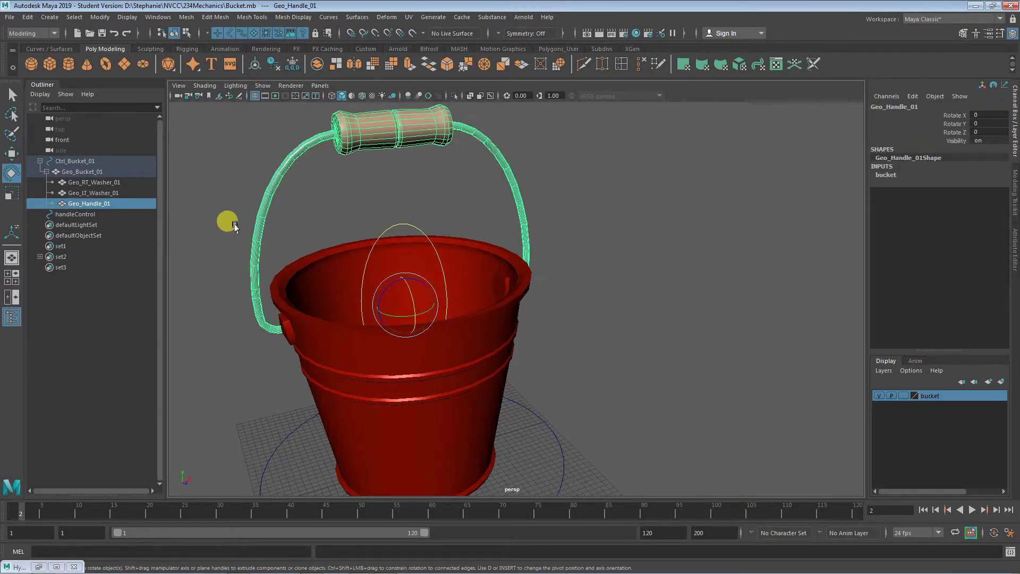
click(452, 218)
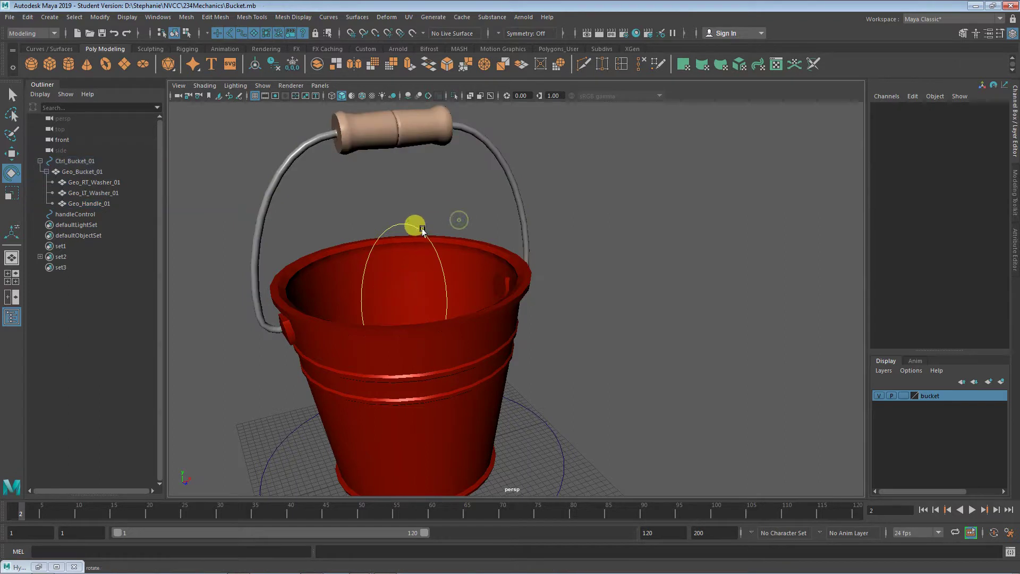
- Try moving handleControl with the Move tool, and undo the move
click(415, 228)
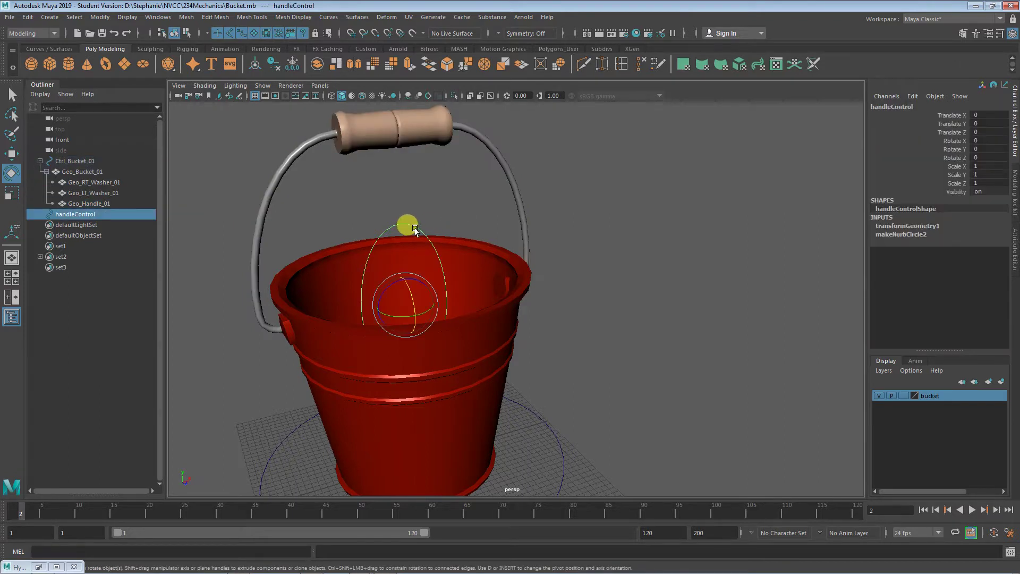
key(w)
drag(418, 291, 438, 298)
key(ctrl+z)
alt+drag(524, 308, 560, 307)
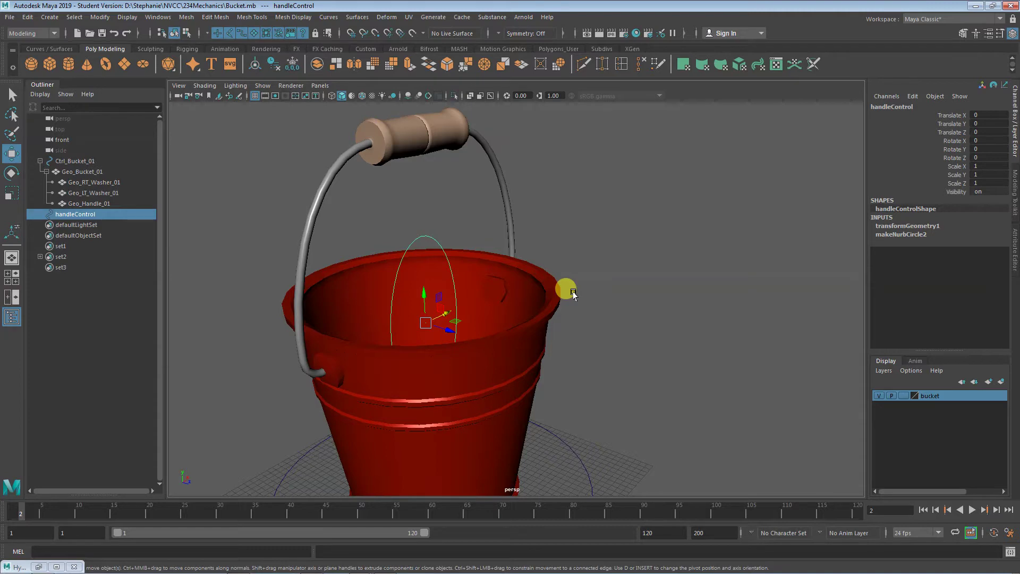
- Open the Hypergraph hierarchy and examine which objects are parented under Geo_Bucket_01
click(56, 567)
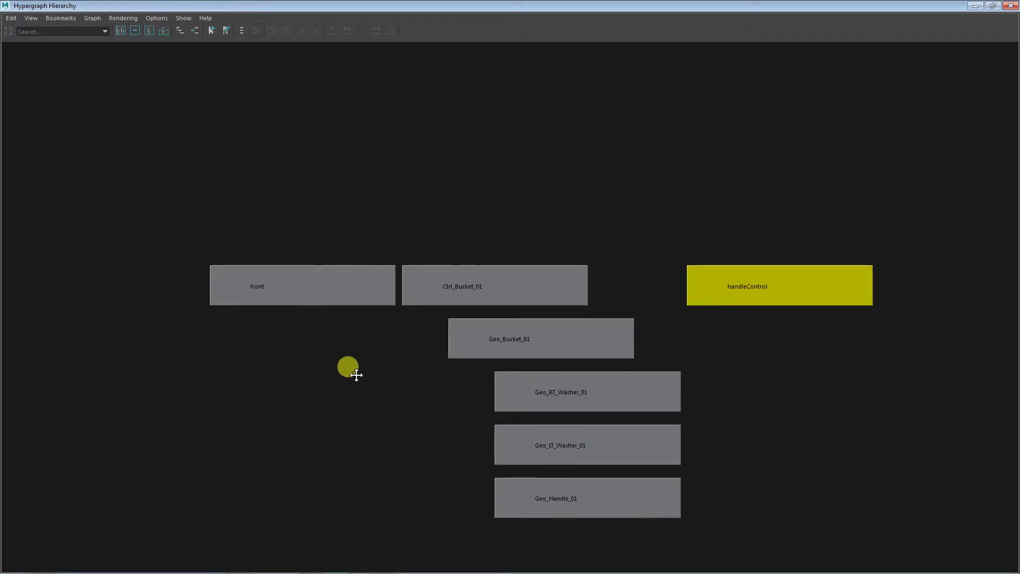
click(440, 242)
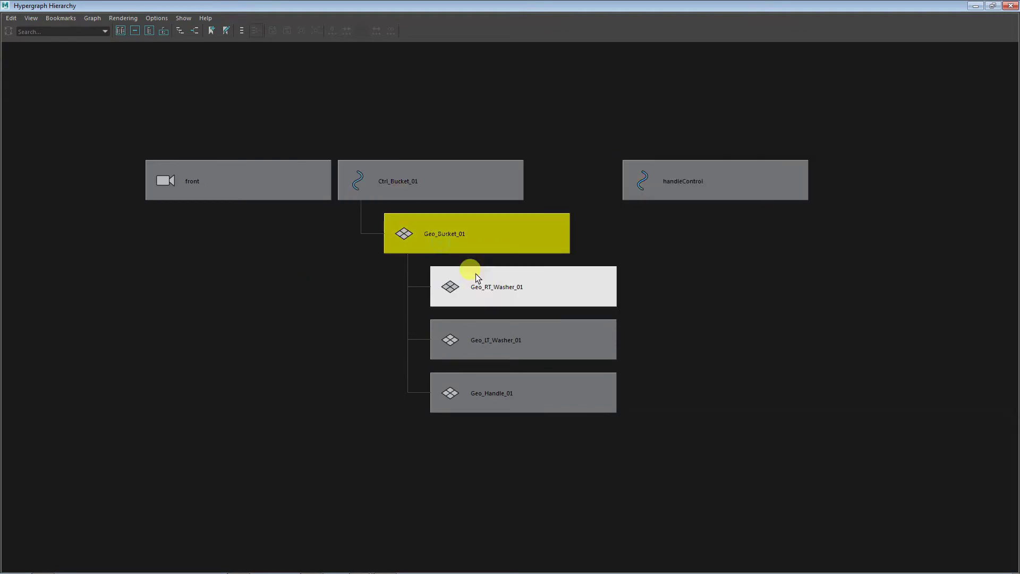
middle_drag(475, 240, 419, 70)
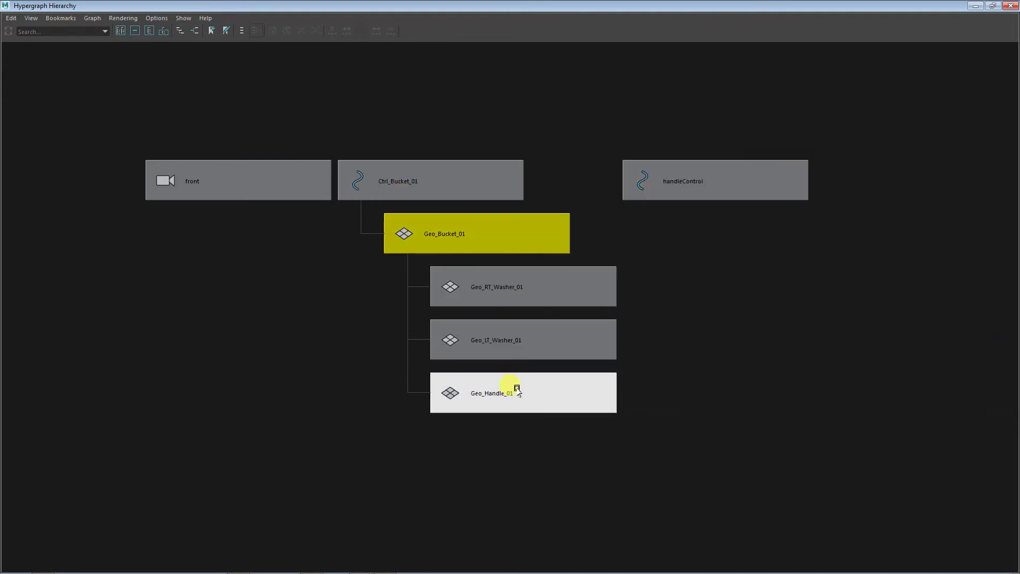
- Select Ctrl_Bucket_01 in the hierarchy, test moving it about -4.8 along X in the perspective view, and undo the move
click(406, 180)
middle_drag(407, 181, 457, 175)
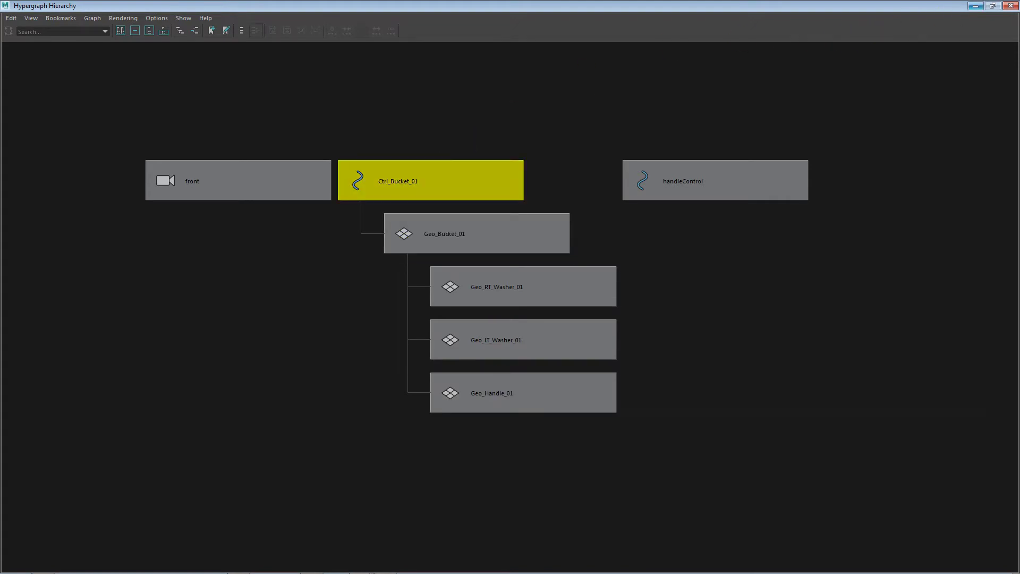
click(975, 6)
mouse_move(456, 469)
mouse_down()
mouse_move(470, 447)
mouse_move(445, 468)
mouse_up()
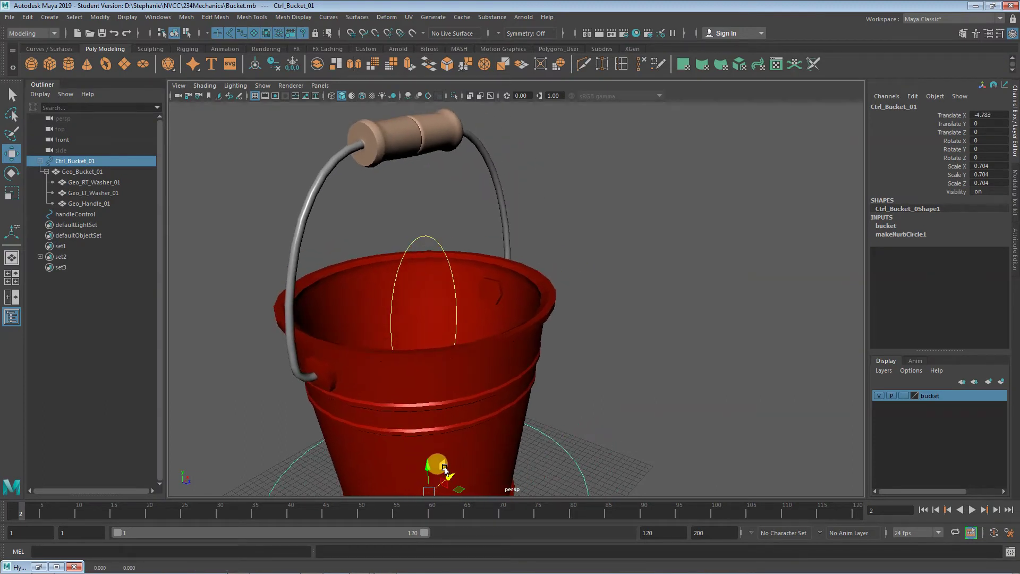
key(ctrl+z)
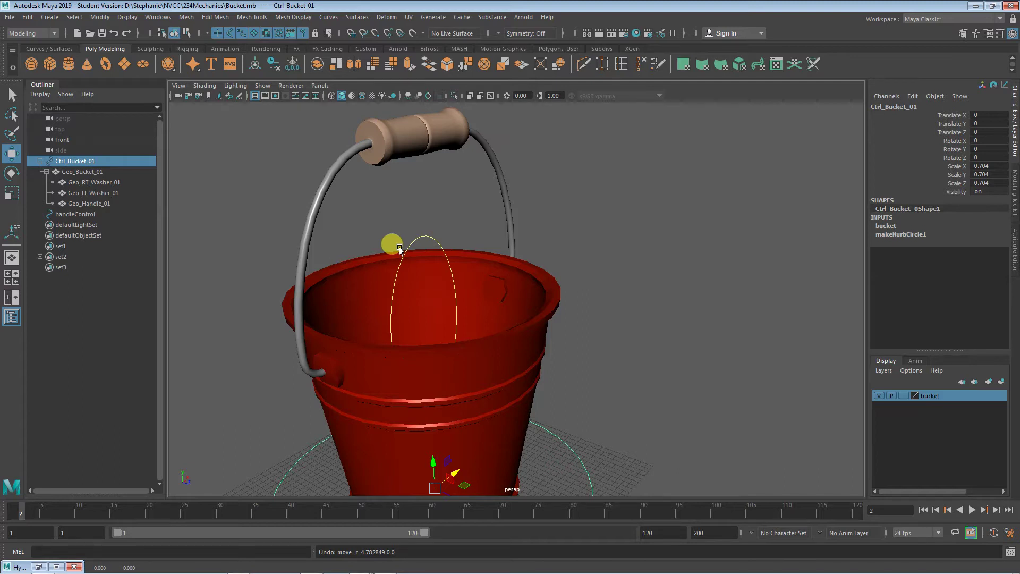
- With handleControl and then Geo_Handle_01 selected, open the Orient Constraint options from the Rigging menu set and reset them to defaults
click(414, 242)
key(e)
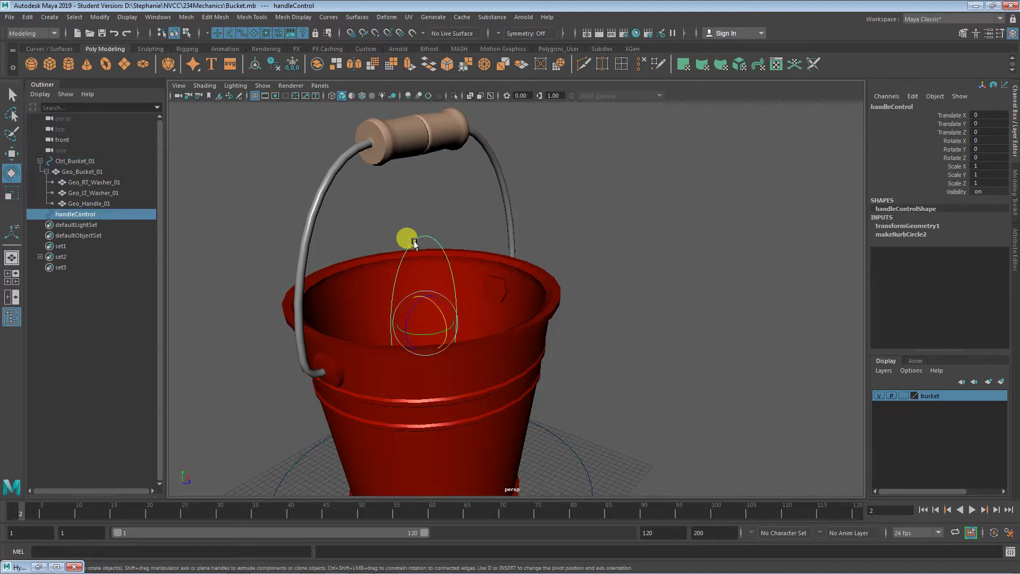
click(442, 317)
shift+click(327, 193)
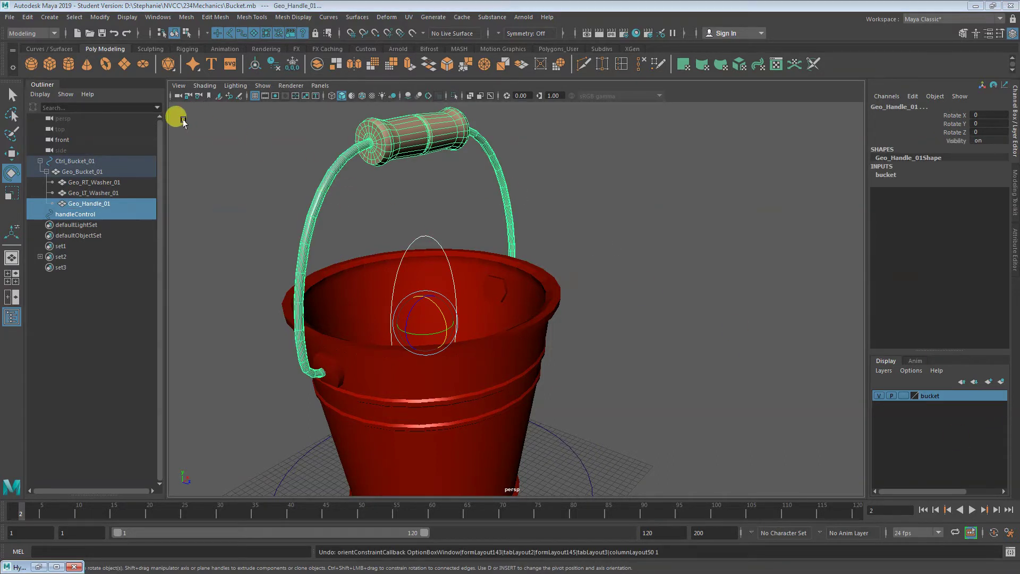
click(33, 35)
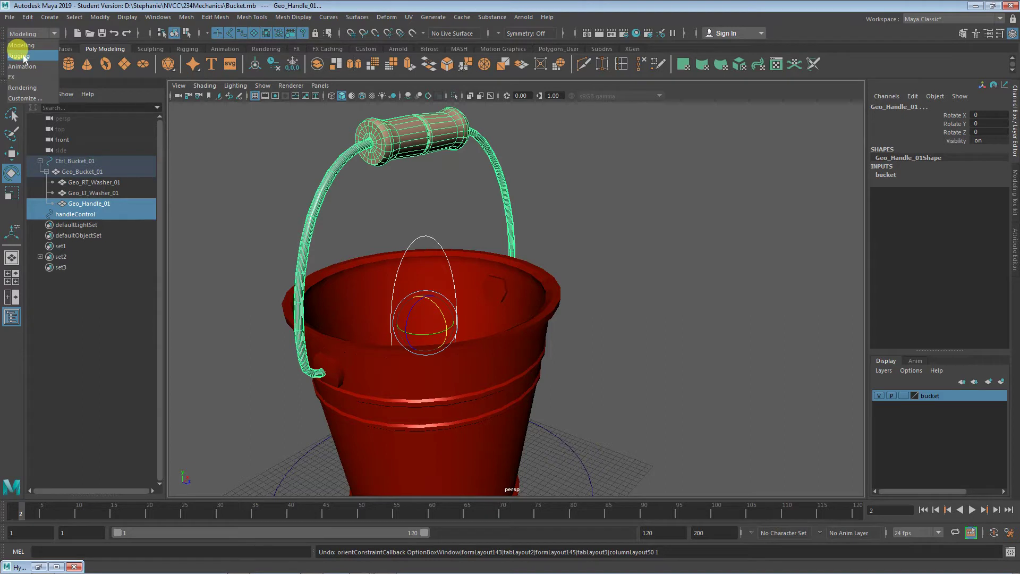
click(23, 57)
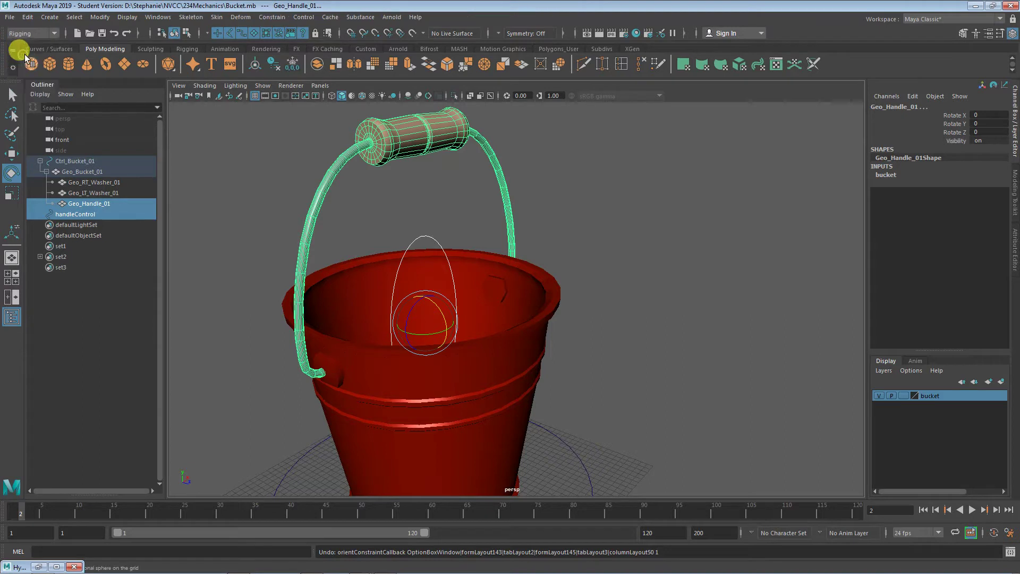
click(271, 17)
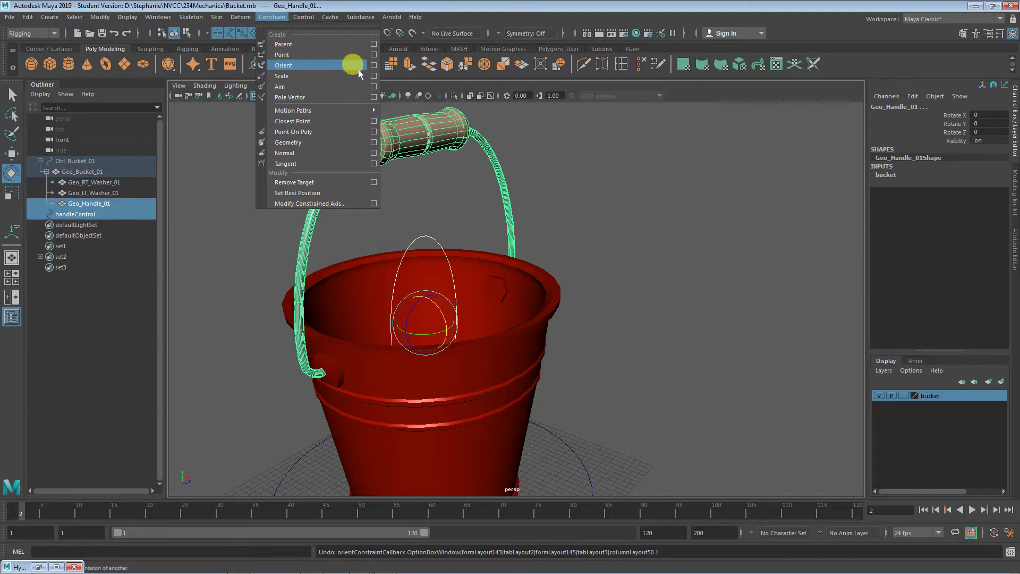
click(374, 65)
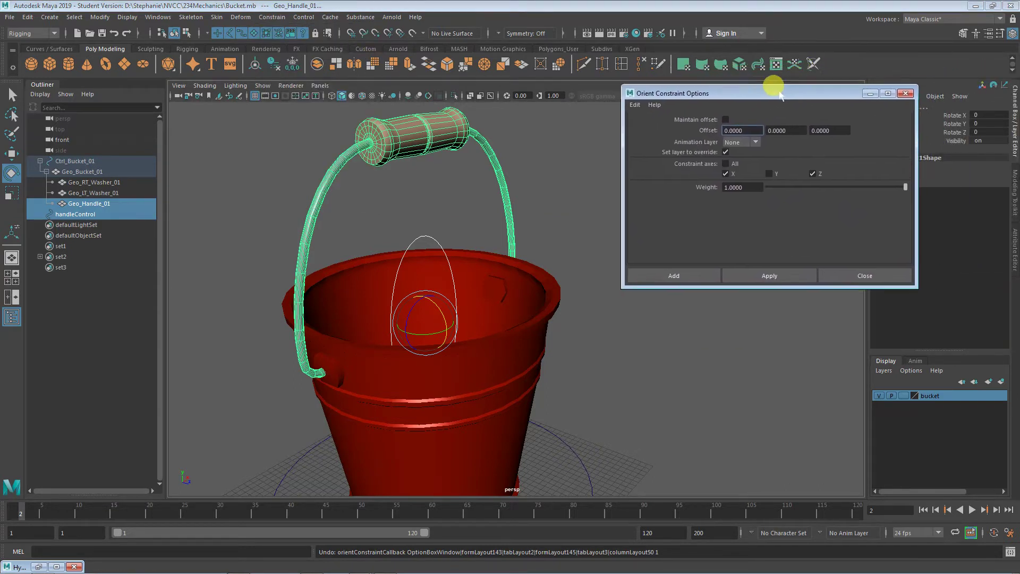
click(626, 108)
click(638, 130)
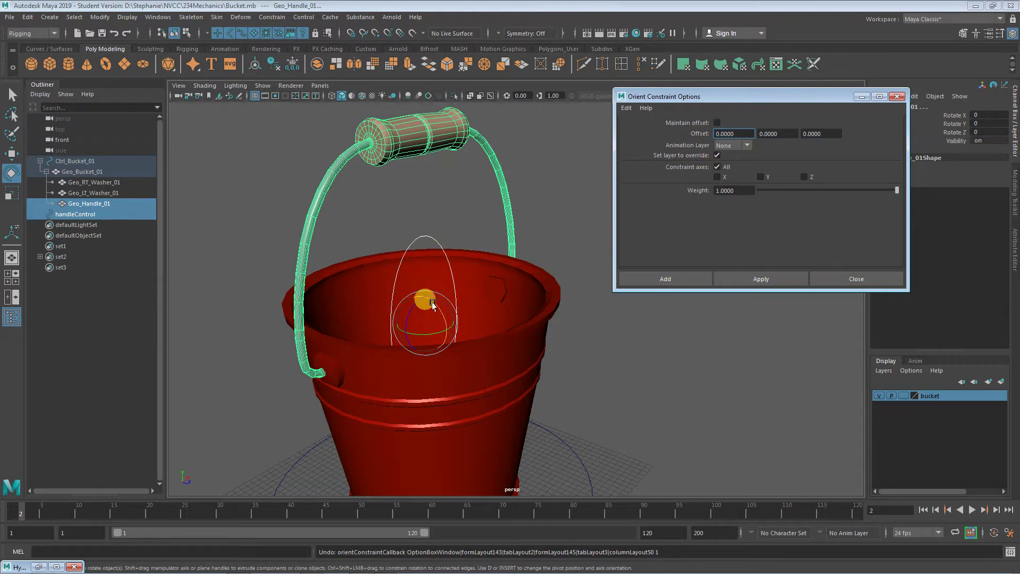
- Try rotating Geo_Handle_01 and handleControl together about Z by about 19.1, undo it, and clear the selection
drag(406, 303, 409, 310)
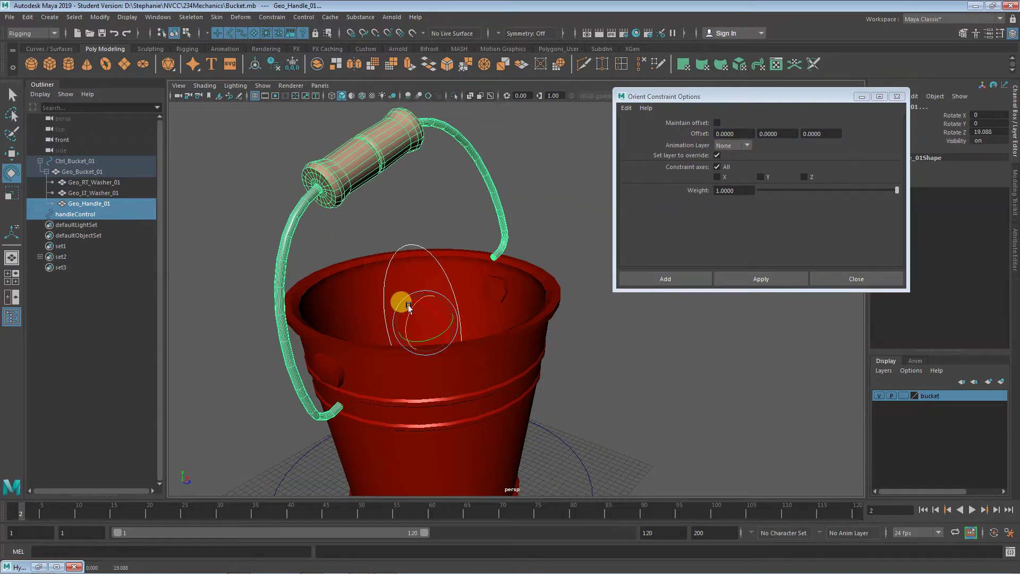
key(ctrl+z)
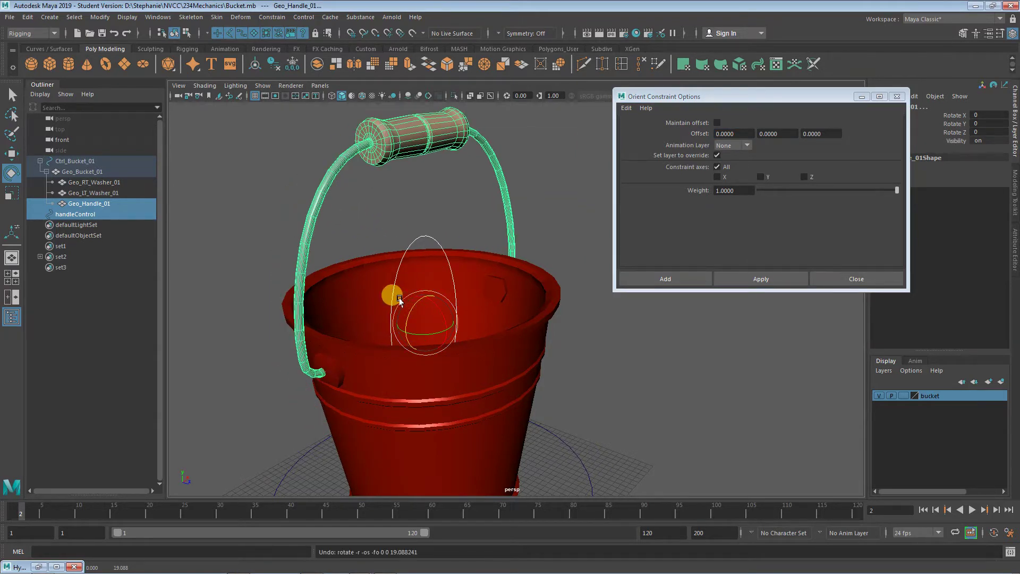
click(298, 175)
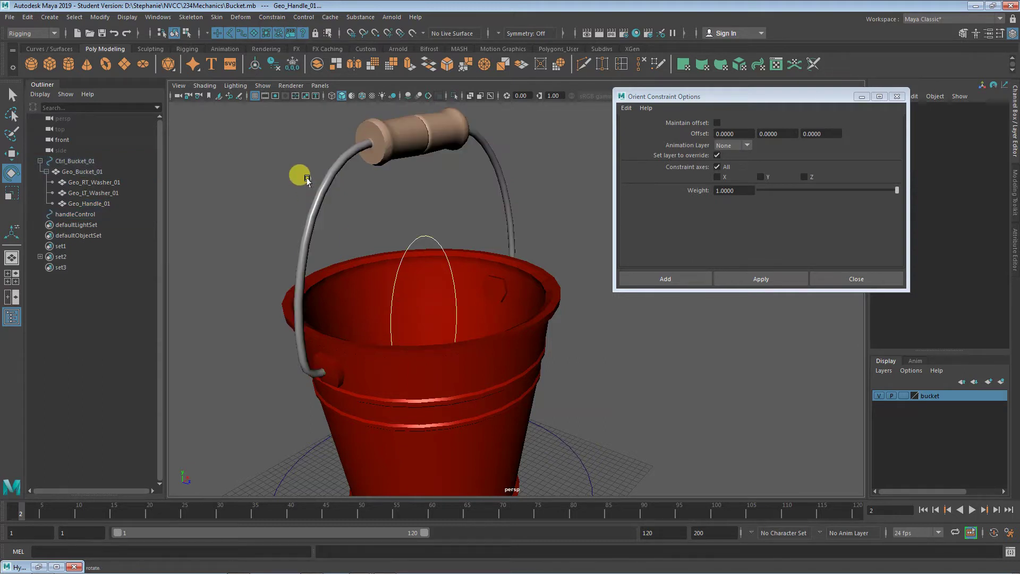
- Test rotating handleControl alone to about -18.9 in Z and about 12.6 in Y, undoing each rotation
click(412, 236)
drag(408, 311, 444, 309)
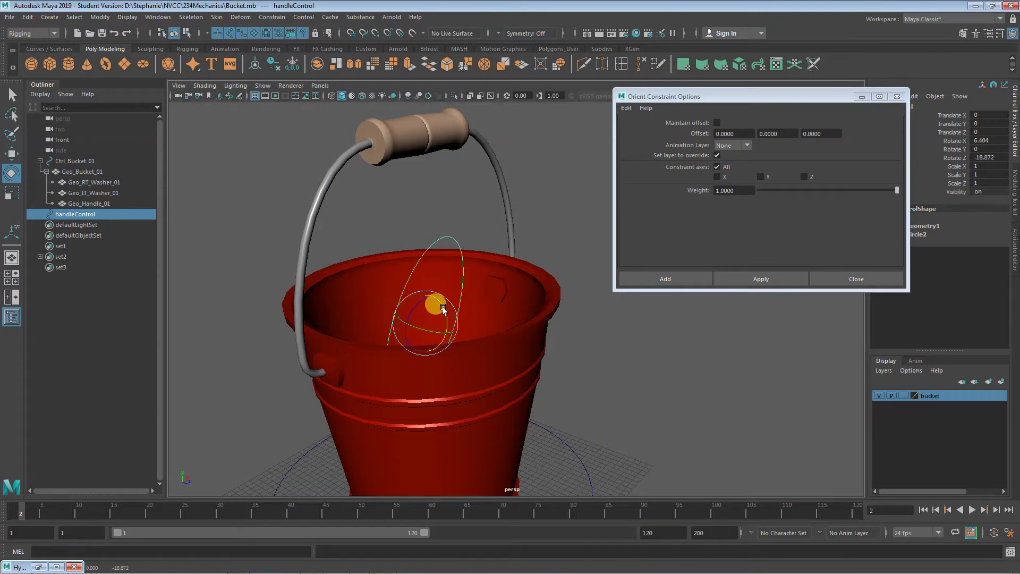
key(ctrl+z)
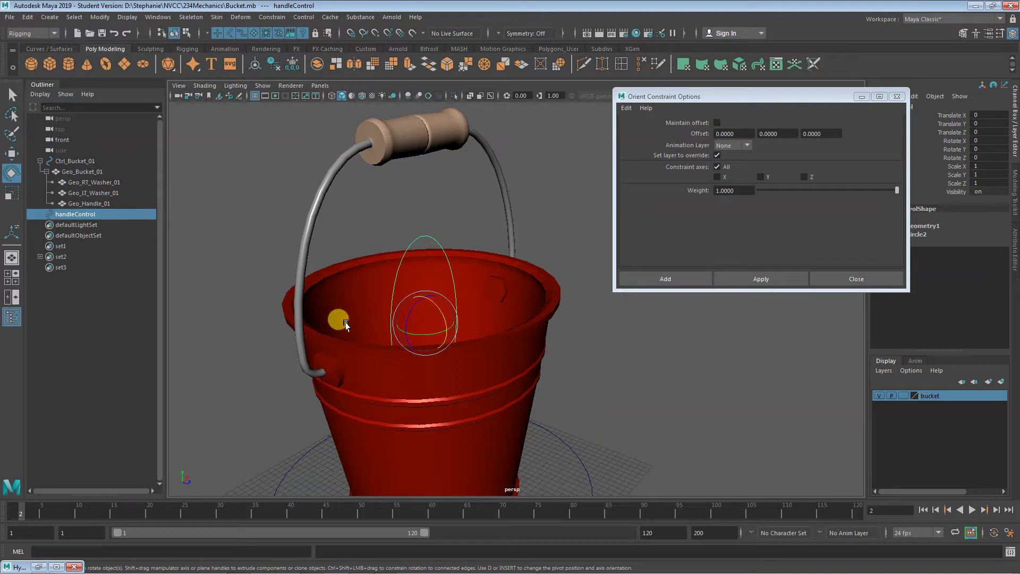
drag(401, 326, 421, 331)
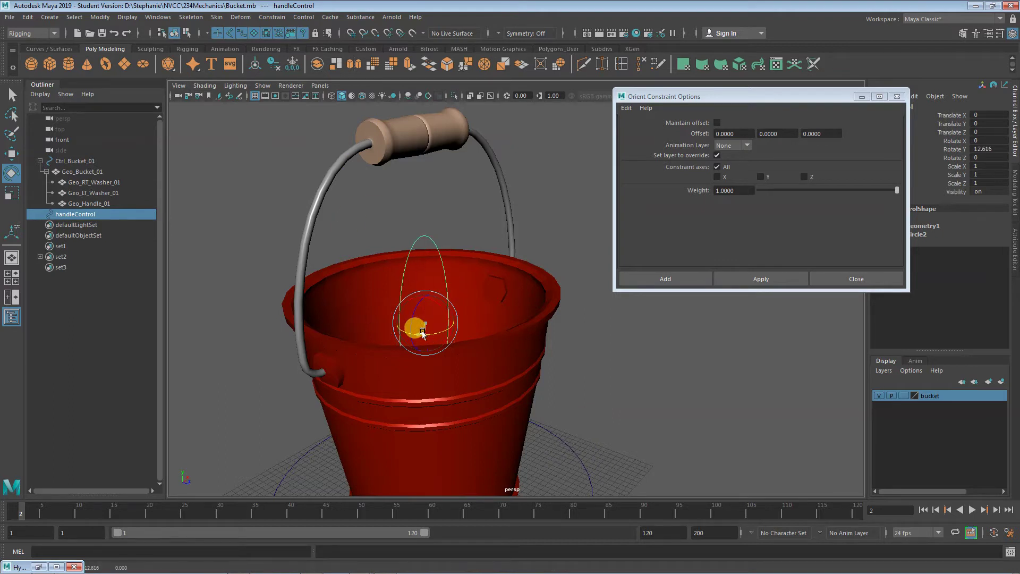
key(ctrl+z)
- Restrict the orient constraint to the X axis only
click(724, 177)
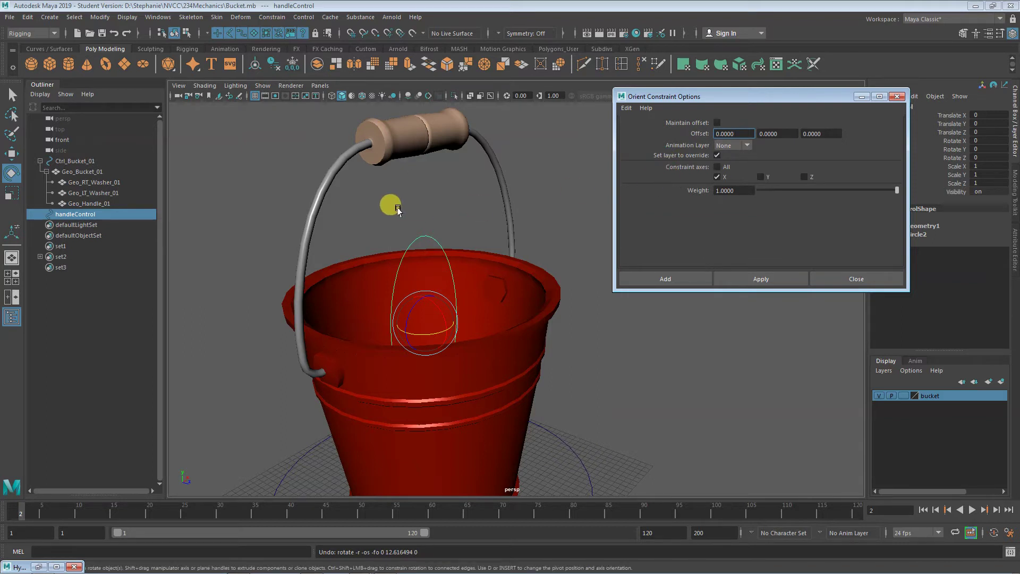
- Orient-constrain the bucket handle Geo_Handle_01 to handleControl on the X axis only, without maintaining offset
click(406, 231)
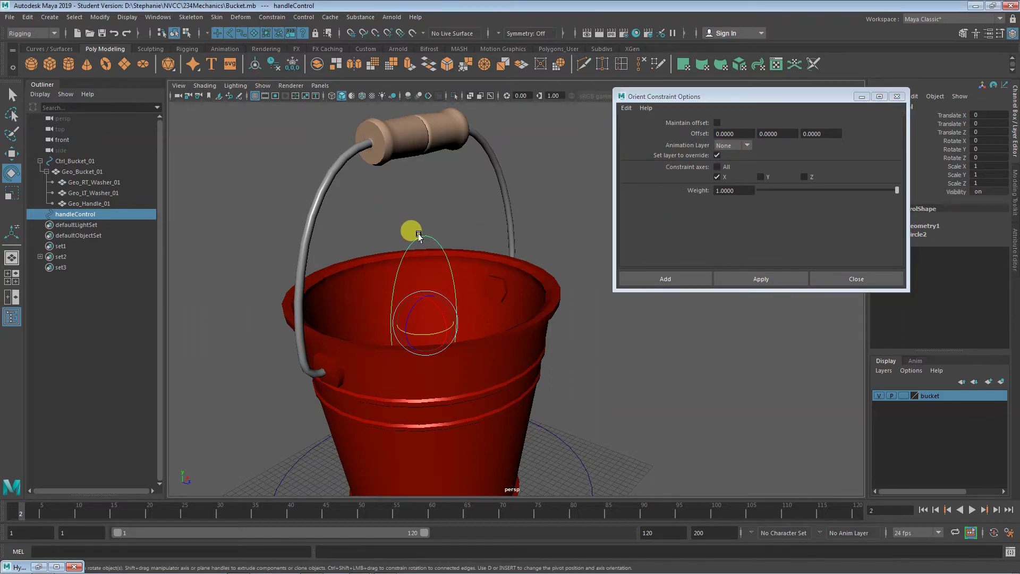
shift+click(340, 162)
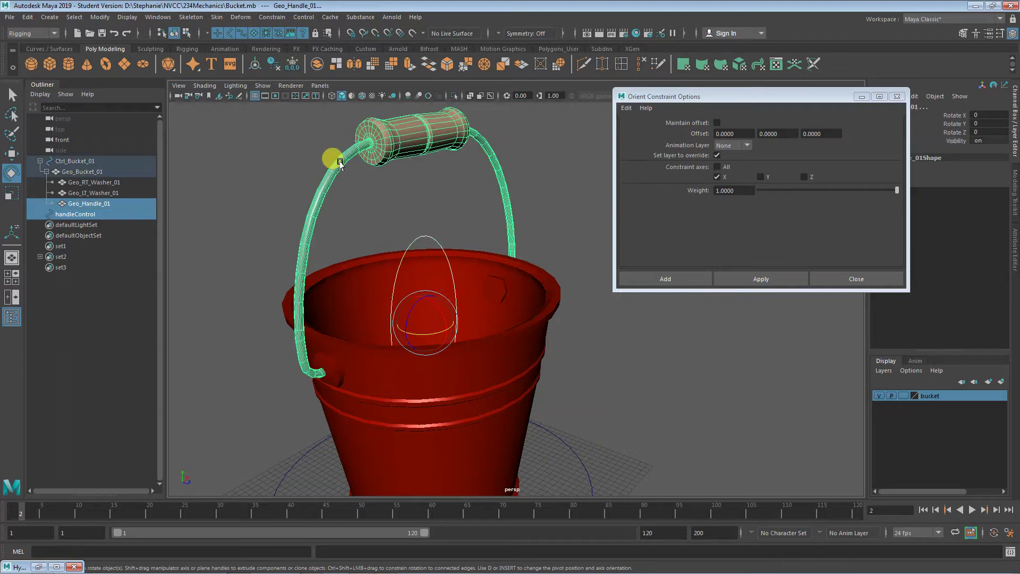
click(761, 279)
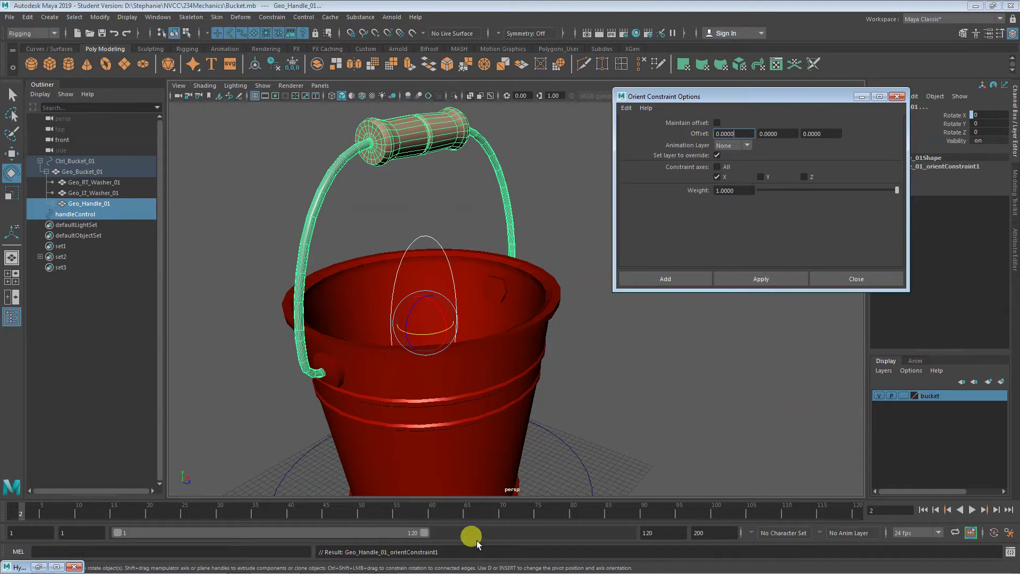
click(653, 346)
- Test the orient constraint by rotating handleControl about X, and undo the rotation
click(431, 239)
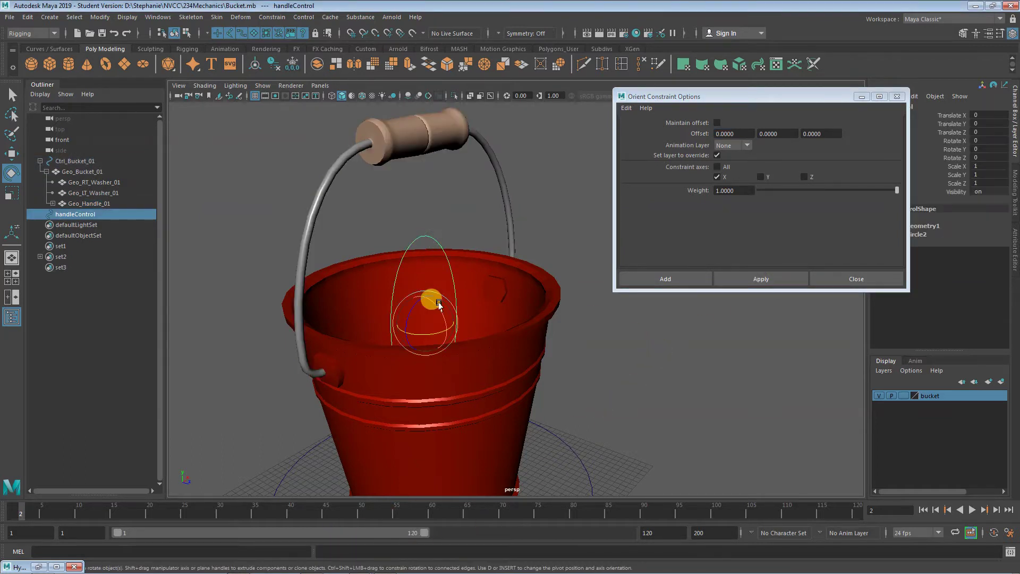
mouse_move(424, 296)
mouse_down()
mouse_move(441, 325)
mouse_move(414, 300)
mouse_move(428, 338)
mouse_move(422, 314)
mouse_up()
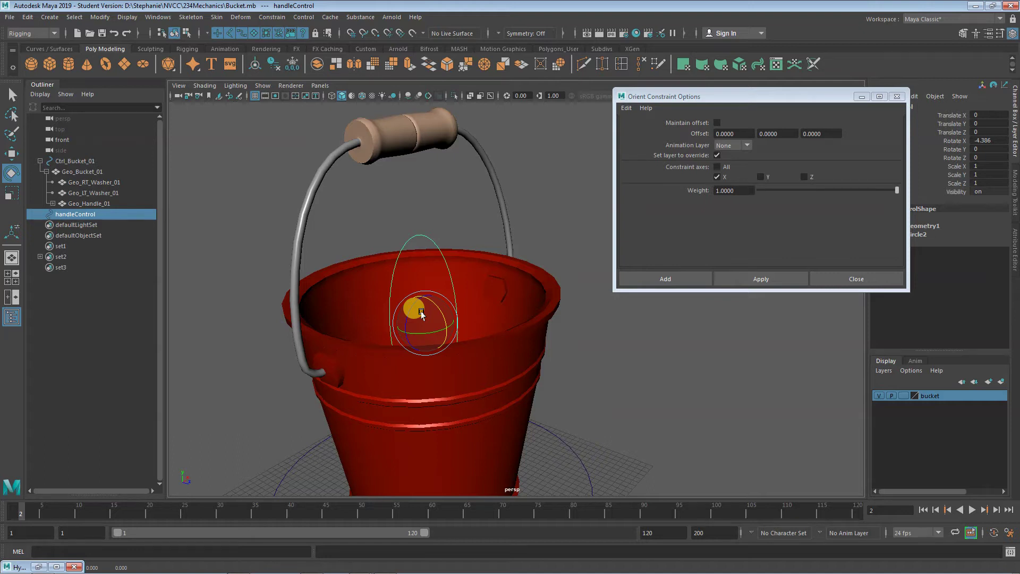
key(ctrl+z)
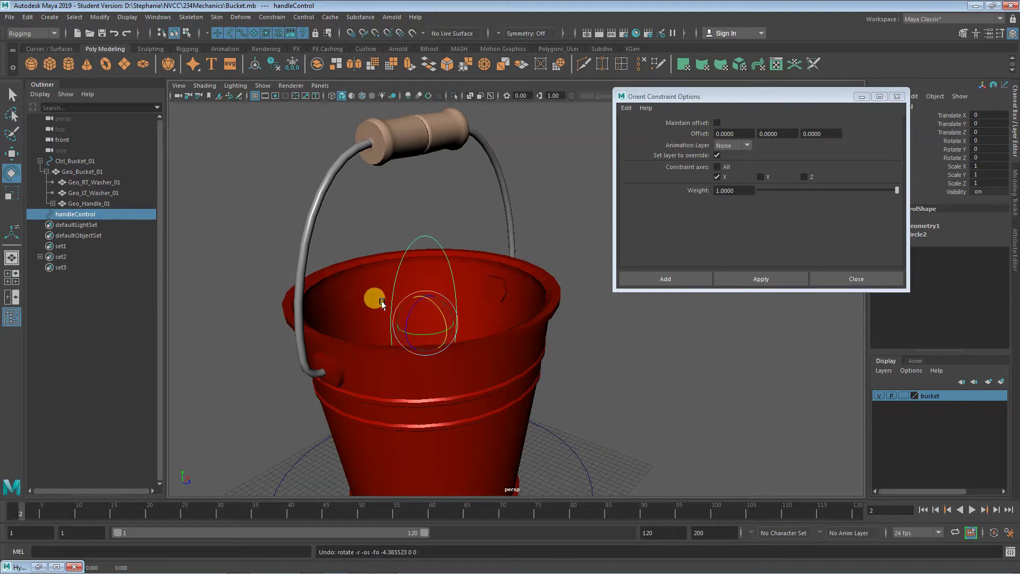
- Inspect Geo_Handle_01 and its orient constraint node in the Hypergraph hierarchy
click(57, 565)
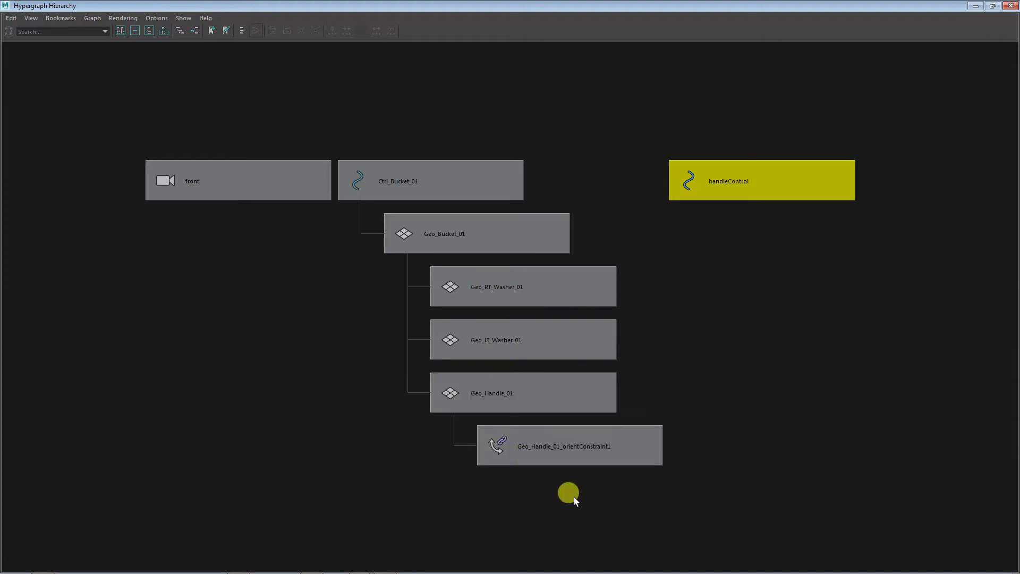
click(588, 459)
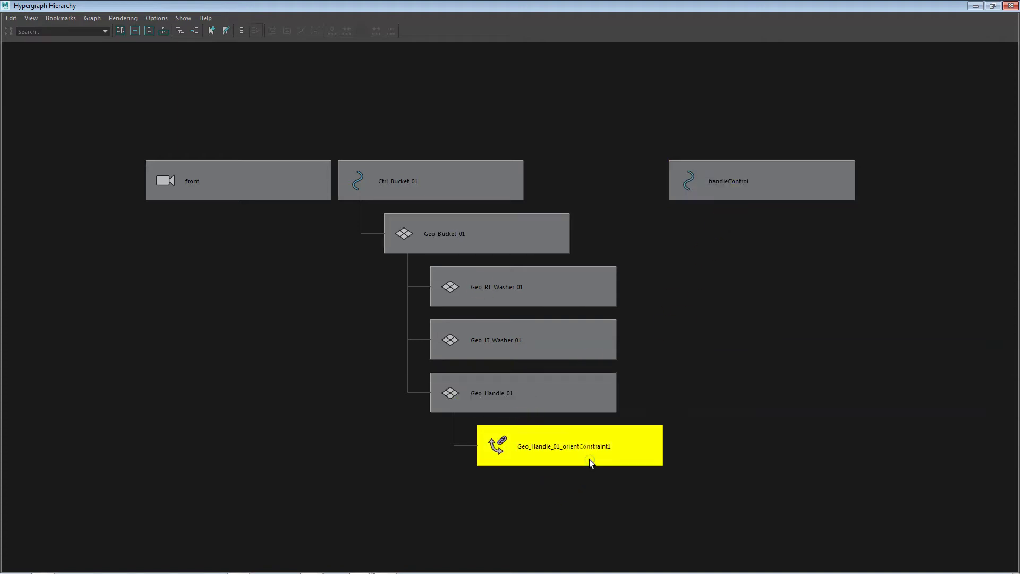
click(531, 404)
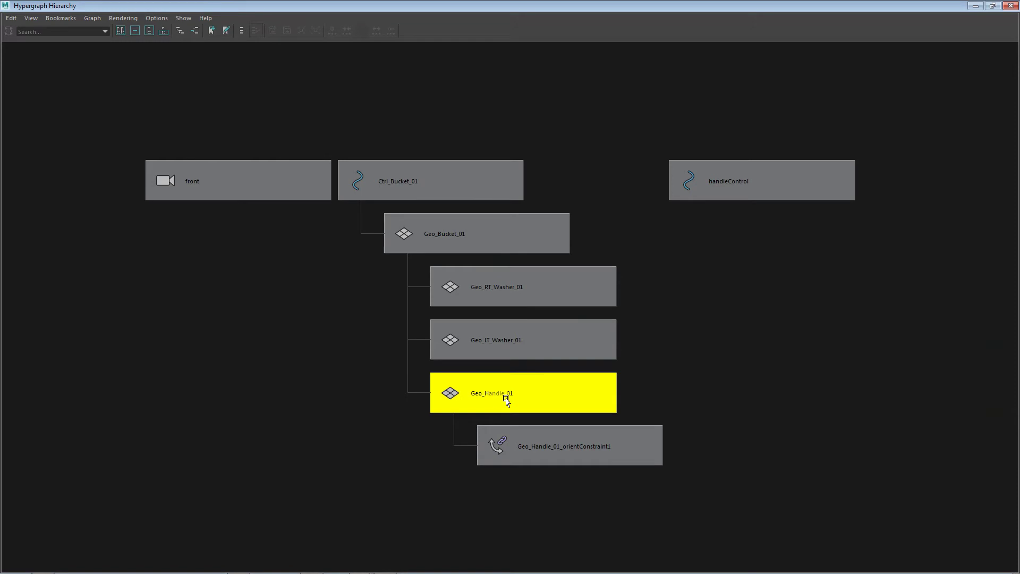
click(556, 452)
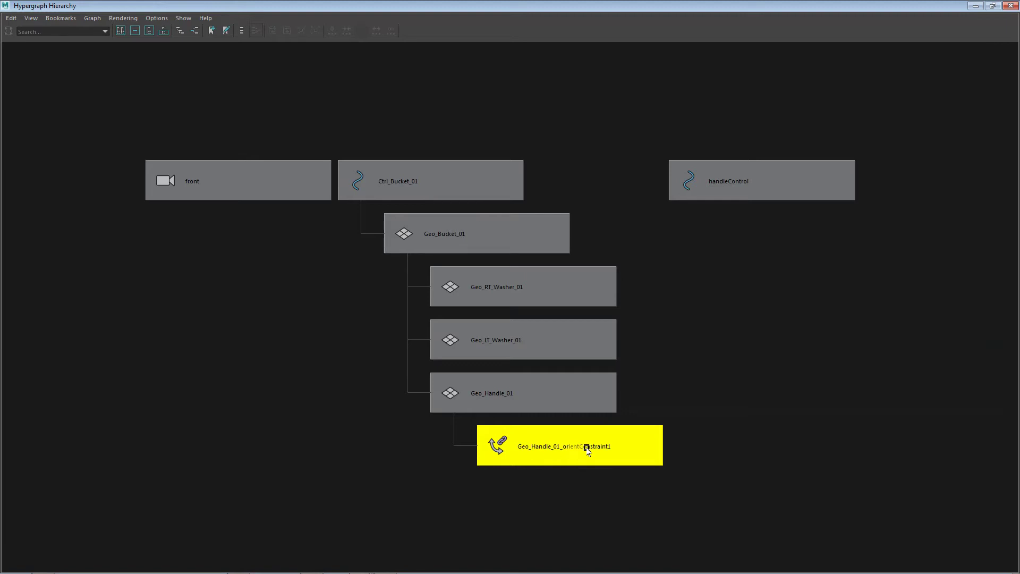
click(646, 430)
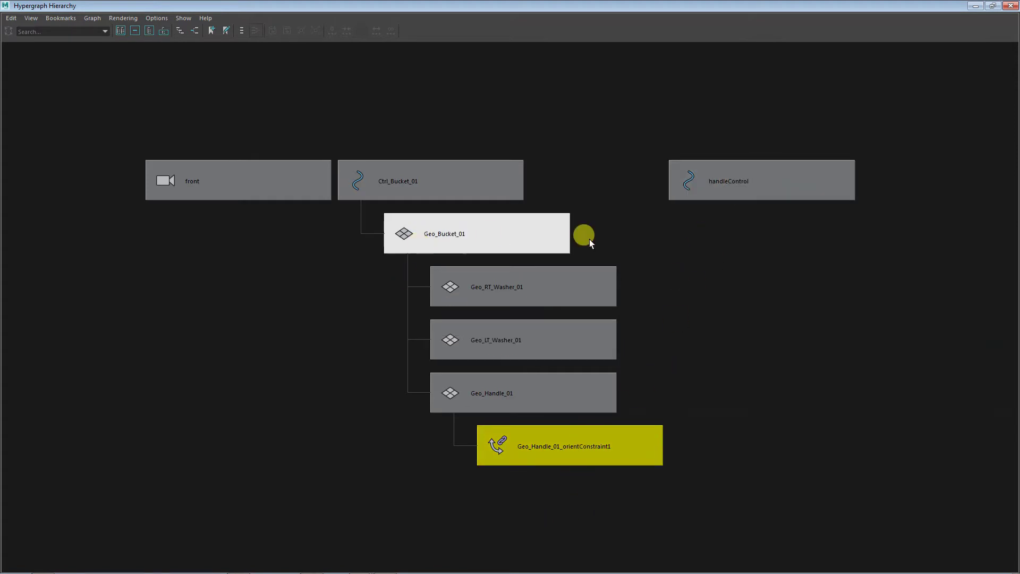
- Examine handleControl's input and output connections to the orient constraint, and return to the modelling view through the hierarchy graph
click(744, 189)
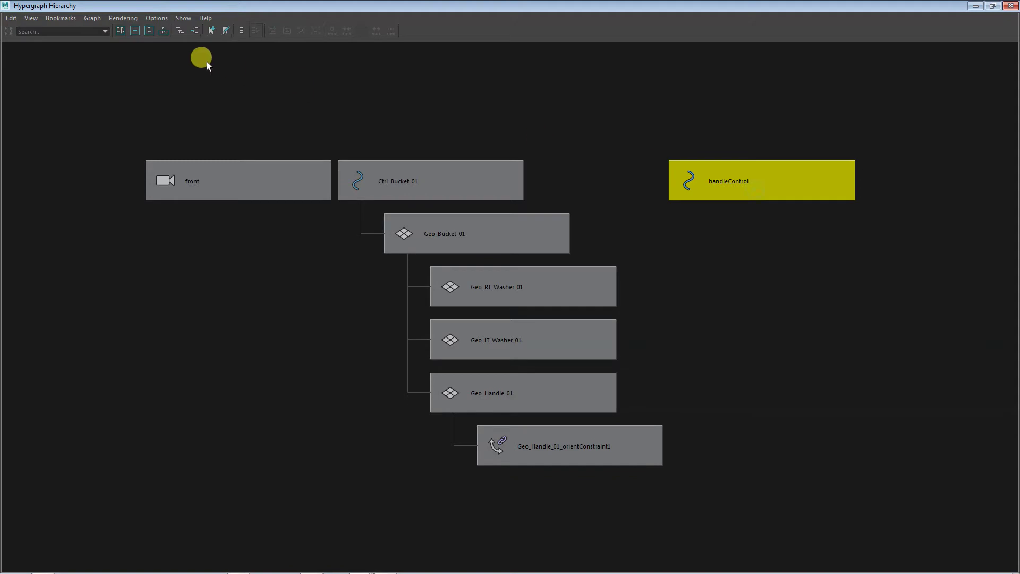
click(195, 31)
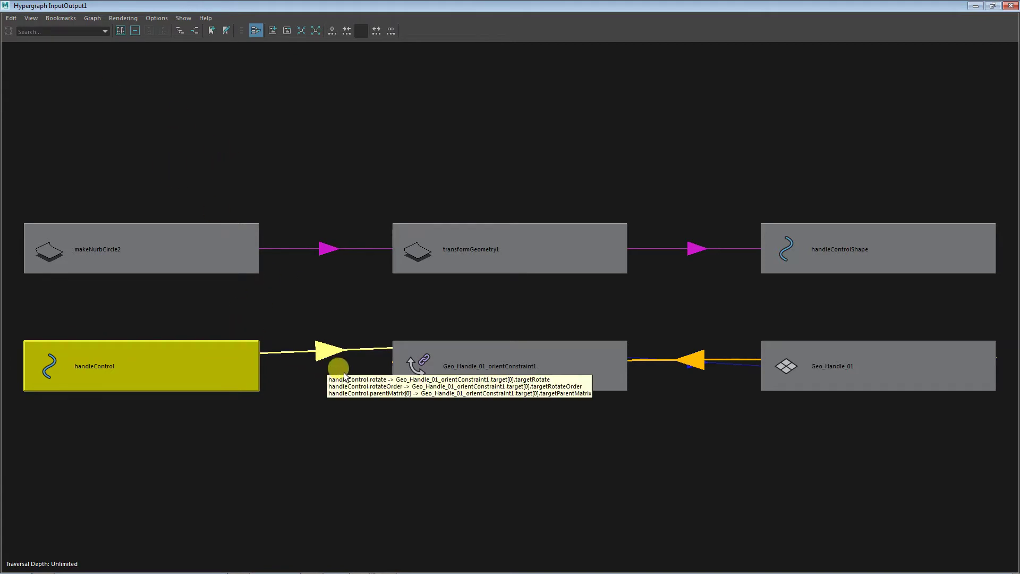
click(440, 369)
click(179, 30)
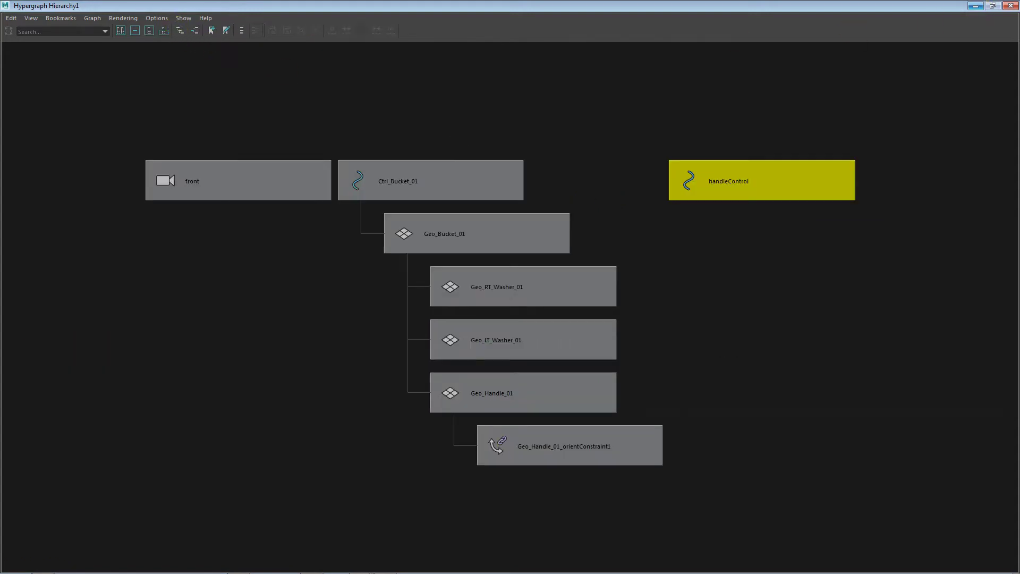
click(975, 6)
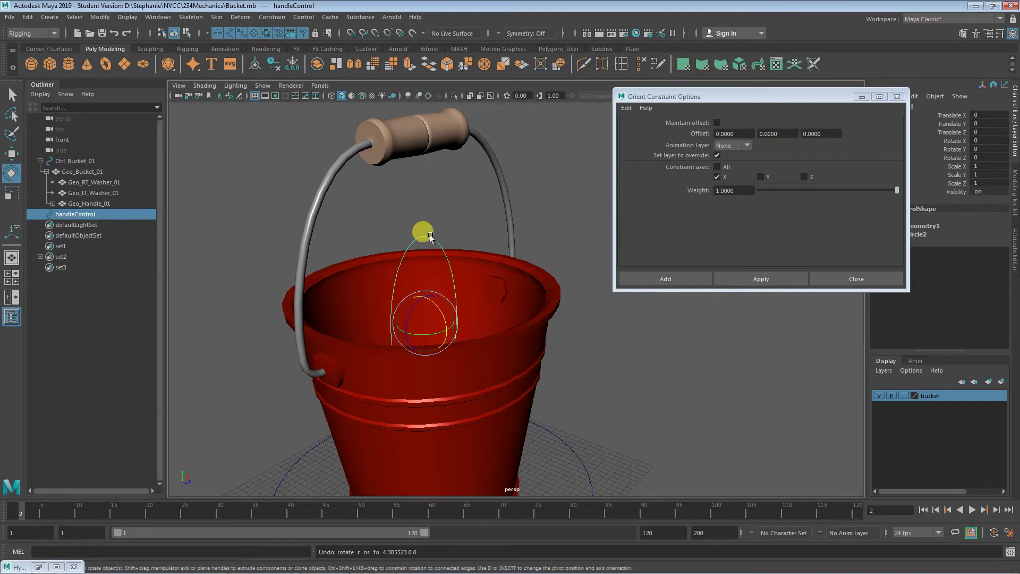
- Delete all construction history in the scene and close the Orient Constraint options
click(26, 17)
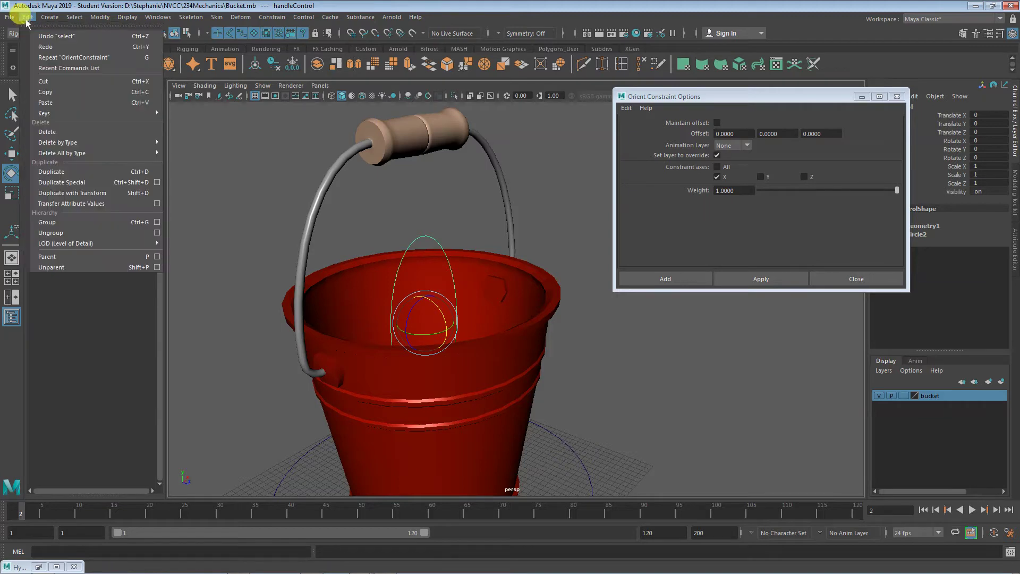
mouse_move(59, 153)
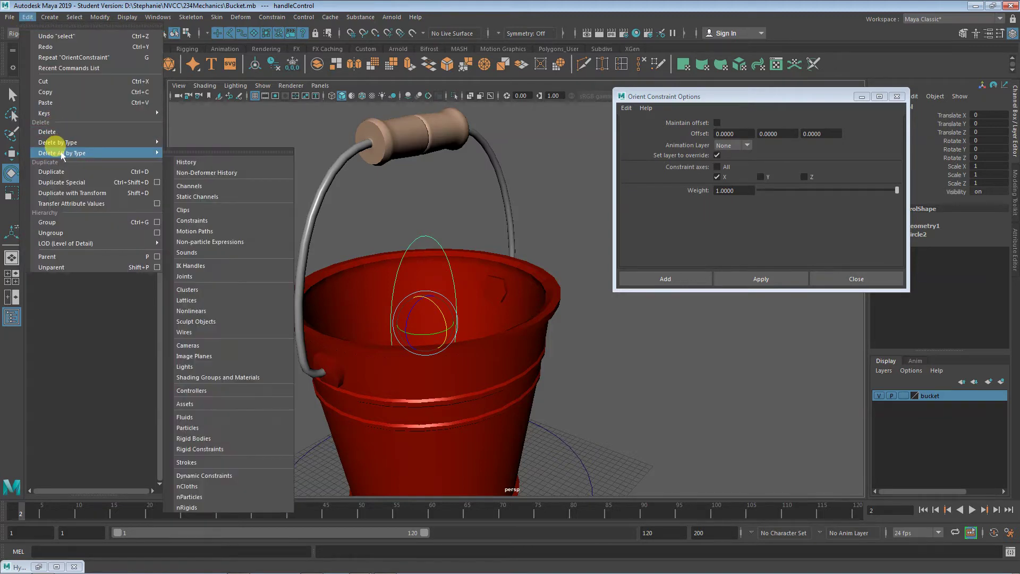
click(179, 162)
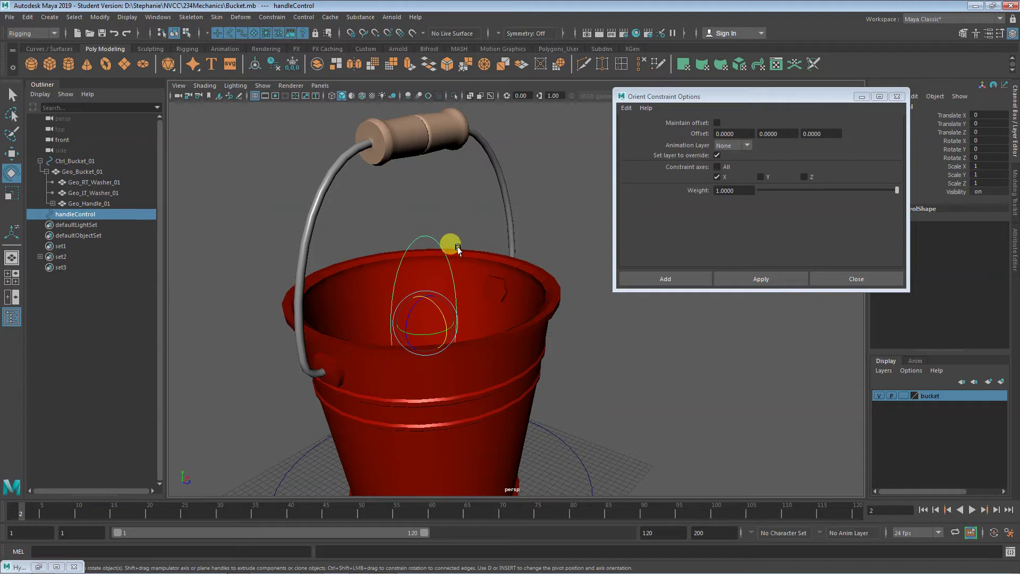
click(856, 279)
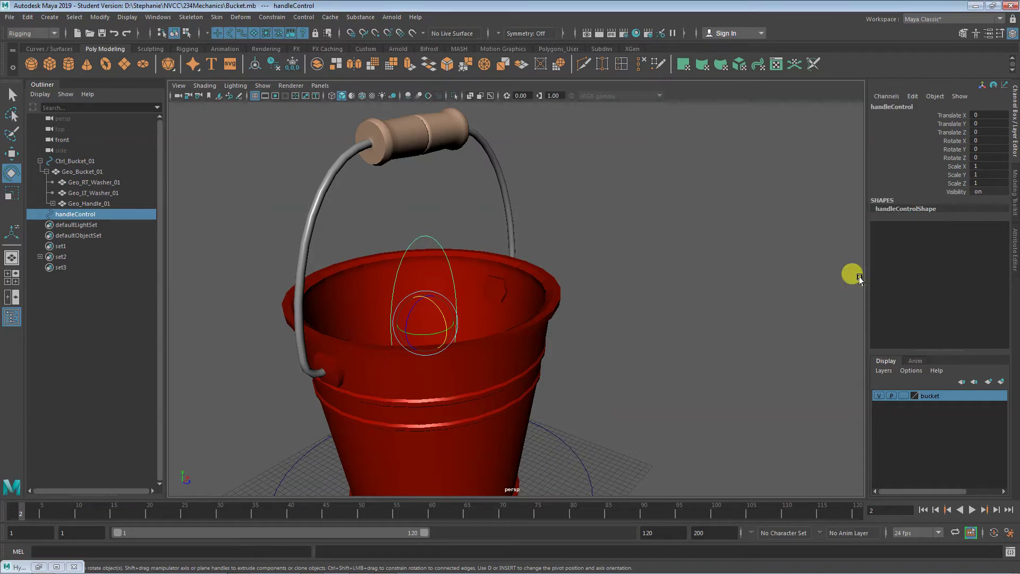
- Test-rotate handleControl about Z and Ctrl_Bucket_01 about X, undoing both rotations
alt+drag(783, 341, 654, 313)
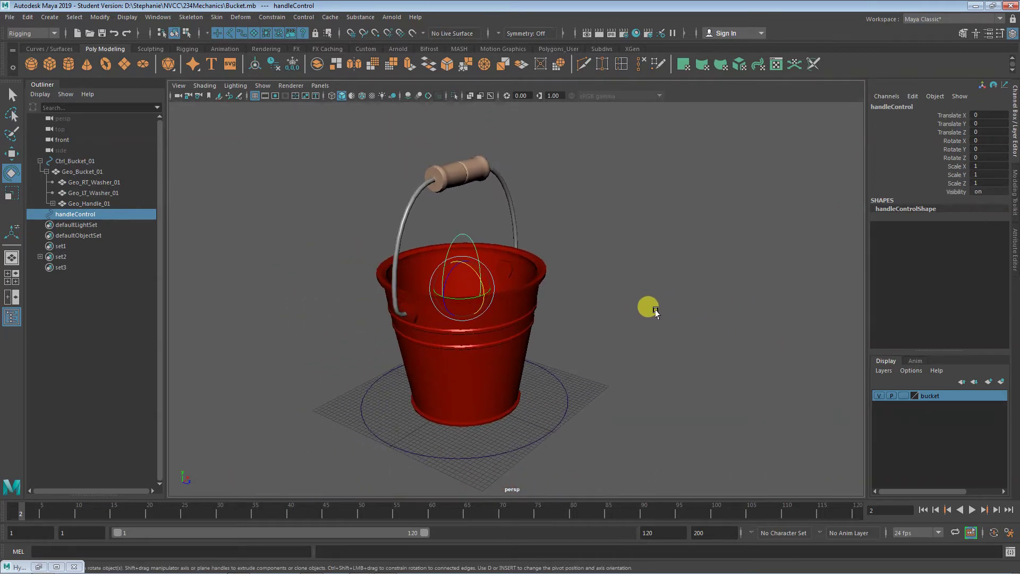
drag(458, 264, 465, 259)
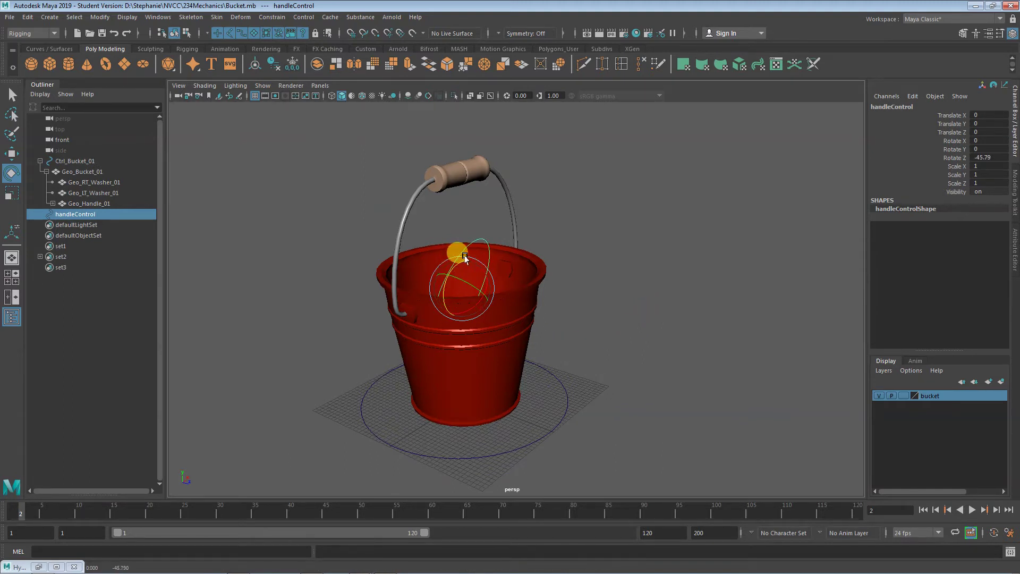
click(557, 381)
drag(474, 383, 486, 405)
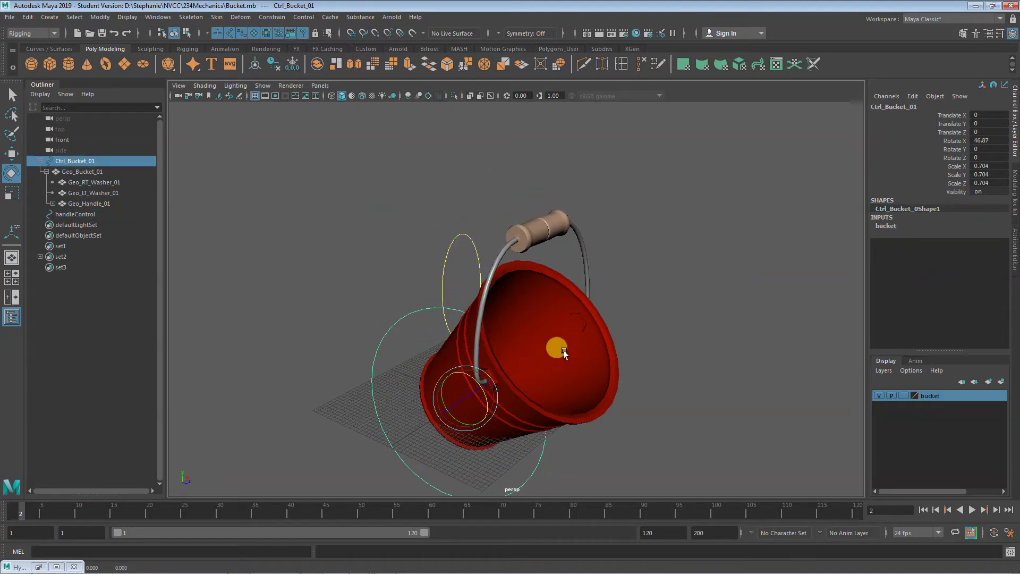
key(ctrl+z)
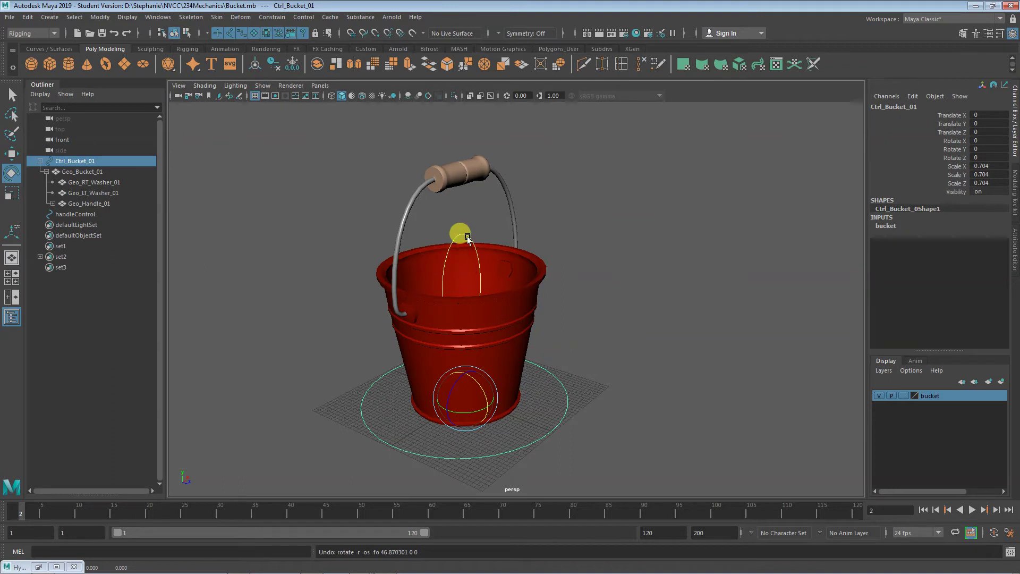
- Lock and hide handleControl's Translate X/Y/Z, Rotate Y/Z and Scale X/Y/Z channels, leaving Rotate X and Visibility available
click(467, 237)
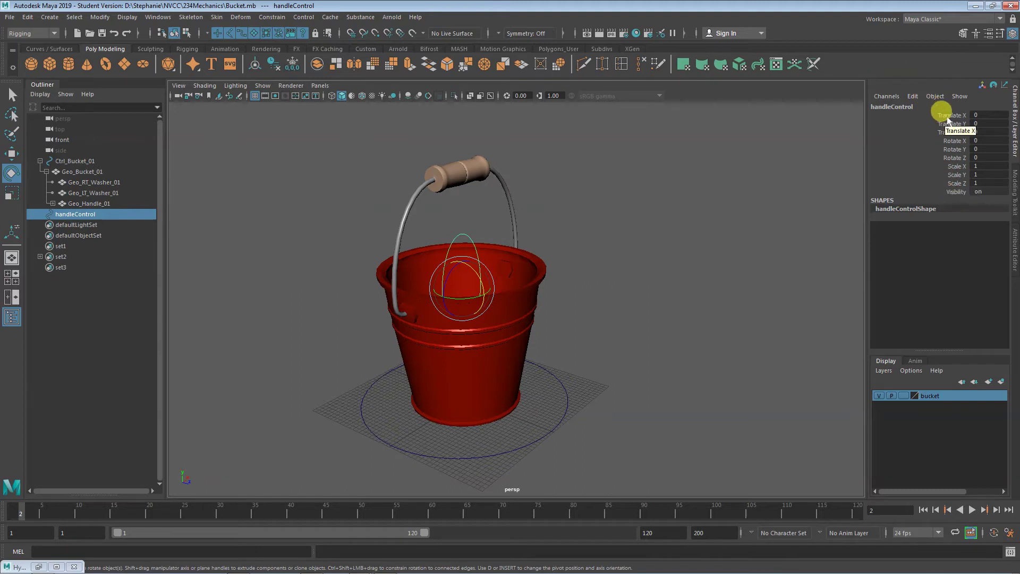
drag(948, 115, 950, 183)
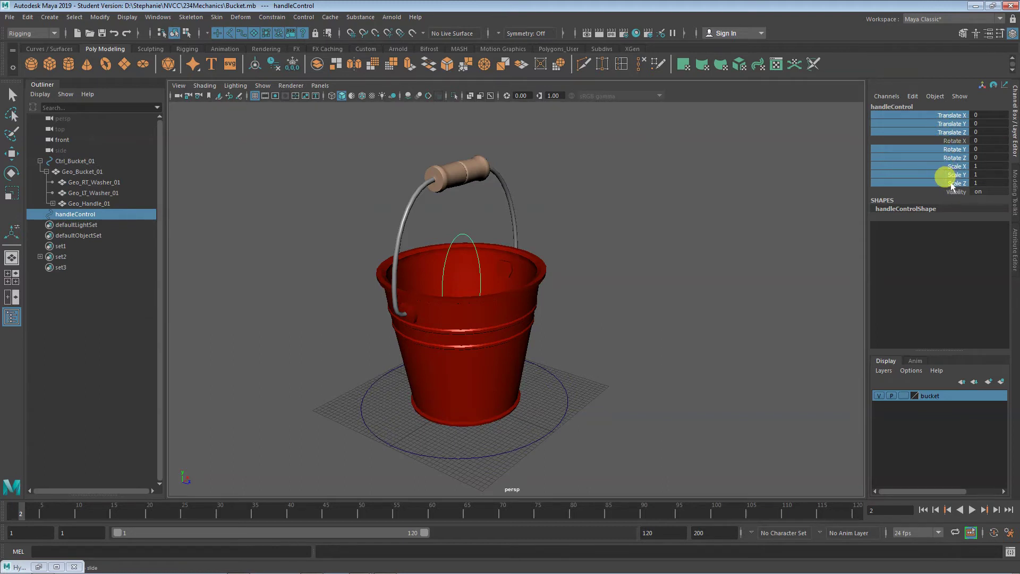
right_click(949, 164)
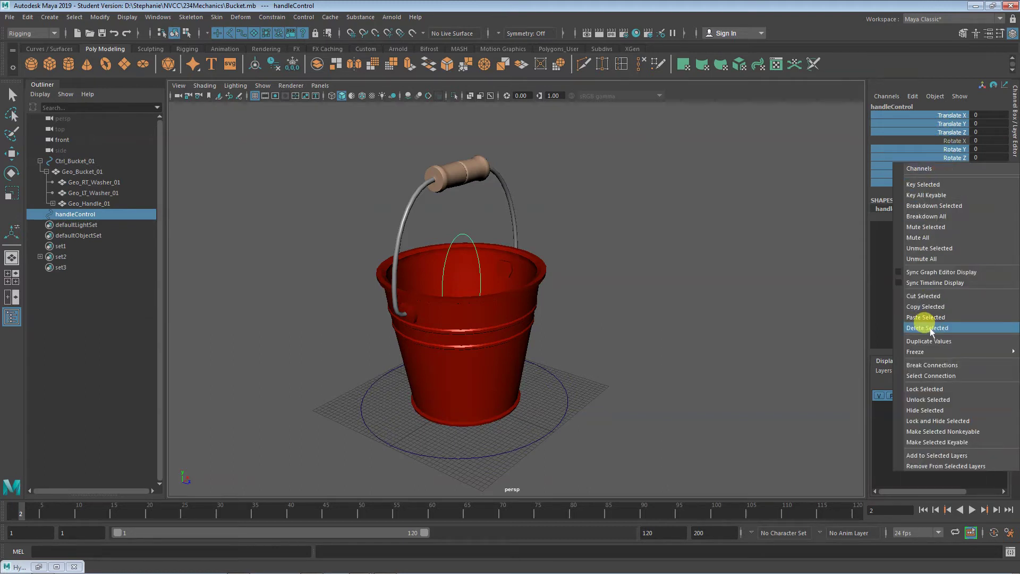
click(938, 388)
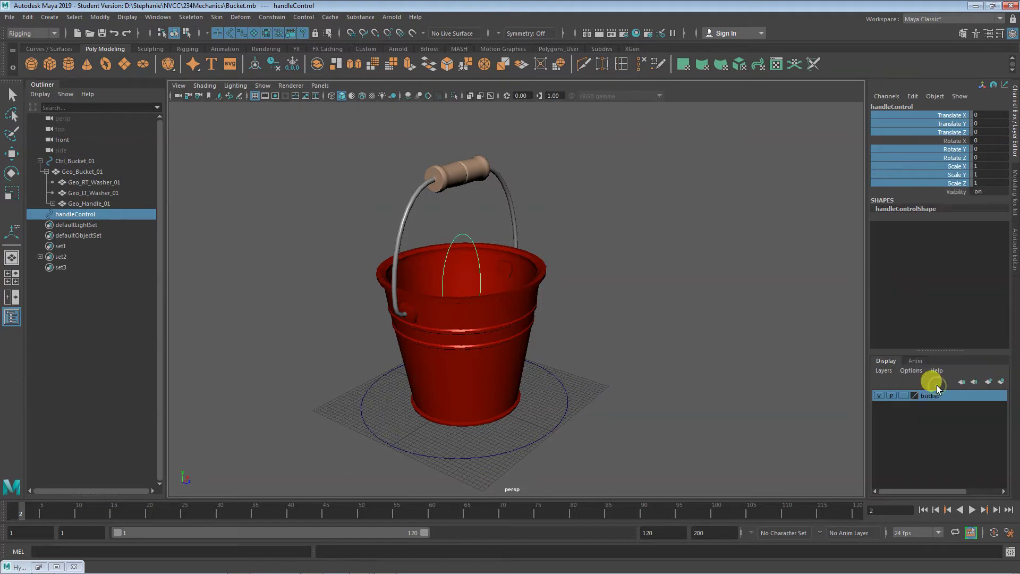
right_click(939, 164)
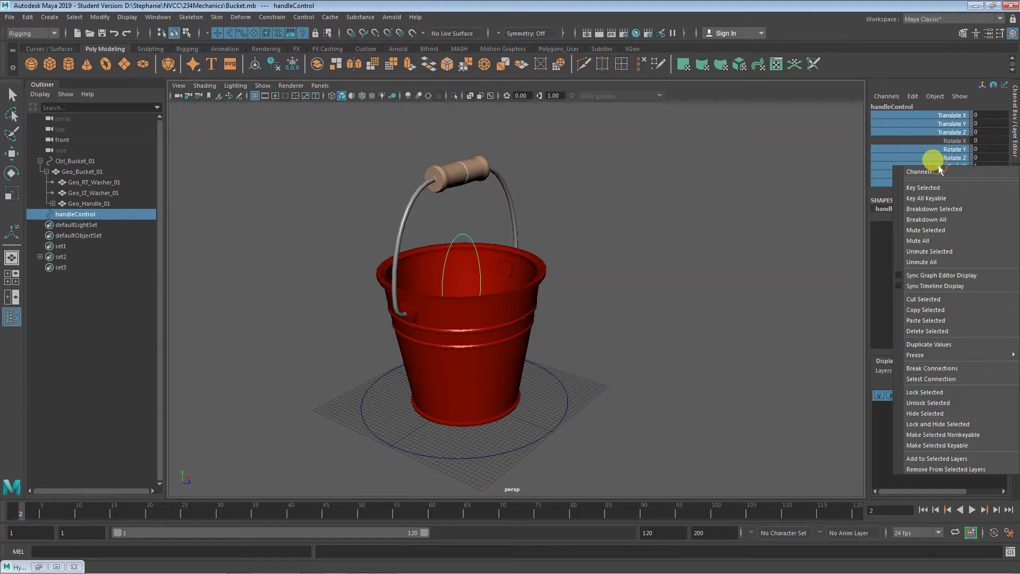
click(951, 412)
- Test the locked channels by rotating handleControl with the Rotate tool, and undo the rotation
key(e)
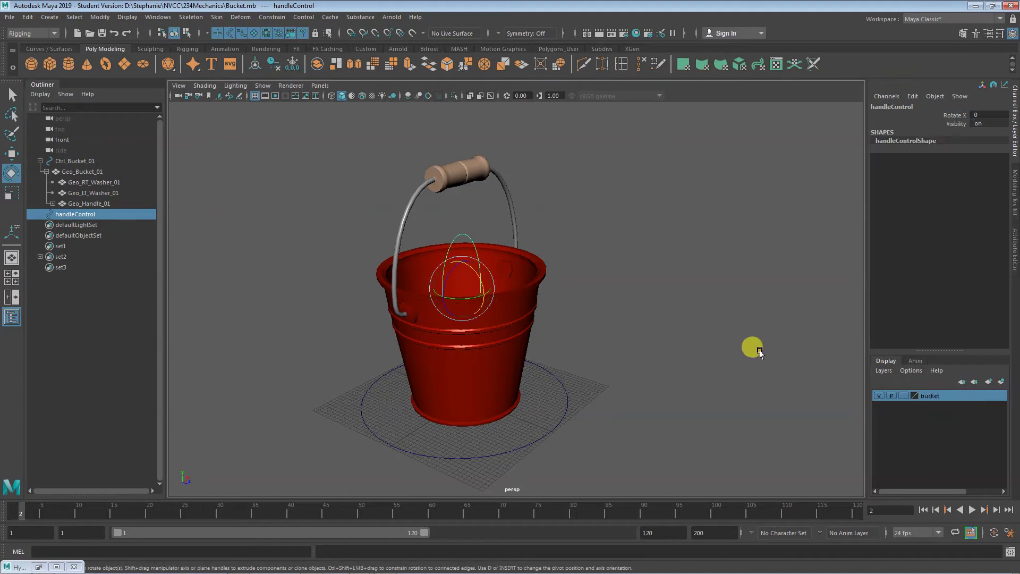
click(760, 353)
click(467, 265)
drag(467, 268, 477, 277)
key(ctrl+z)
key(ctrl+z)
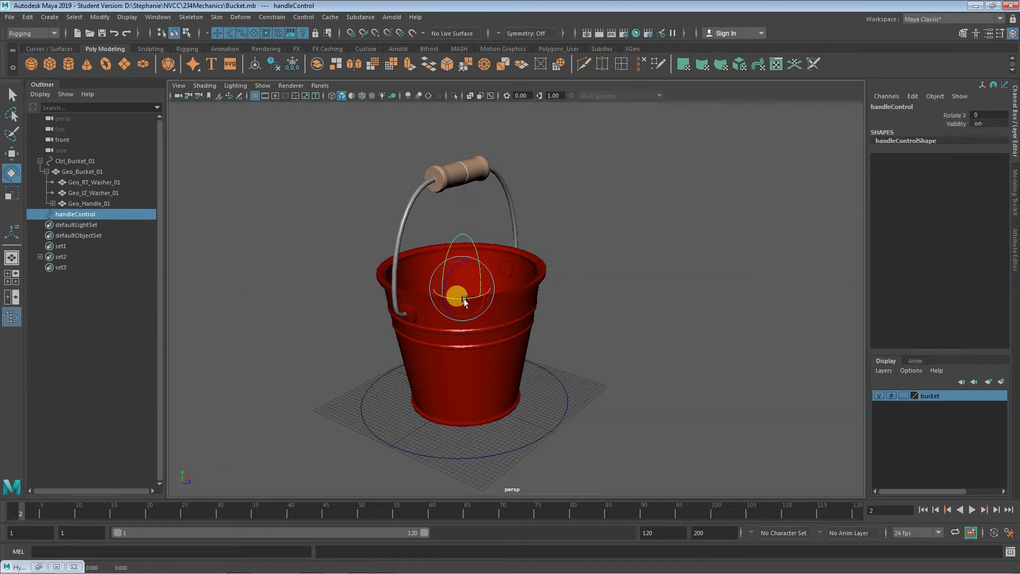
- Test-rotate the bucket control Ctrl_Bucket_01, undo the rotation and clear the selection
click(562, 416)
mouse_move(471, 392)
mouse_down()
mouse_move(493, 423)
mouse_move(446, 379)
mouse_move(474, 405)
mouse_move(456, 403)
mouse_up()
key(ctrl+z)
click(656, 394)
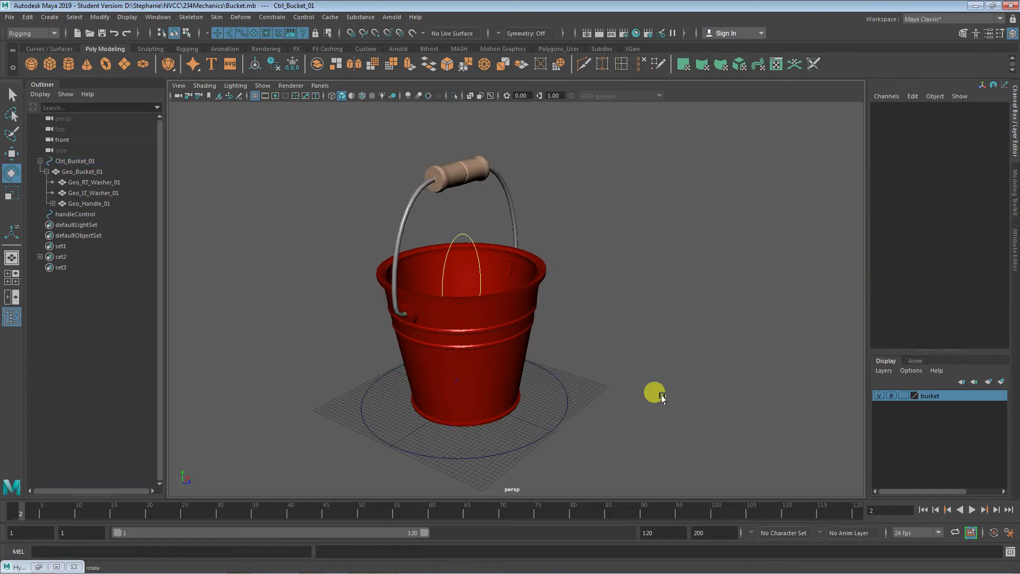
- Parent handleControl under Ctrl_Bucket_01 in the Hypergraph Hierarchy and minimize the hierarchy window
click(452, 234)
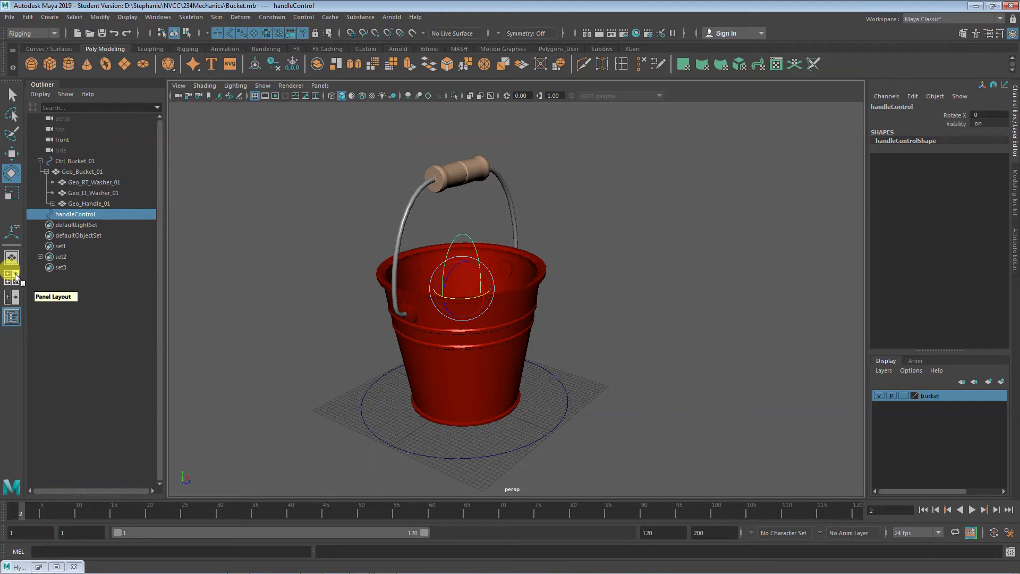
click(53, 566)
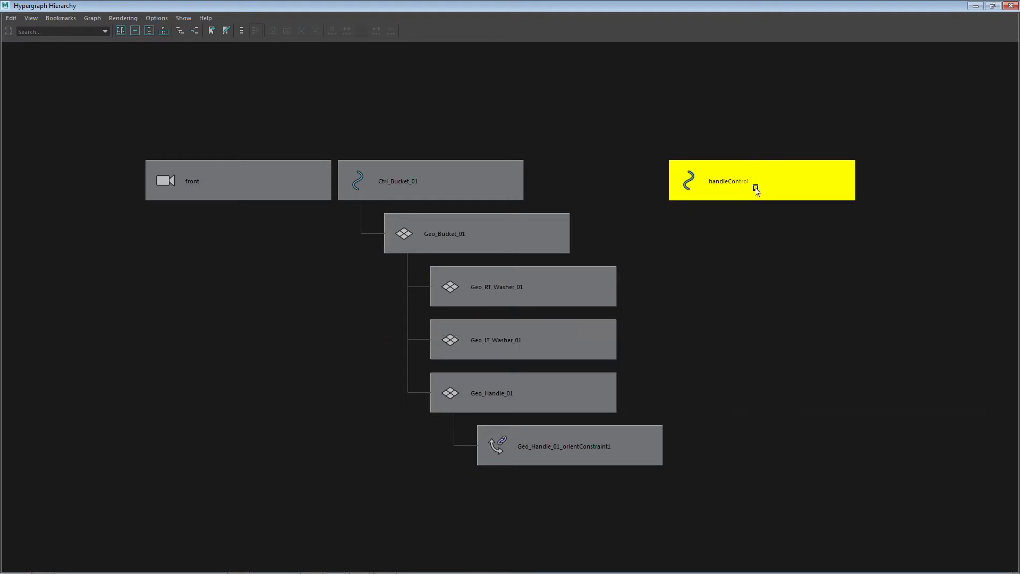
shift+click(467, 185)
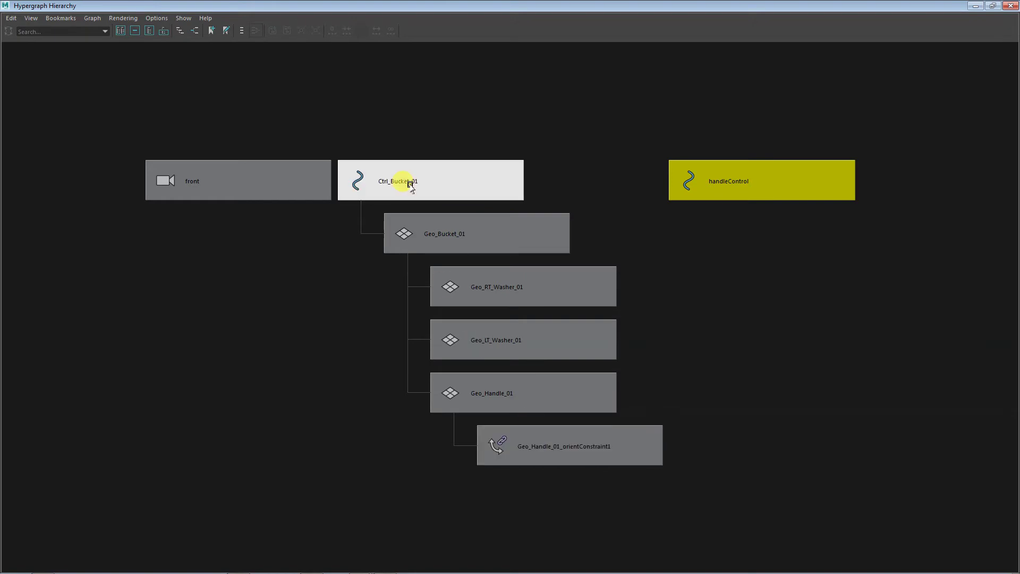
middle_drag(455, 182, 742, 189)
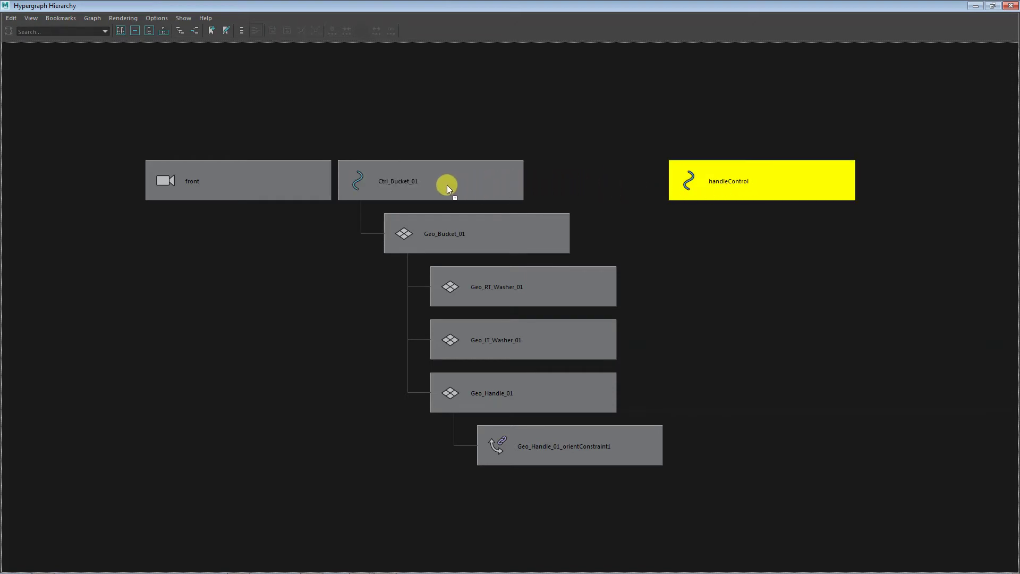
middle_drag(422, 186, 420, 186)
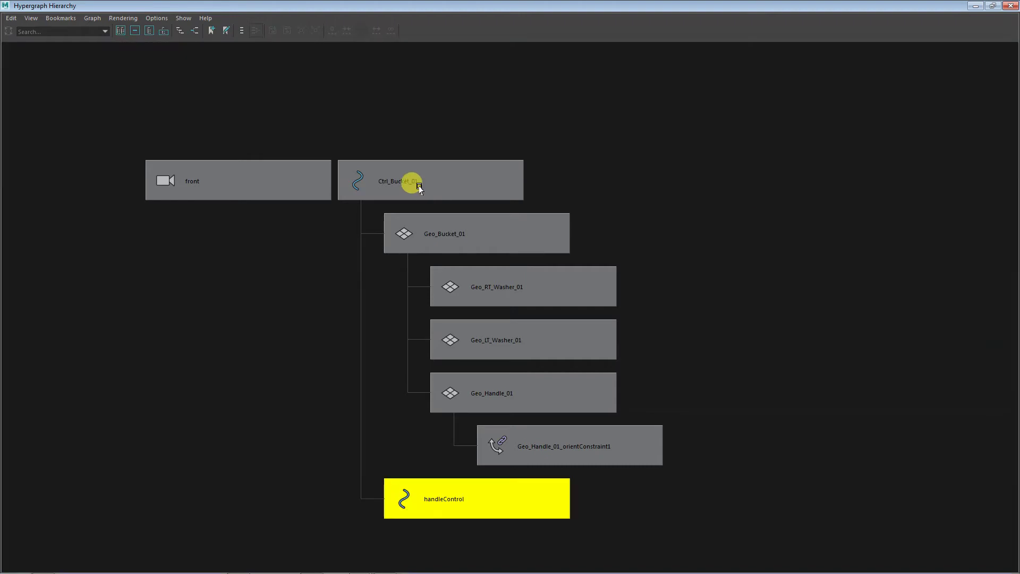
middle_drag(438, 499, 404, 175)
click(976, 6)
- Test the new parenting by alternately rotating Ctrl_Bucket_01 on several axes and handleControl about X
click(572, 386)
mouse_move(478, 397)
mouse_down()
mouse_move(497, 413)
mouse_move(461, 372)
mouse_move(479, 413)
mouse_move(488, 399)
mouse_up()
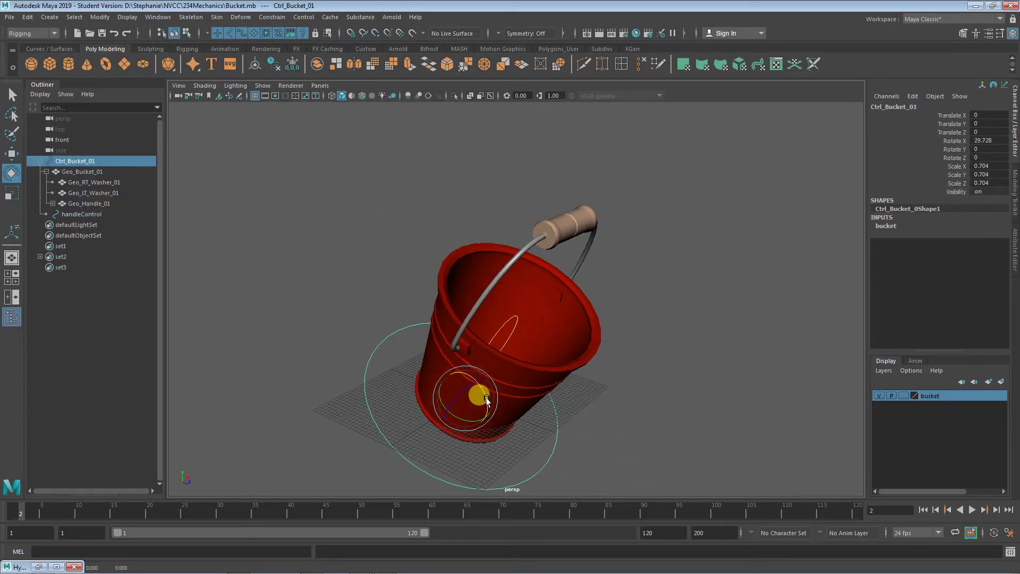
click(506, 321)
drag(512, 331, 496, 315)
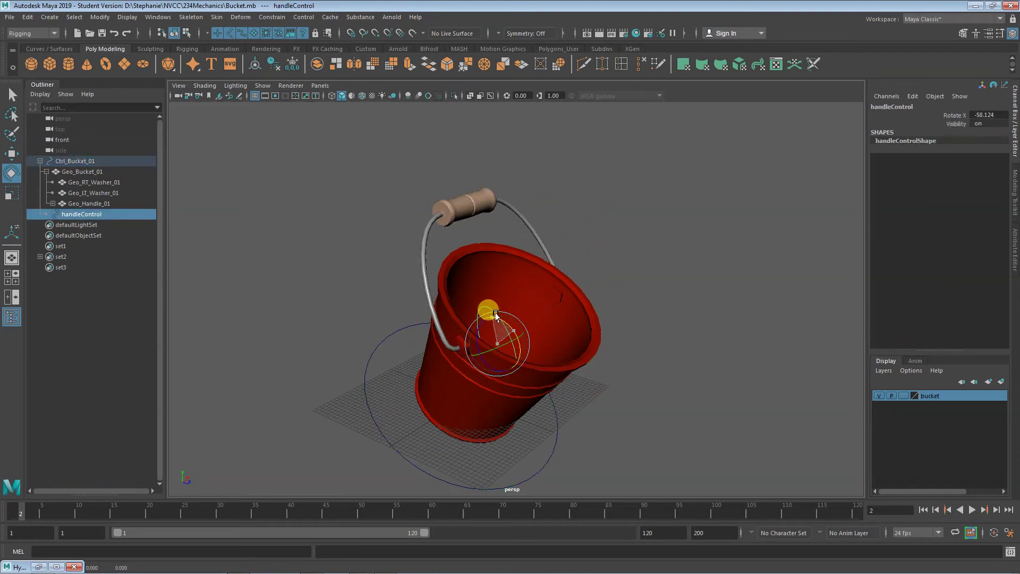
click(553, 433)
drag(451, 414, 424, 387)
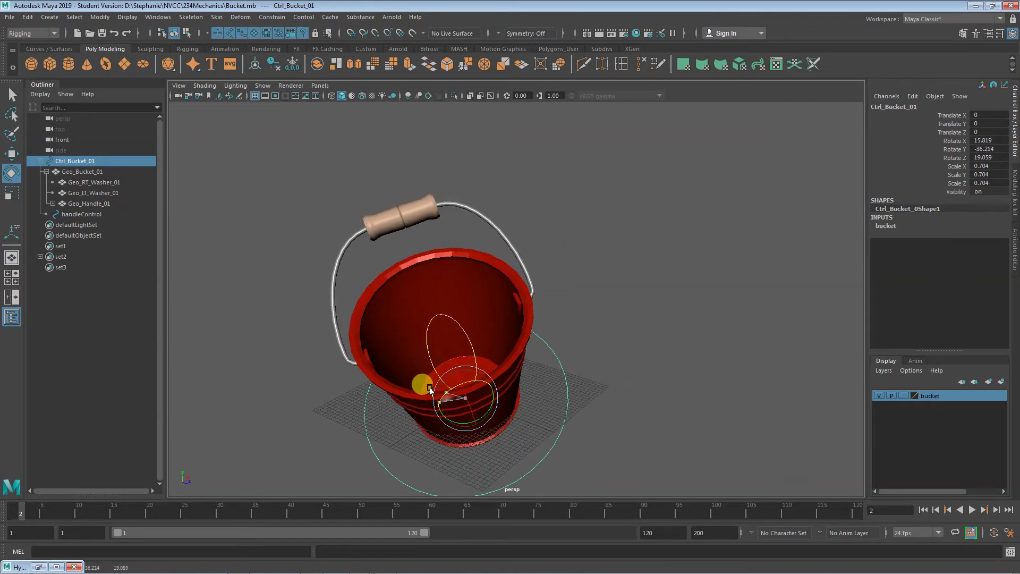
click(439, 317)
drag(438, 318, 448, 356)
- Undo all the test rotations of handleControl and Ctrl_Bucket_01
key(ctrl+z)
key(ctrl+z)
key(ctrl+z)
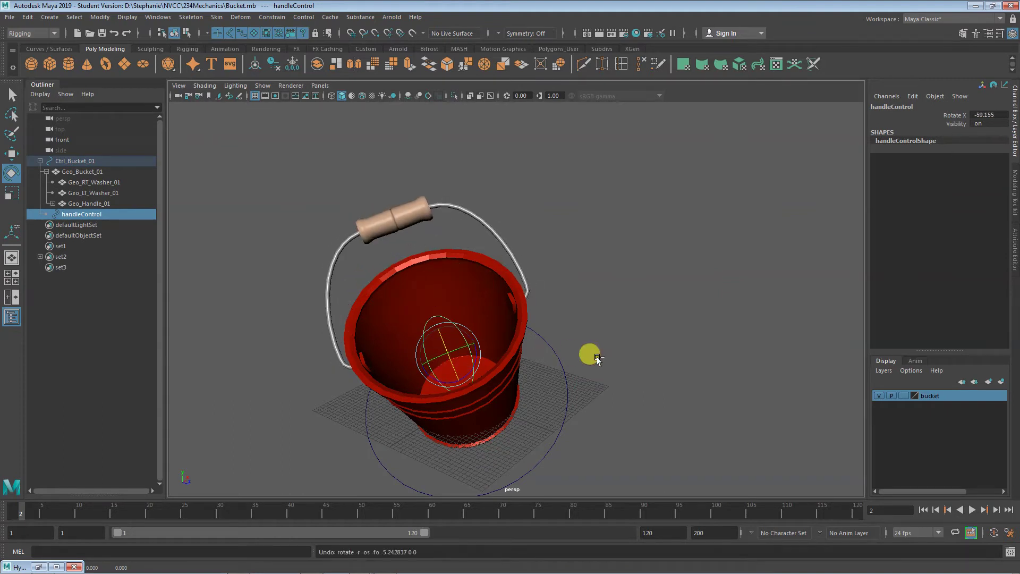
key(ctrl+z)
key(ctrl+z)
key(ctrl+z)
key(ctrl+z)
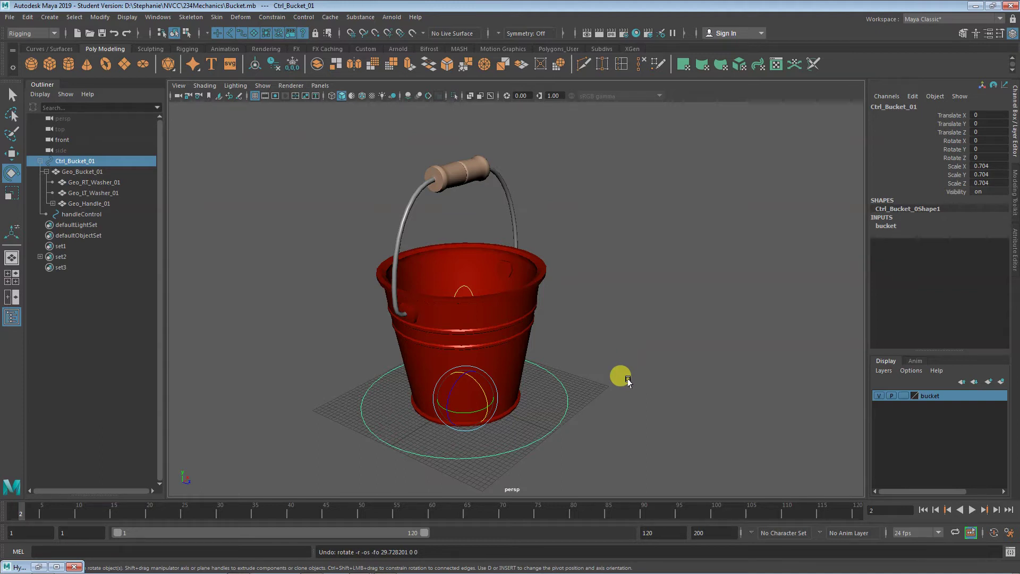
- Try handleControl with the Rotate and Move tools, undo the test rotation and return to the Rotate tool with Ctrl_Bucket_01 selected
click(558, 399)
click(567, 400)
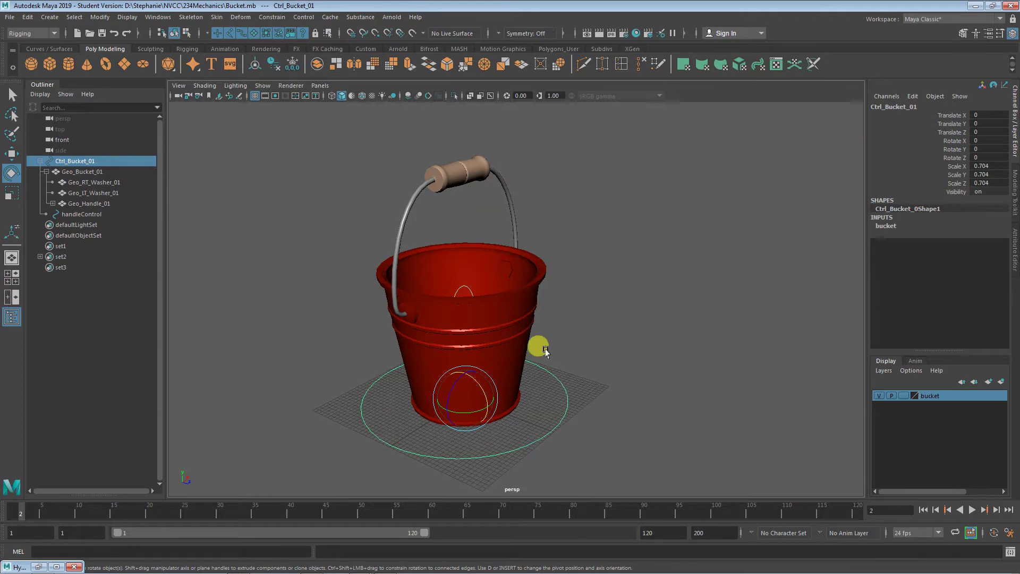
alt+drag(579, 425, 581, 485)
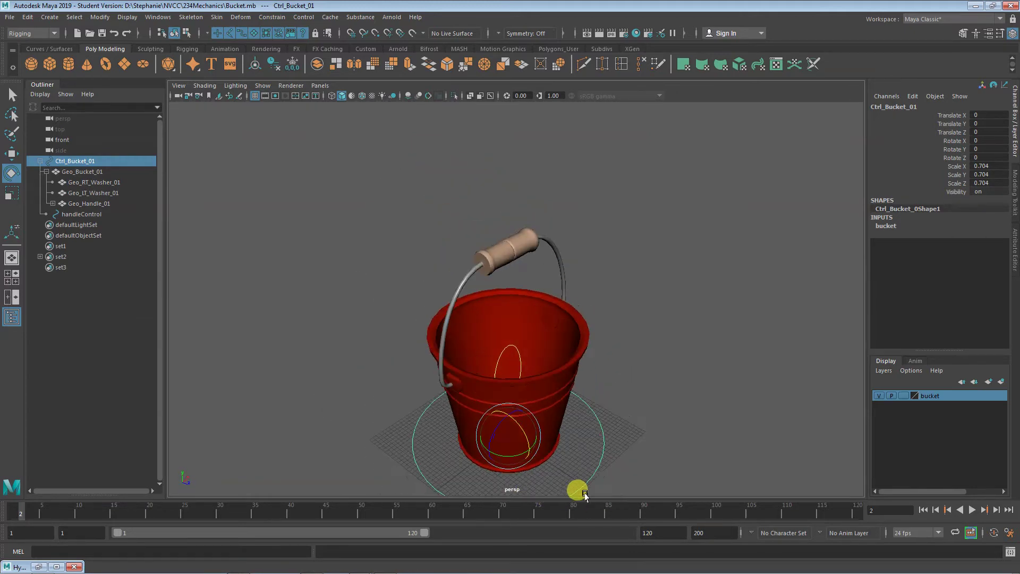
click(493, 340)
alt+drag(492, 340, 513, 451)
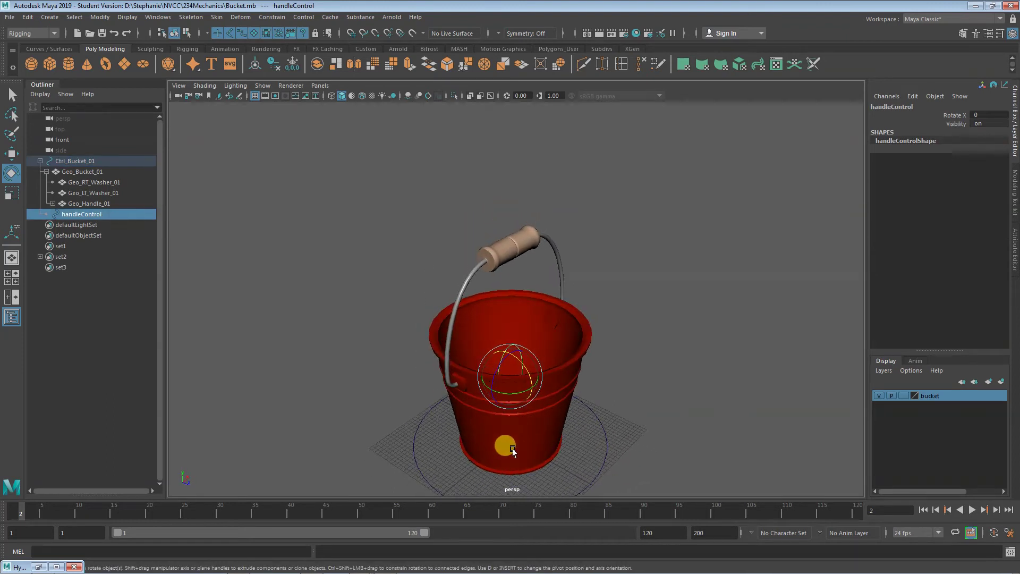
key(w)
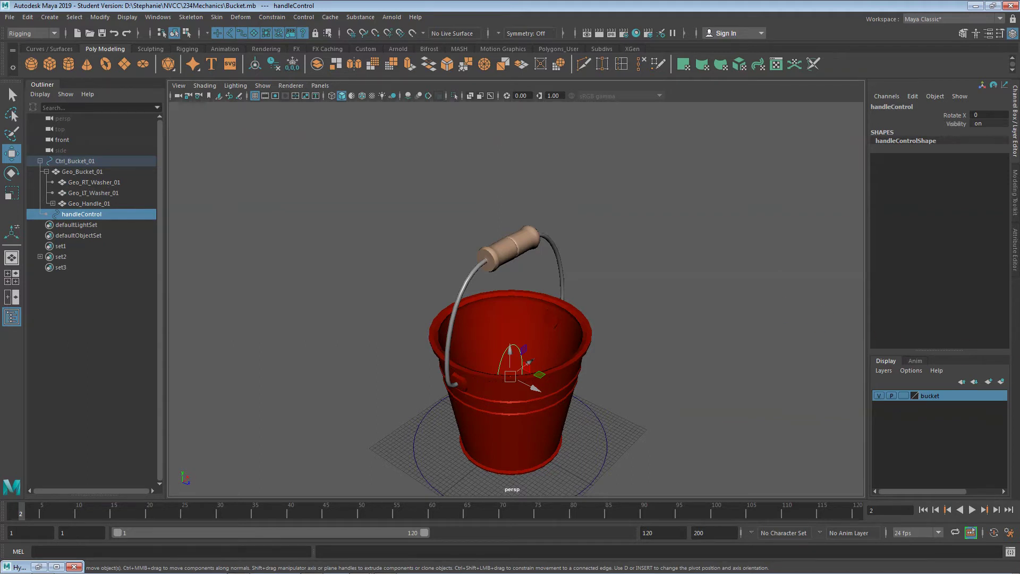
key(ctrl+z)
key(ctrl+z)
key(e)
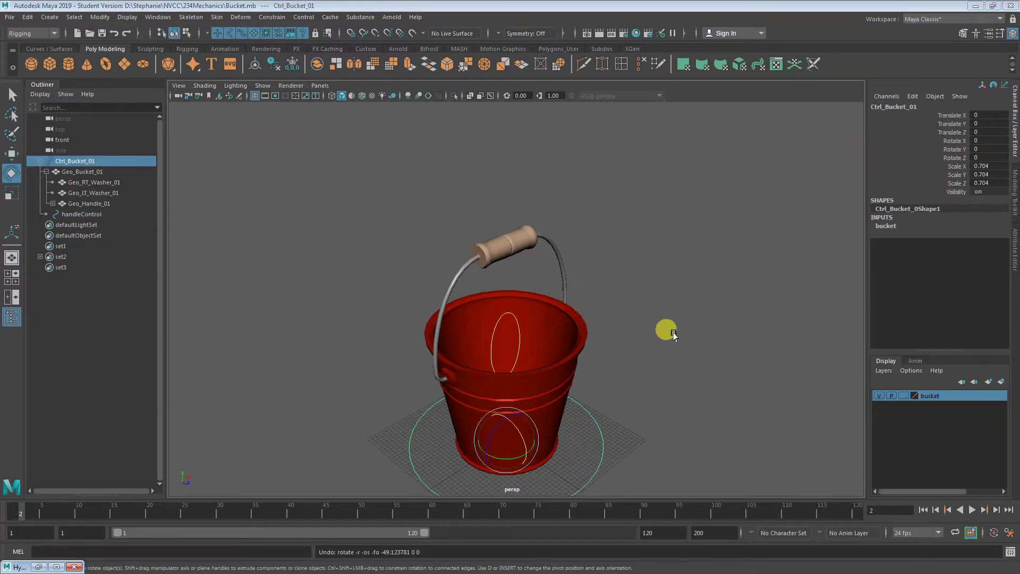
alt+drag(671, 333, 690, 341)
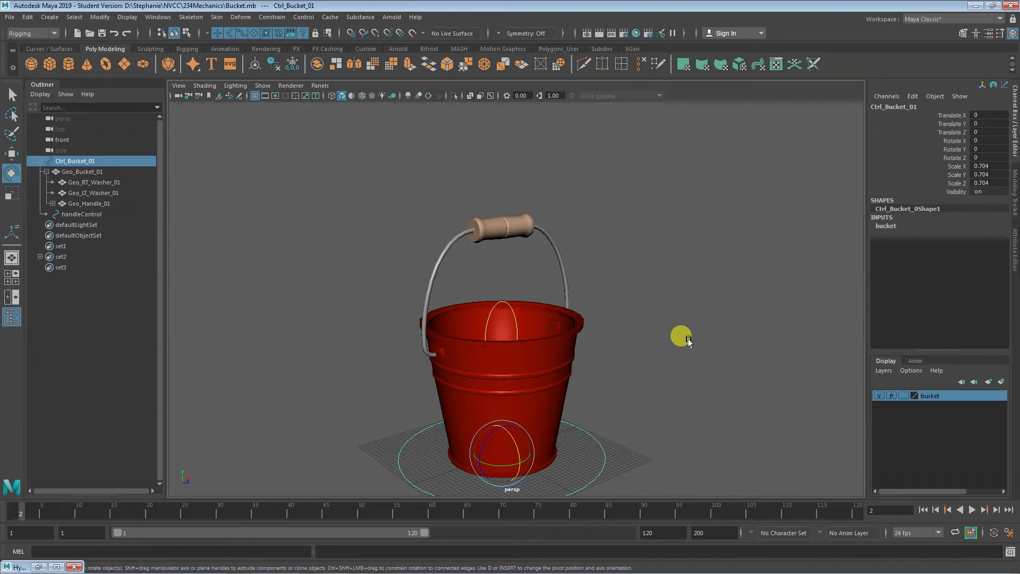
- Review handleControl's keyable and nonkeyable hidden channels in Channel Control, and close it without changes
click(494, 301)
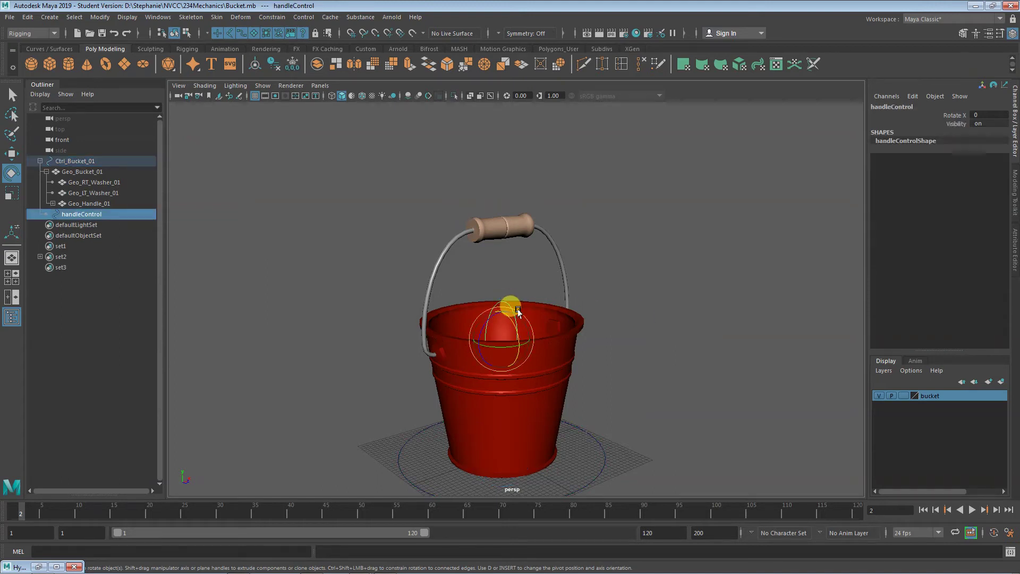
click(156, 17)
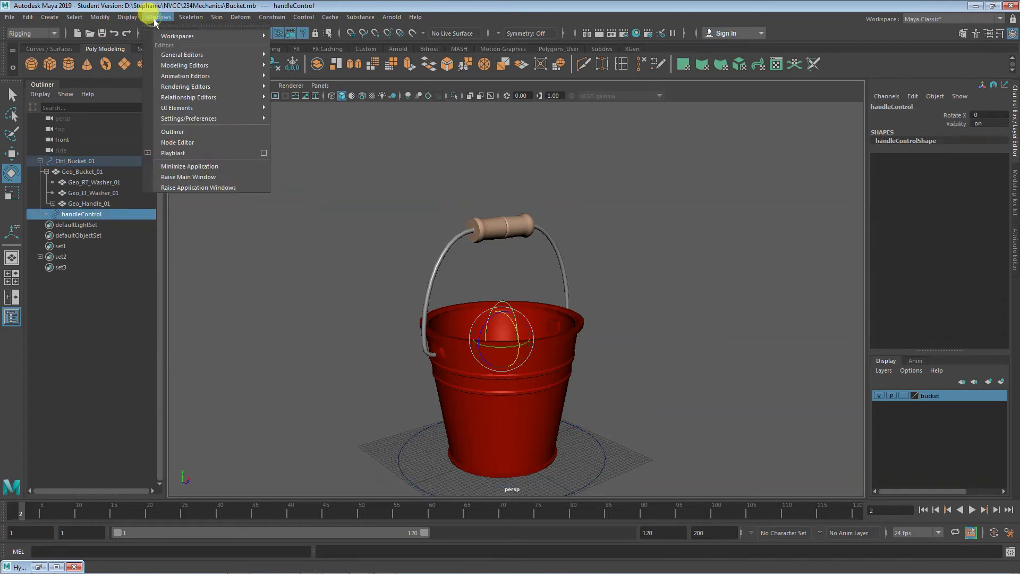
mouse_move(180, 55)
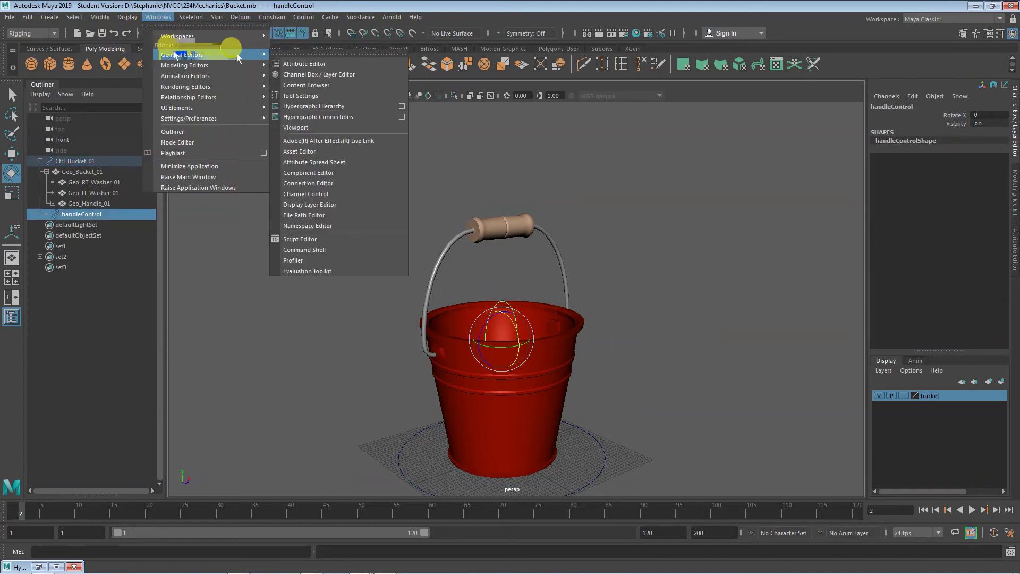
click(342, 193)
drag(628, 194, 622, 346)
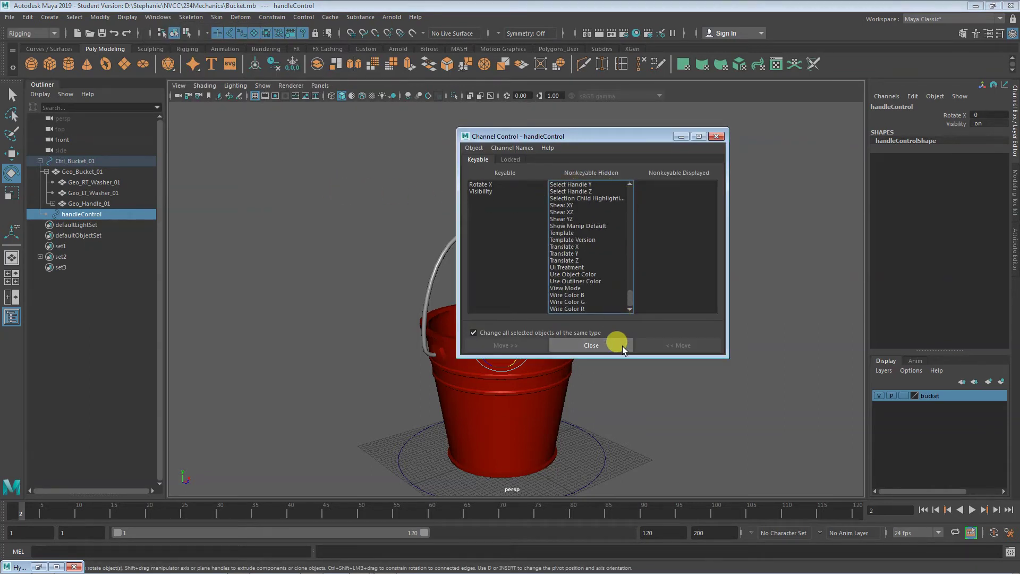
click(623, 345)
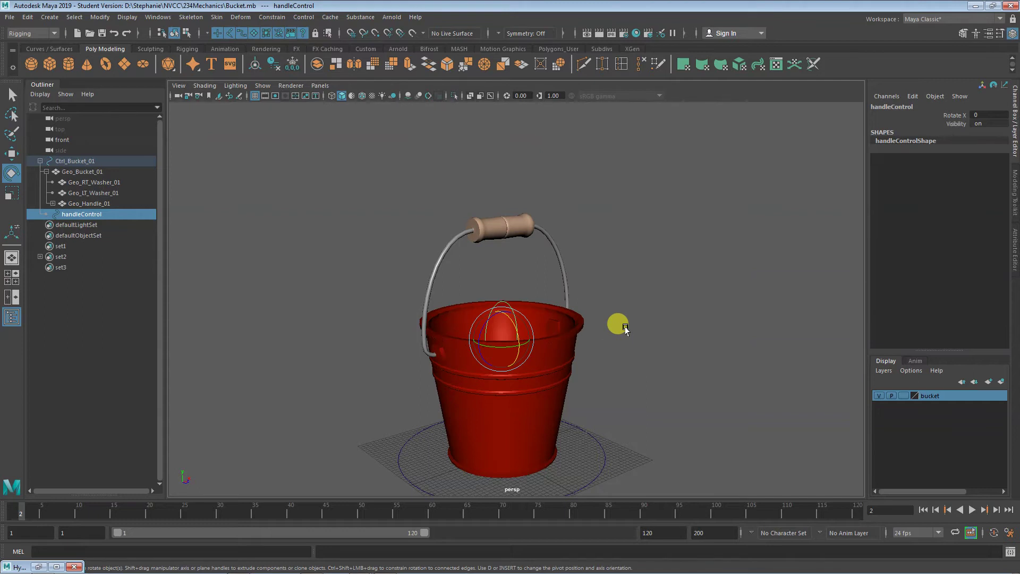
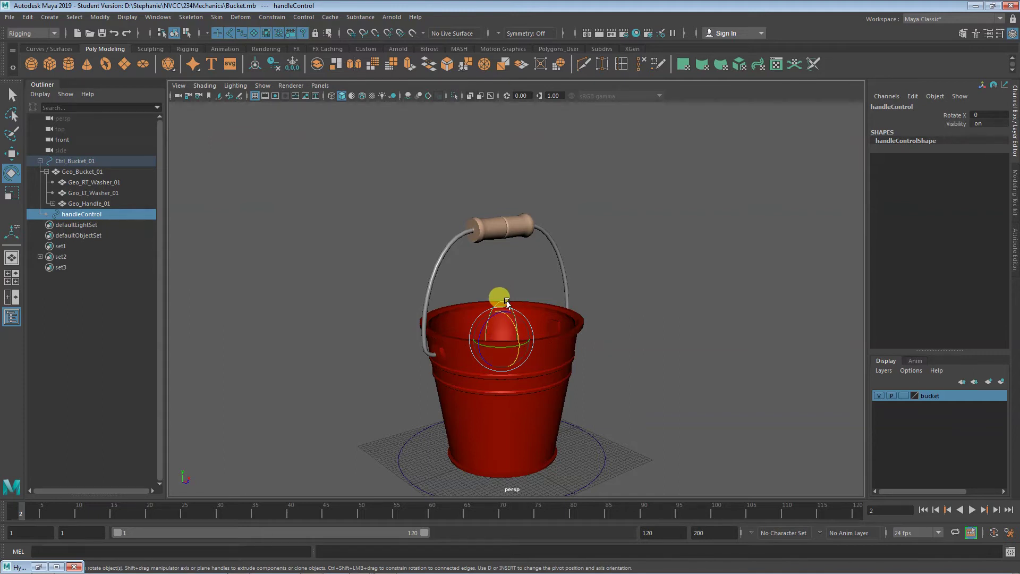
- Test-rotate handleControl about X and Ctrl_Bucket_01 about Y, undoing both rotations
drag(499, 312, 523, 349)
key(ctrl+z)
key(ctrl+z)
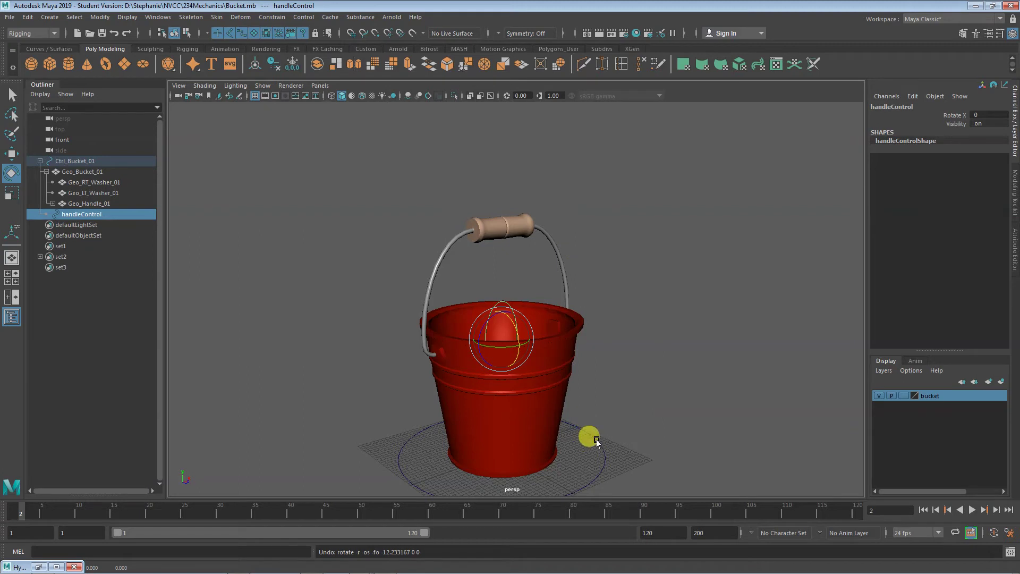
click(596, 441)
drag(494, 455, 502, 460)
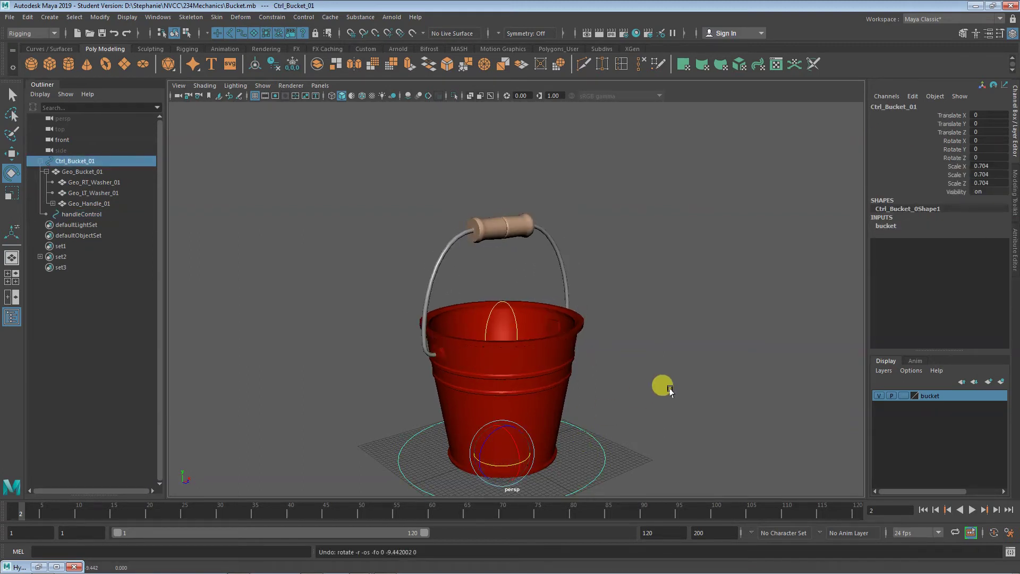
- Save the bucket scene, accepting the student version notice
alt+middle_drag(674, 392, 614, 366)
mouse_move(615, 366)
alt+mouse_down()
mouse_move(627, 353)
mouse_move(661, 355)
mouse_move(598, 353)
mouse_move(667, 382)
mouse_move(602, 361)
alt+mouse_up()
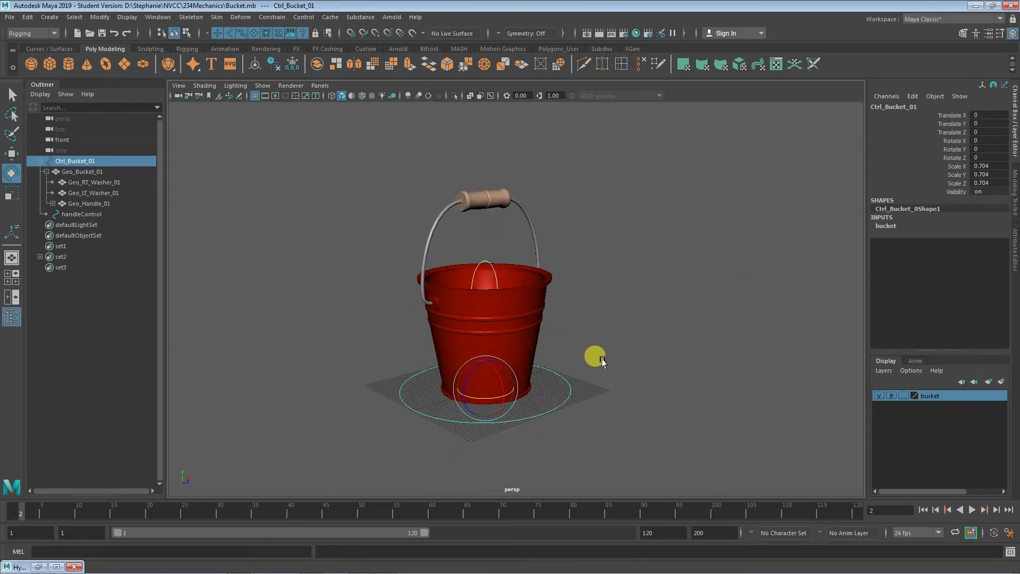
alt+middle_drag(595, 360, 654, 371)
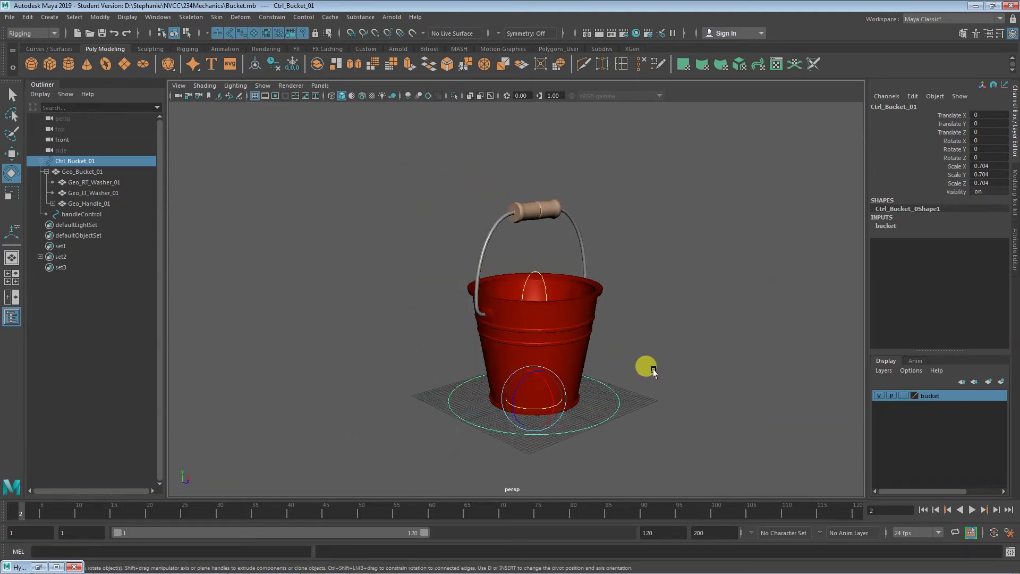
key(q)
key(ctrl+s)
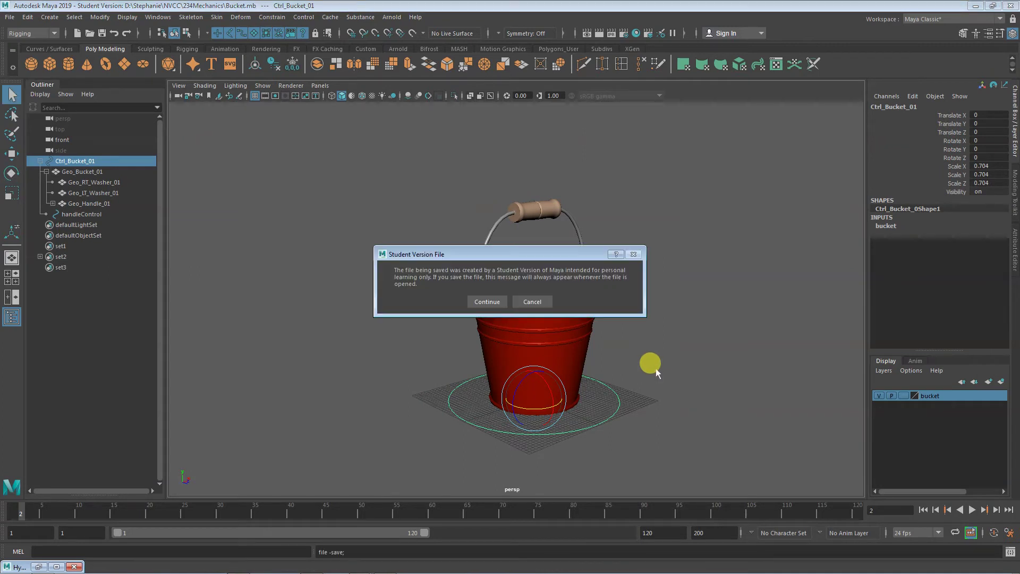
click(487, 302)
key(e)
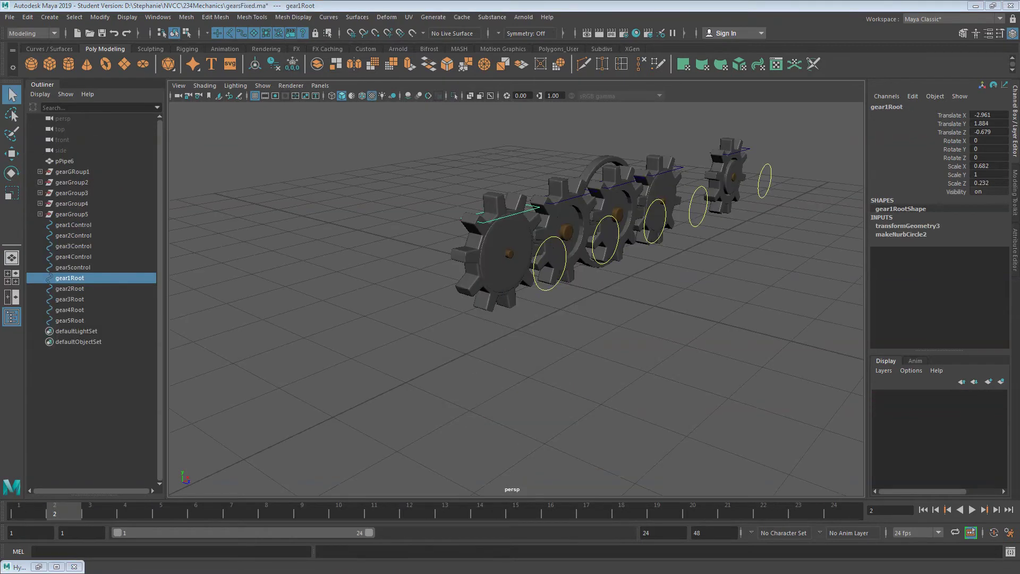
- In the gearsFixed.ma scene, test-rotate gear5control about Z and undo the rotation
alt+middle_drag(664, 403, 609, 417)
alt+drag(610, 417, 680, 308)
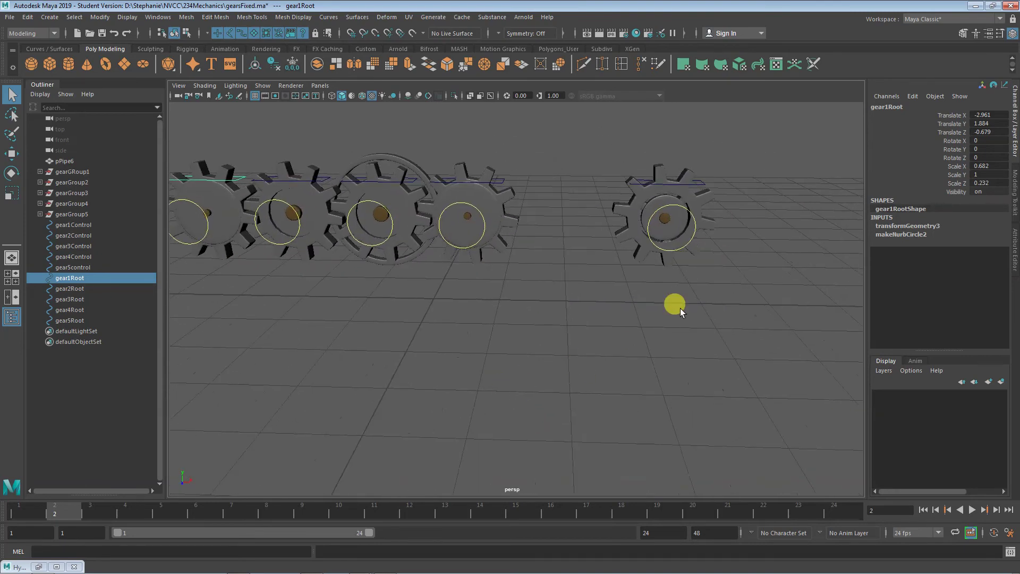
click(695, 233)
key(w)
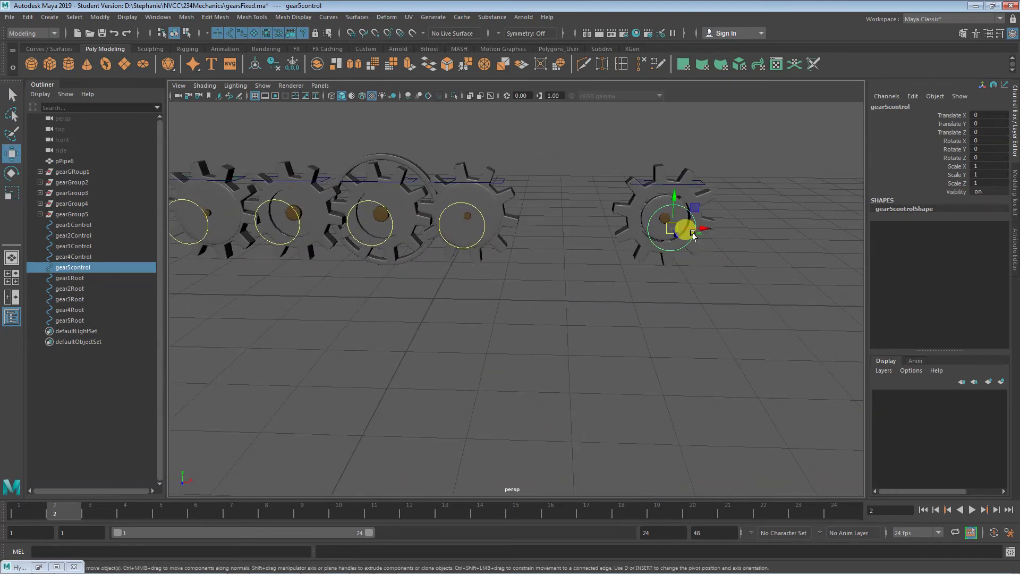
key(e)
drag(687, 219, 661, 222)
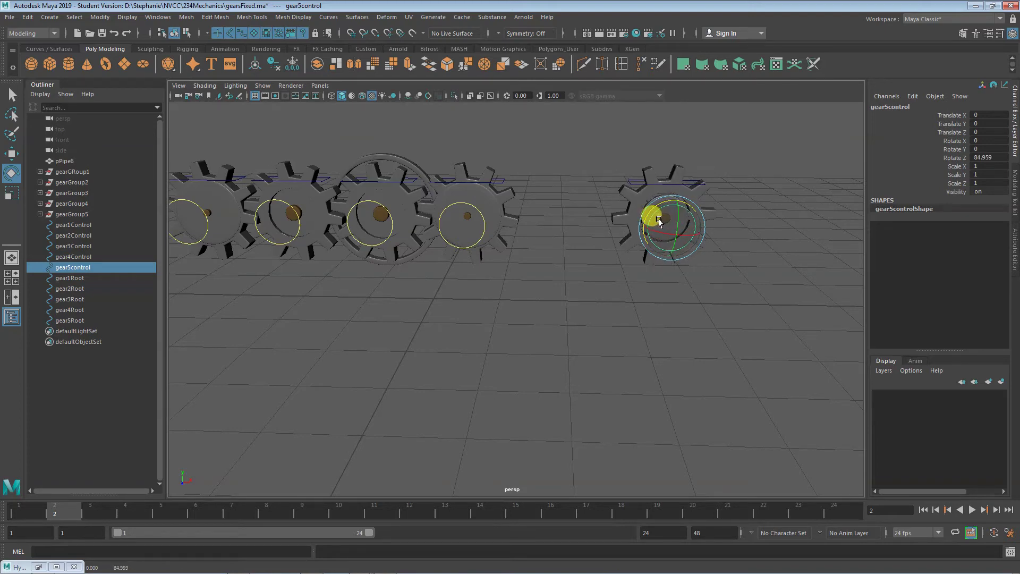
key(ctrl+z)
- Select gear4Control, the circular control in front of the fourth gear
alt+drag(524, 292, 599, 322)
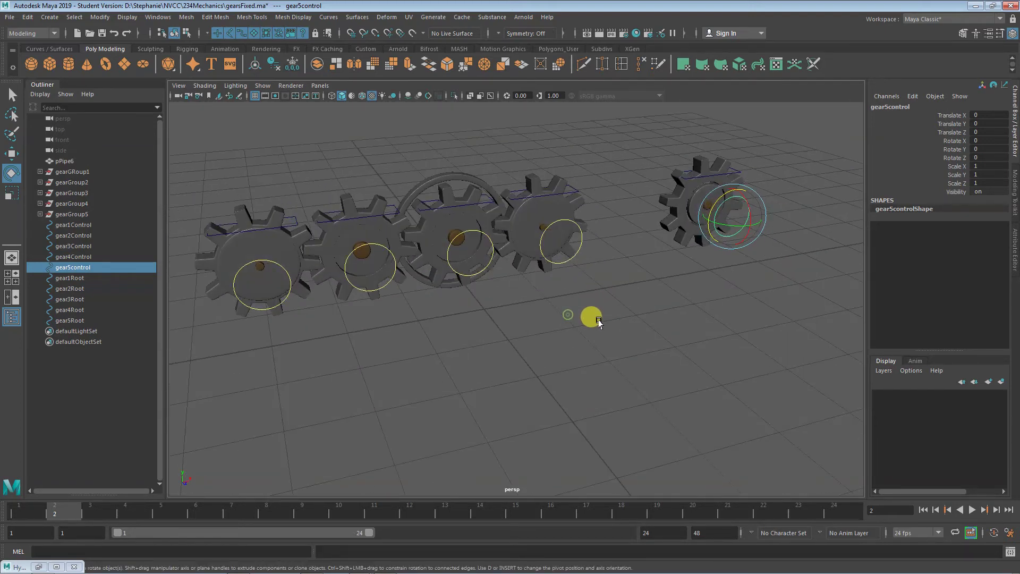
click(575, 235)
click(580, 240)
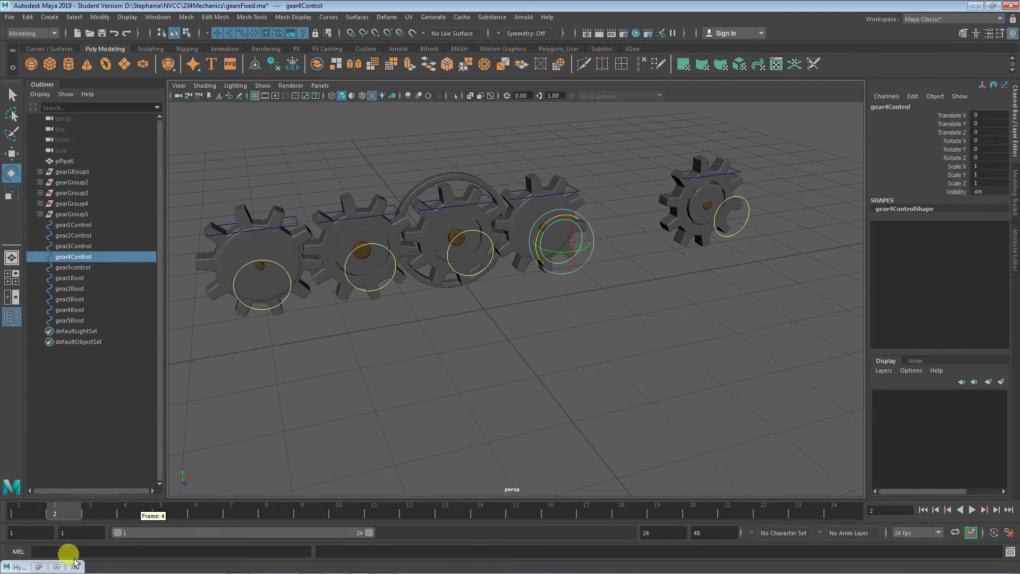
- Examine the gear groups, their orient constraints and the control curves in the Hypergraph Hierarchy, and close it
click(37, 564)
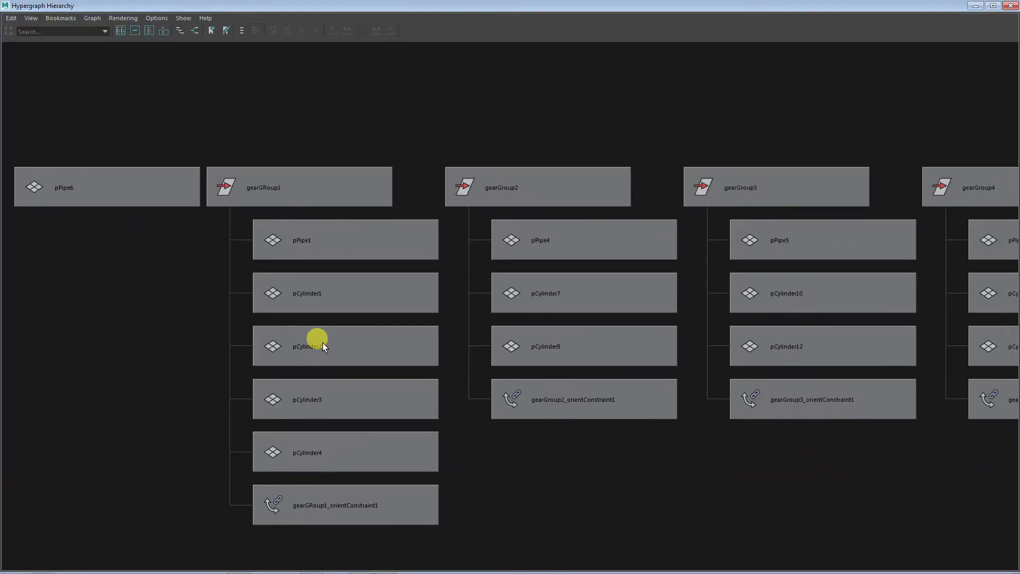
click(388, 458)
click(501, 416)
click(780, 372)
click(765, 469)
alt+middle_drag(765, 469, 529, 458)
alt+middle_drag(767, 421, 335, 448)
click(195, 289)
click(510, 252)
click(1008, 7)
alt+drag(365, 413, 493, 286)
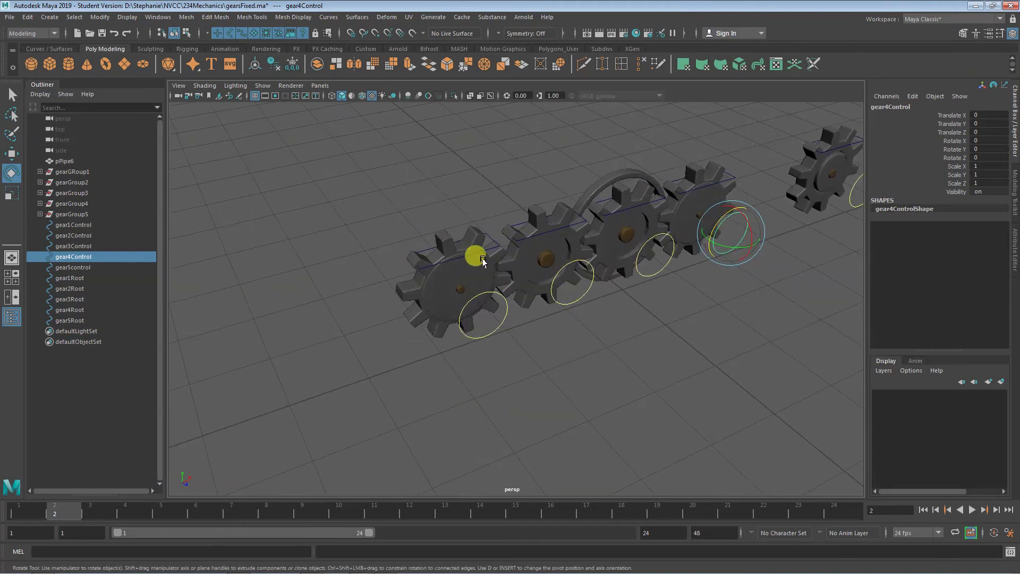
- Create a NURBS square and move it along negative X into the empty area in front of the gears
click(489, 235)
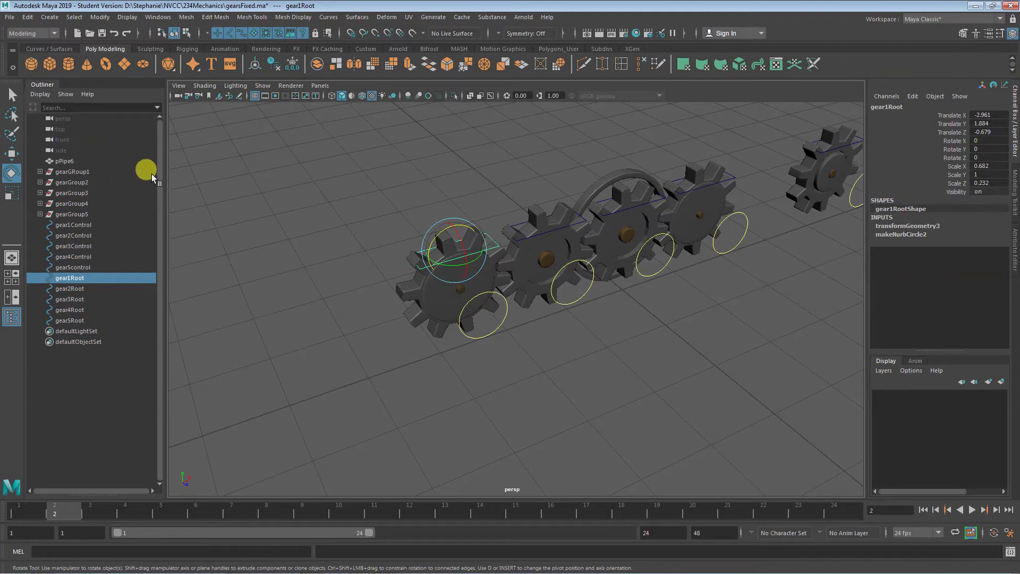
click(49, 17)
mouse_move(68, 43)
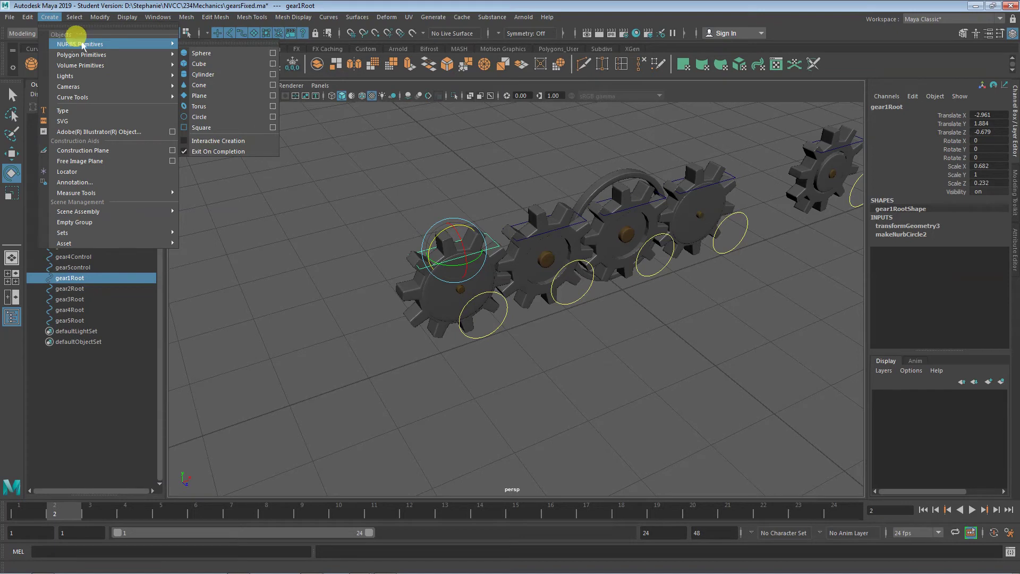
click(245, 126)
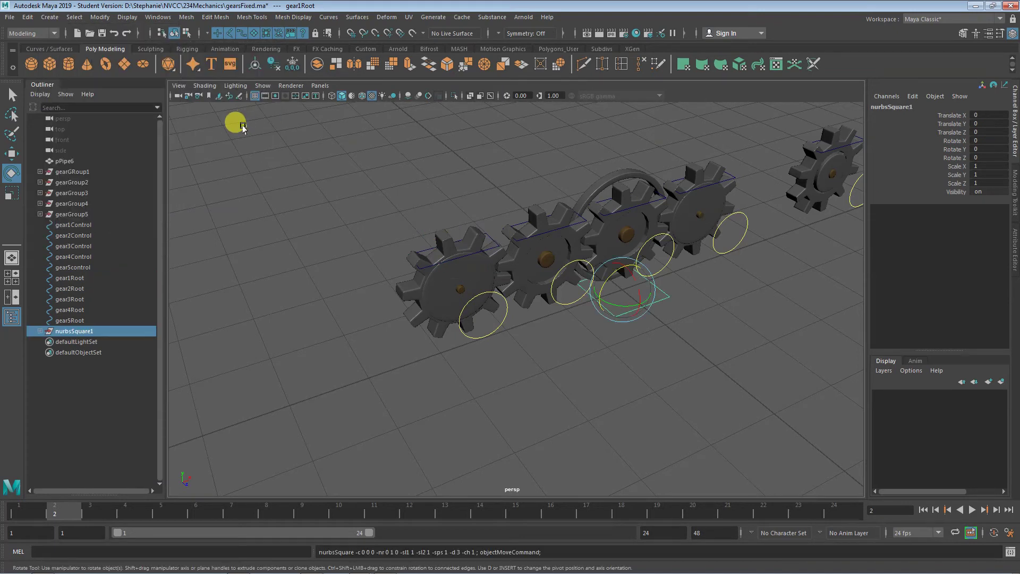
drag(640, 282, 301, 296)
- Pull the bottomnurbsSquare1 and rightnurbsSquare1 edge curves away from the square, shifting the latter about 0.301 in X
click(298, 318)
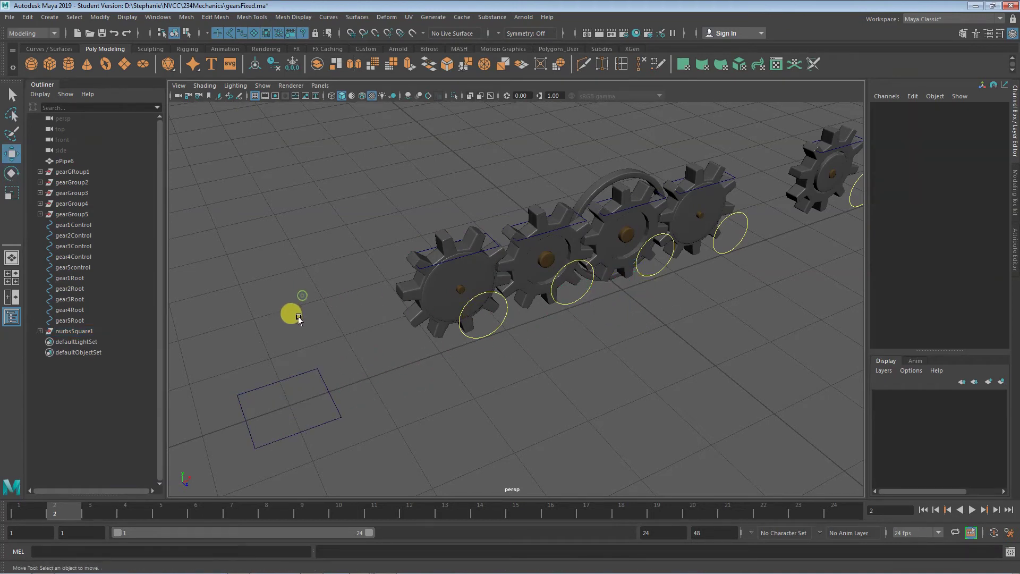
click(287, 379)
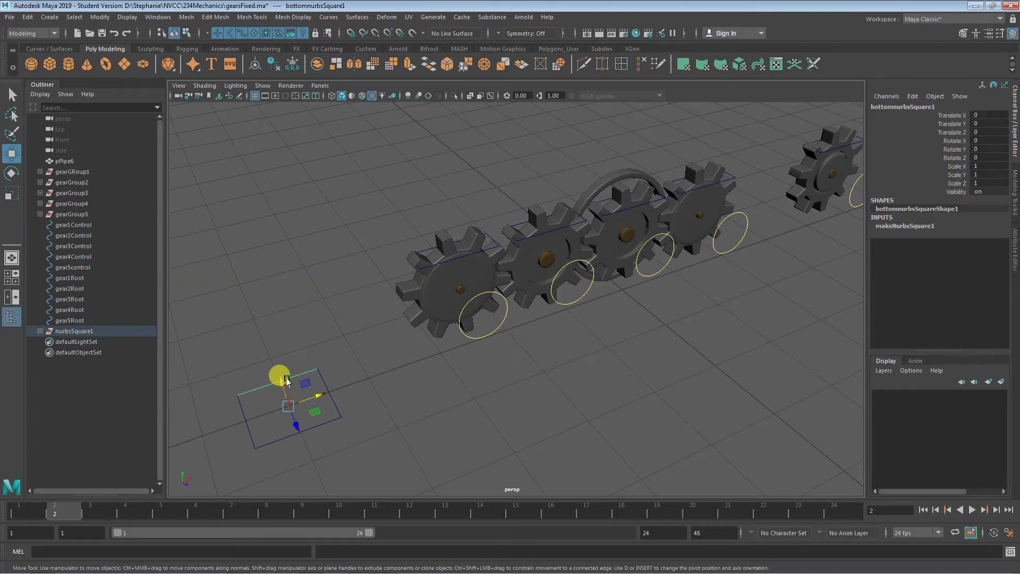
drag(284, 418, 311, 392)
click(319, 393)
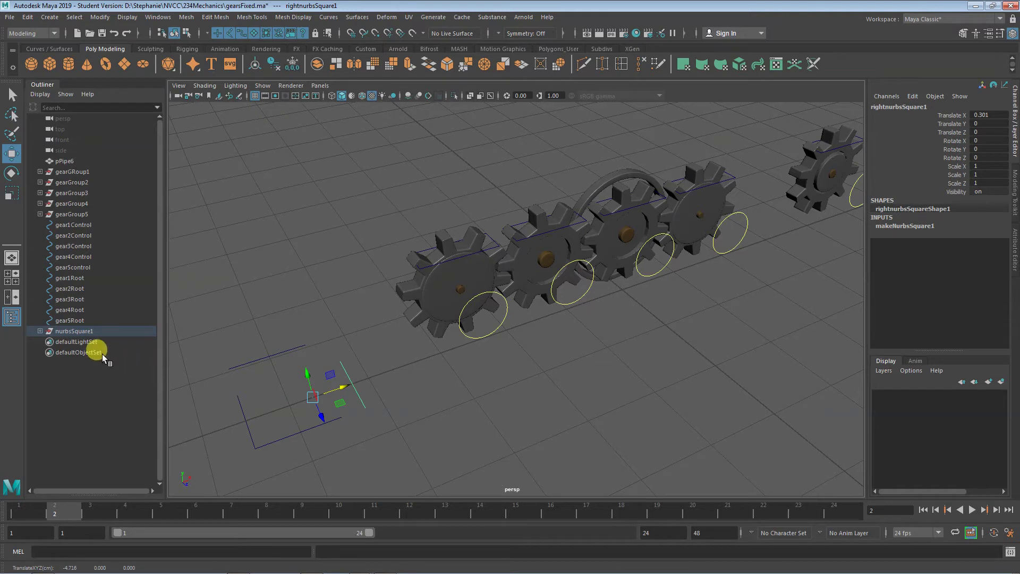
- Expand the nurbsSquare1 group to review its members and delete the four separate edge curves
click(40, 331)
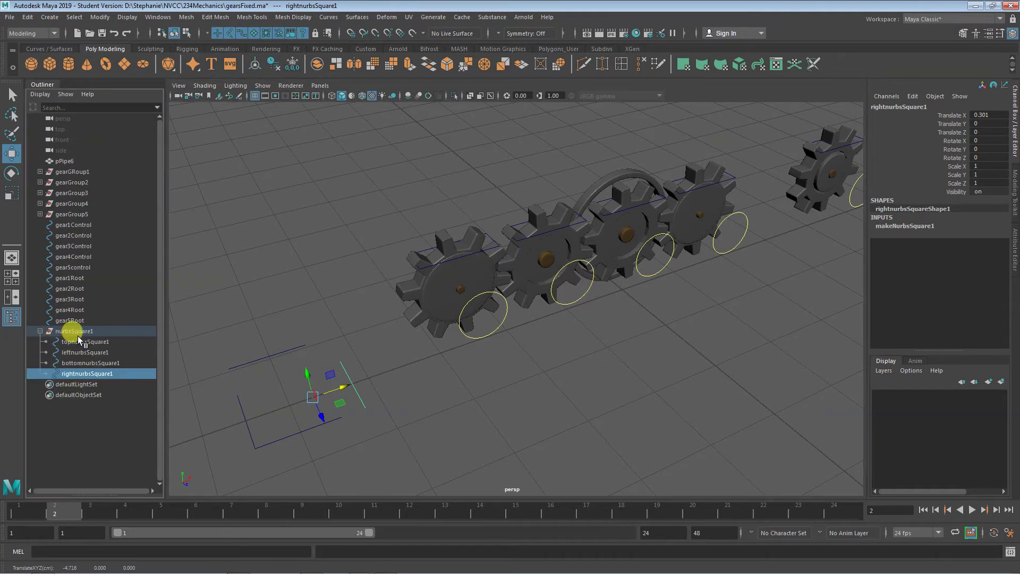
click(74, 331)
click(80, 342)
click(83, 353)
click(85, 363)
click(88, 374)
drag(177, 323, 355, 455)
key(Delete)
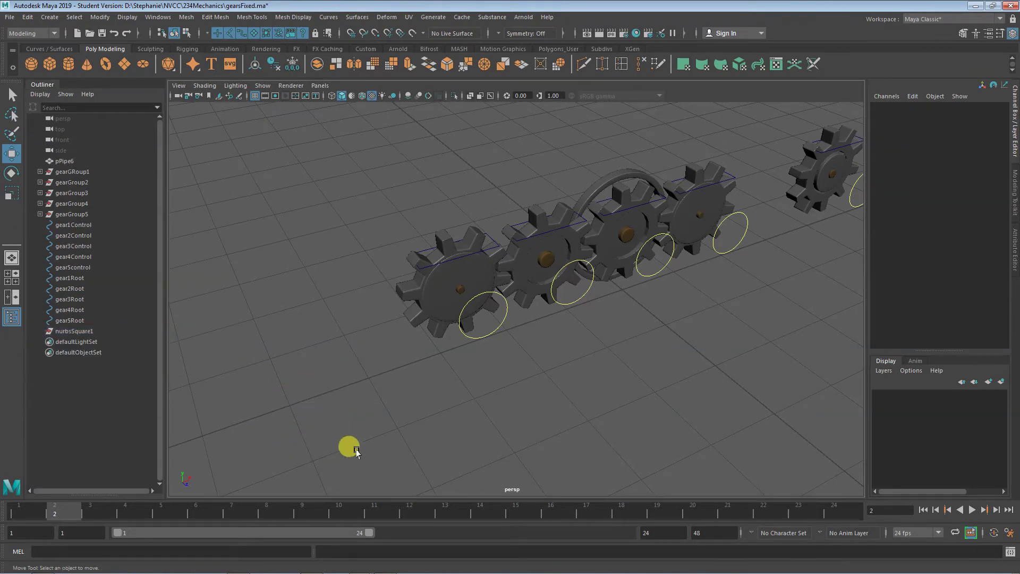
- Create a NURBS circle and move it along X to about -4.943, away from the gears
alt+middle_drag(463, 471, 455, 456)
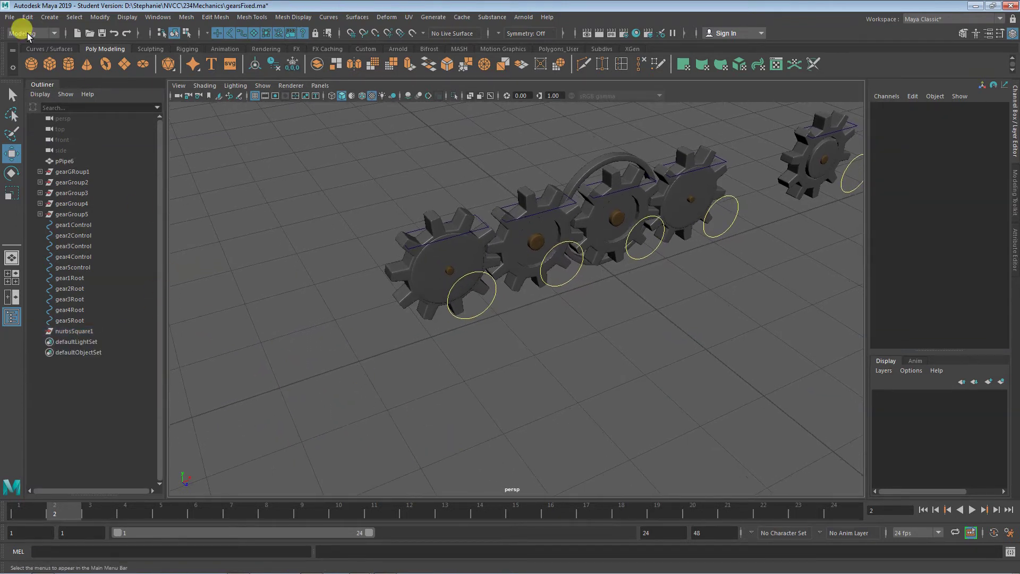
click(49, 17)
mouse_move(77, 44)
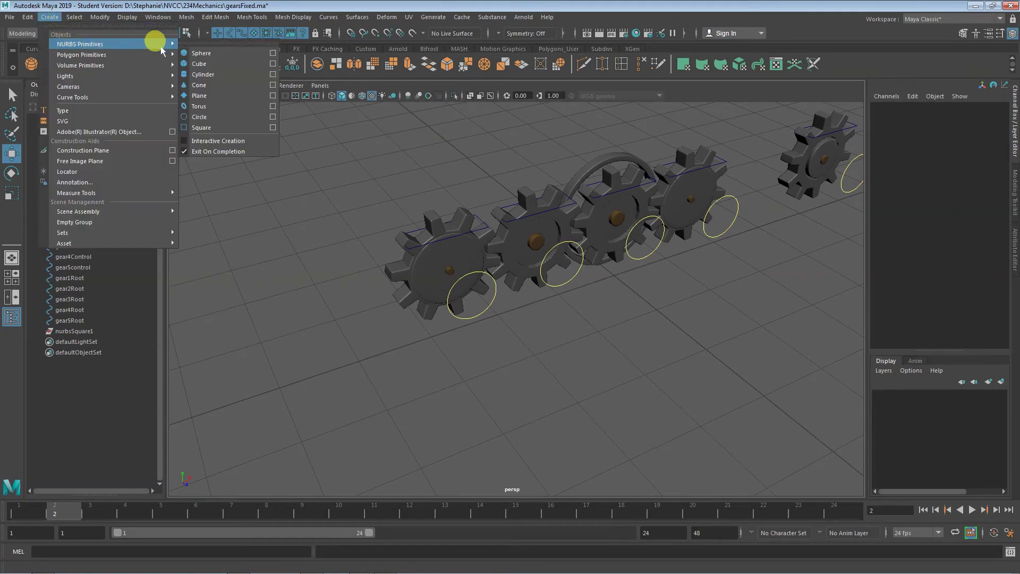
click(224, 117)
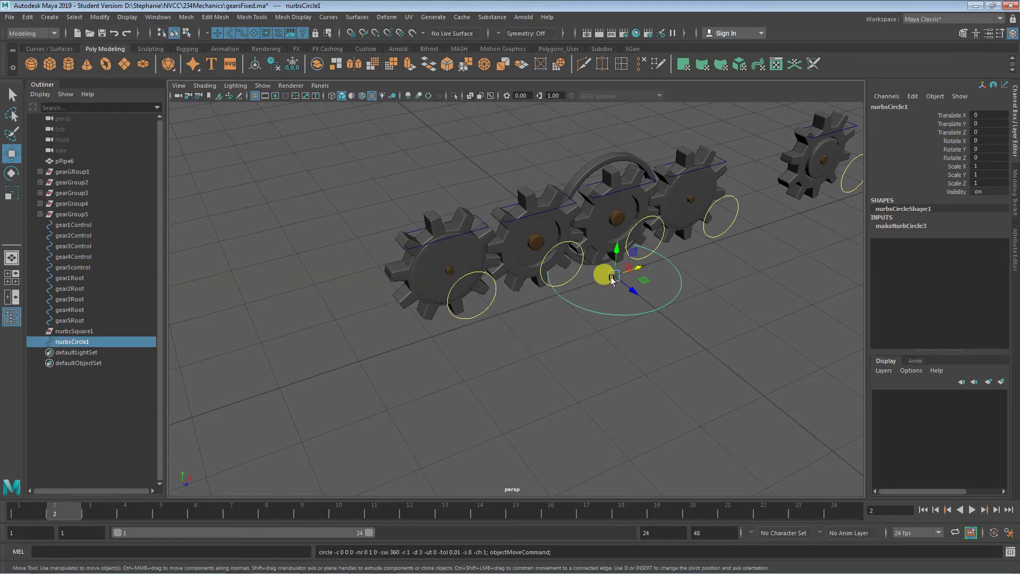
drag(621, 266, 302, 358)
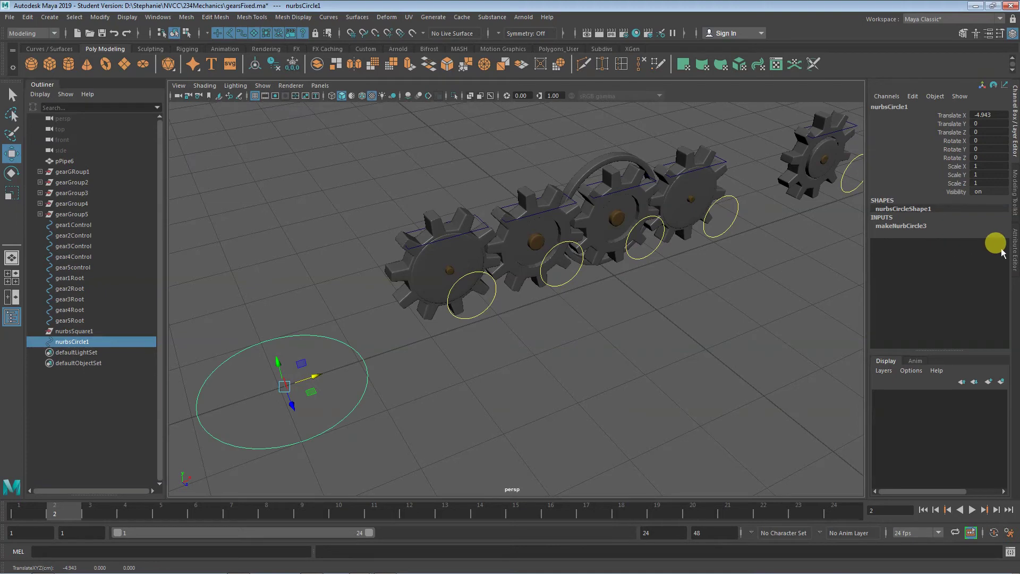
- Change the new circle's degree to Linear and its sections to 4 to make it four-sided
click(1014, 249)
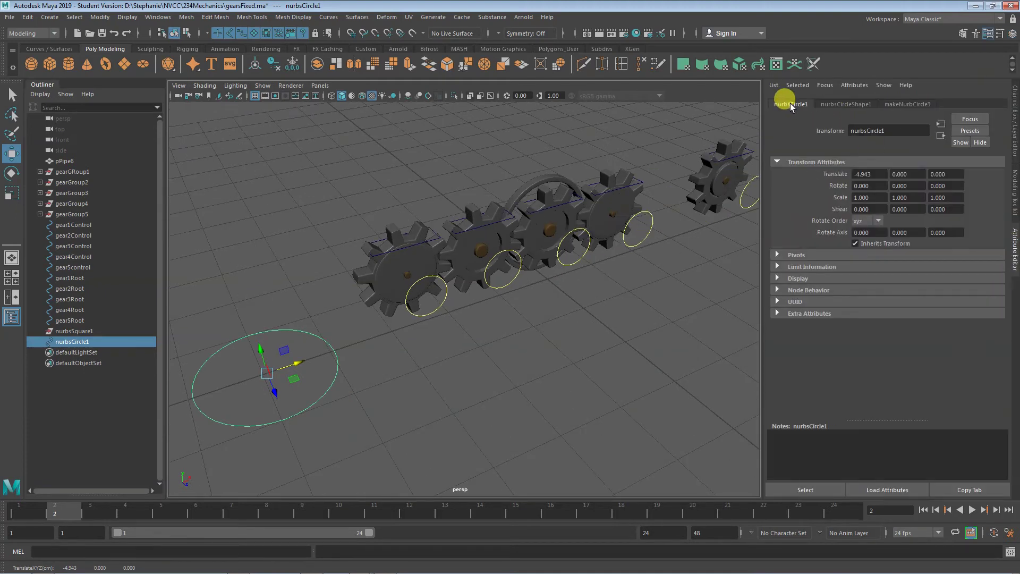
click(903, 104)
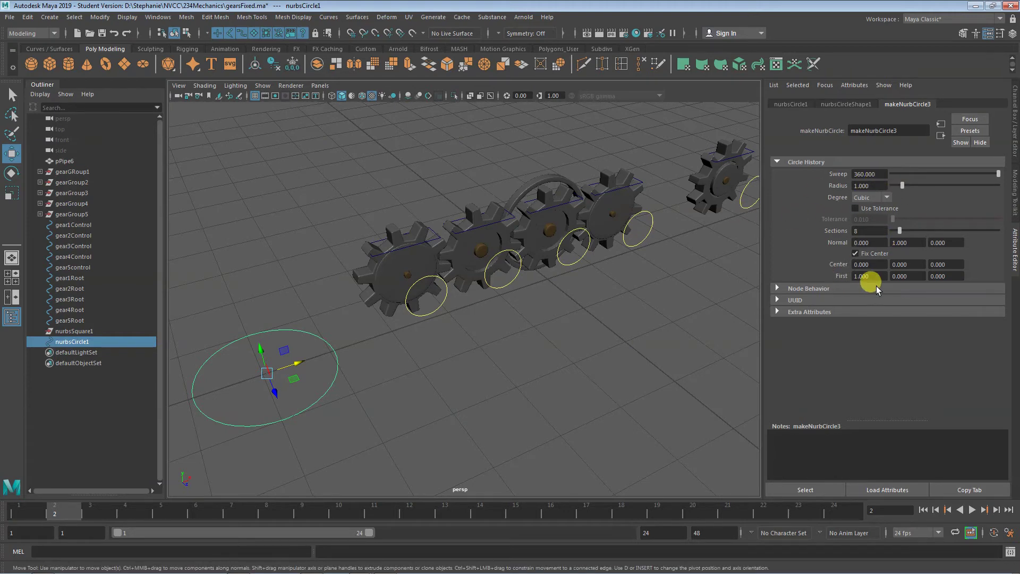
click(870, 198)
click(870, 208)
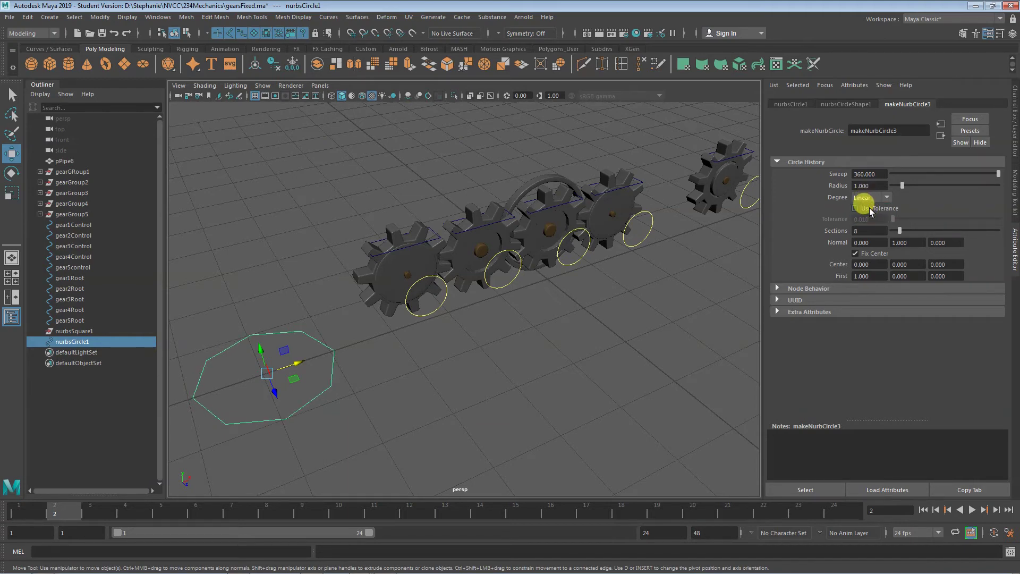
drag(873, 230, 837, 232)
text(4)
key(Return)
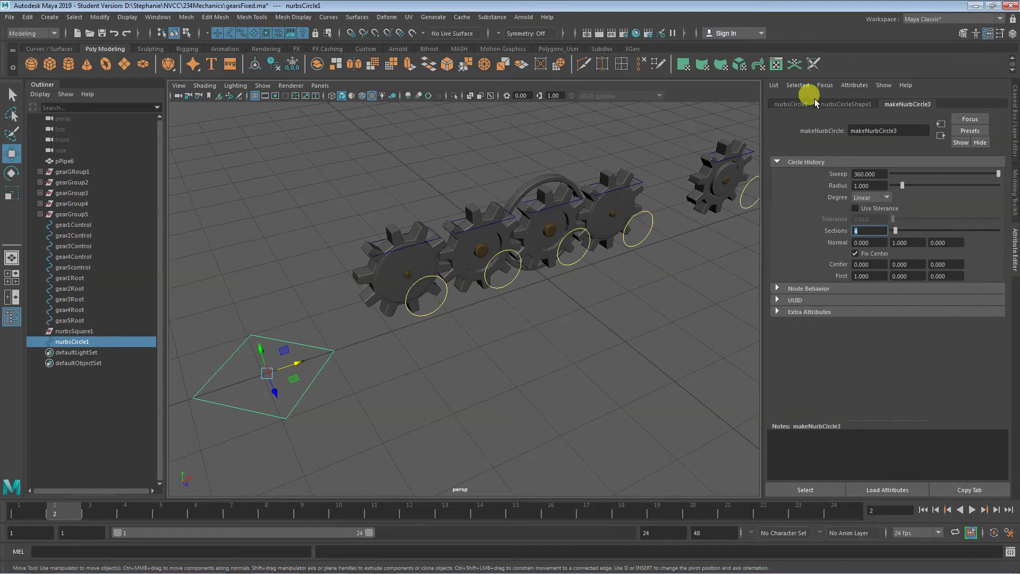
- Set the four-sided curve's Rotate Y to 45 so its edges align with the grid
click(791, 103)
click(906, 185)
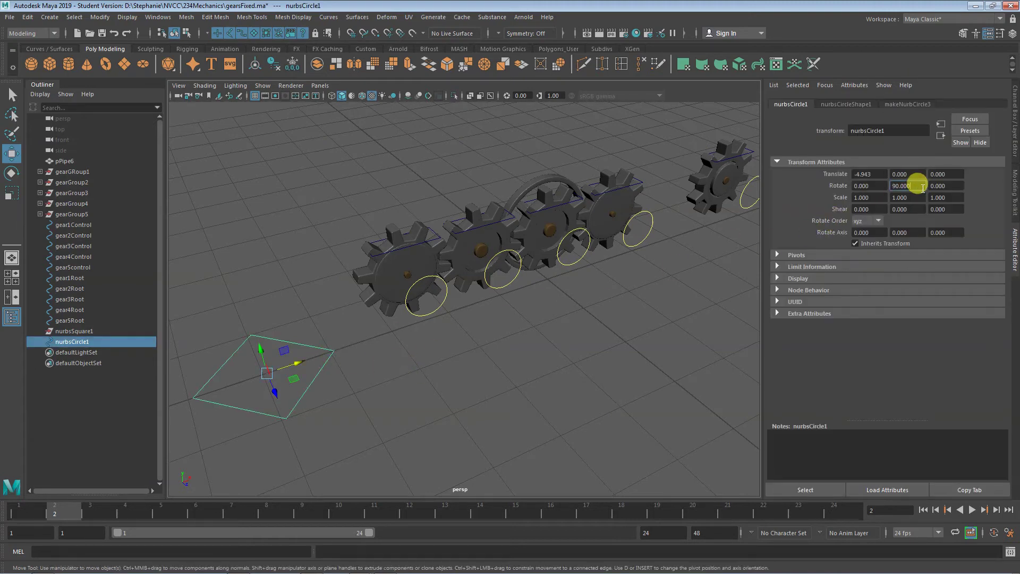
drag(941, 187, 853, 189)
text(56465)
key(Return)
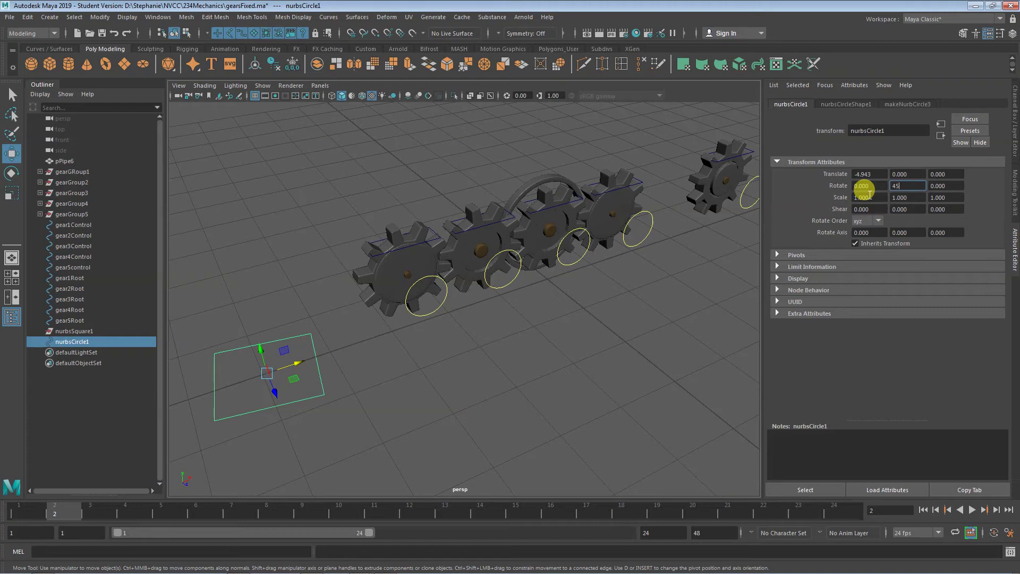
text(45)
key(Return)
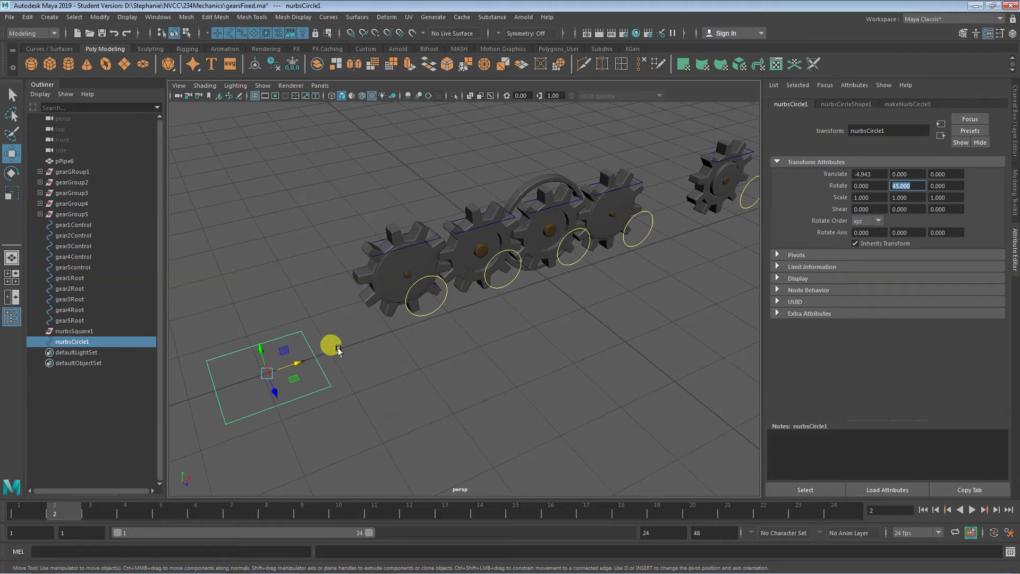
- Freeze the rotation of the square-shaped nurbsCircle1 curve
click(1015, 113)
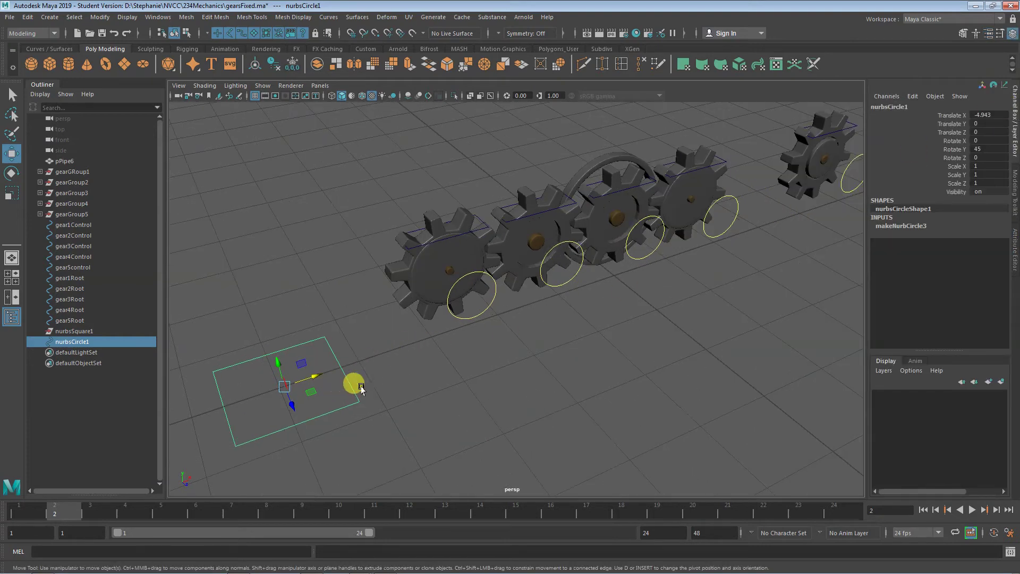
key(e)
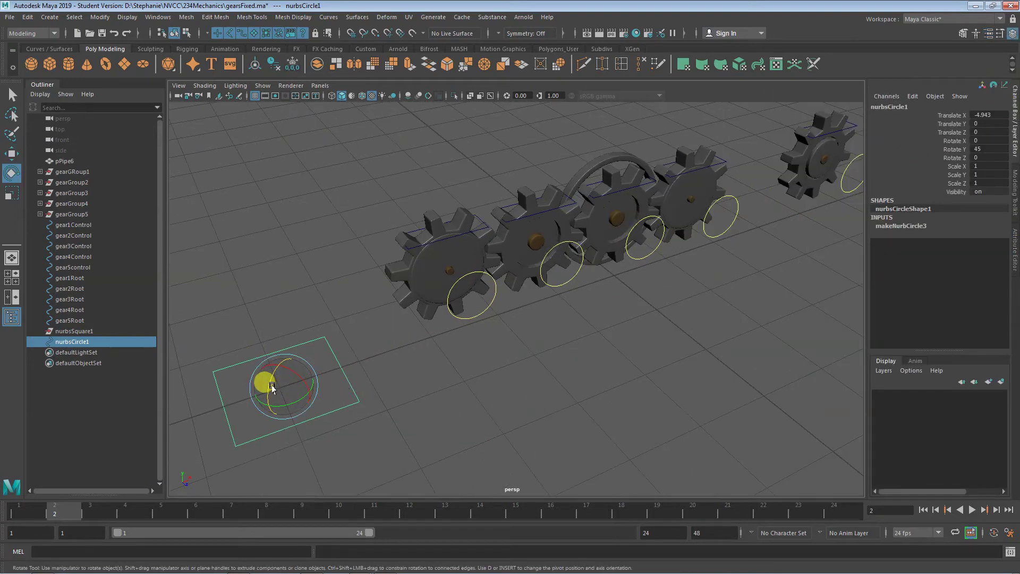
click(952, 149)
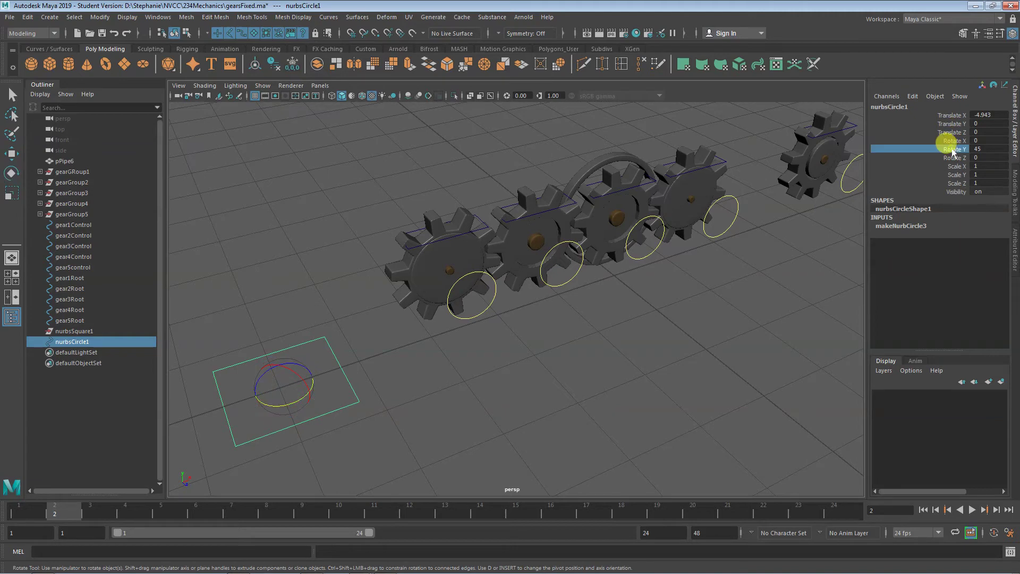
right_click(952, 152)
mouse_move(930, 337)
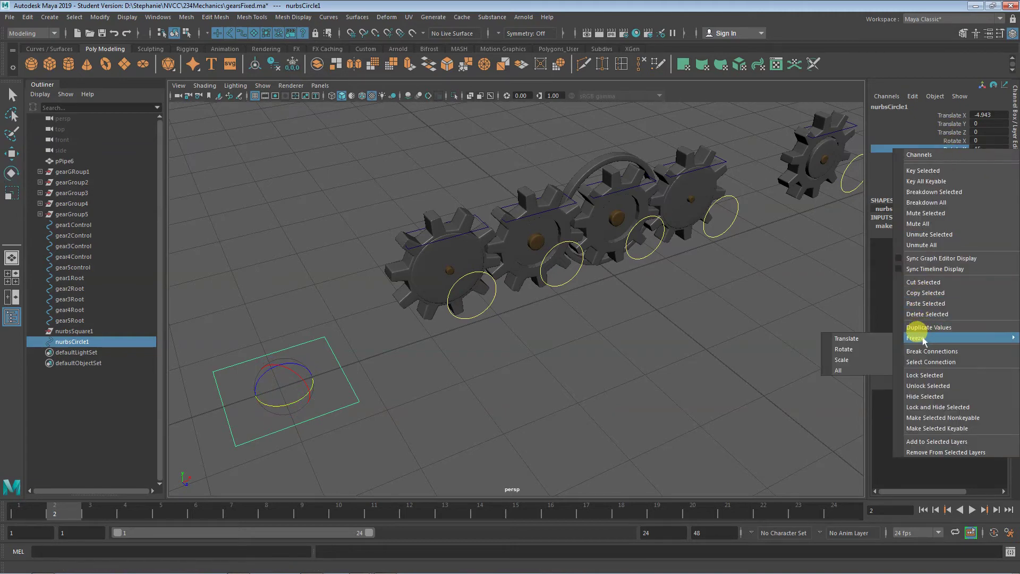
click(846, 349)
- Delete the square-shaped nurbsCircle1 curve
click(393, 375)
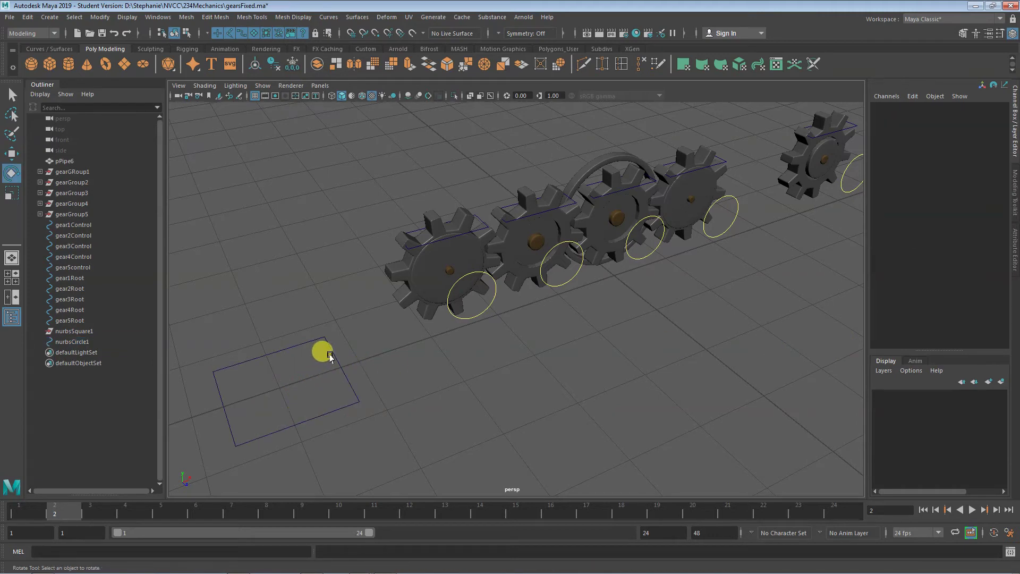
click(289, 378)
click(280, 364)
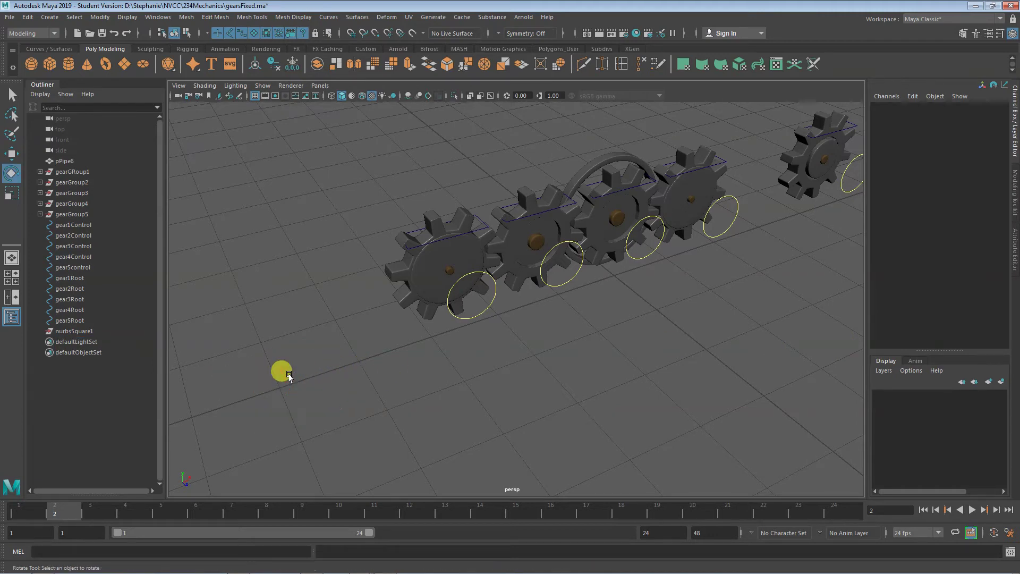
- Select gear1Root through gear5Root and move them down beneath the gears to a Translate Y of about 0.647
click(477, 219)
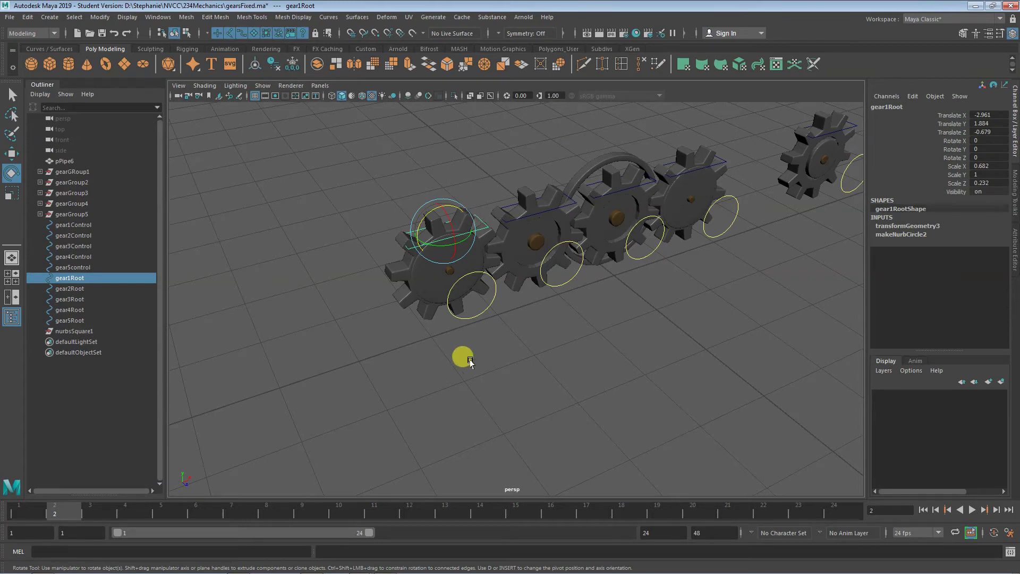
key(w)
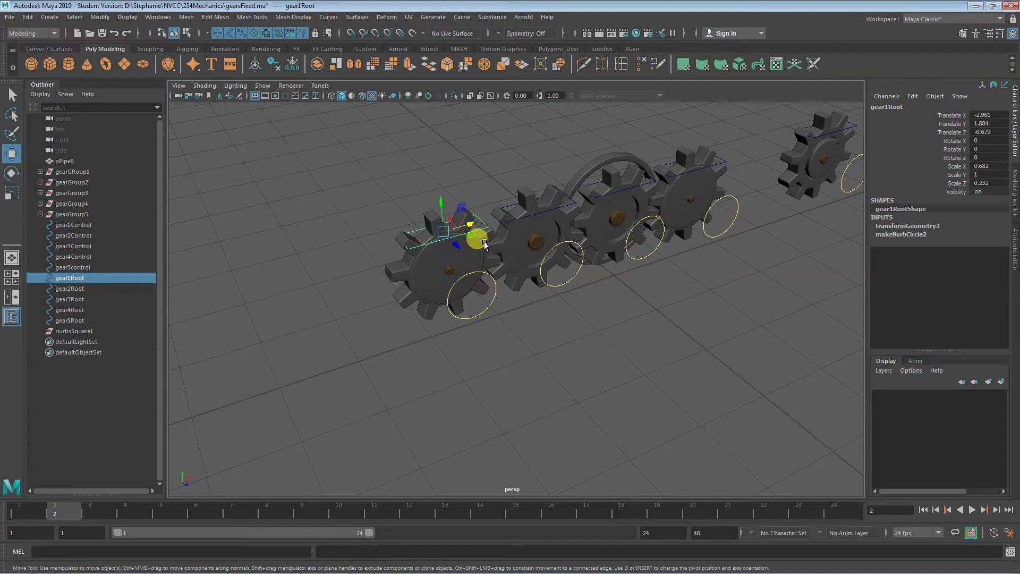
shift+click(69, 320)
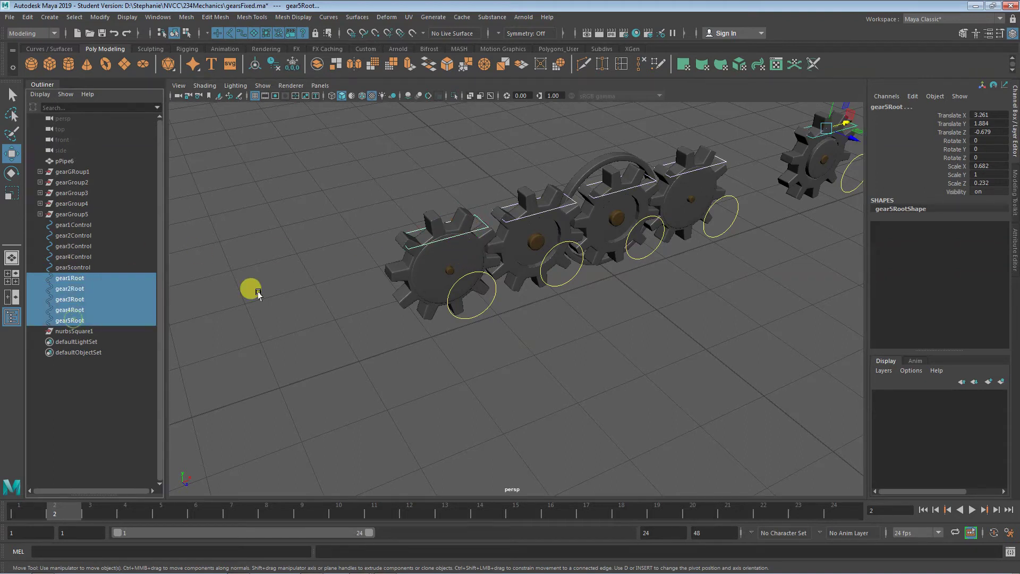
drag(824, 104, 818, 182)
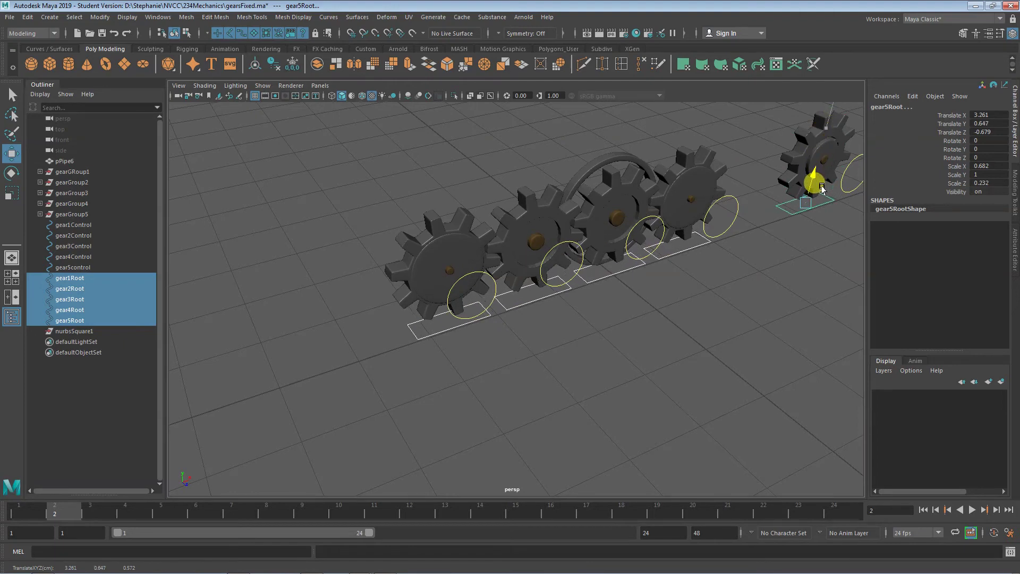
- In the front view, lower the five gear root curves slightly to a Translate Y of about 0.566, and check them in perspective
key(space)
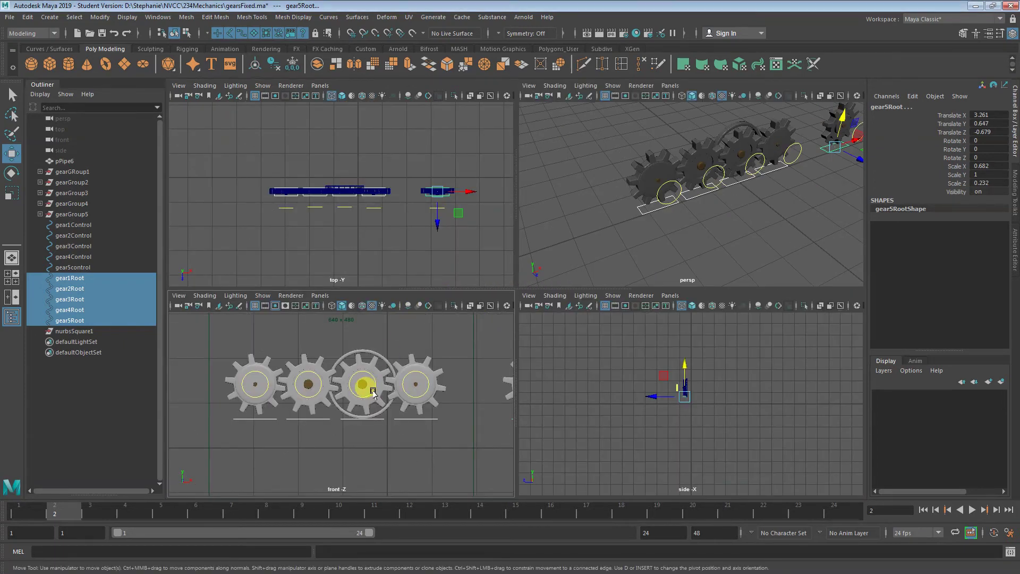
key(space)
alt+middle_drag(658, 368, 515, 353)
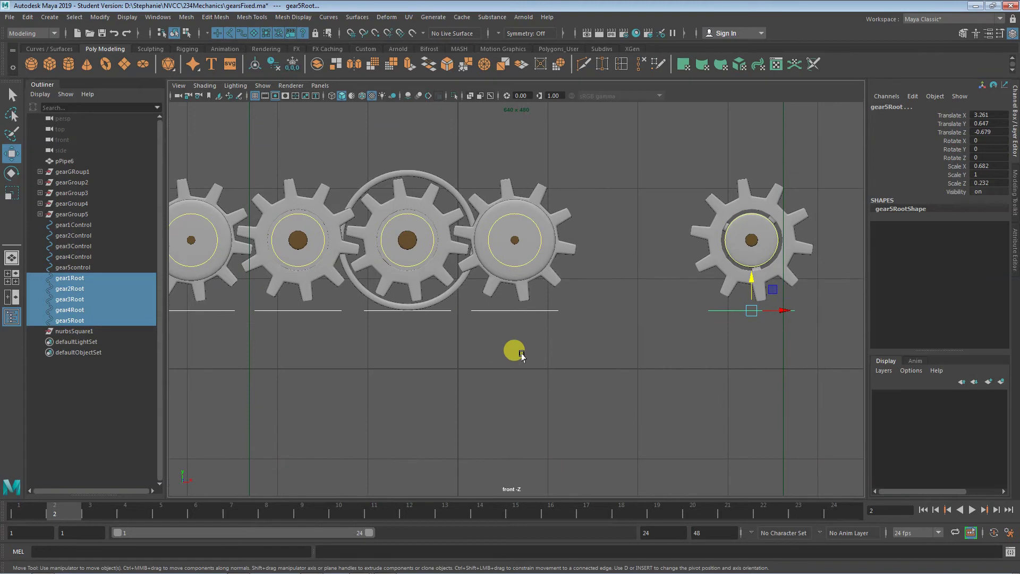
scroll(515, 353, down, 3)
drag(685, 277, 685, 282)
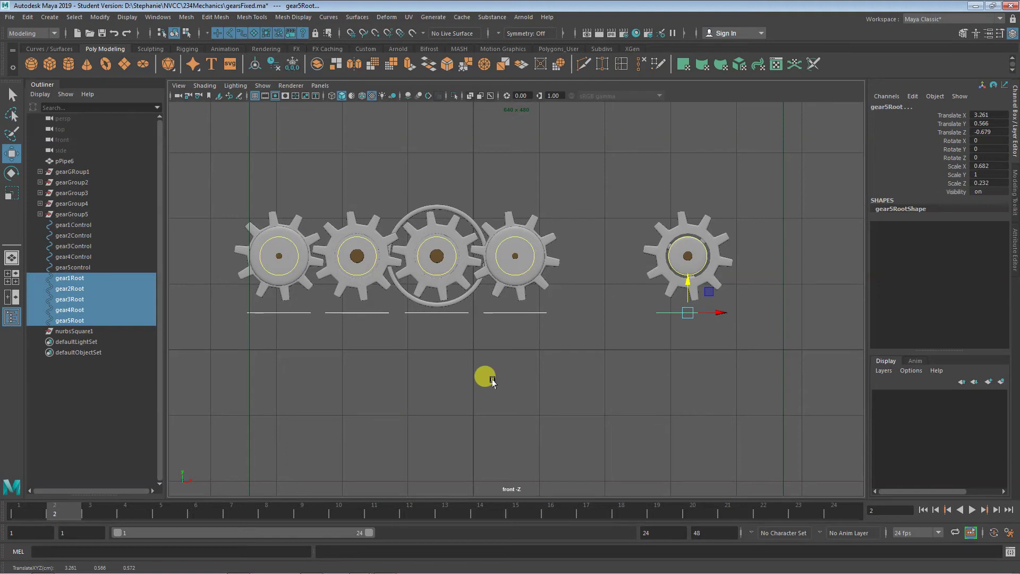
click(492, 381)
key(space)
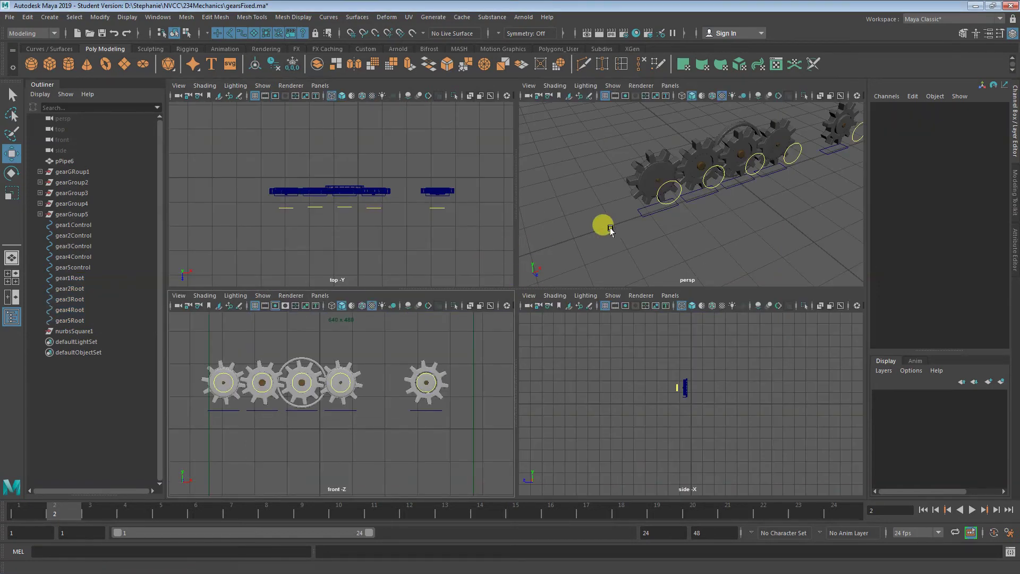
key(space)
alt+drag(462, 369, 489, 369)
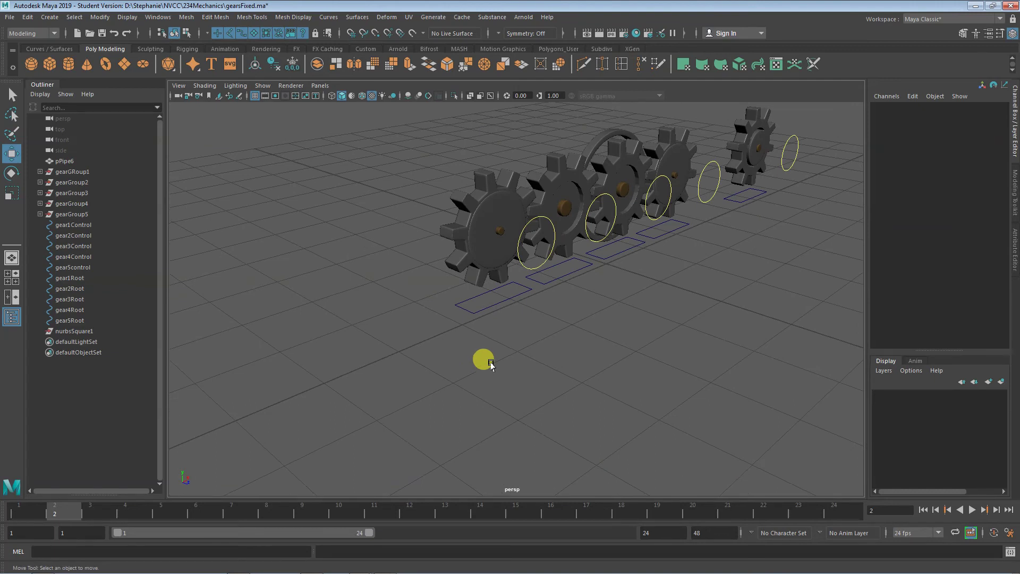
alt+drag(491, 364, 480, 361)
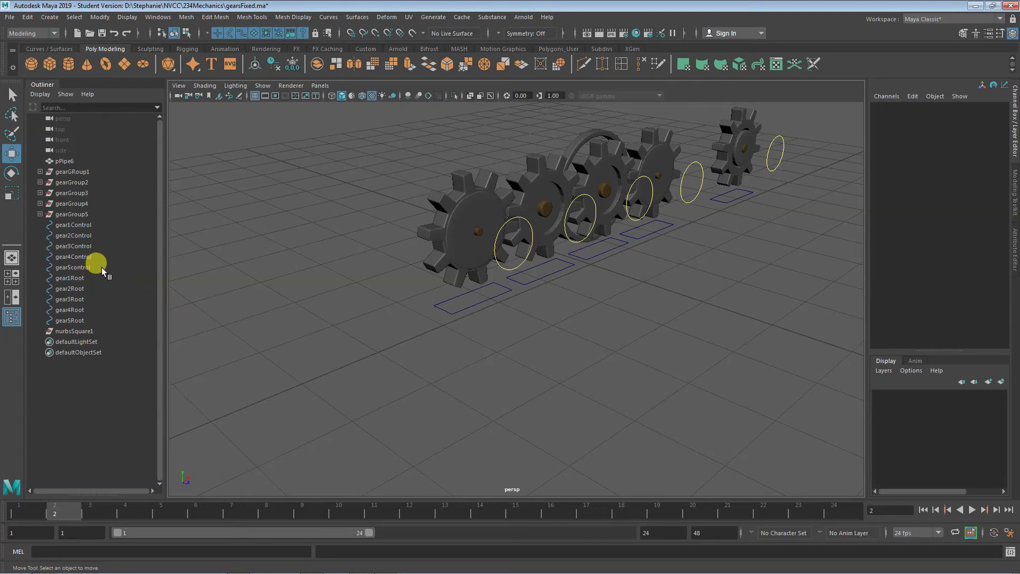
click(65, 172)
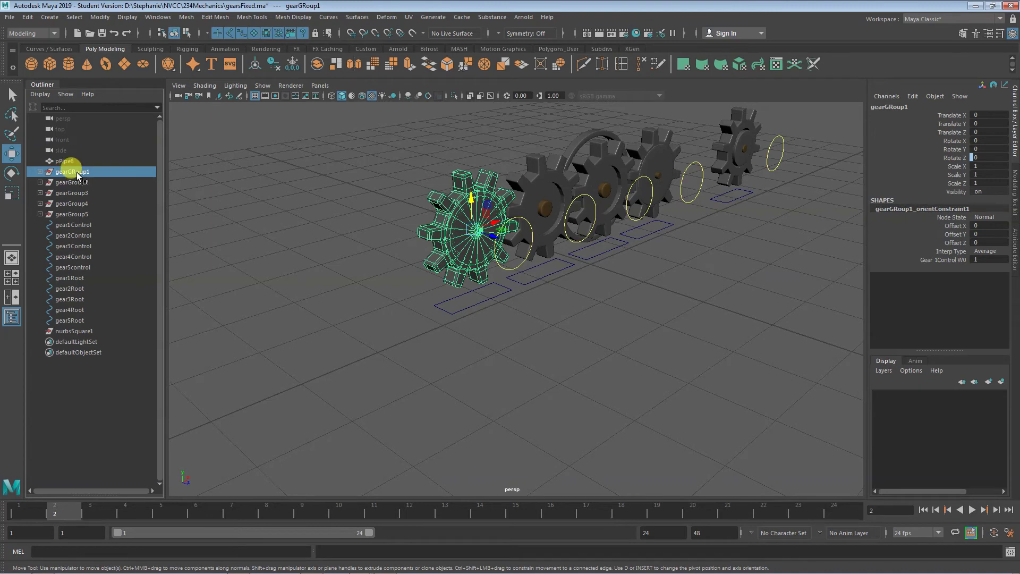
drag(76, 172, 66, 276)
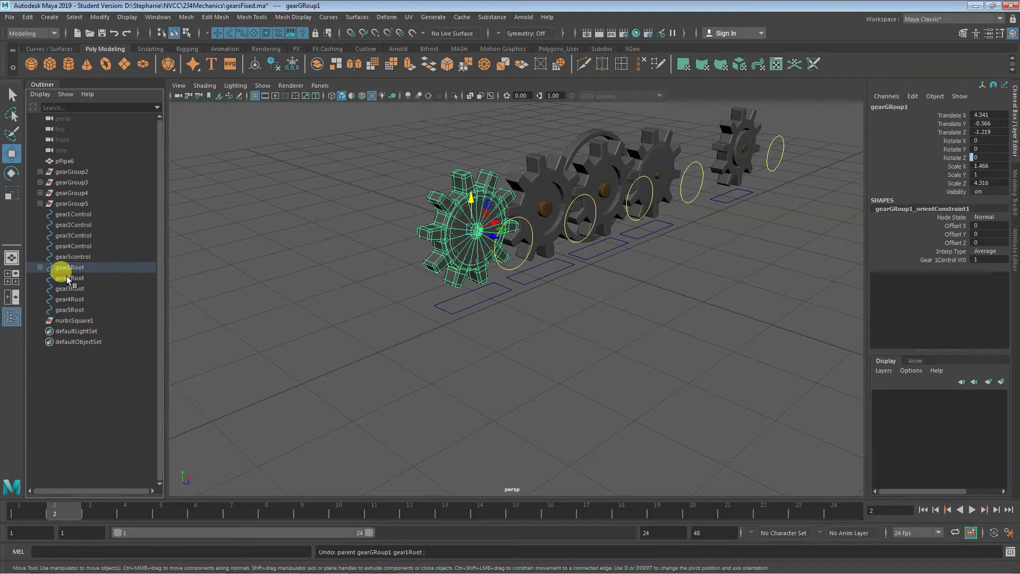
key(ctrl+z)
- Freeze all transformations on the gear1Root curve and delete its construction history
click(435, 306)
click(949, 115)
right_click(950, 115)
mouse_move(917, 306)
click(858, 328)
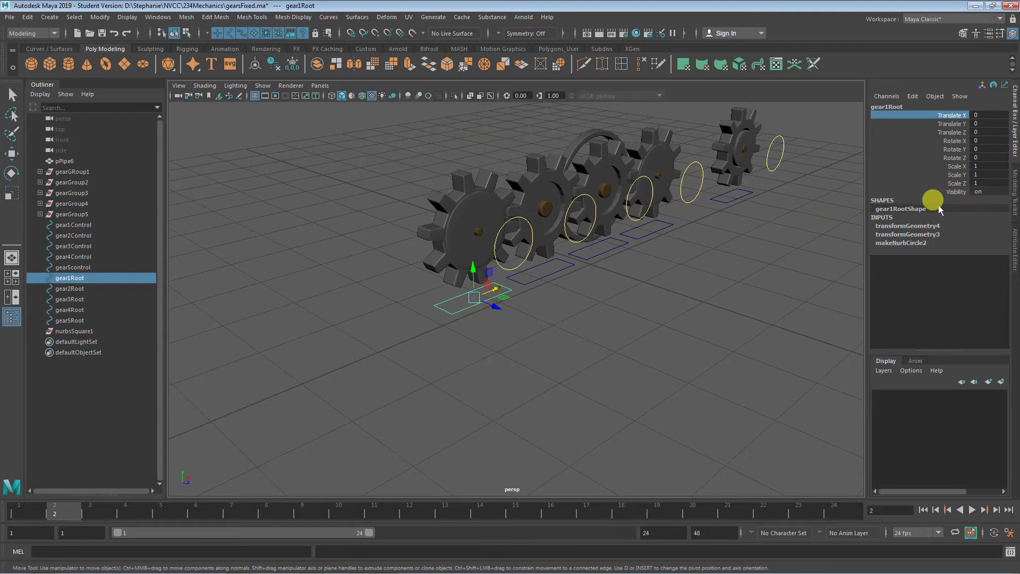
click(27, 16)
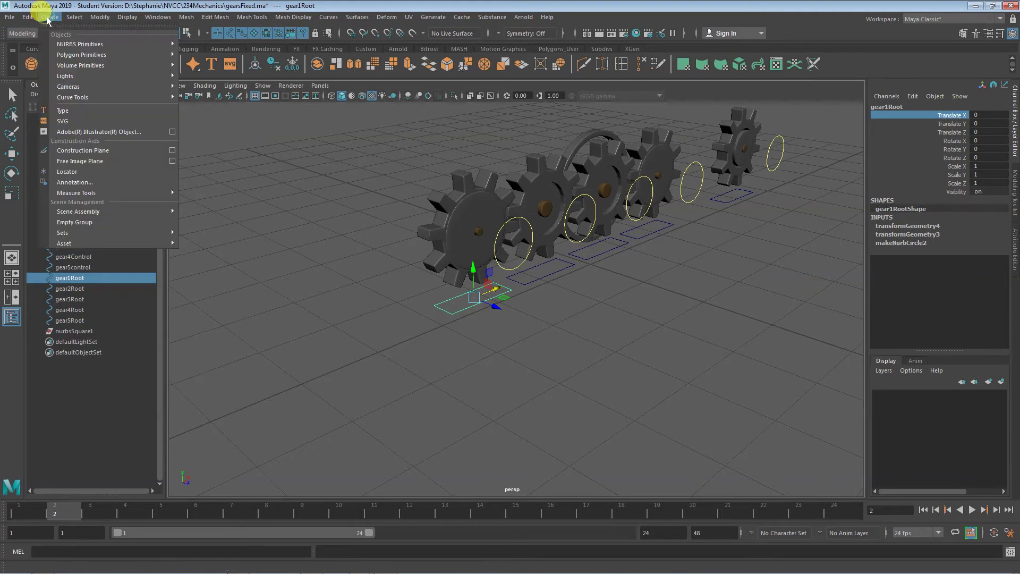
mouse_move(142, 153)
click(218, 161)
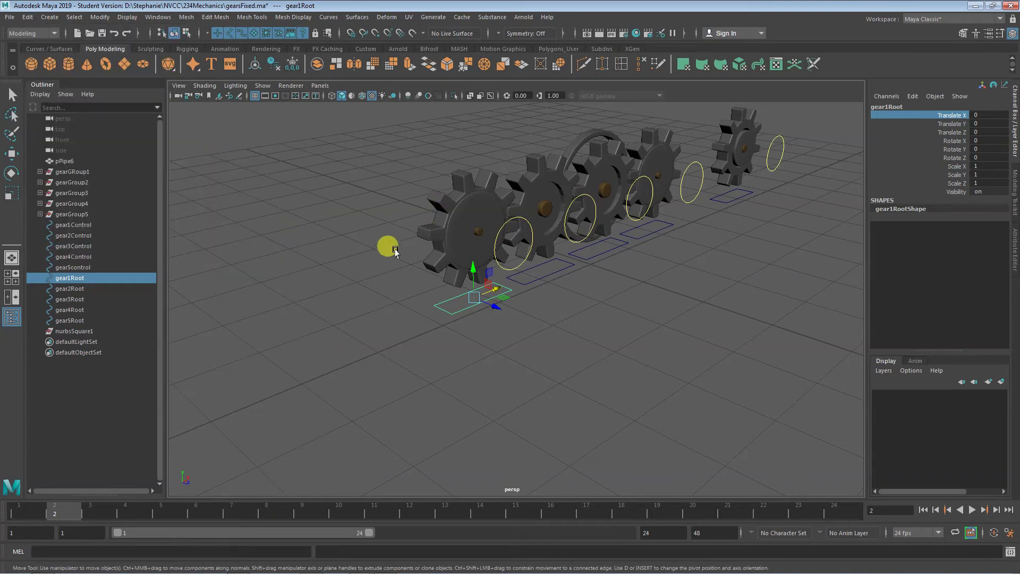
- Parent gearGRoup1 under gear1Root, test the link by moving the root curve along Z, and undo that move
click(67, 171)
drag(68, 174, 69, 280)
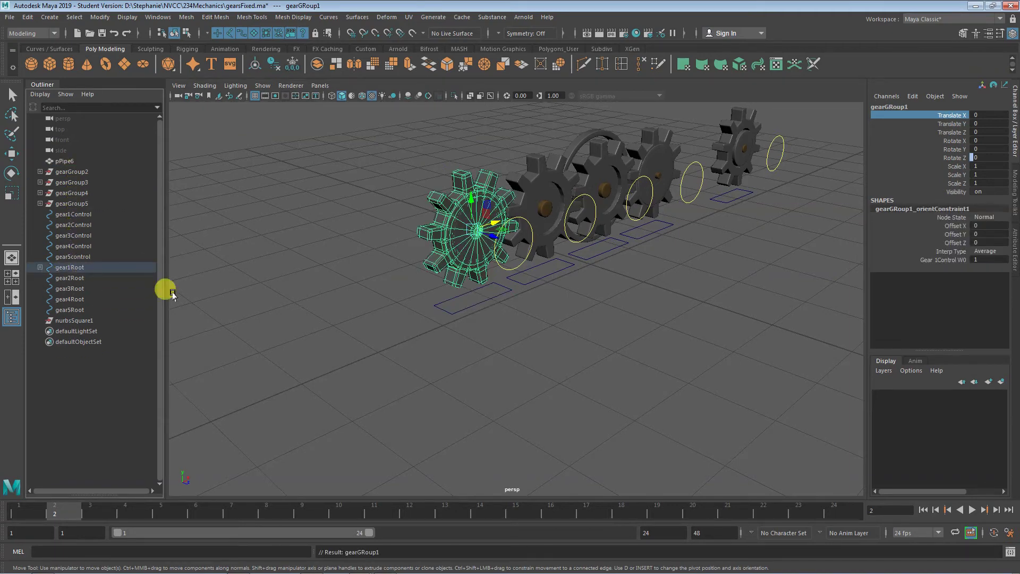
click(474, 296)
drag(495, 308, 516, 333)
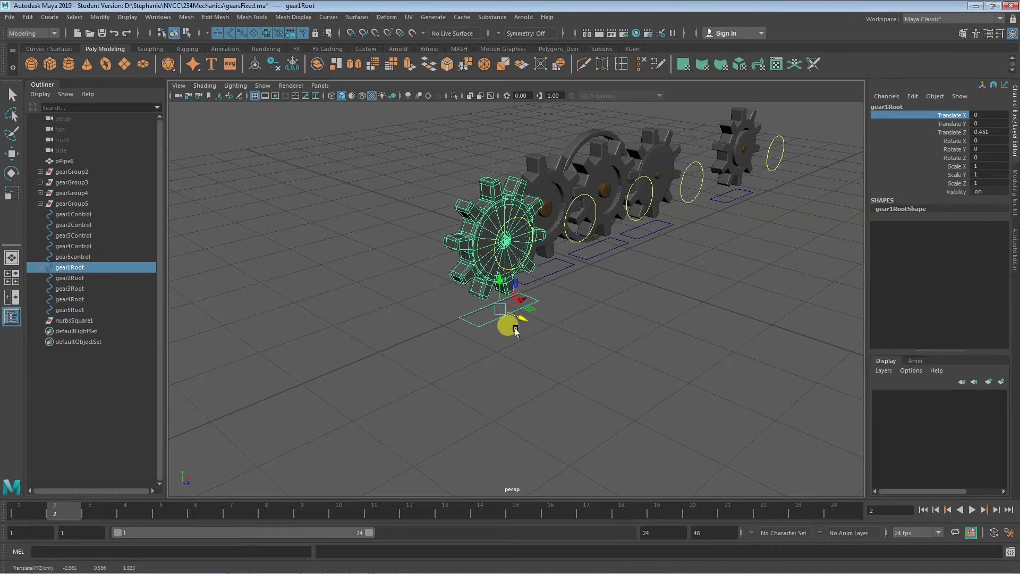
key(ctrl+z)
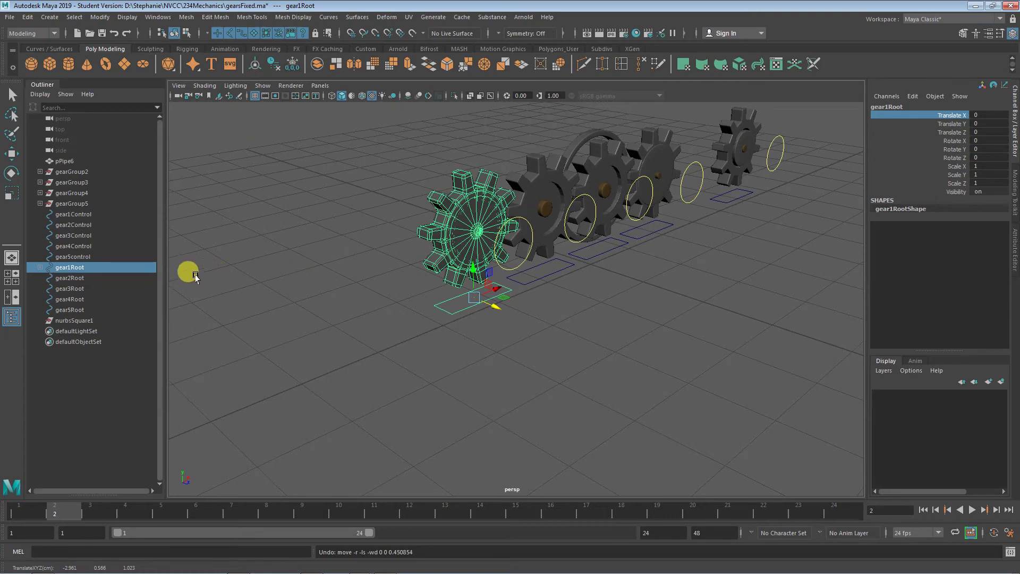
- Examine the hierarchy under gear1Root, checking the pipe and the cylinders that belong to gearGRoup1
click(40, 267)
click(47, 278)
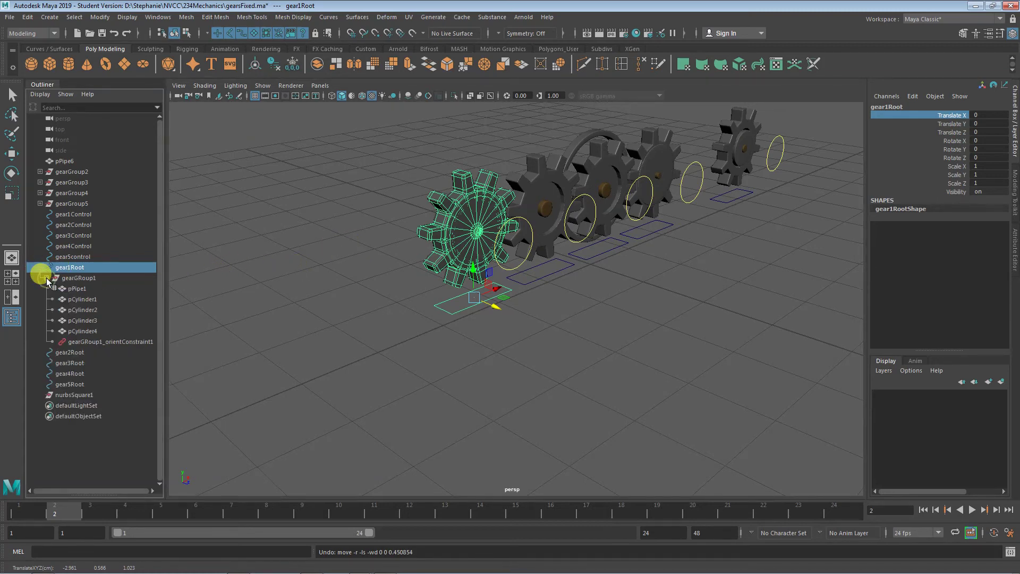
click(78, 288)
click(82, 299)
click(82, 309)
click(85, 320)
click(86, 330)
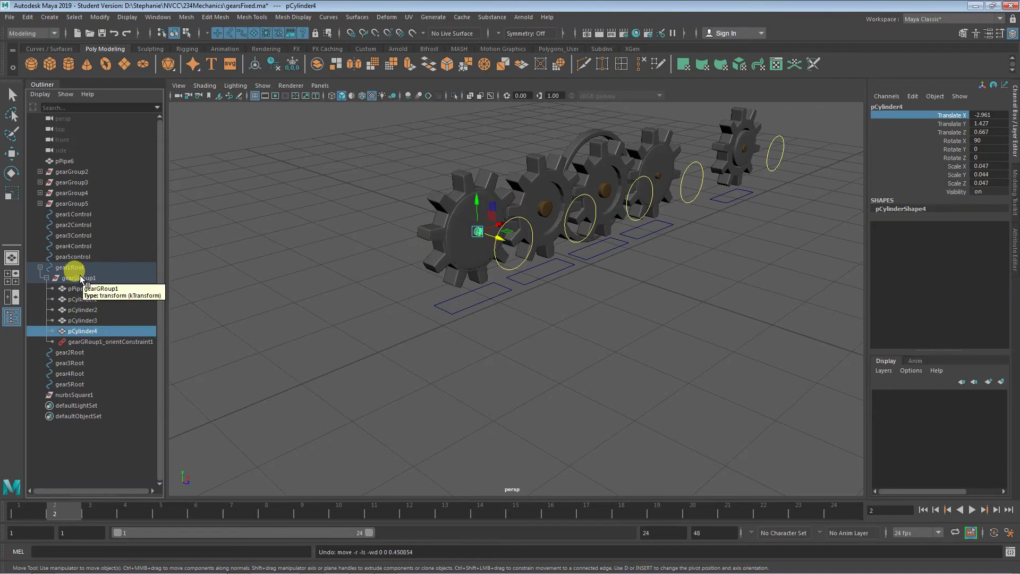
click(88, 291)
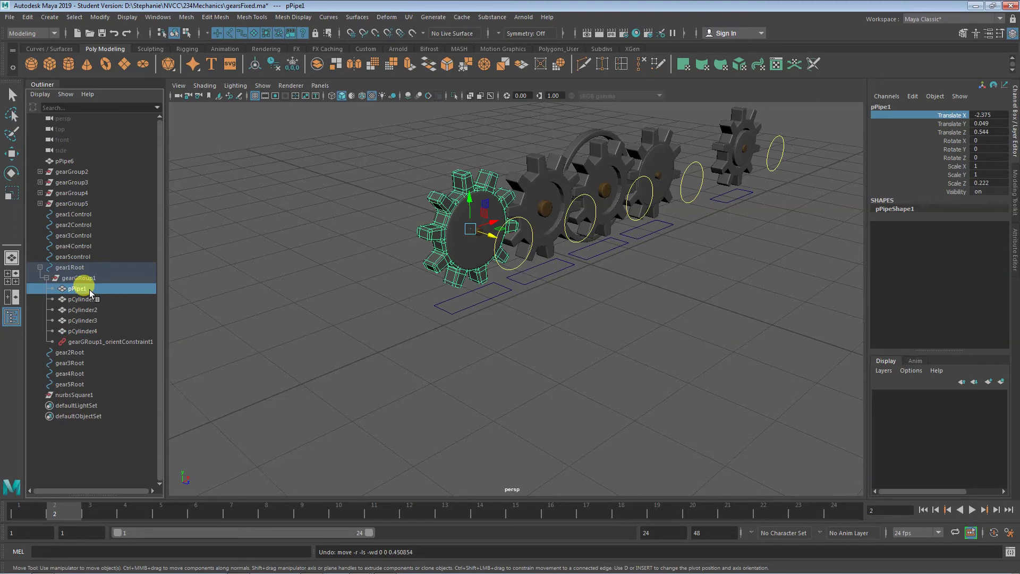
key(Up)
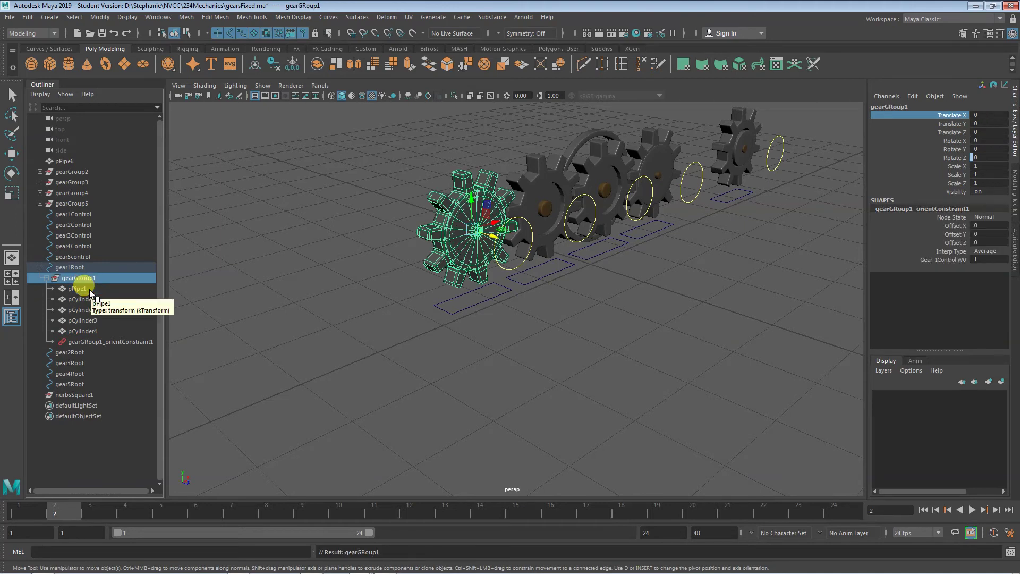
click(47, 277)
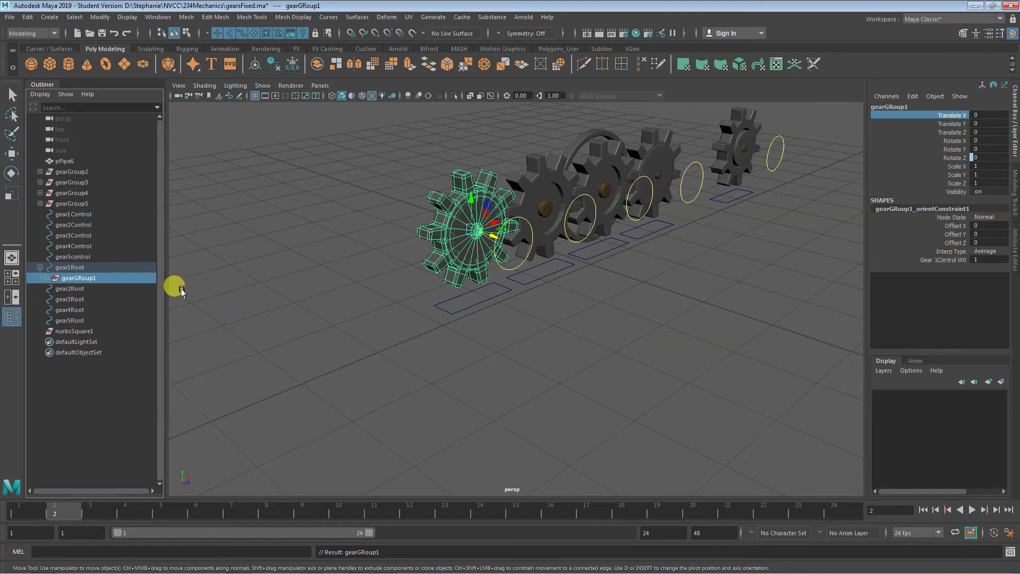
- Test moving gear1Root along Z and rotating gear1Control about 11 degrees around Z, undoing both changes
click(87, 268)
mouse_move(487, 311)
mouse_down()
mouse_move(540, 340)
mouse_move(487, 314)
mouse_up()
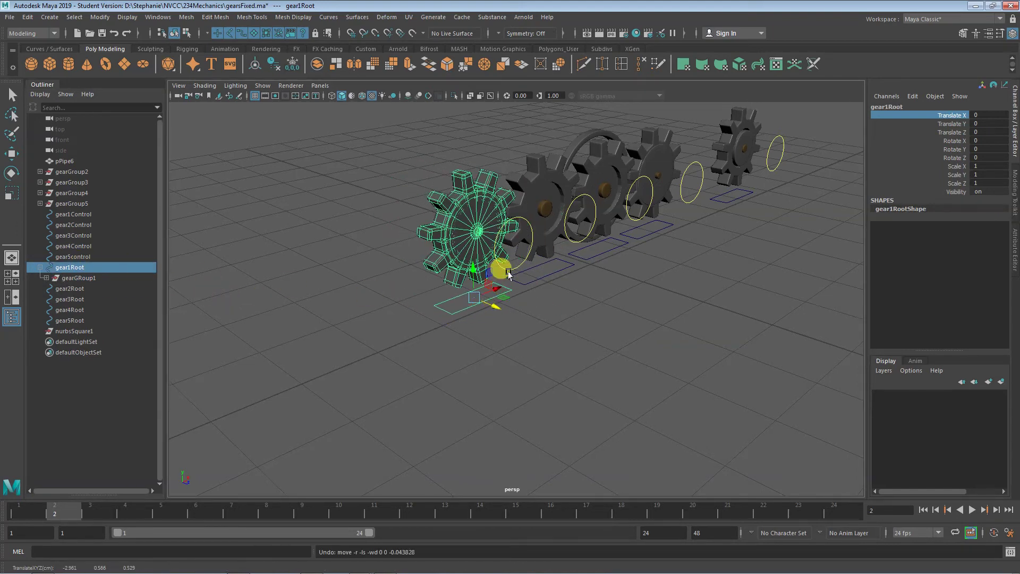
click(502, 270)
click(506, 269)
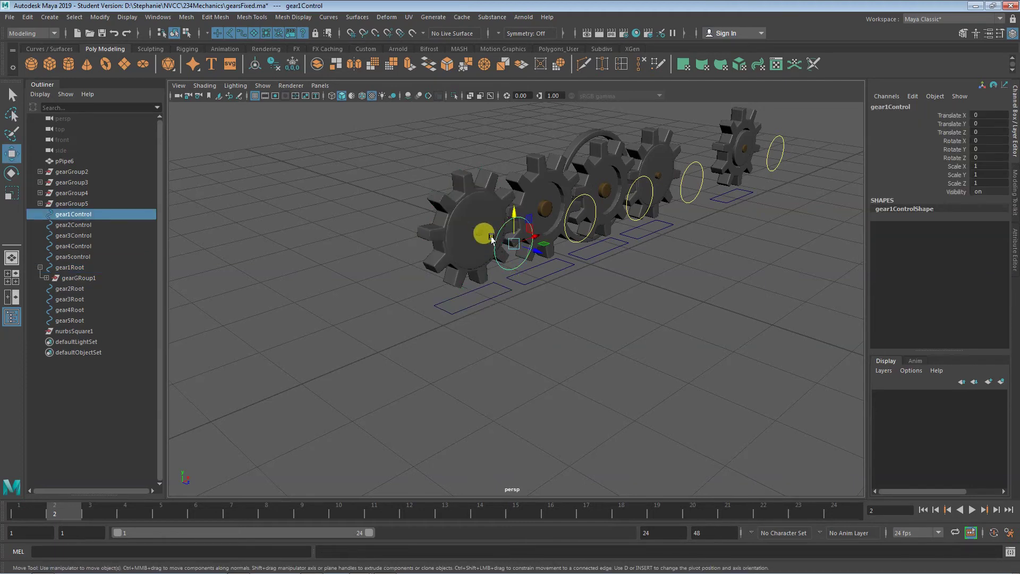
key(e)
mouse_move(506, 221)
mouse_down()
mouse_move(492, 228)
mouse_move(502, 226)
mouse_up()
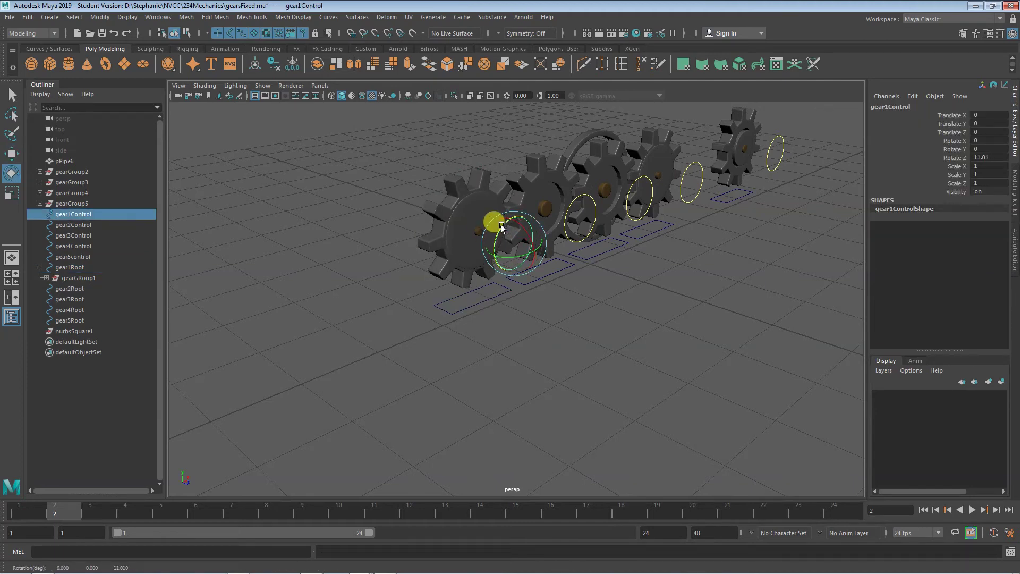
key(ctrl+z)
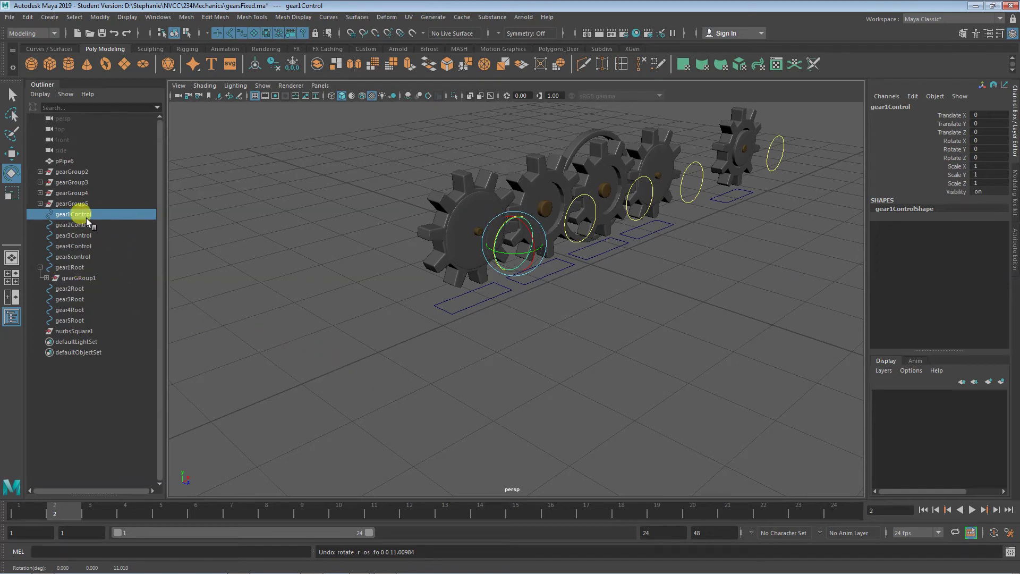
- Try to parent gear1Control under gear1Root in the Outliner
click(467, 305)
click(468, 306)
click(373, 288)
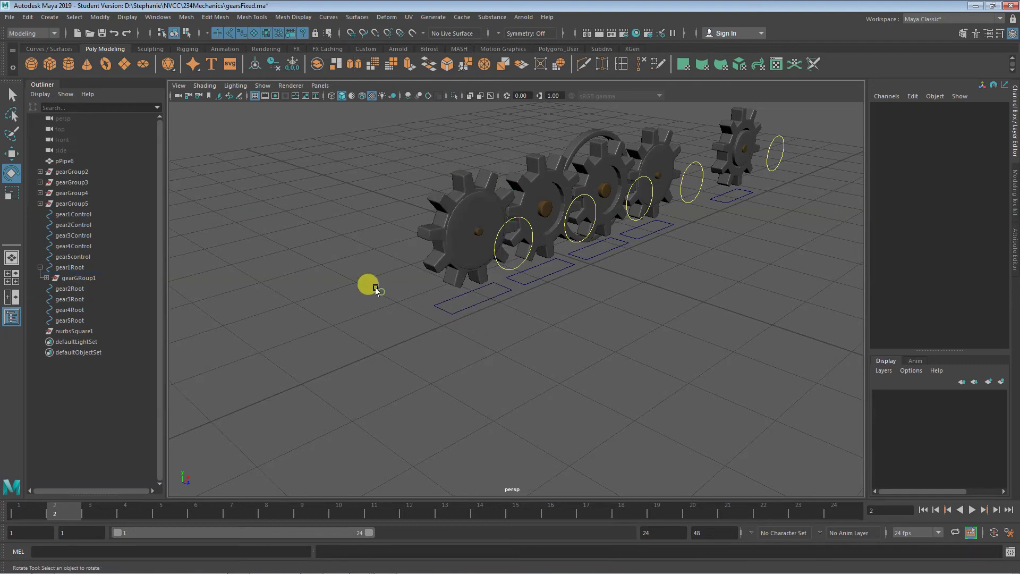
click(70, 215)
middle_drag(79, 215, 75, 268)
- Test whether gear1Control follows by moving gear1Root to a Translate Z of about -1.066, and undo the move
click(462, 315)
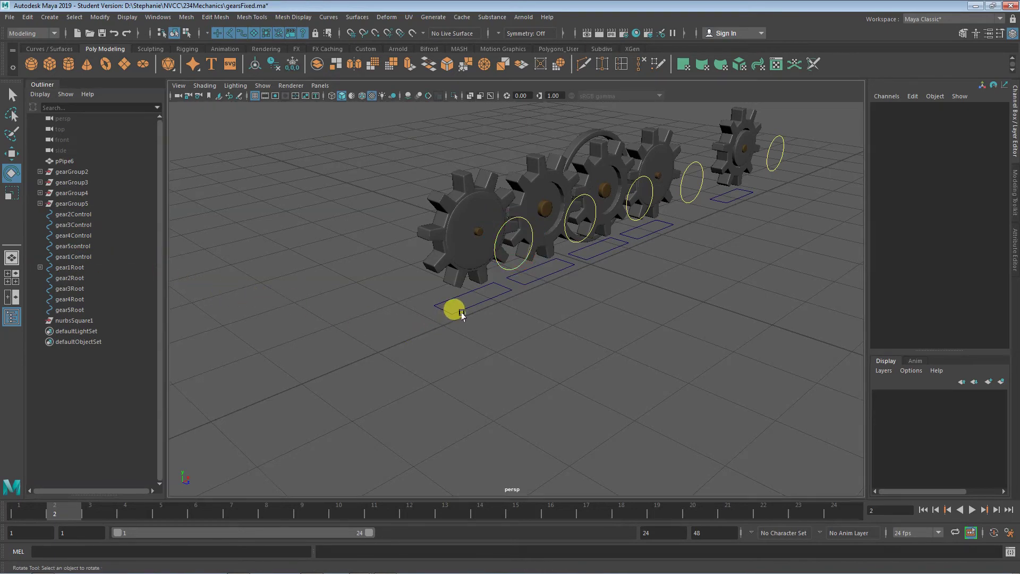
click(461, 313)
key(w)
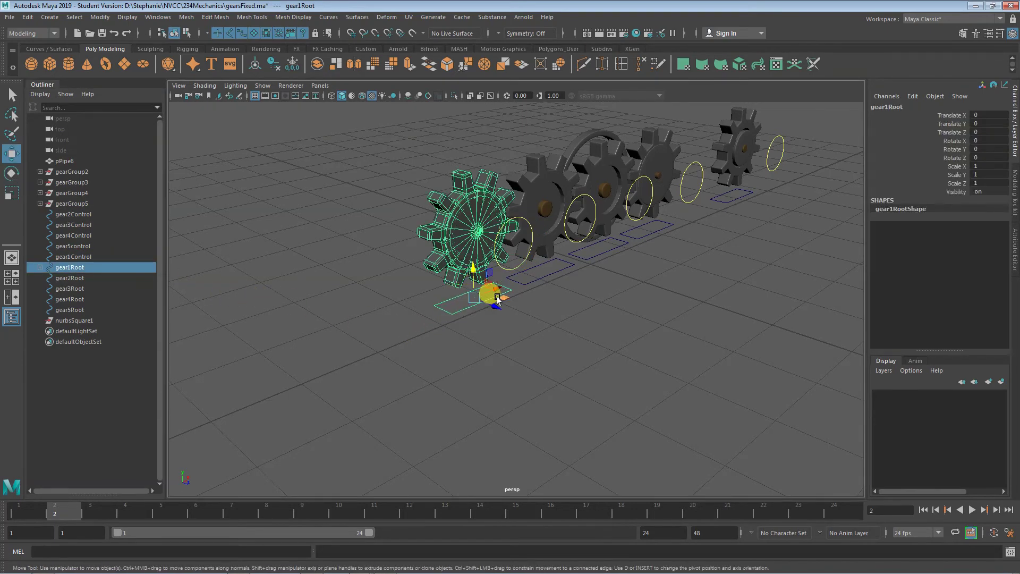
drag(495, 308, 433, 290)
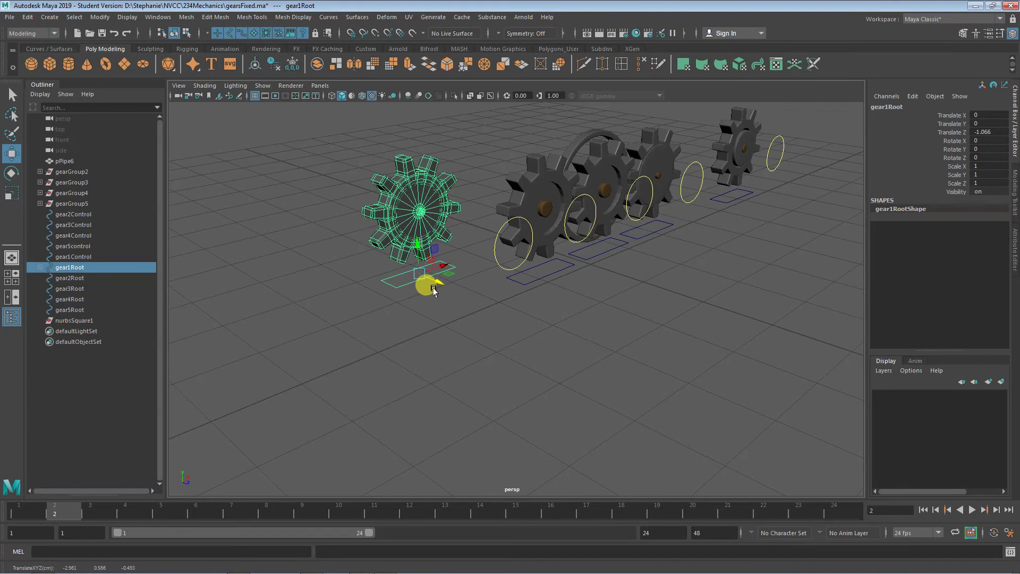
key(ctrl+z)
- Parent gear1Control under gear1Root in the Hypergraph hierarchy and minimize the Hypergraph
click(130, 268)
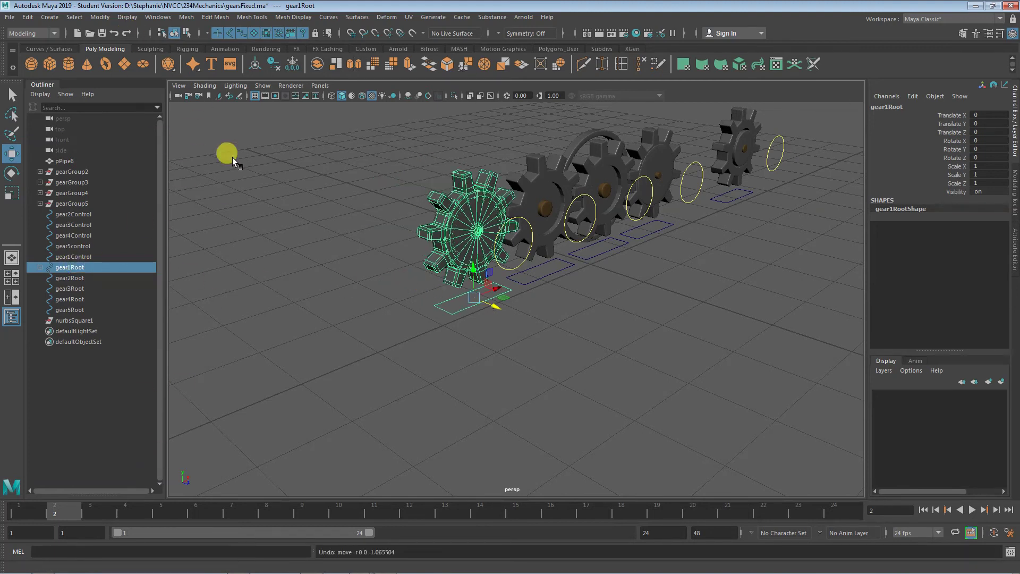
click(157, 17)
mouse_move(181, 54)
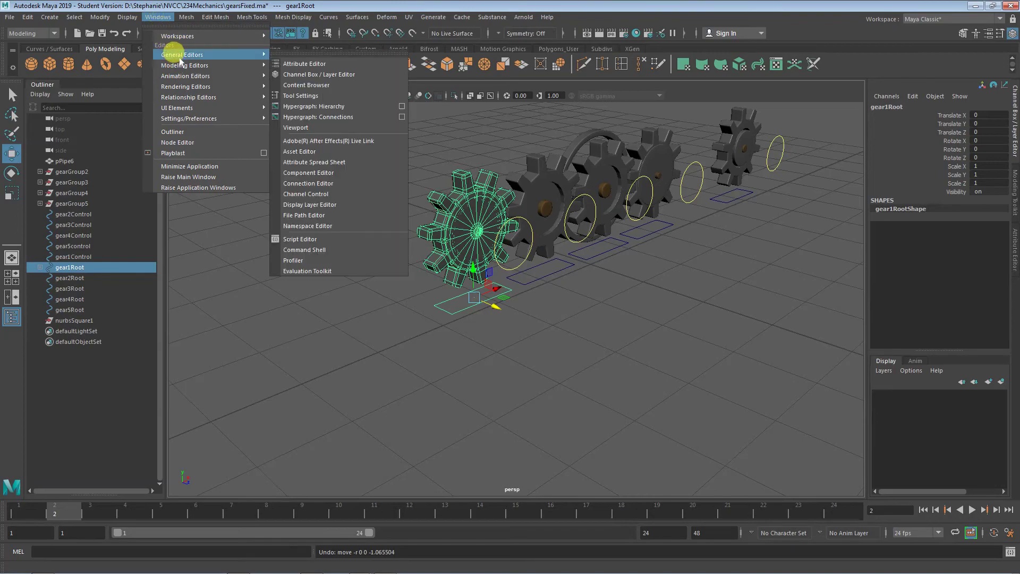
click(325, 106)
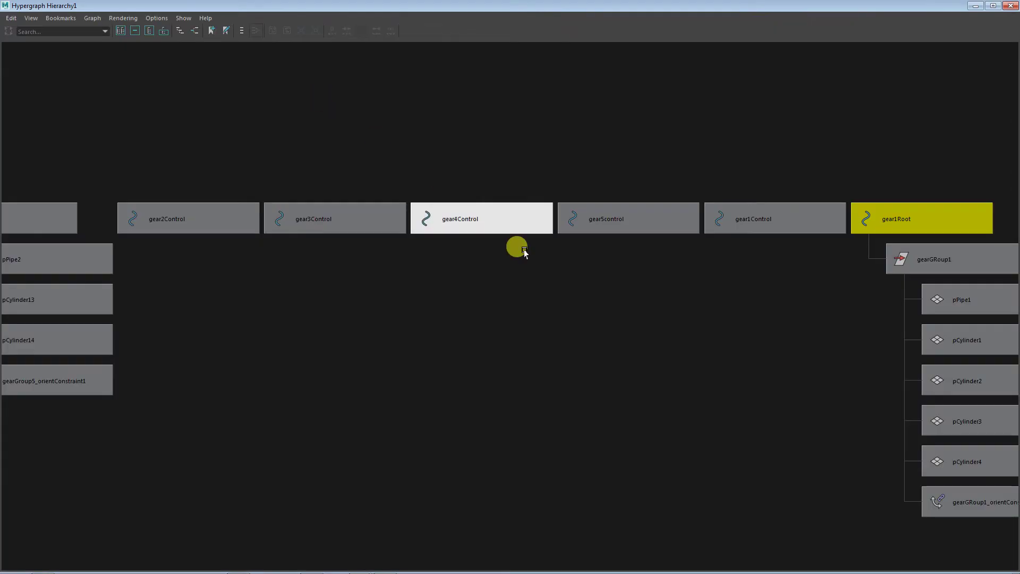
alt+middle_drag(679, 379, 405, 343)
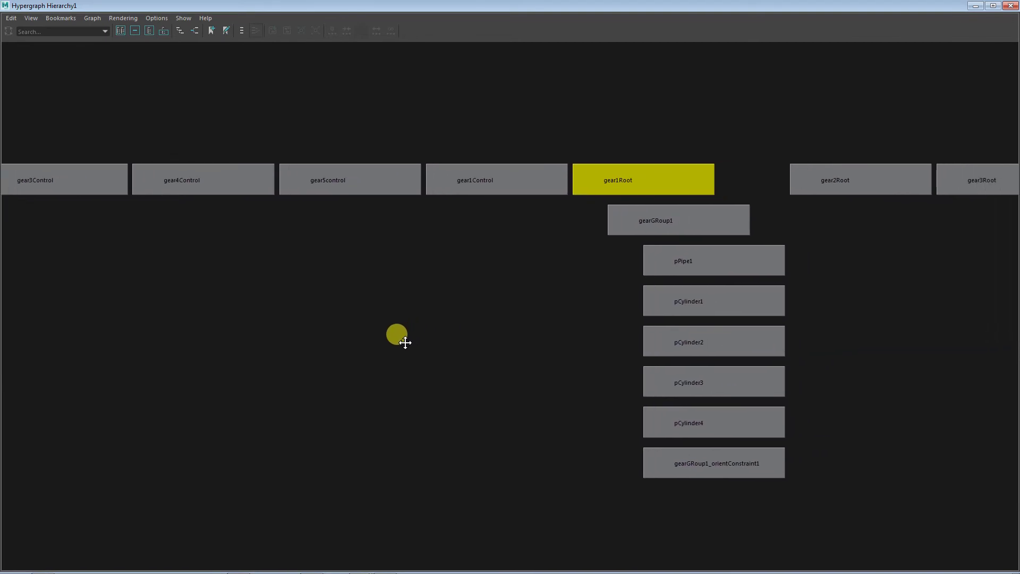
alt+right_drag(399, 337, 303, 319)
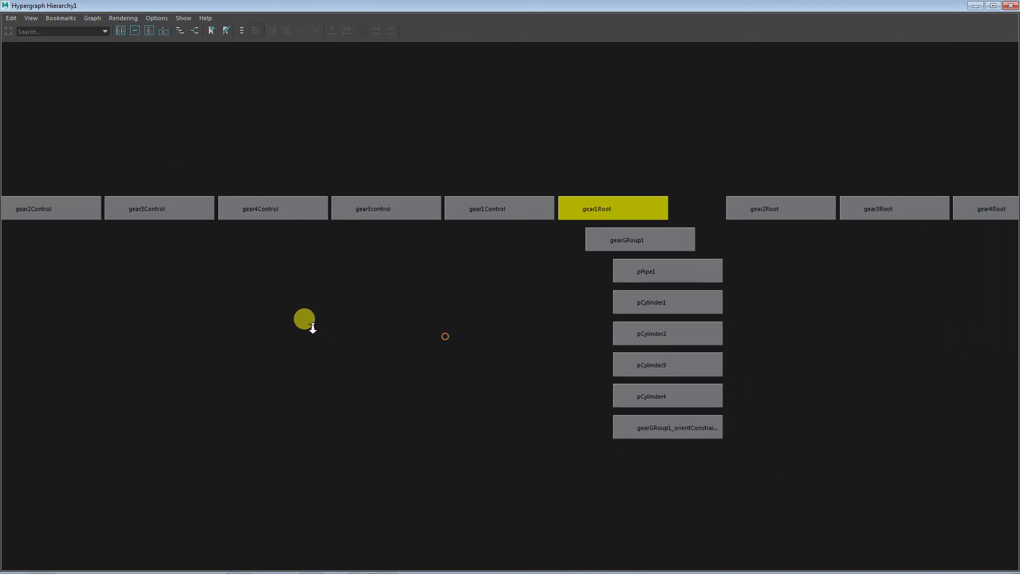
click(461, 209)
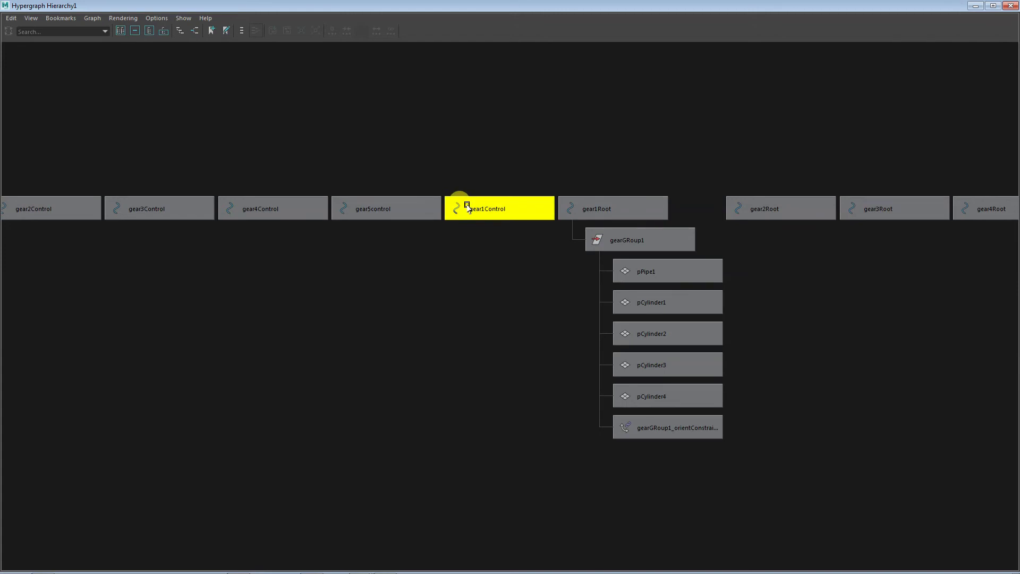
middle_drag(594, 206, 593, 208)
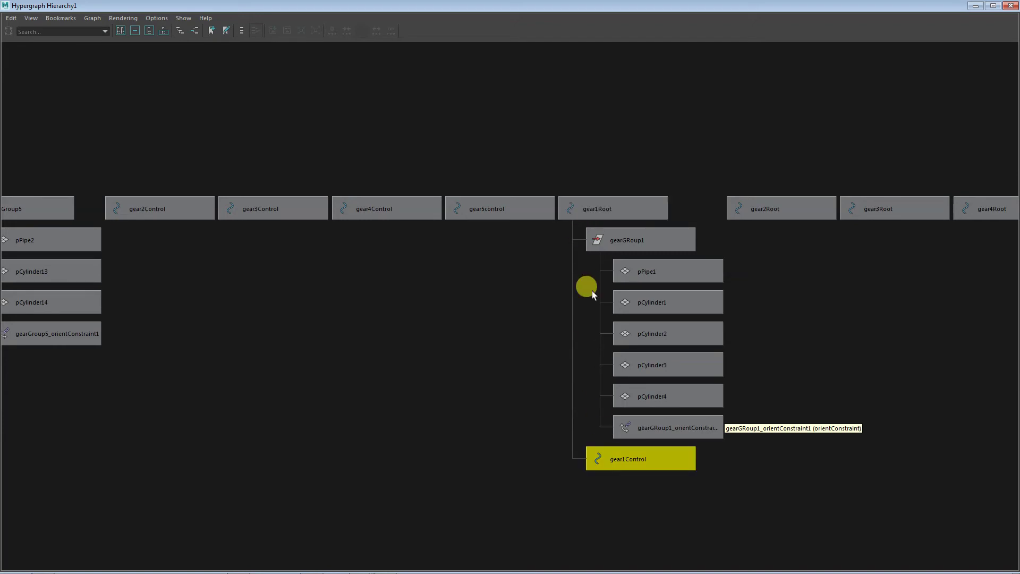
click(975, 6)
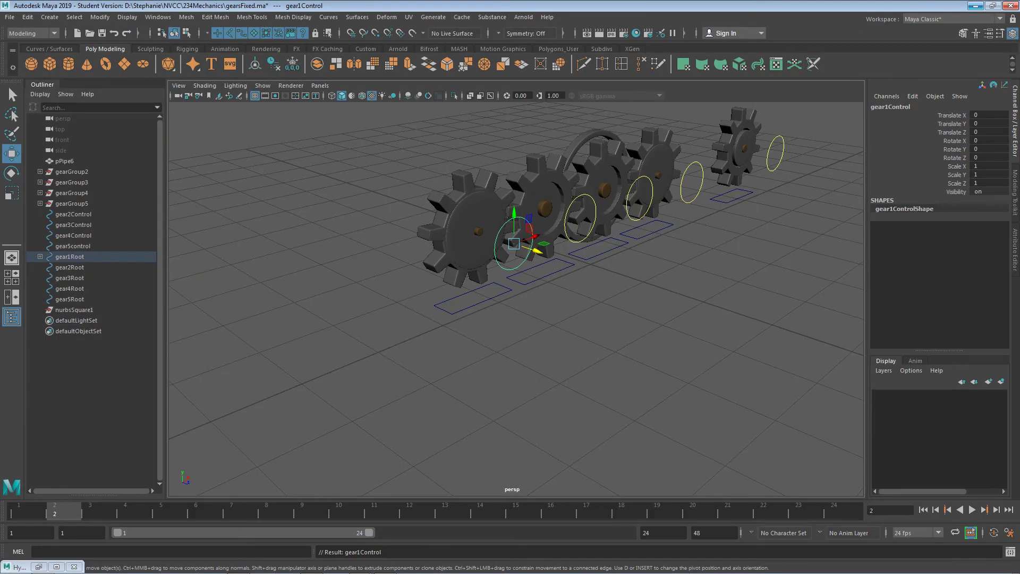
- Test the gear rig by moving gear1Root to a Translate Z of about 0.274
click(488, 294)
drag(494, 307, 498, 344)
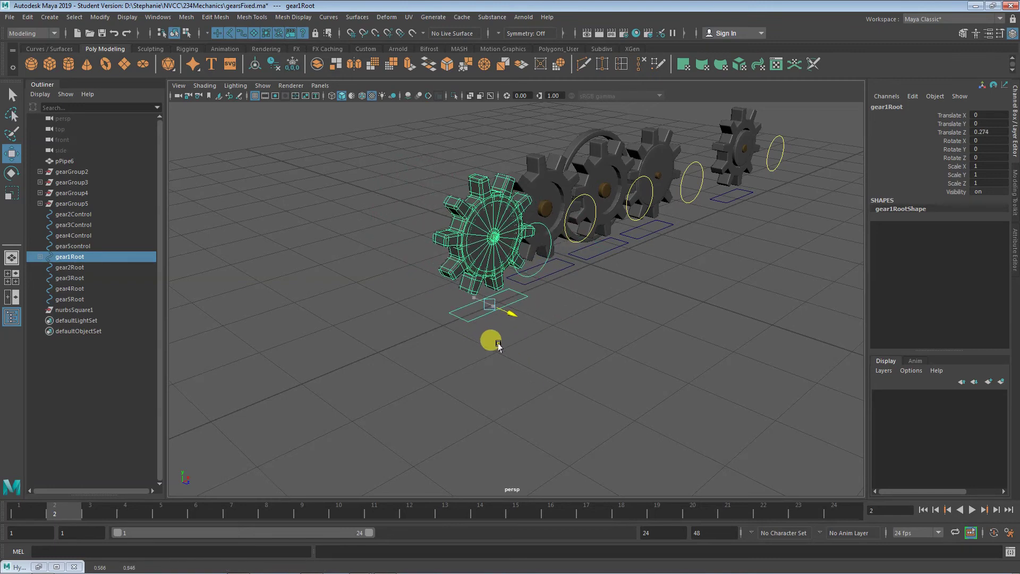
drag(502, 296, 402, 336)
key(ctrl+z)
- Test rotating gear1Control about 10 degrees around Z, and undo this rotation and the test move of gear1Root
click(553, 324)
click(532, 276)
key(e)
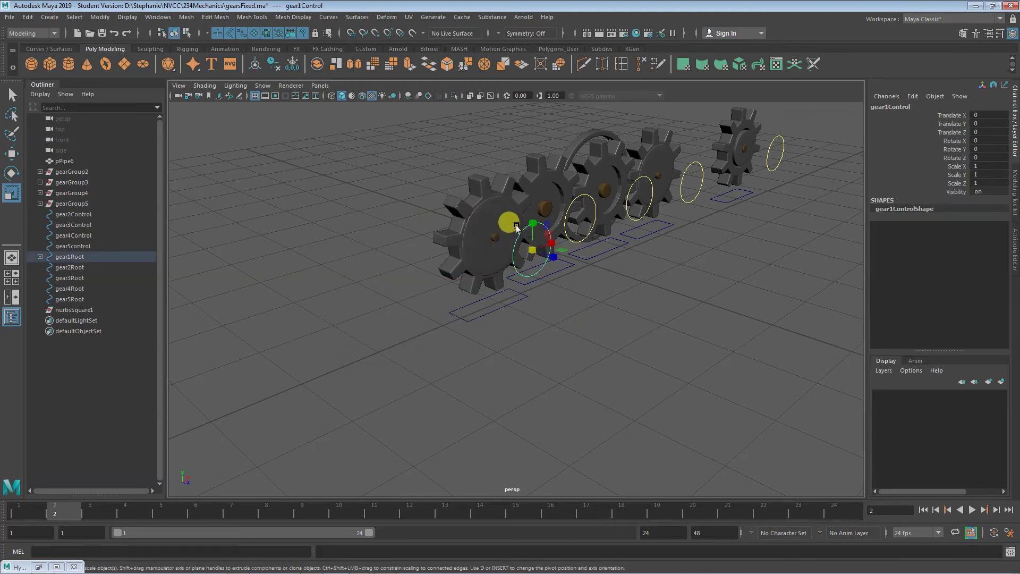
mouse_move(513, 227)
mouse_down()
mouse_move(501, 250)
mouse_move(517, 234)
mouse_up()
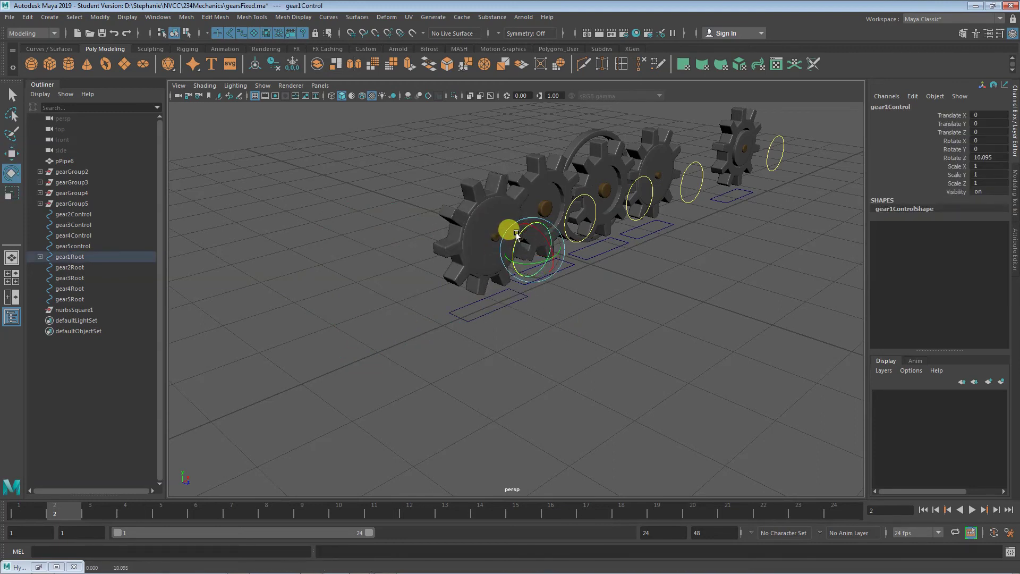
key(ctrl+z)
key(ctrl+z)
key(ctrl+z)
key(ctrl+z)
- Save the gearsFixed.ma scene, continuing past the Student Version notice
key(ctrl+s)
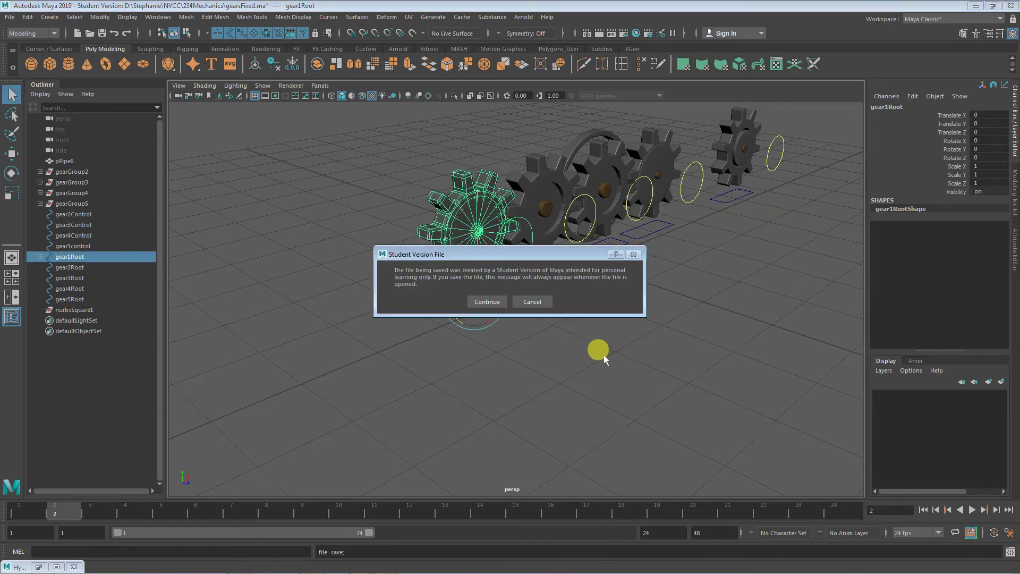
click(488, 300)
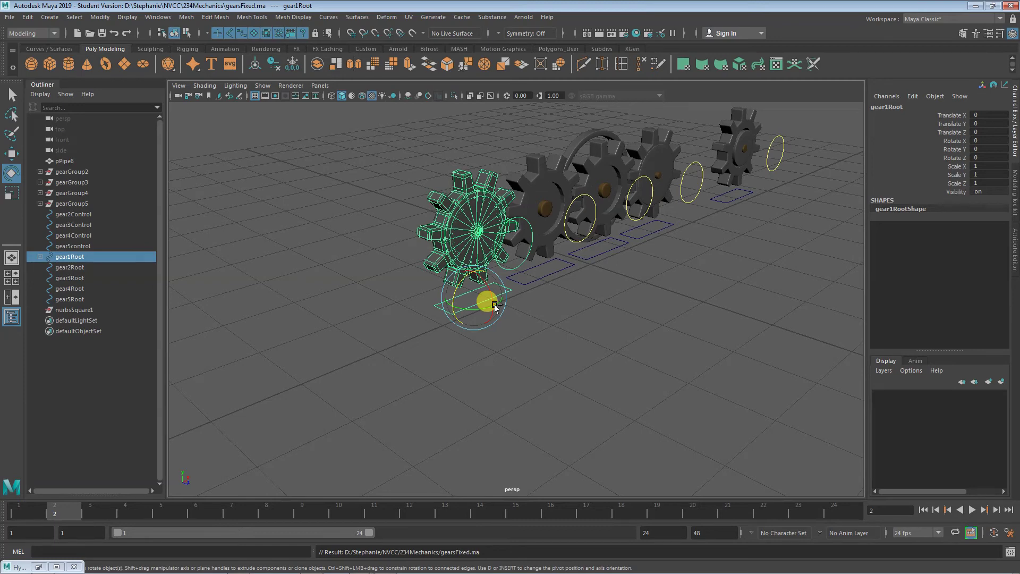
- Move the pPipe6 ring out in front of the gears to about Translate X -4.094 and Translate Z 2.516
click(574, 140)
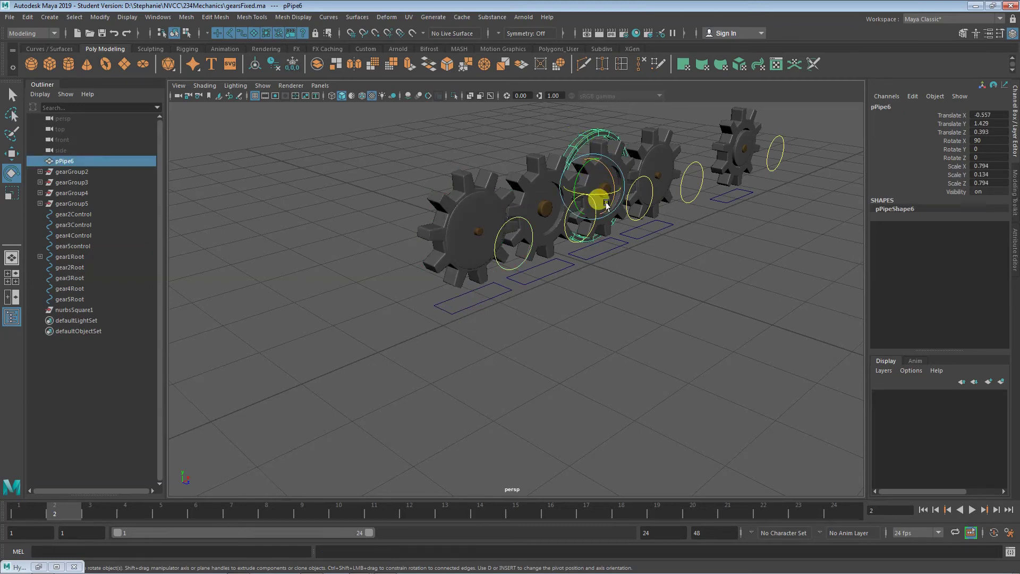
key(w)
drag(615, 195, 479, 447)
mouse_move(537, 436)
alt+mouse_down()
mouse_move(564, 435)
mouse_move(517, 438)
alt+mouse_up()
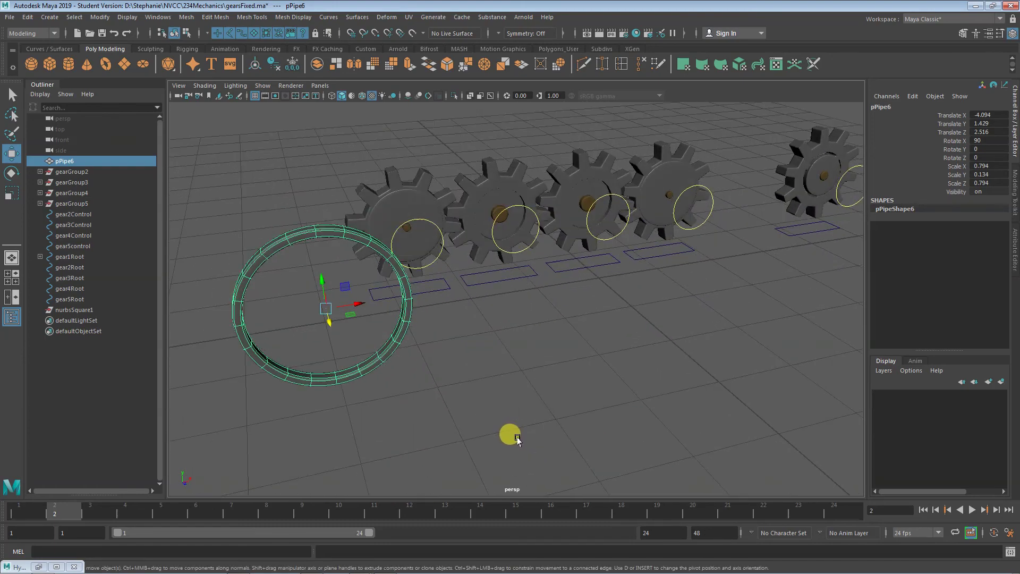
- Duplicate gear5control and move the copy beside the pPipe6 ring, to about Translate X -6.958 and Translate Z 1.832
click(843, 205)
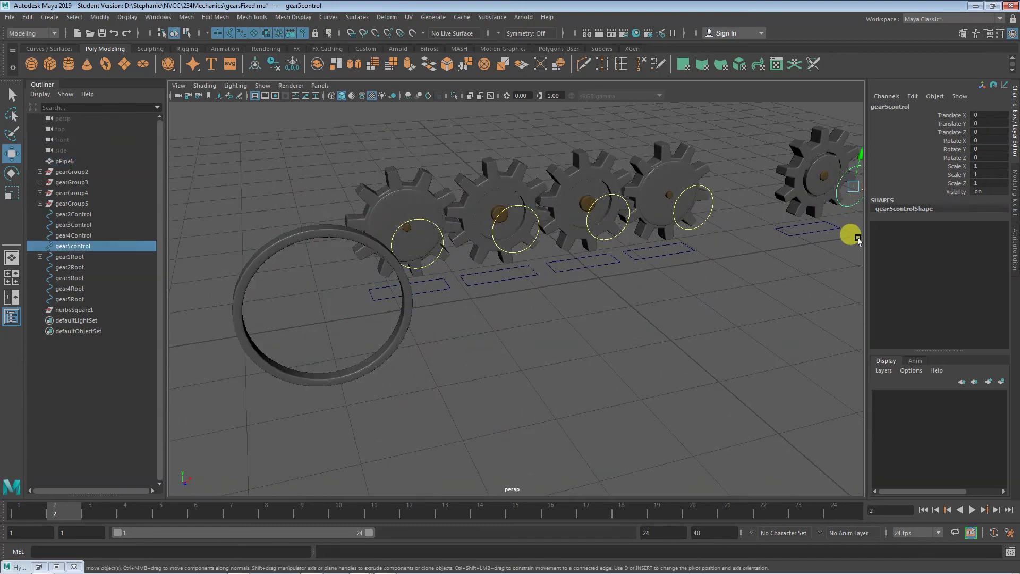
key(ctrl+d)
alt+middle_drag(797, 298, 733, 253)
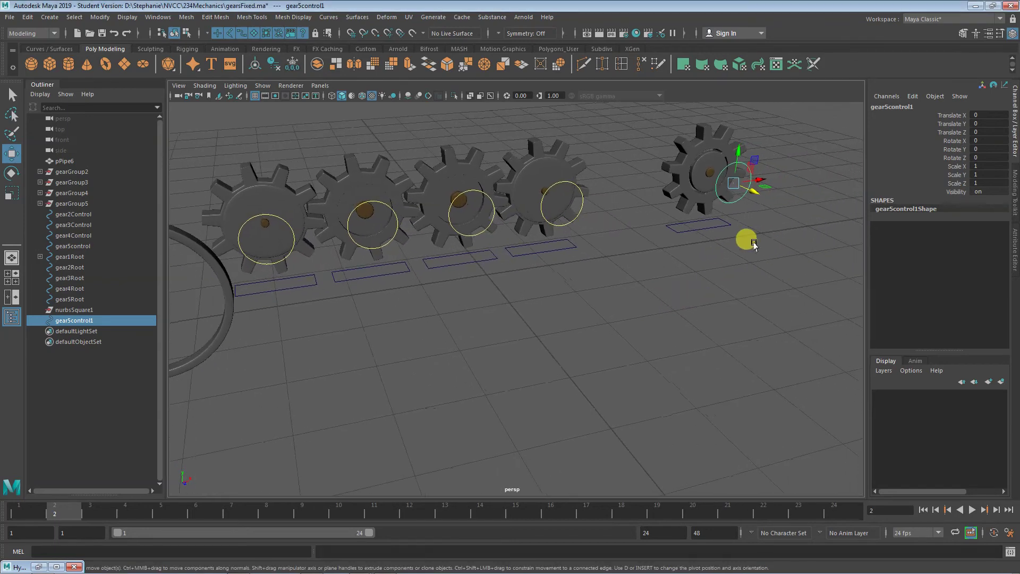
drag(754, 198, 234, 385)
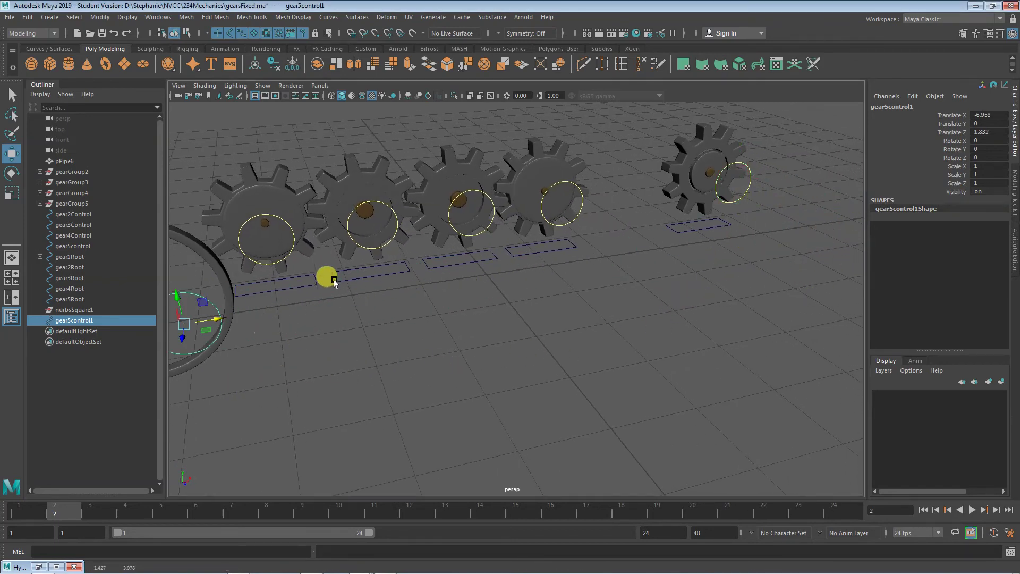
- Graph the input and output connections of gear5control1 in the Hypergraph, and close the Hypergraph
click(159, 17)
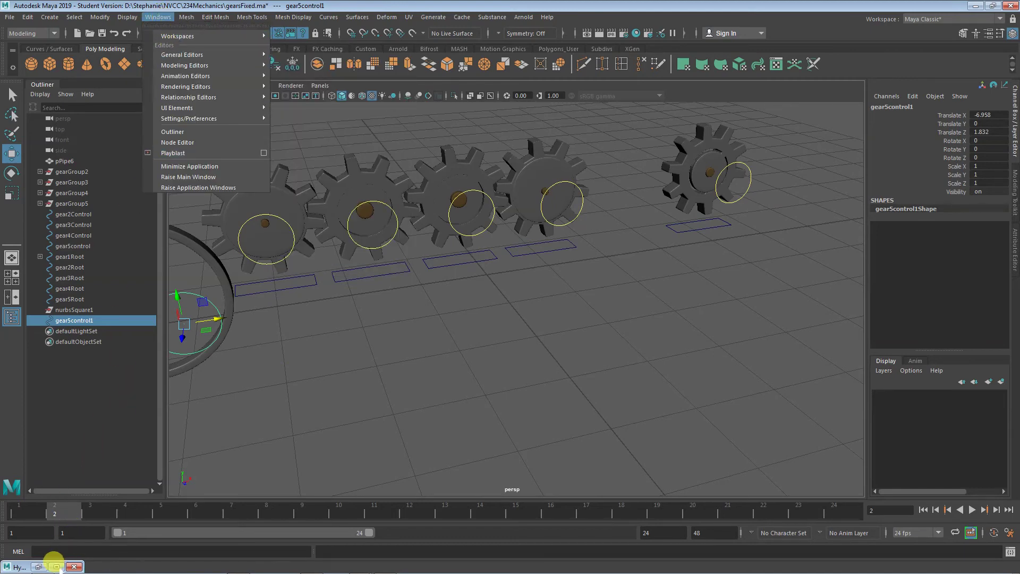
click(57, 567)
click(40, 567)
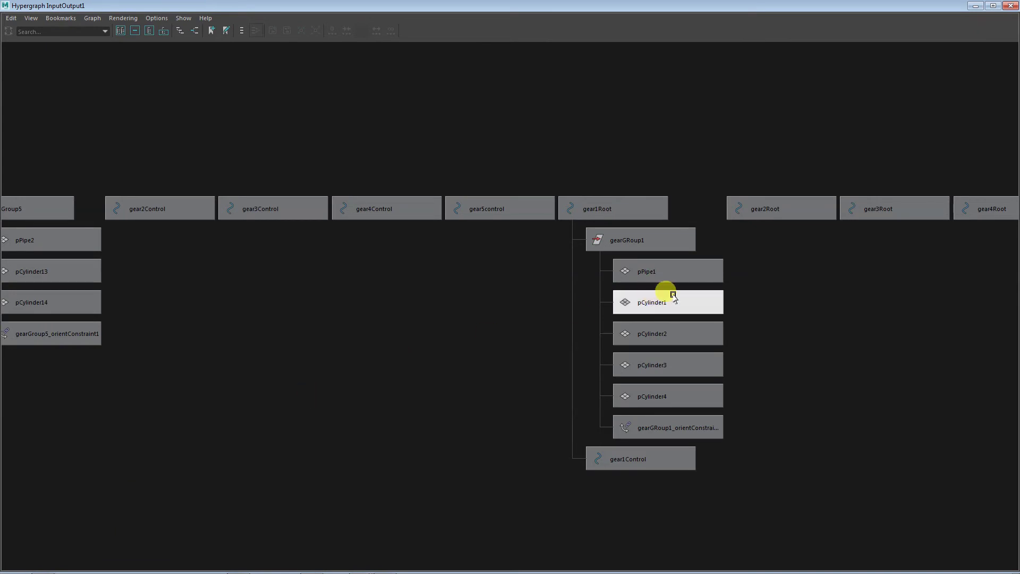
alt+middle_drag(749, 289, 282, 310)
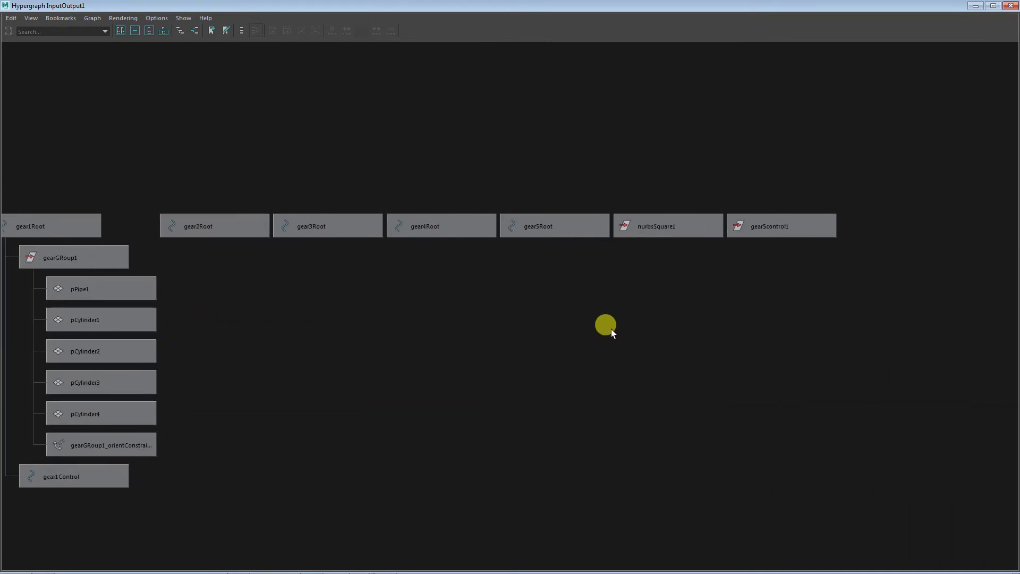
click(797, 227)
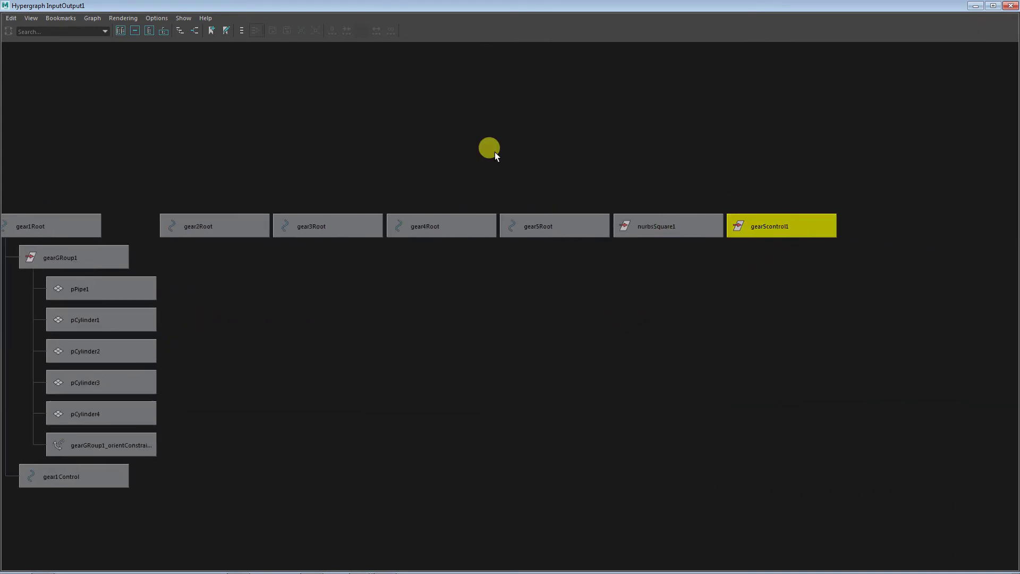
click(195, 31)
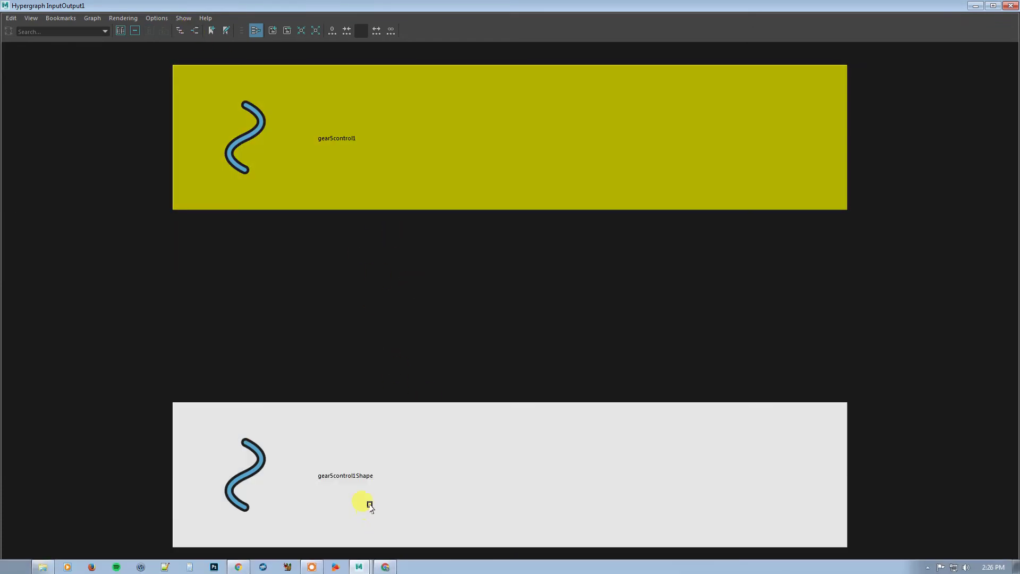
click(1013, 9)
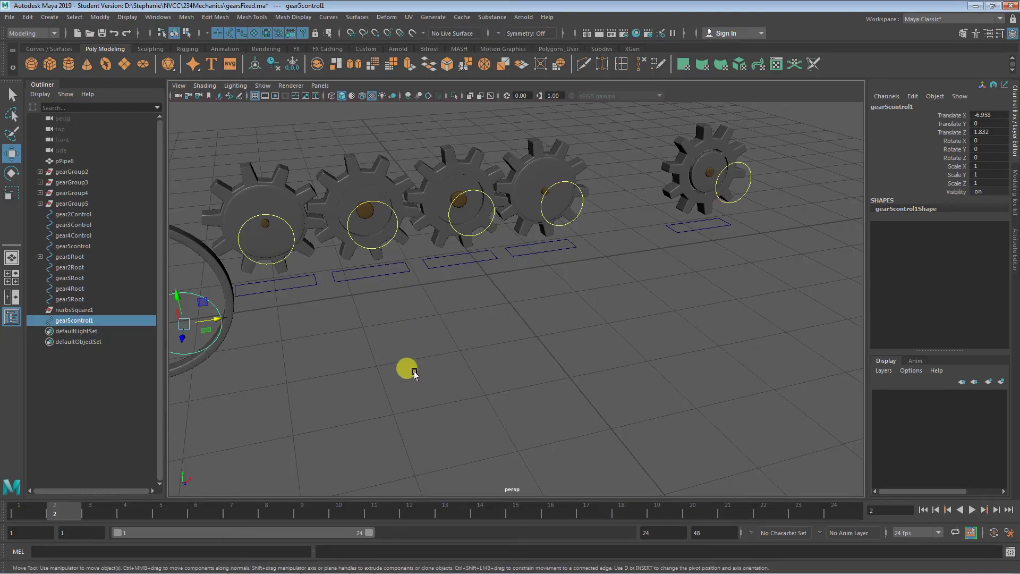
- Centre gear5control1 horizontally inside the pPipe6 ring in the front view, at about Translate X -7.363
alt+drag(418, 398, 497, 378)
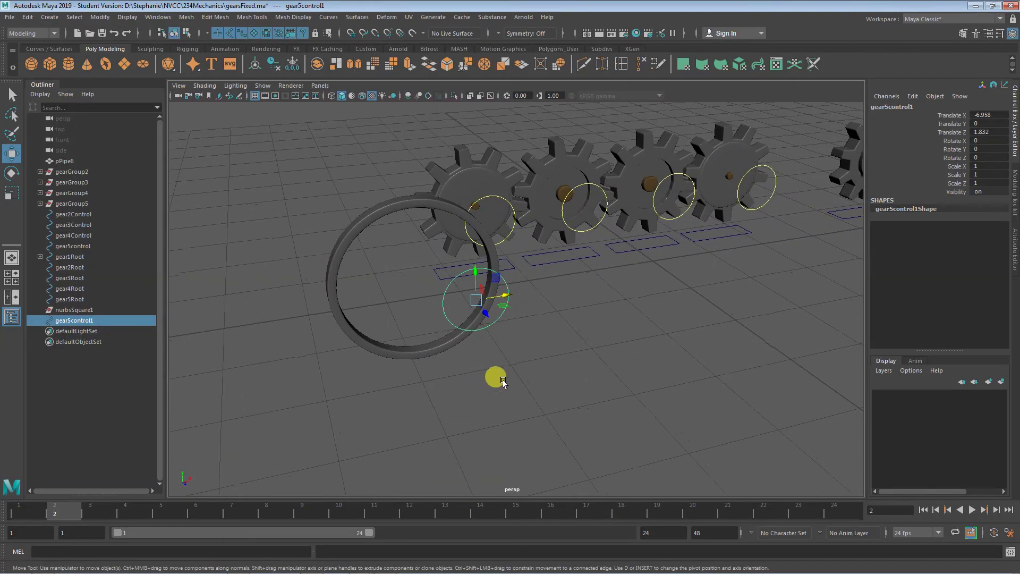
key(space)
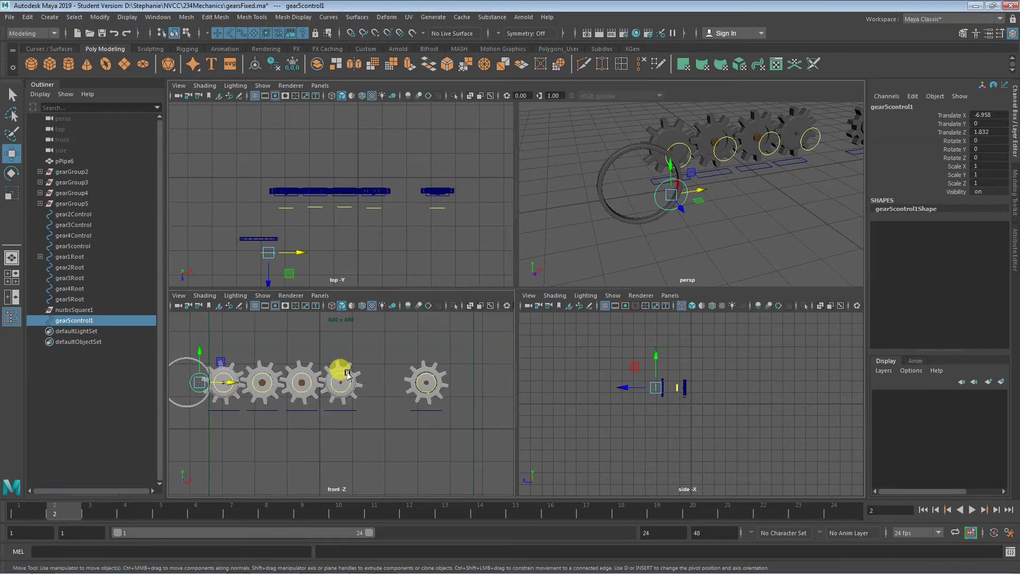
key(space)
alt+middle_drag(297, 394, 444, 426)
alt+right_drag(444, 426, 583, 412)
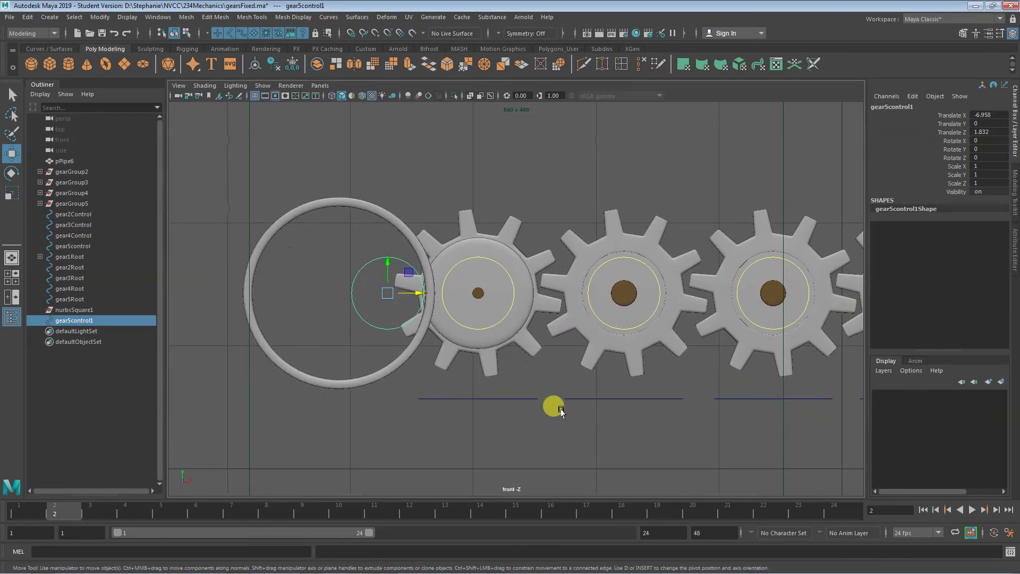
key(v)
drag(399, 319, 277, 293)
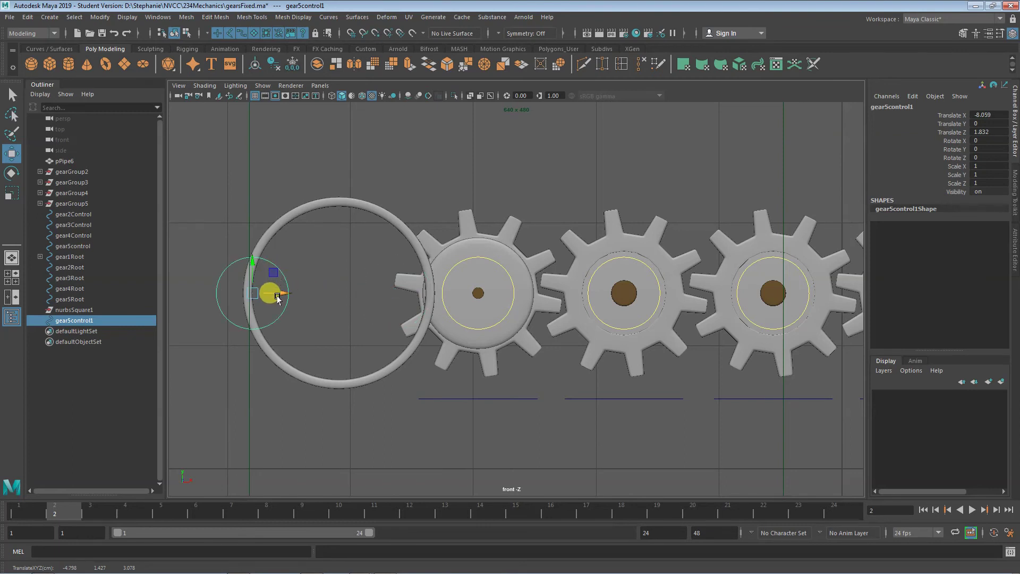
drag(278, 294, 363, 300)
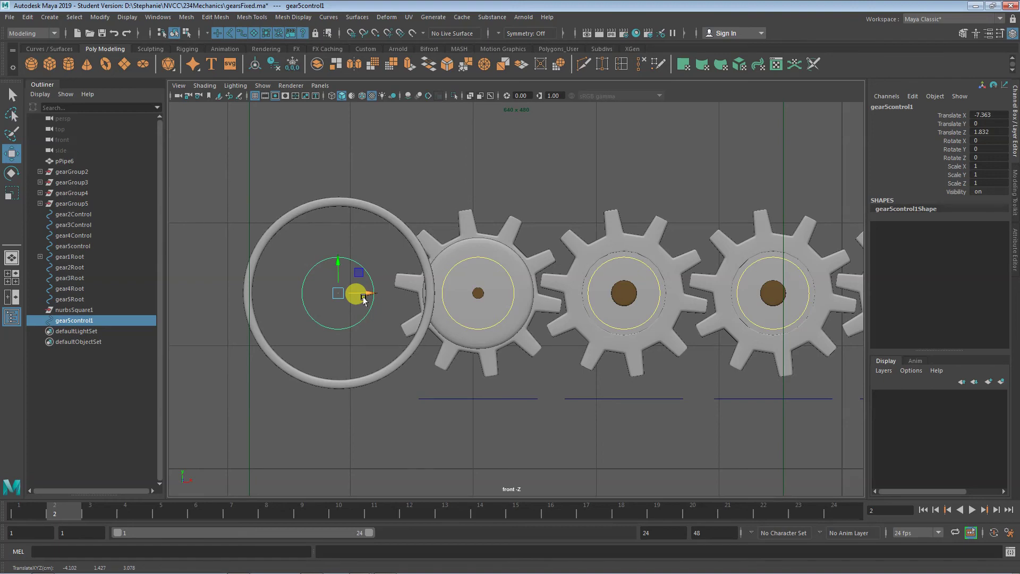
- Align gear5control1 with the ring's depth in the top view and snap it to Translate X -7.355 and Translate Z 1.268
key(space)
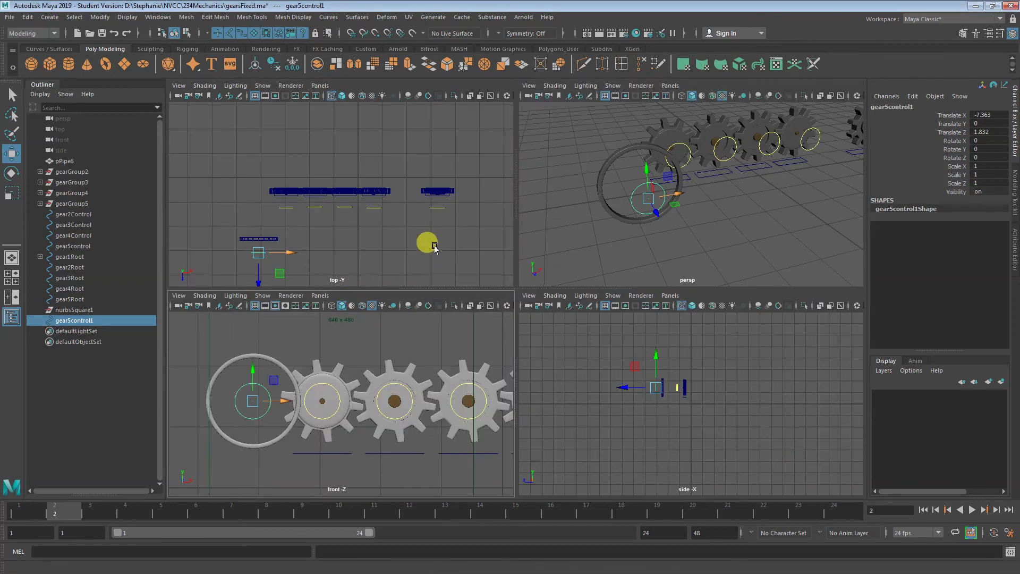
key(space)
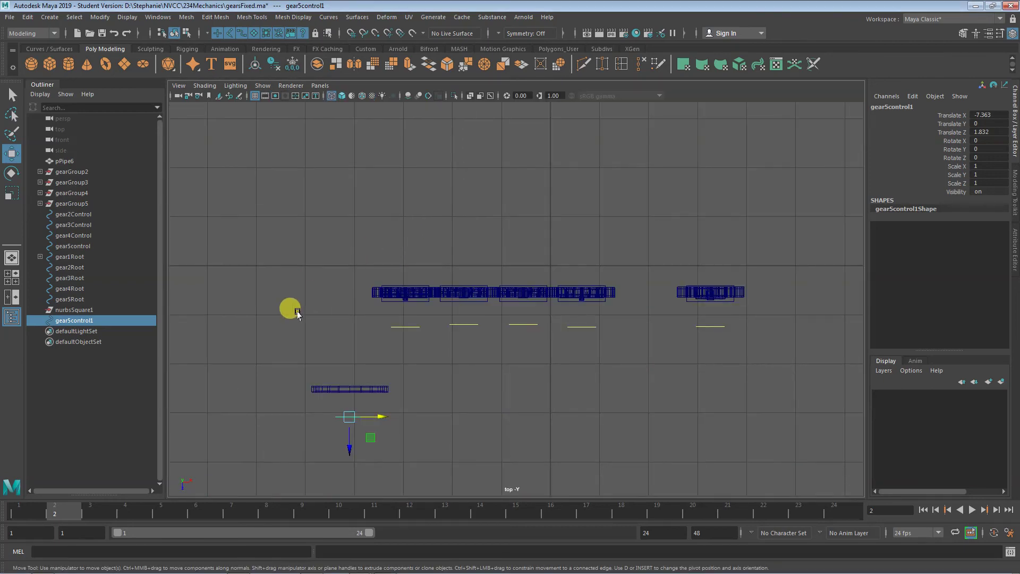
alt+middle_drag(330, 389, 308, 325)
alt+right_drag(307, 326, 407, 357)
scroll(366, 367, up, 2)
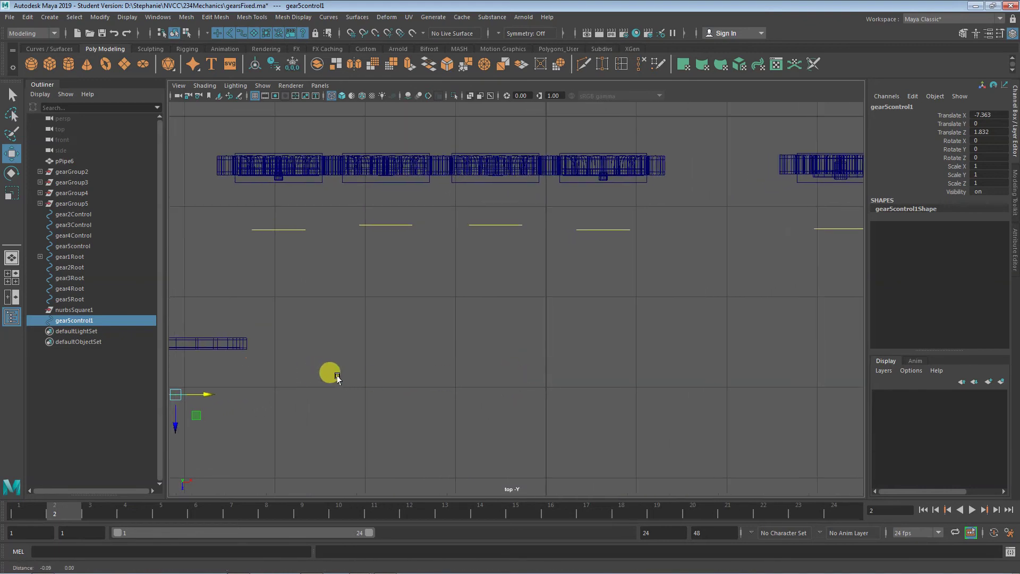
alt+middle_drag(327, 376, 460, 371)
drag(300, 420, 294, 358)
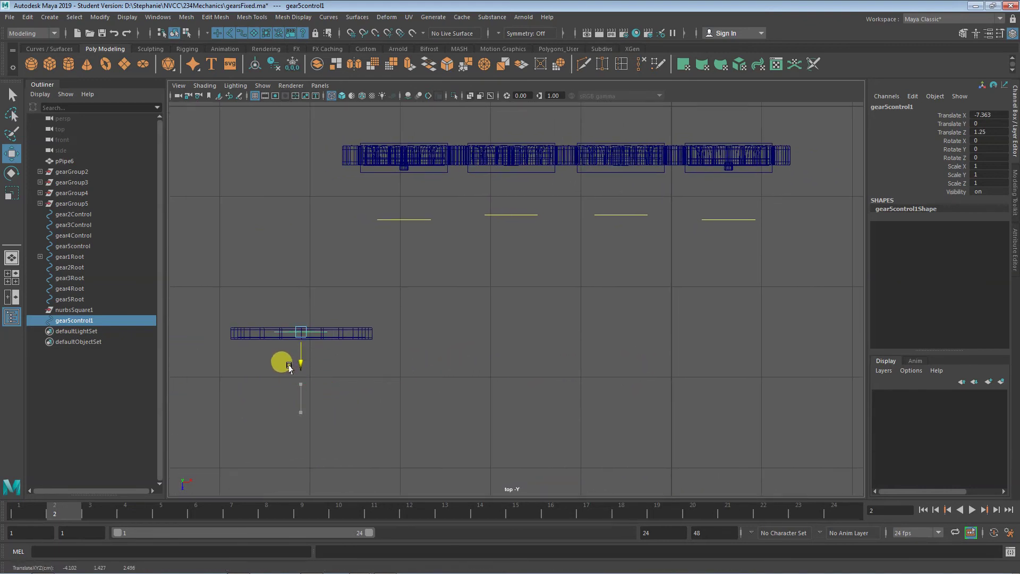
key(v)
drag(330, 337, 294, 336)
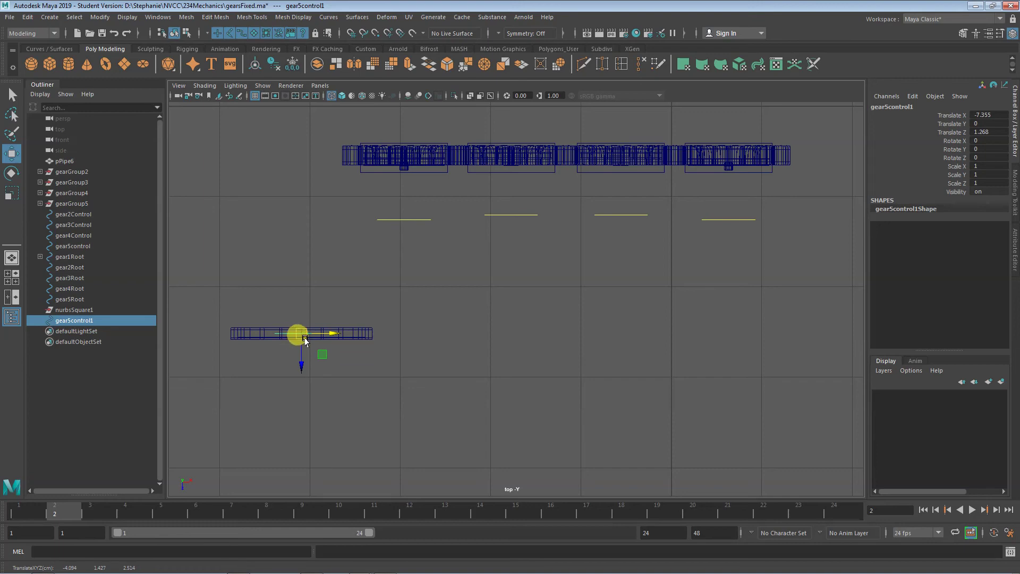
- Test moving gear5control1 forward to about Translate Z 1.637 in the perspective view, and undo this move
key(space)
key(space)
key(space)
key(space)
alt+right_drag(638, 305, 457, 317)
alt+drag(457, 317, 599, 355)
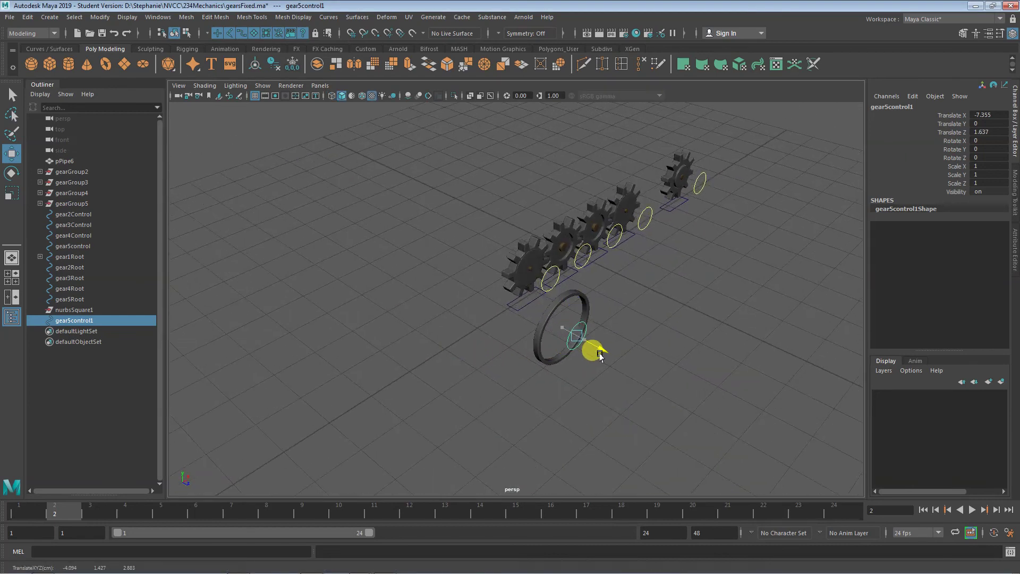
key(ctrl+z)
- Add pPipe6 to the selection after gear5control1 and switch to the Rigging menu set
alt+drag(547, 391, 491, 370)
shift+click(468, 322)
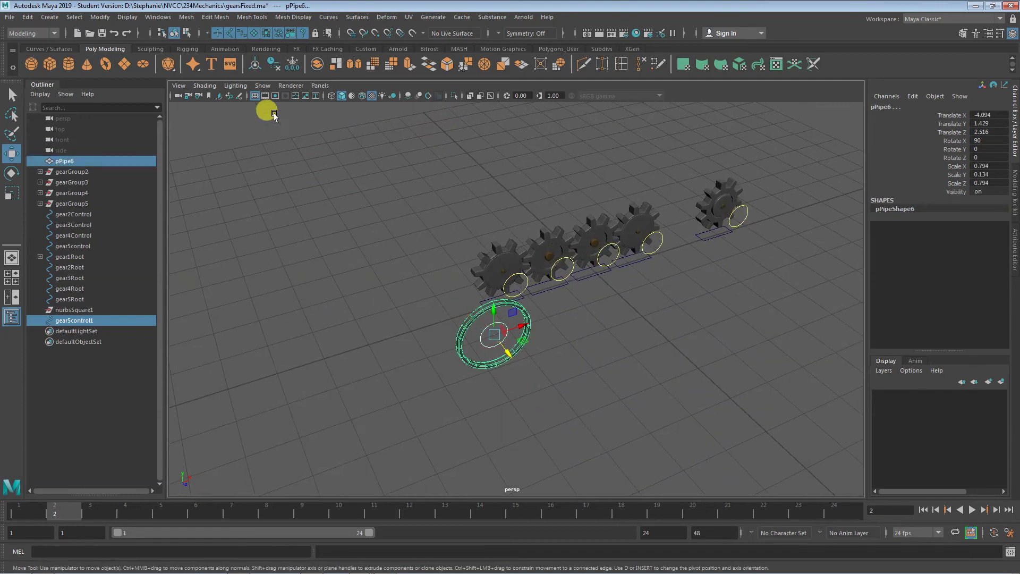
click(31, 33)
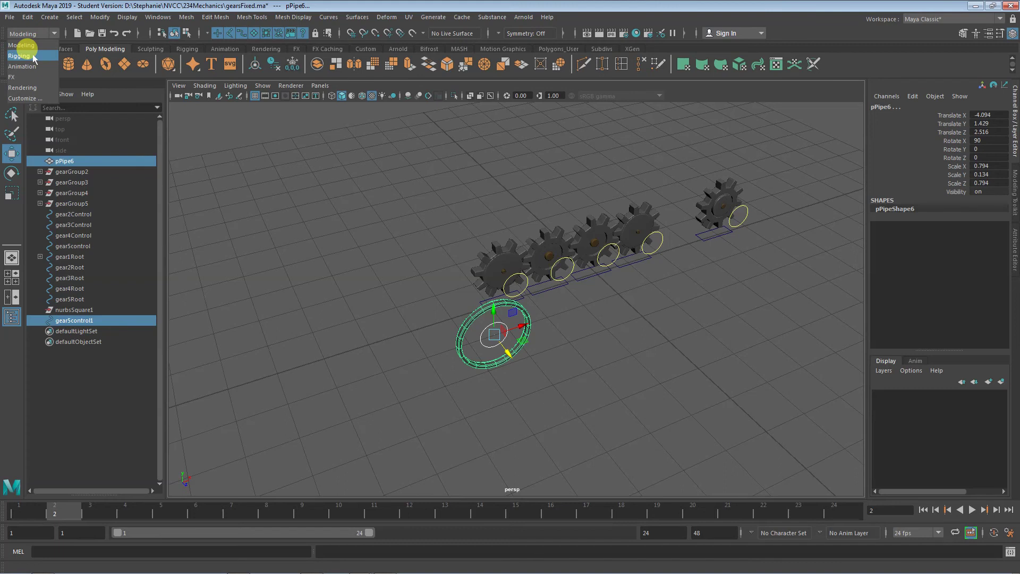
click(19, 56)
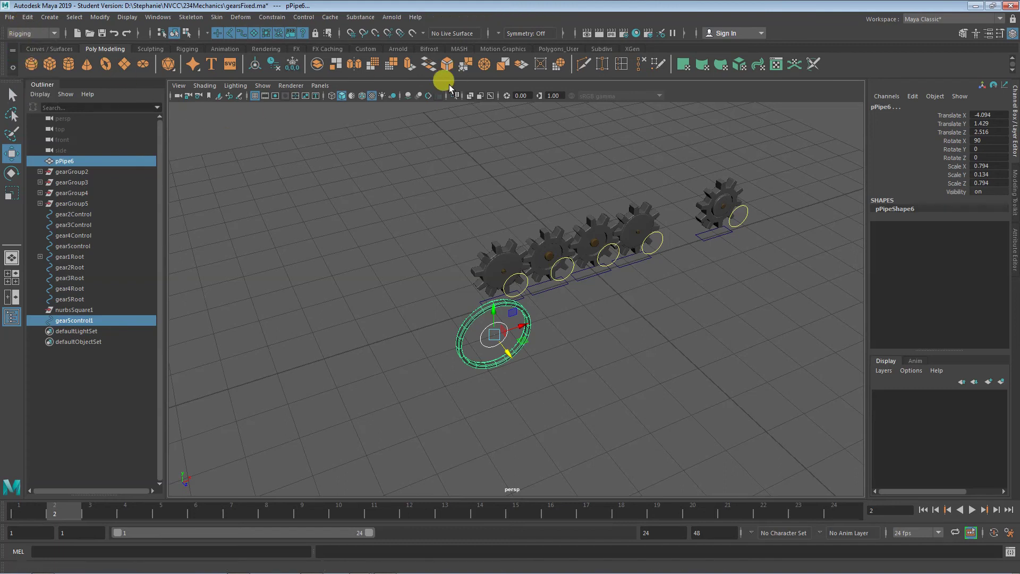
- Apply a point constraint from gear5control1 to pPipe6 with Maintain offset off and all axes constrained
click(264, 19)
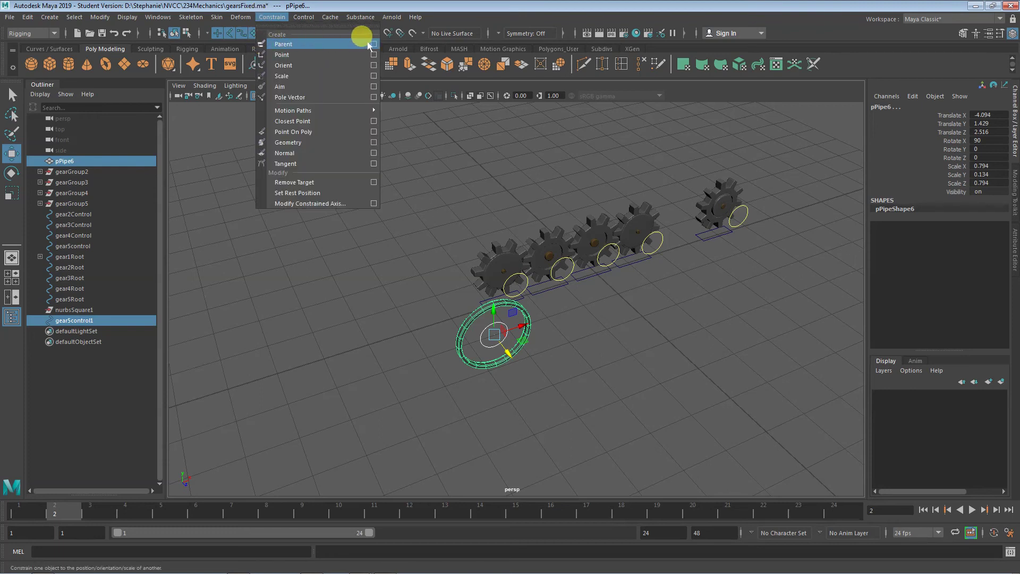
click(373, 54)
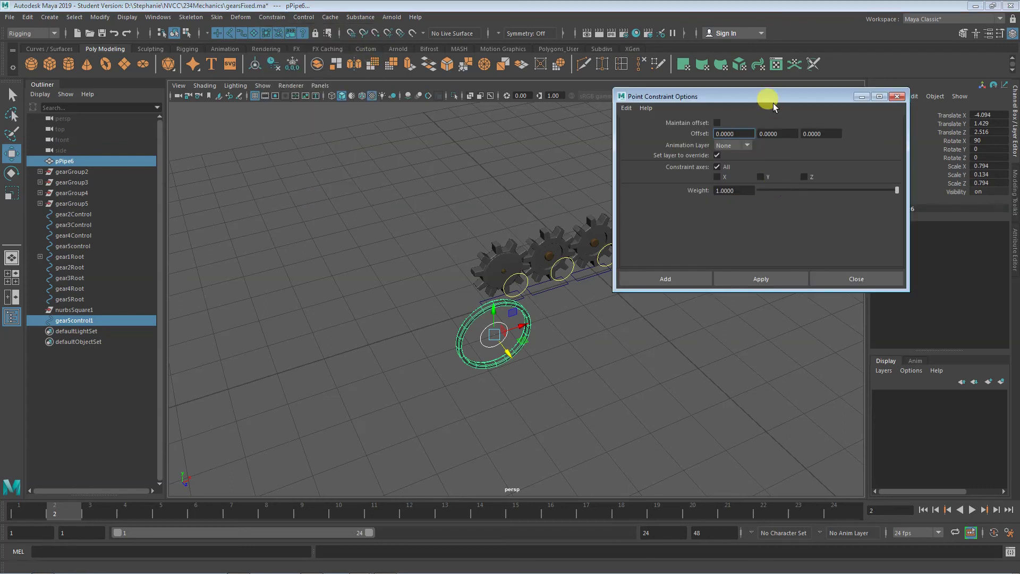
drag(771, 102, 263, 126)
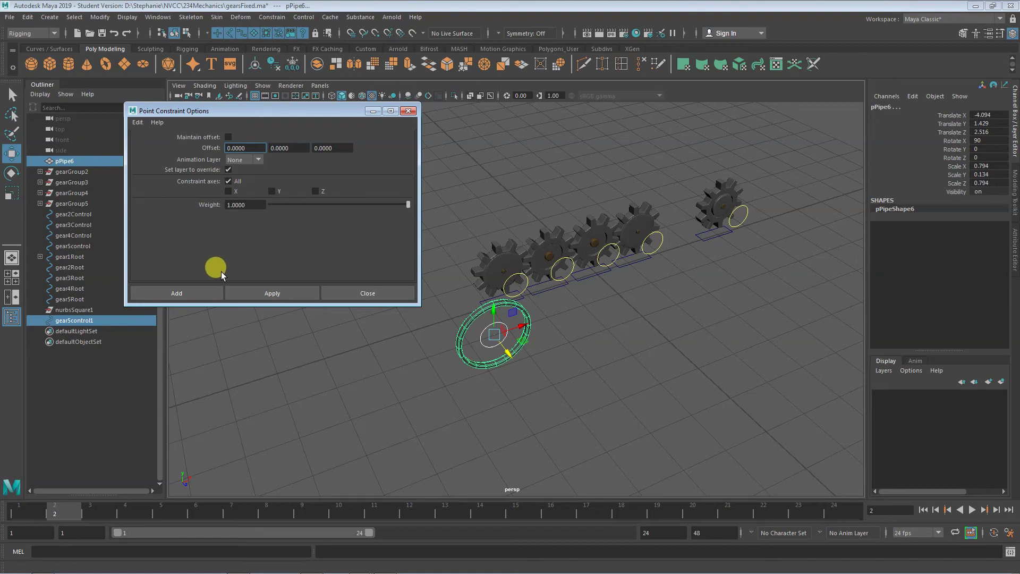
click(250, 293)
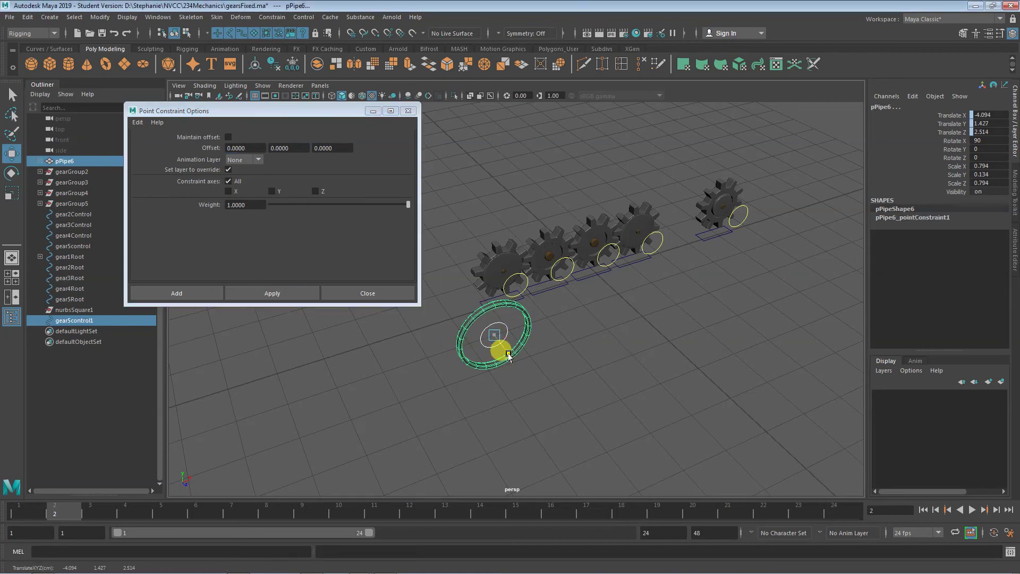
- Test the point constraint by moving gear5control1 to about Translate Z 1.757 and rotating it about 7.3 degrees around Y
click(388, 344)
click(478, 346)
drag(516, 364, 499, 379)
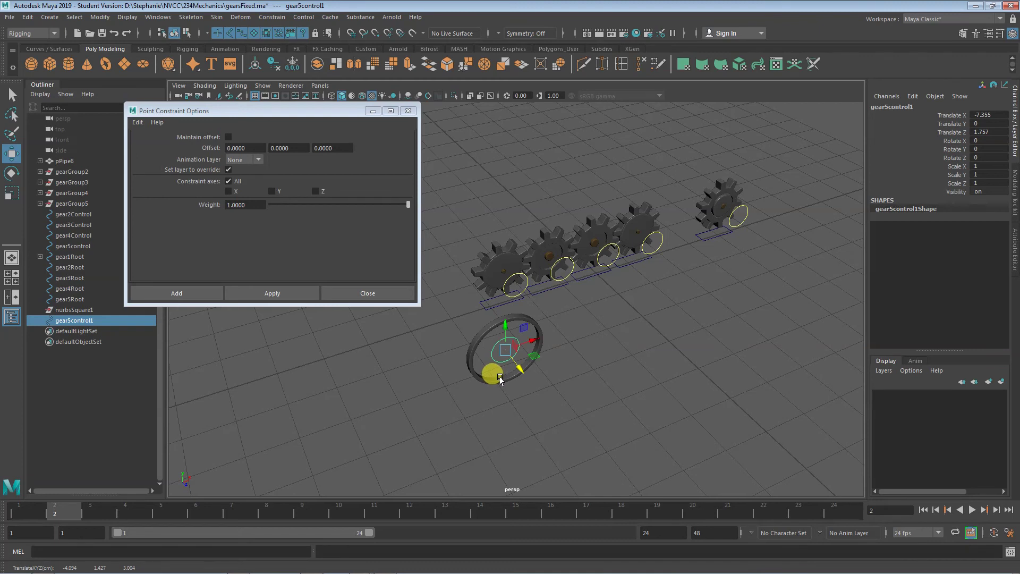
key(e)
drag(500, 375, 506, 372)
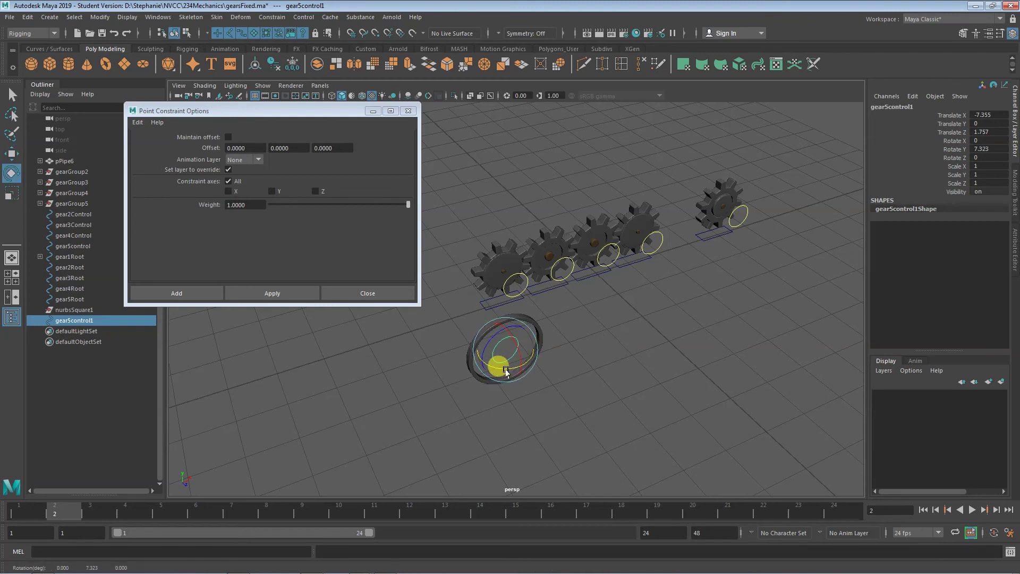
- Undo the test rotation and move of gear5control1 and the point constraint on pPipe6, and close the constraint options
key(ctrl+z)
key(ctrl+z)
key(ctrl+z)
key(ctrl+z)
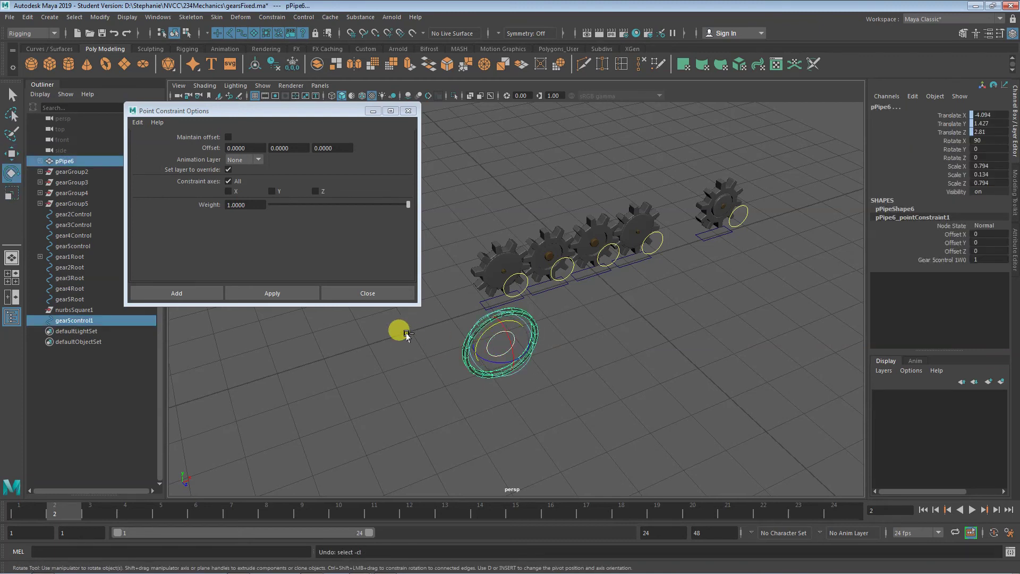
key(ctrl+z)
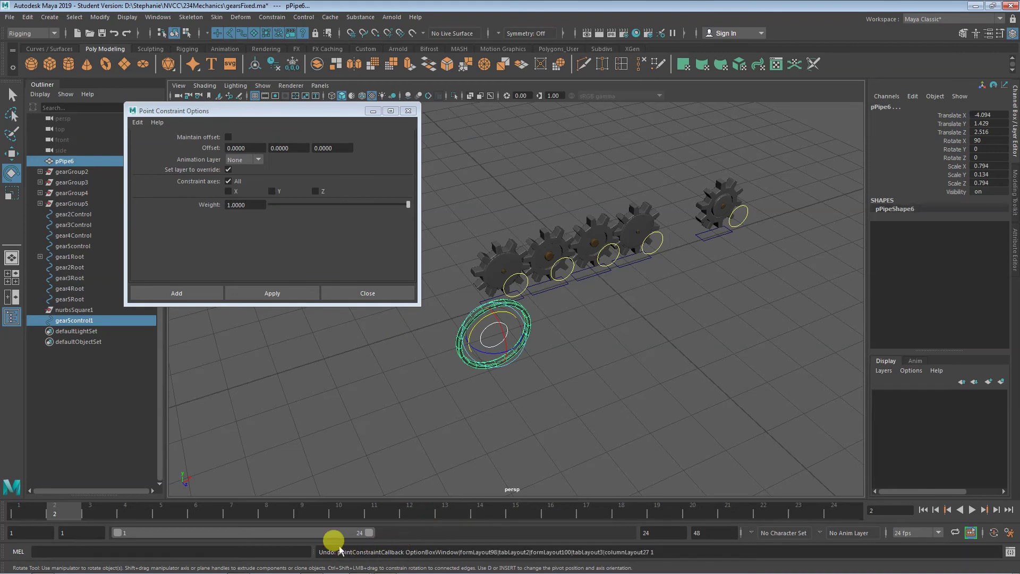
click(337, 293)
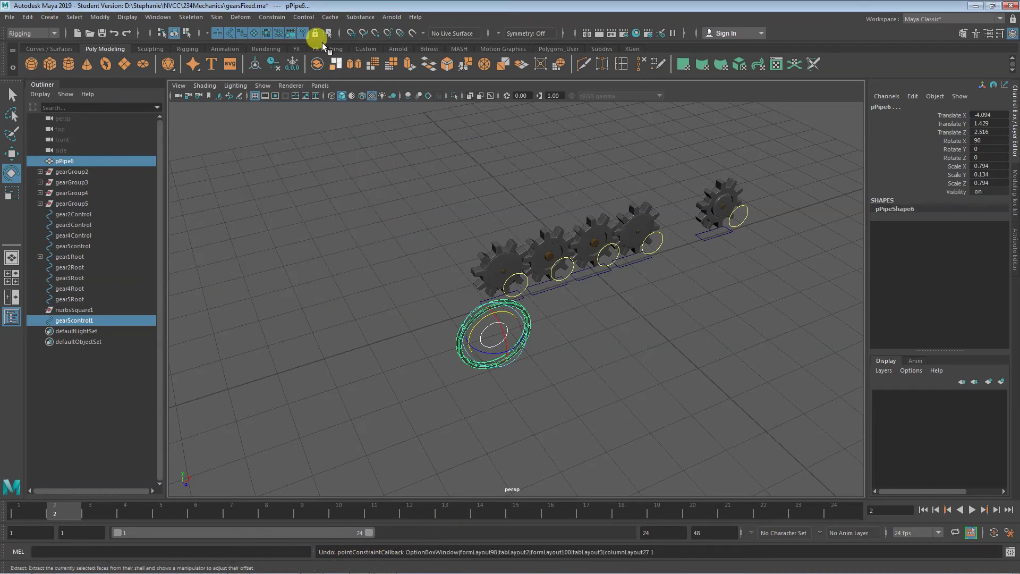
- Try a parent constraint from gear5control1 to pPipe6 with Maintain offset off, undo it, and clear the selection
click(274, 18)
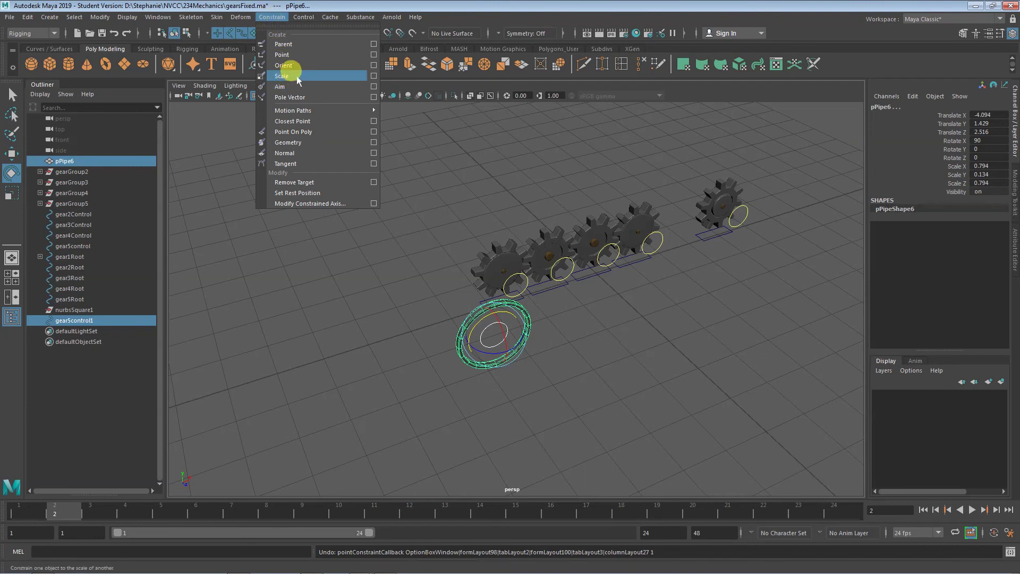
click(374, 44)
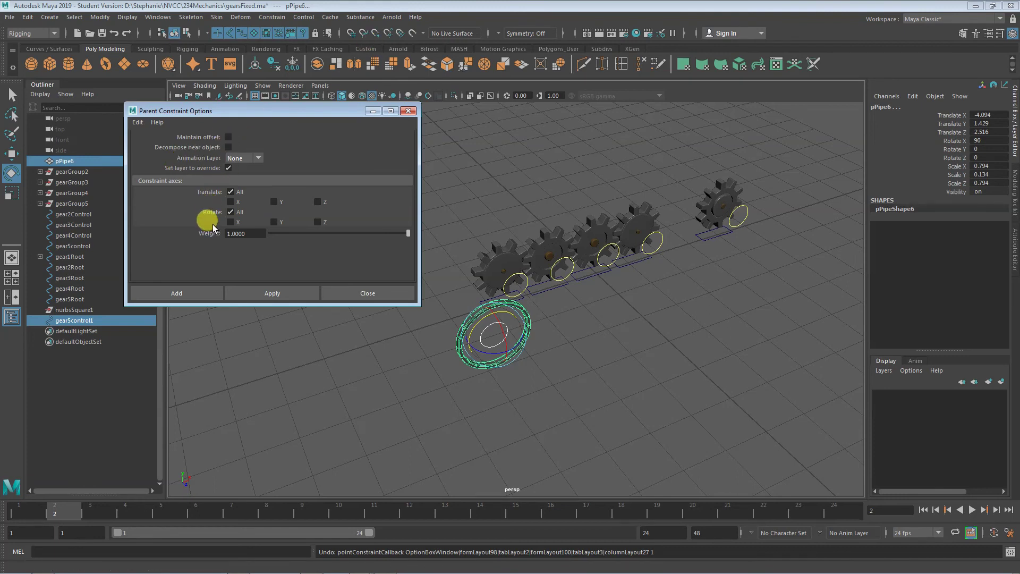
click(265, 294)
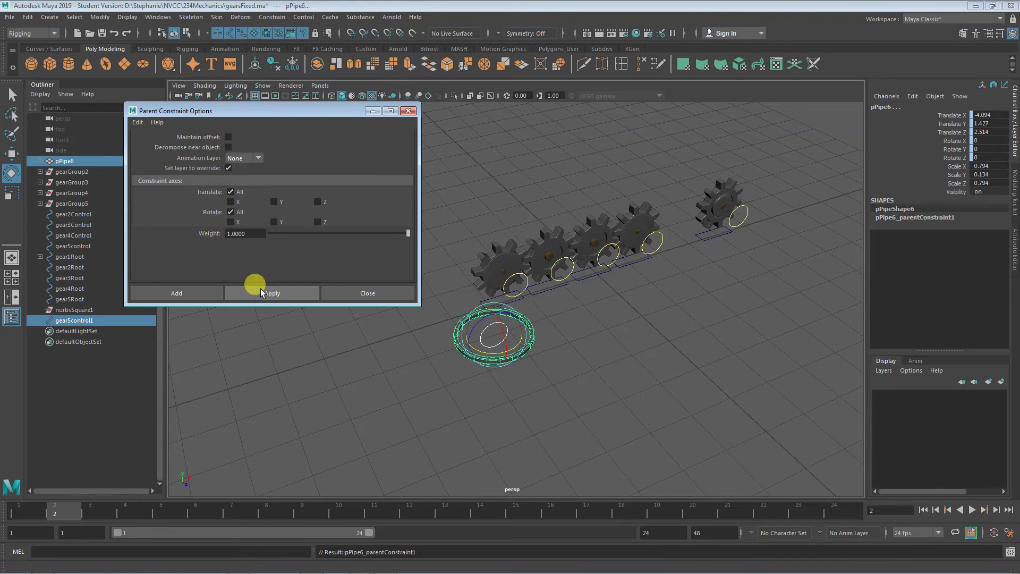
click(335, 292)
click(375, 327)
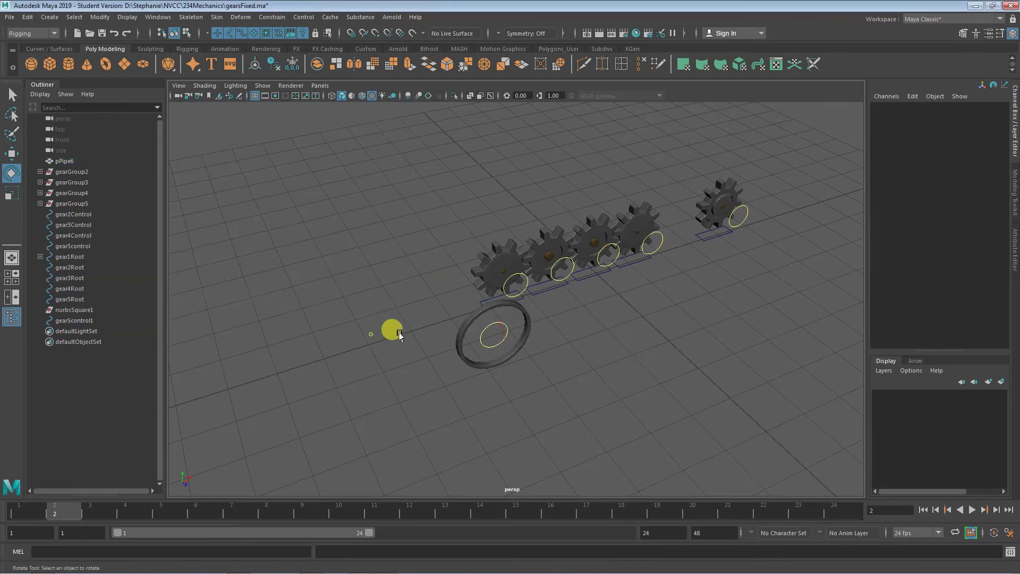
- Freeze the transformations of the gear5control1 curve
click(480, 329)
drag(950, 114, 950, 167)
right_click(951, 117)
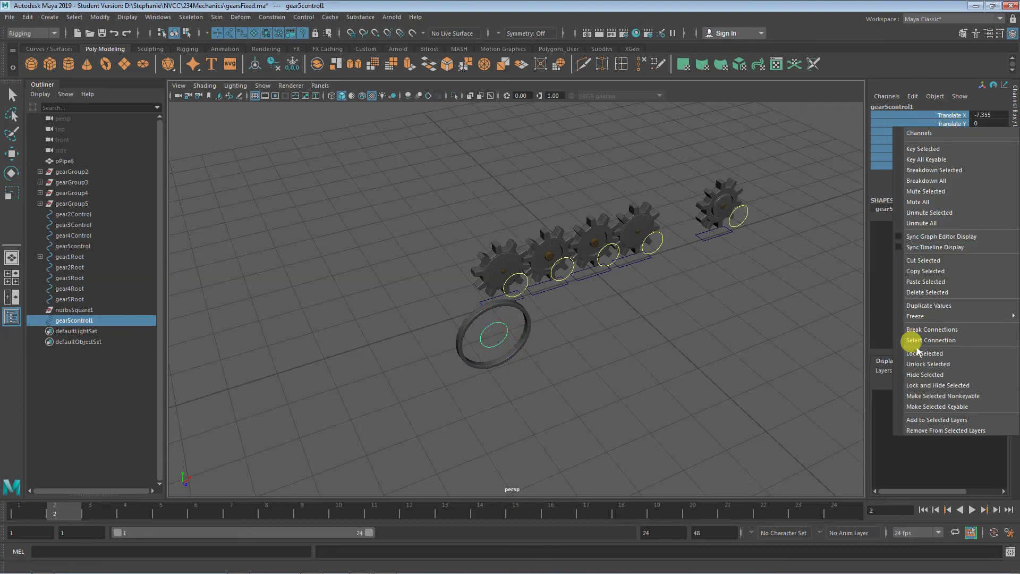
mouse_move(921, 322)
click(872, 338)
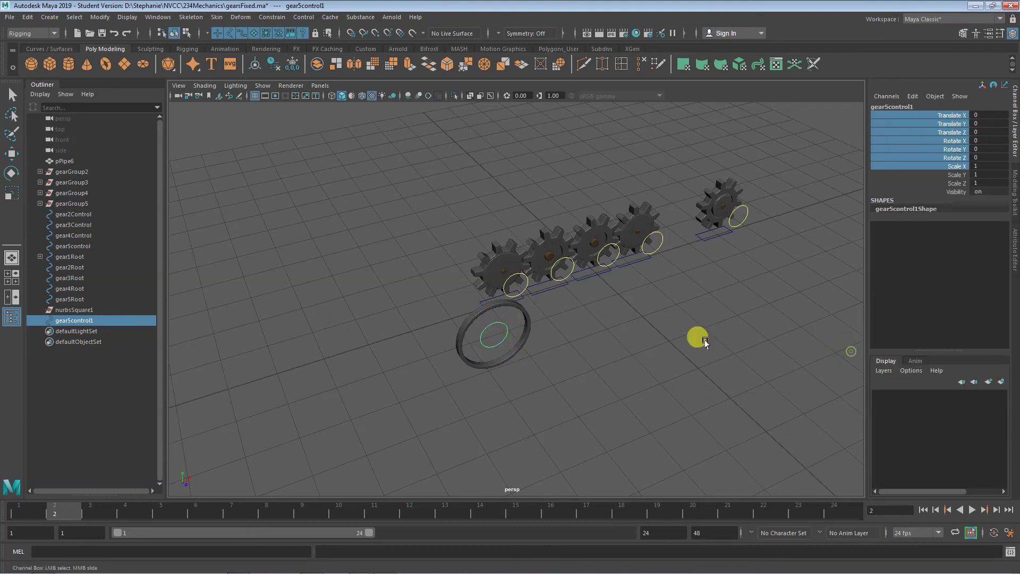
- Try the parent constraint from the frozen gear5control1 to pPipe6 again with Maintain offset off, and undo it
click(526, 323)
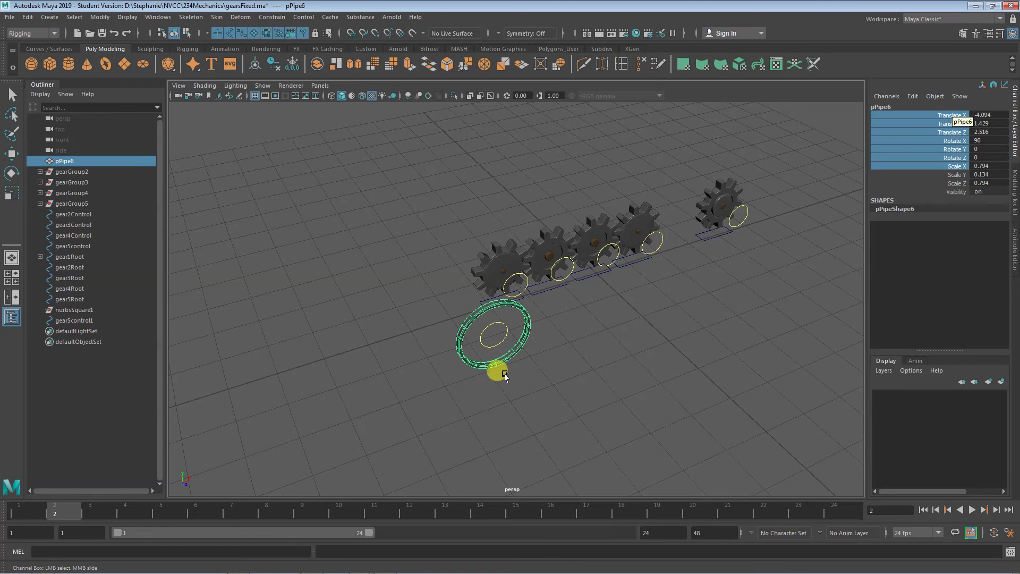
click(499, 324)
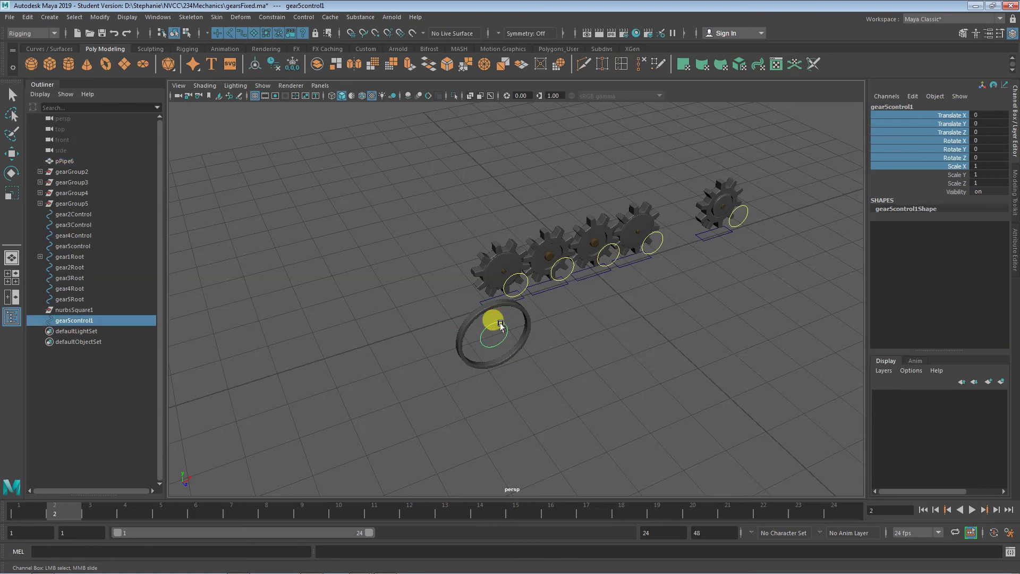
shift+click(463, 315)
click(264, 21)
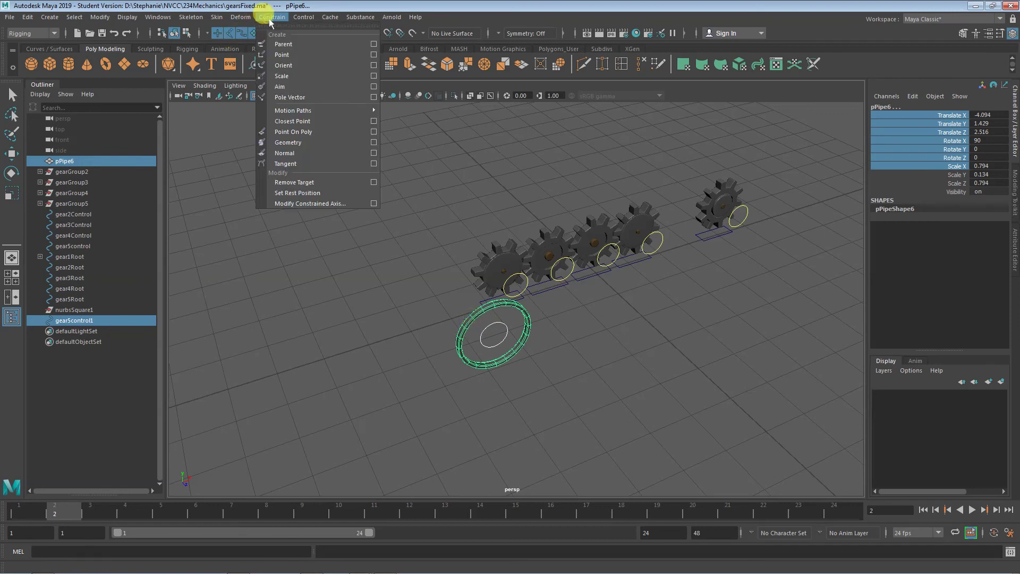
click(368, 36)
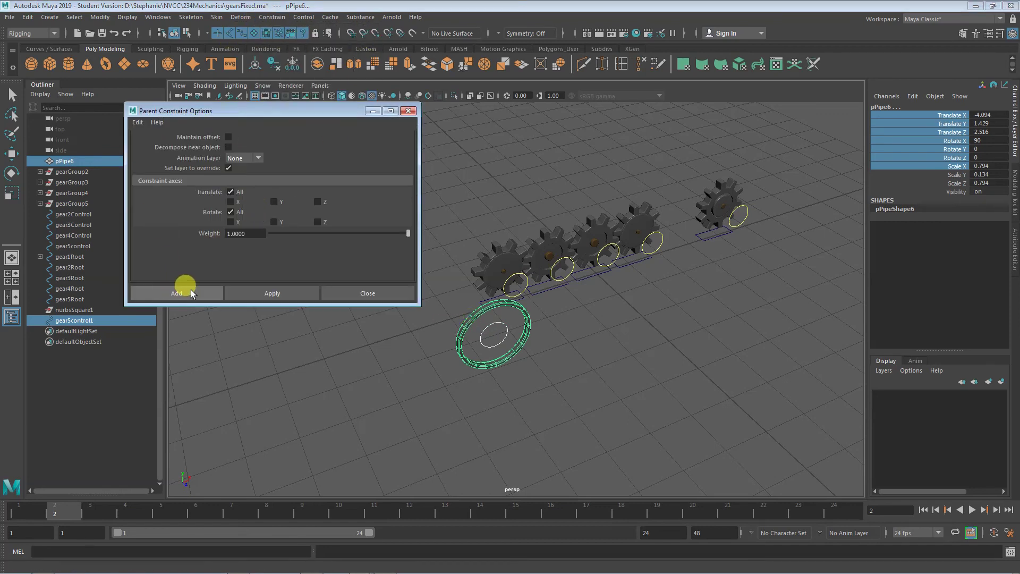
click(292, 295)
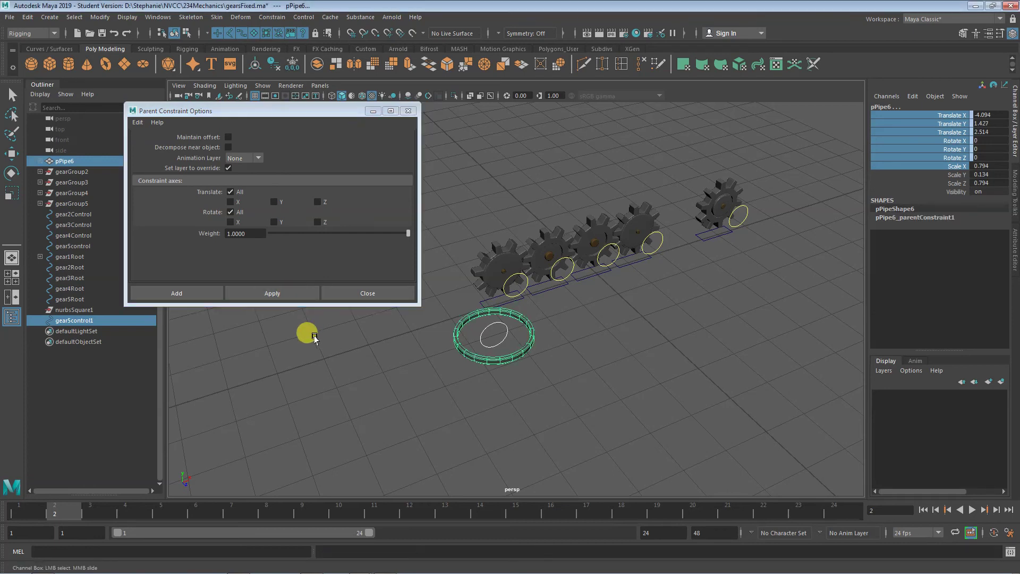
key(ctrl+z)
key(e)
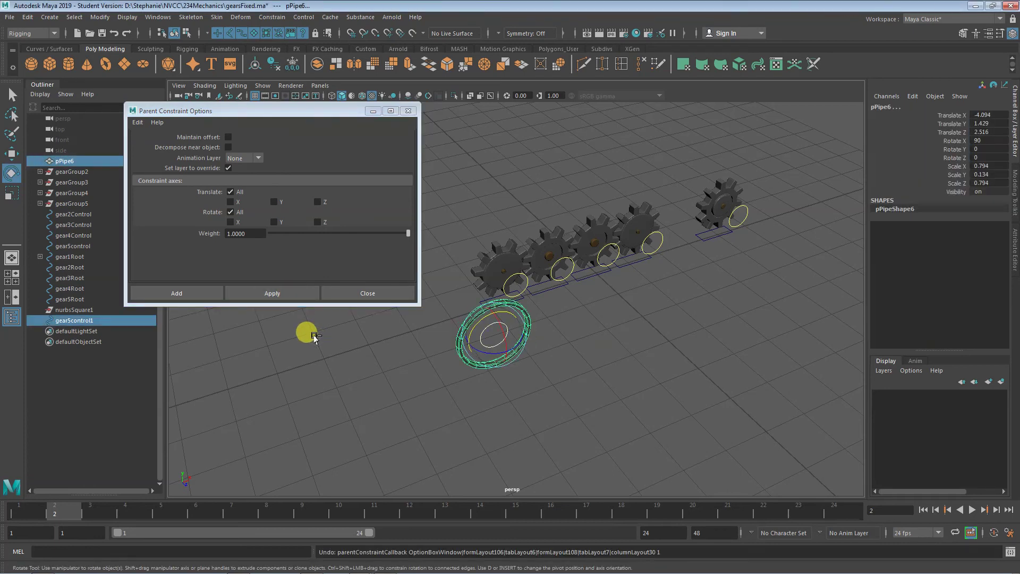
- Compare the transform values of pPipe6 with those of the frozen gear5control1
click(381, 323)
click(485, 310)
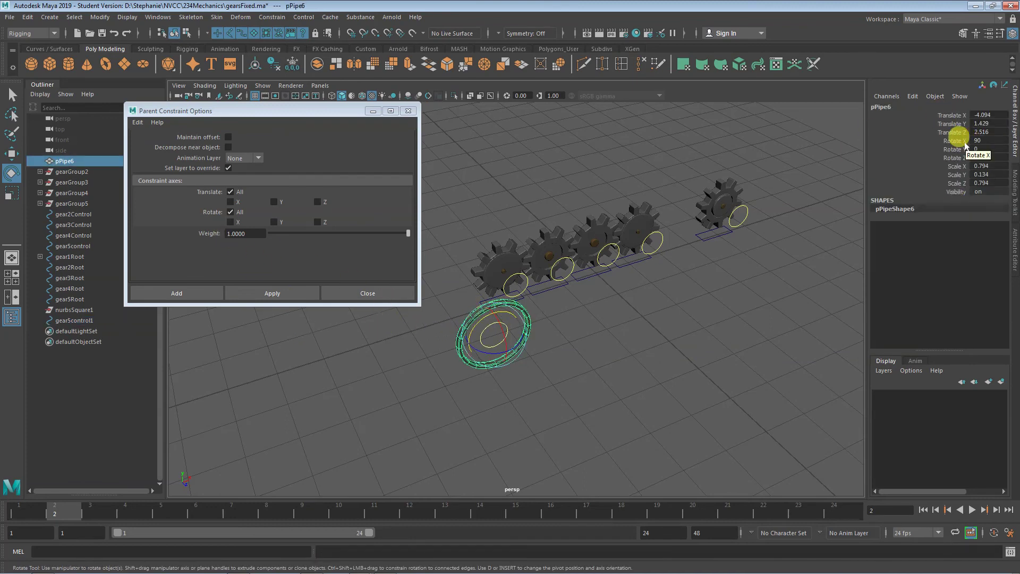
click(413, 368)
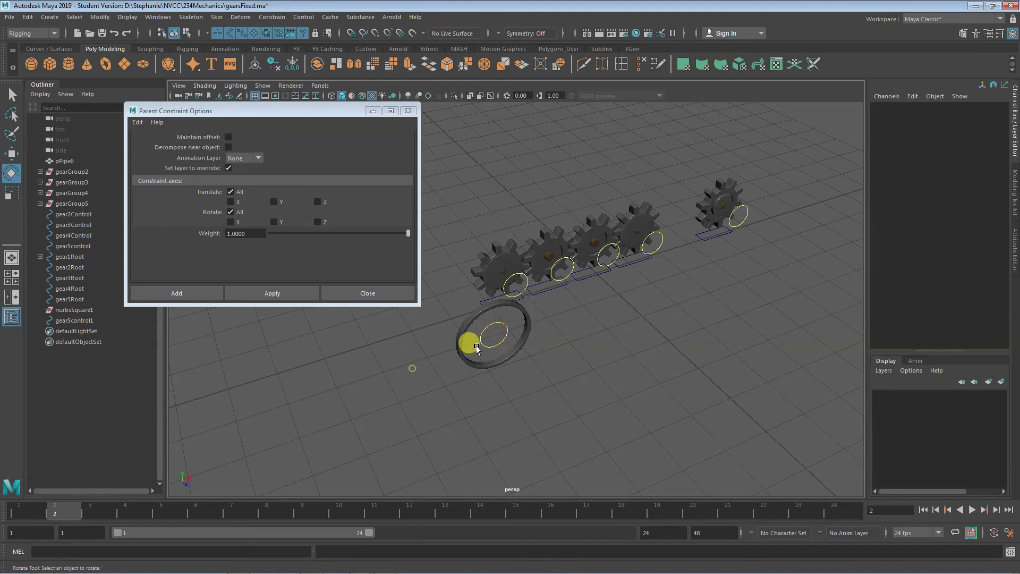
click(476, 347)
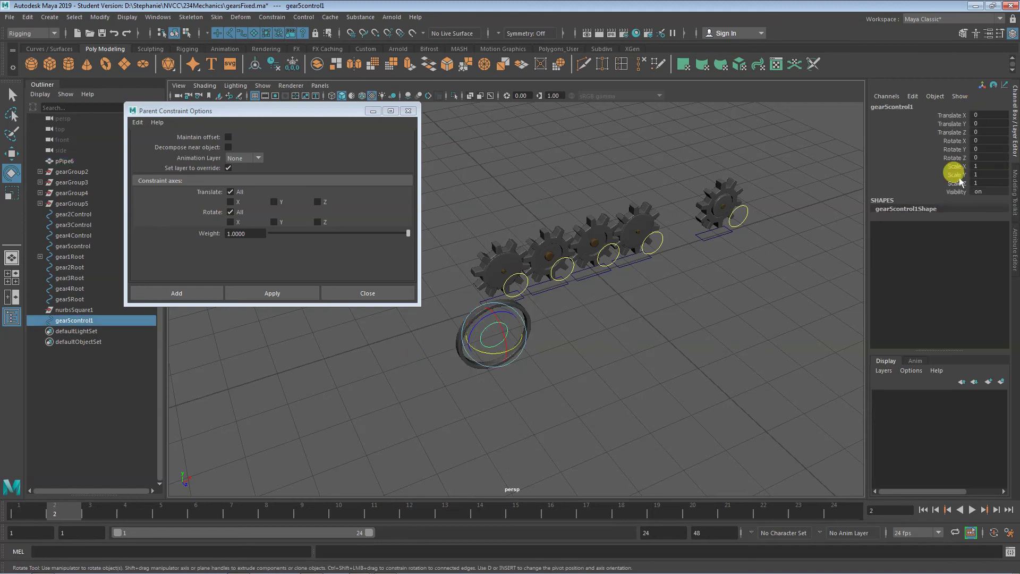
click(358, 335)
- Apply a parent constraint from gear5control1 to pPipe6 with Maintain offset on and all translate and rotate axes constrained
click(482, 327)
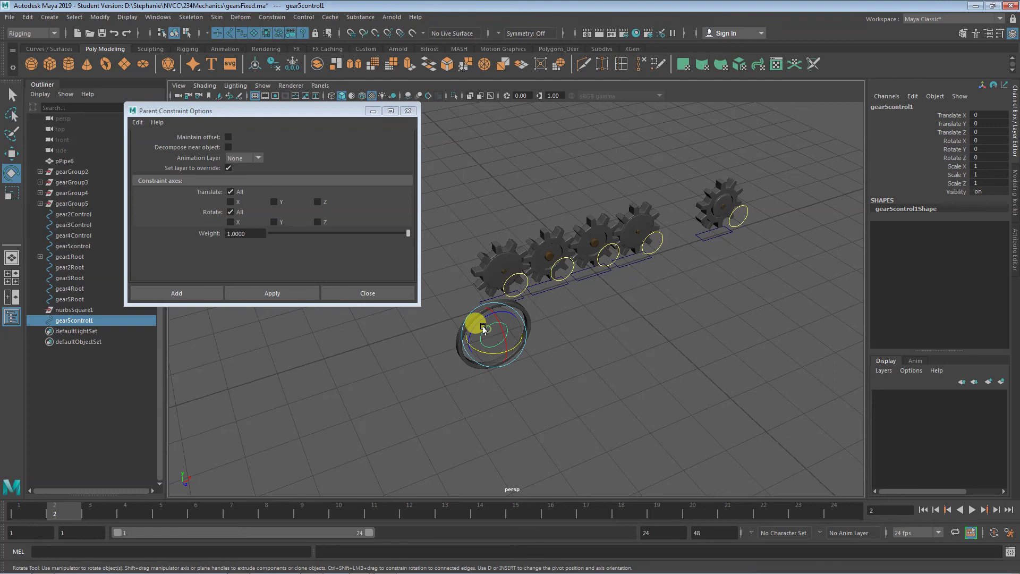
key(q)
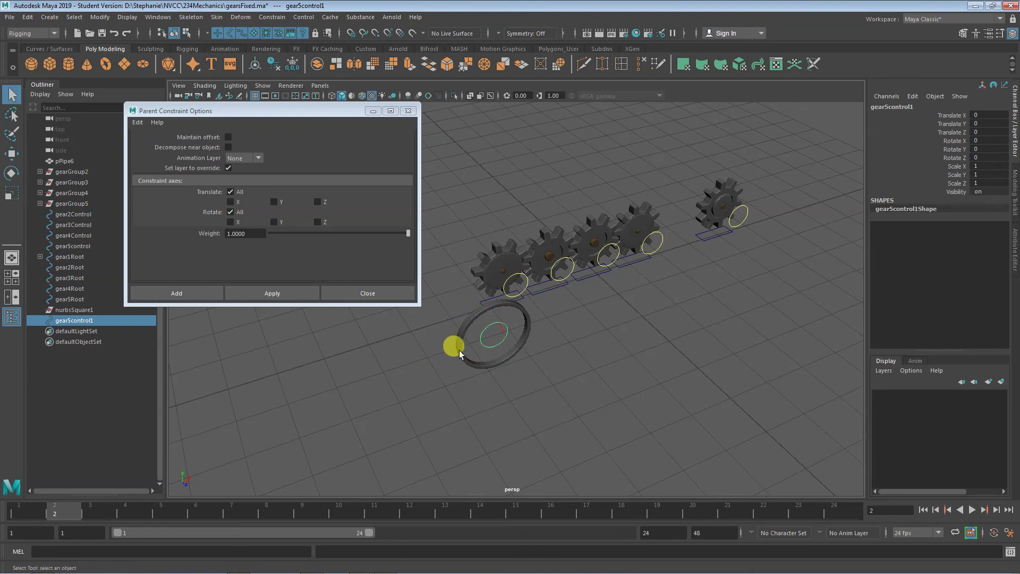
shift+click(459, 350)
click(228, 137)
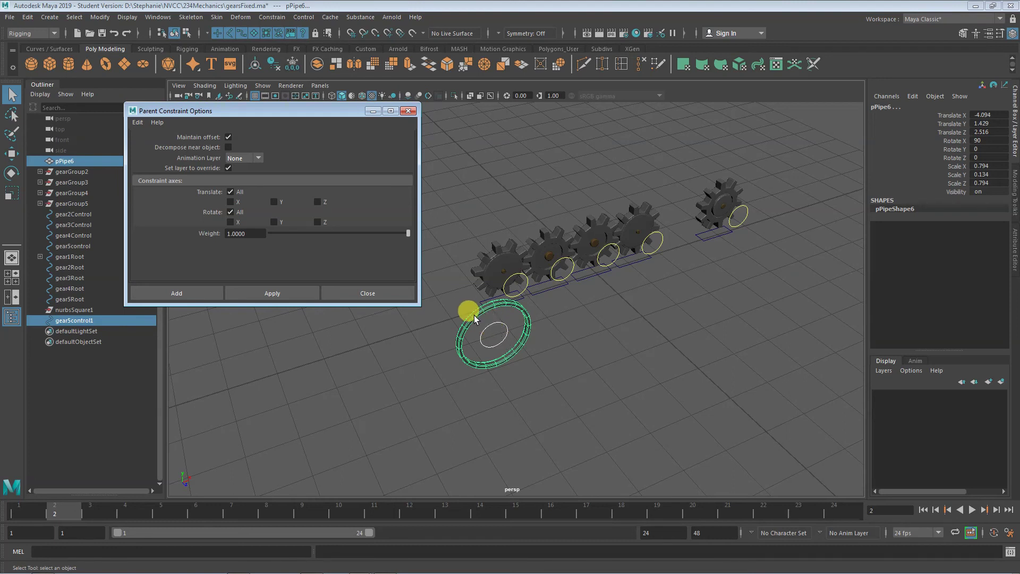
click(287, 293)
click(498, 362)
- Move and rotate gear5control1, bringing pPipe6 to about Translate Z 3.139 and Rotate Y 2.095, and close the constraint options
click(486, 329)
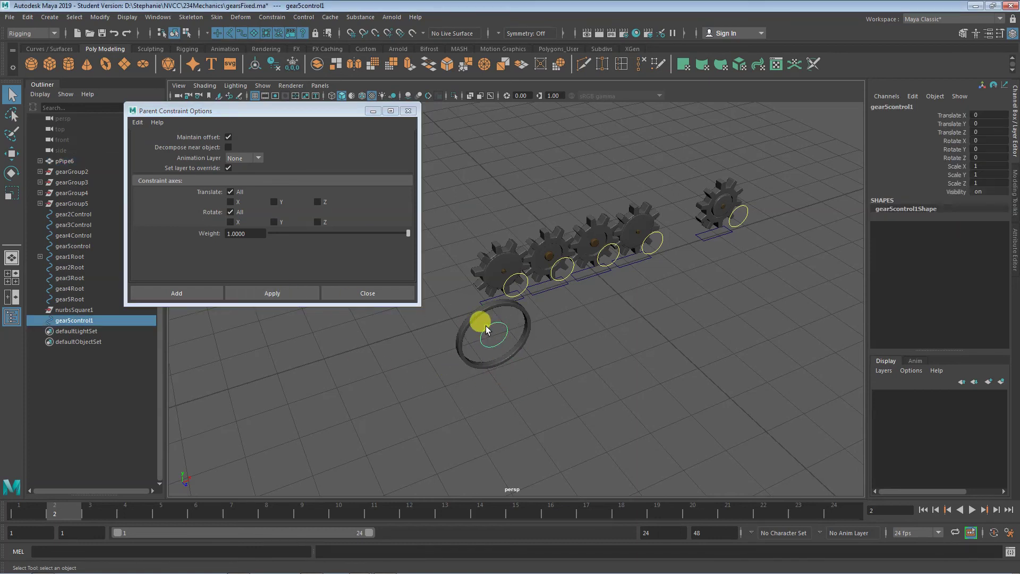
key(w)
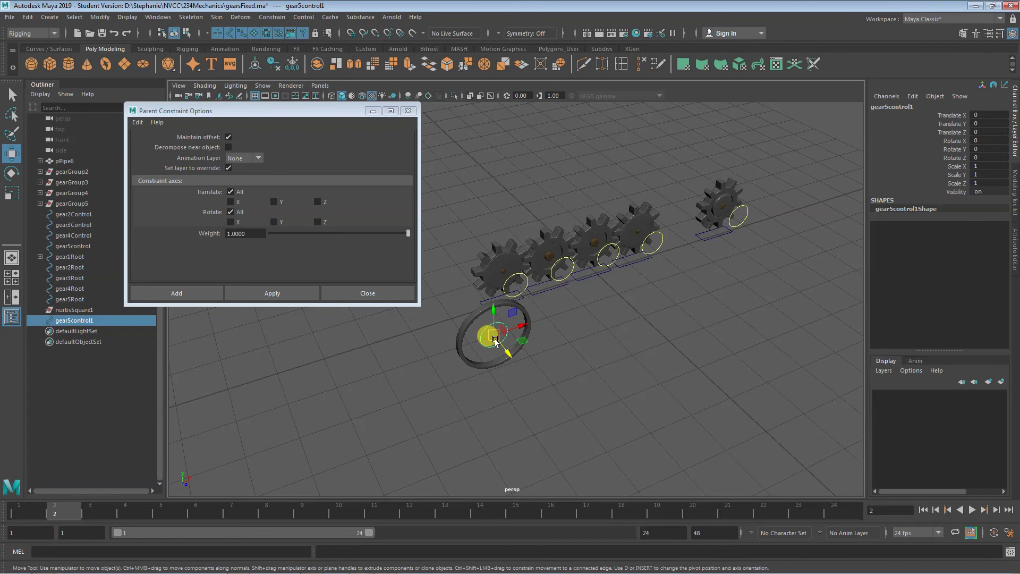
drag(510, 373, 490, 365)
key(e)
click(445, 344)
click(473, 337)
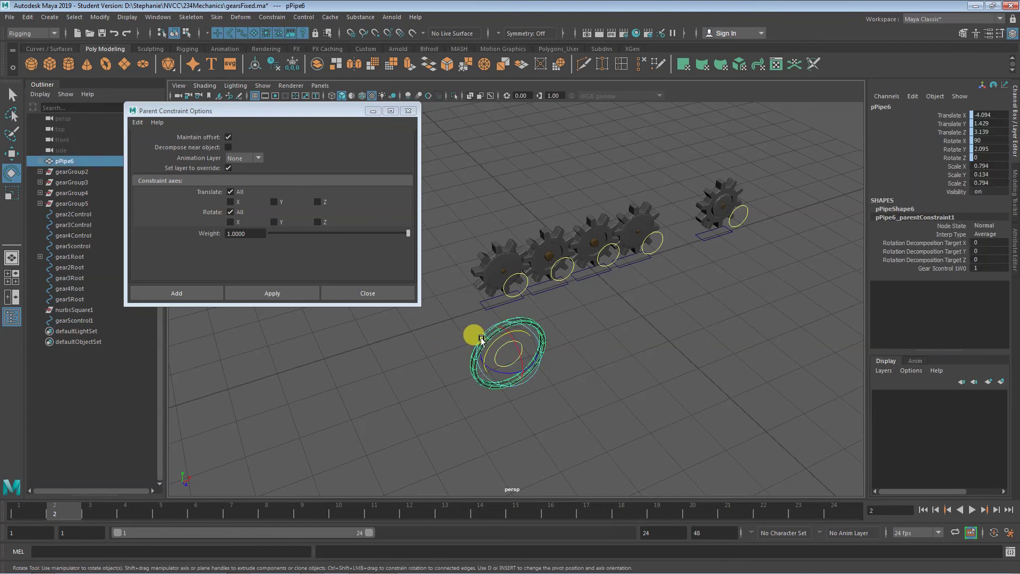
click(368, 293)
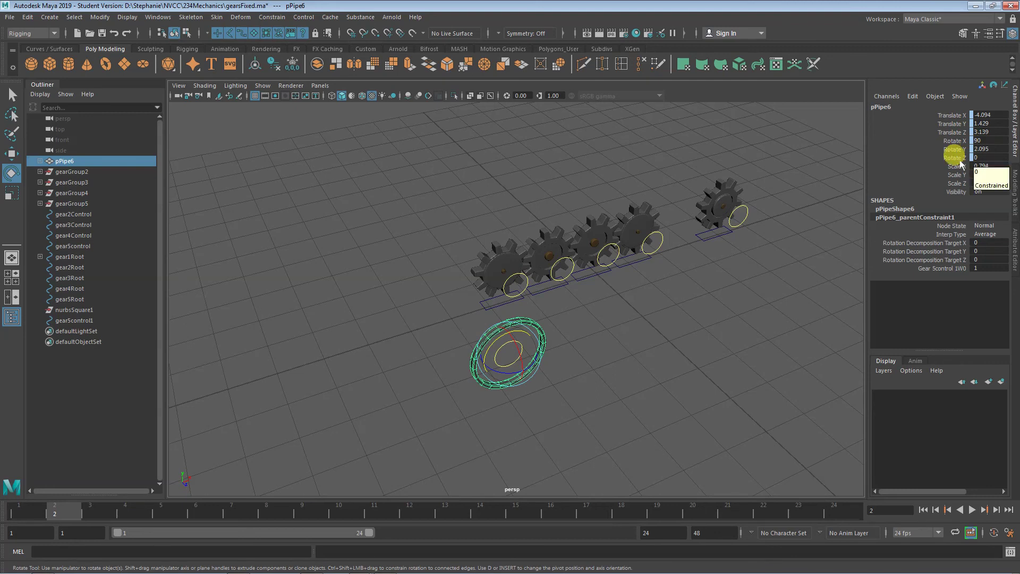
- Examine the constrained channels of gearGroup5 and gearGRoup1 and the transform values of gear5Root
click(724, 200)
key(Up)
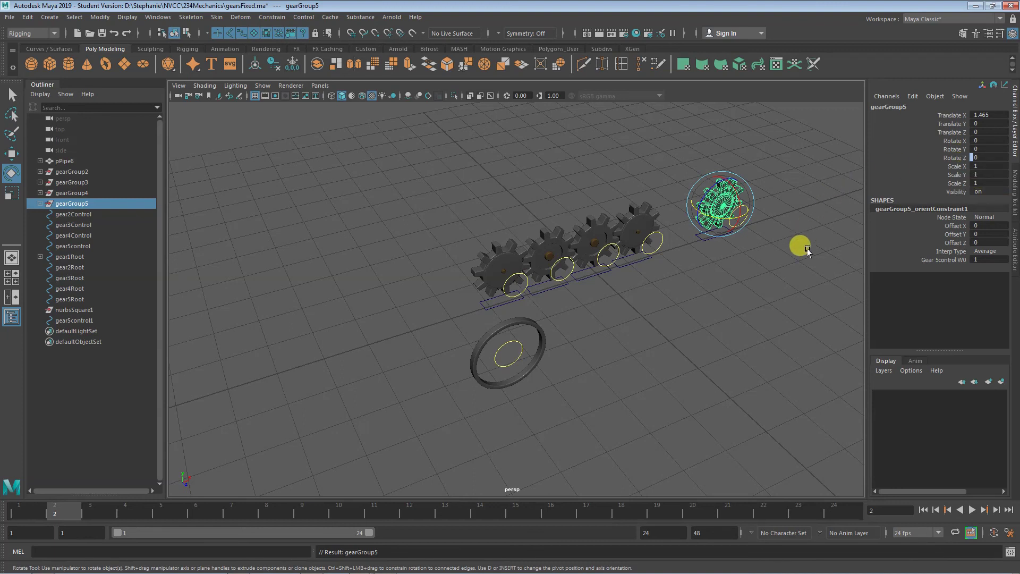
click(696, 245)
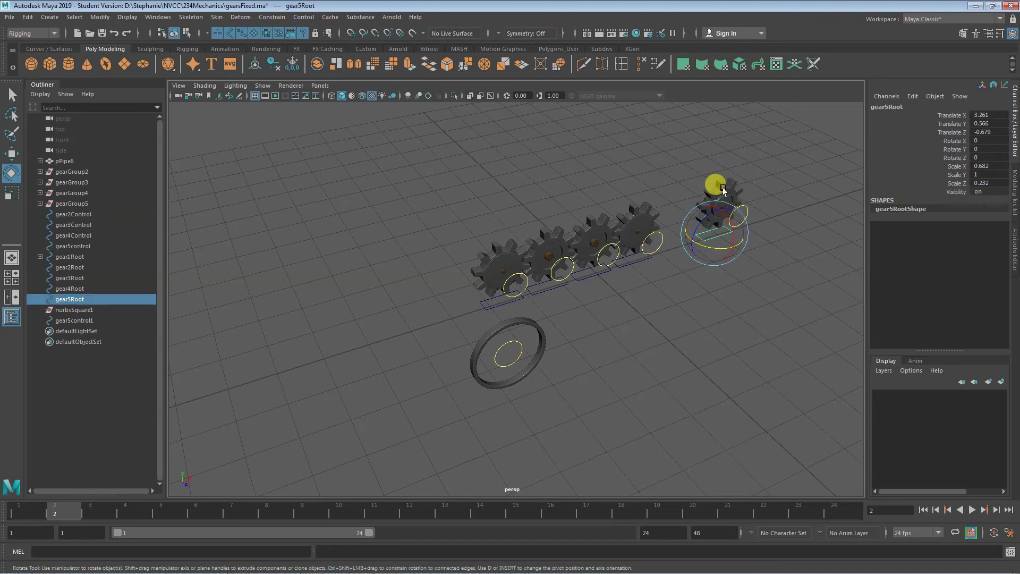
click(723, 188)
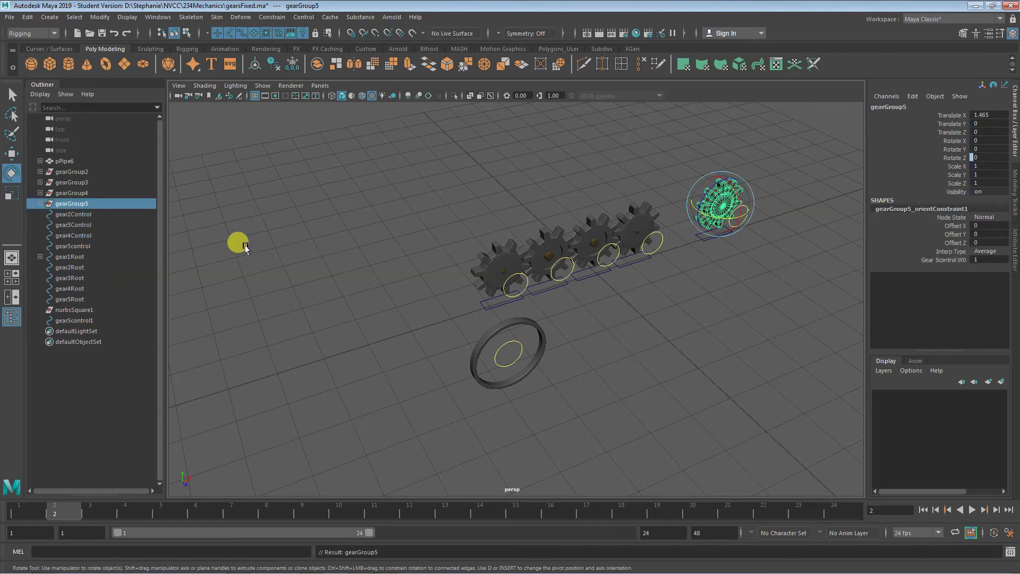
click(477, 279)
key(Up)
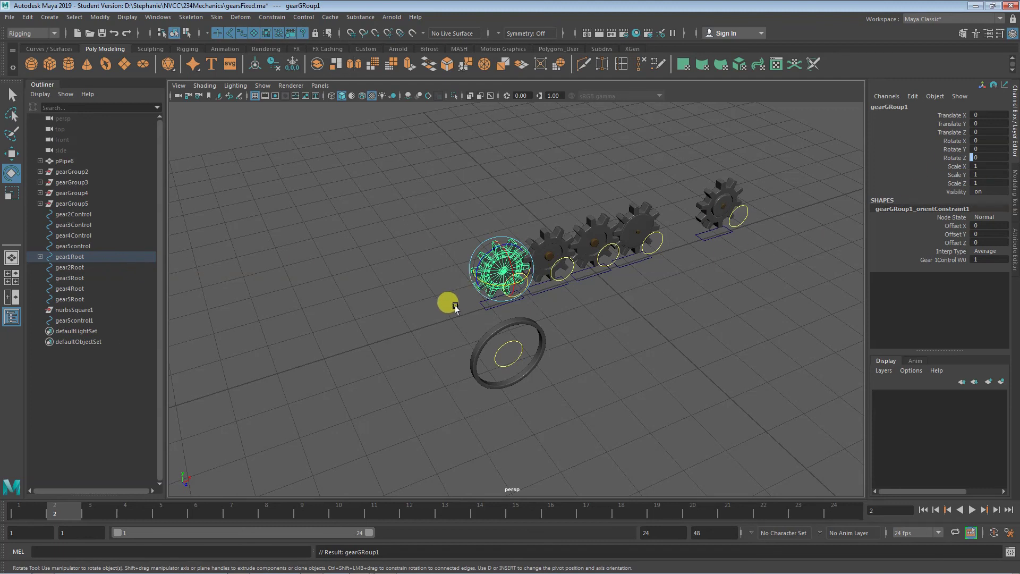
click(974, 157)
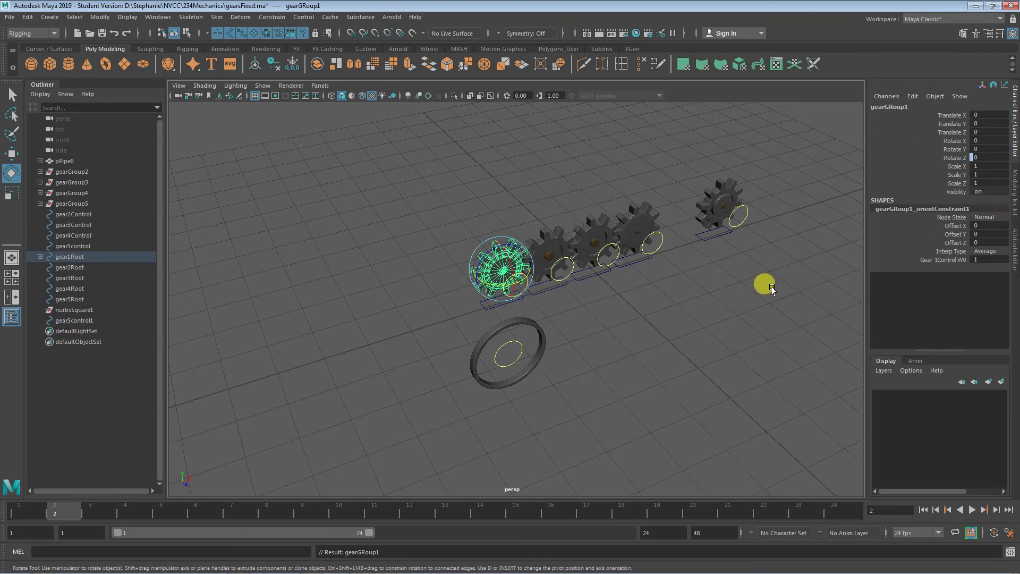
- Test gear1Root by rotating it about 12.7 degrees around Y, and undo the rotation
drag(500, 302, 620, 325)
click(613, 299)
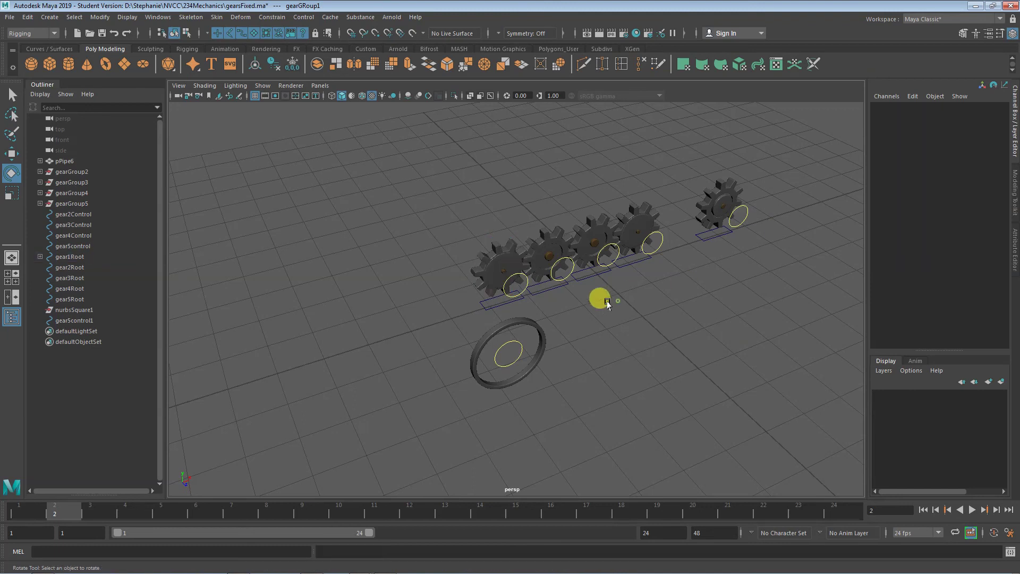
click(501, 304)
mouse_move(497, 304)
mouse_down()
mouse_move(480, 318)
mouse_move(488, 315)
mouse_up()
key(ctrl+z)
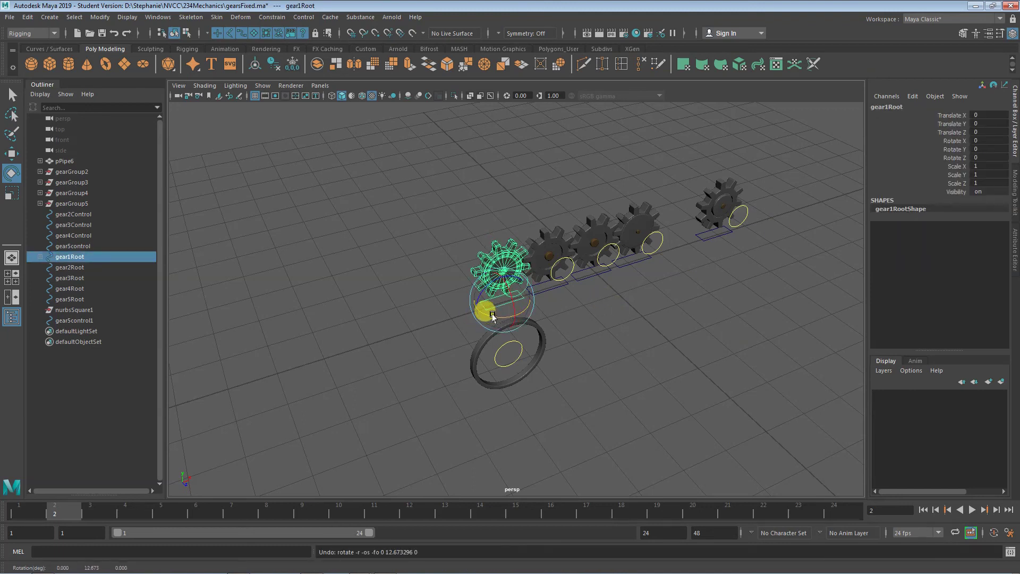
- Expand gear1Root in the Outliner and inspect its hierarchy by selecting gearGRoup1 and its parent
click(40, 257)
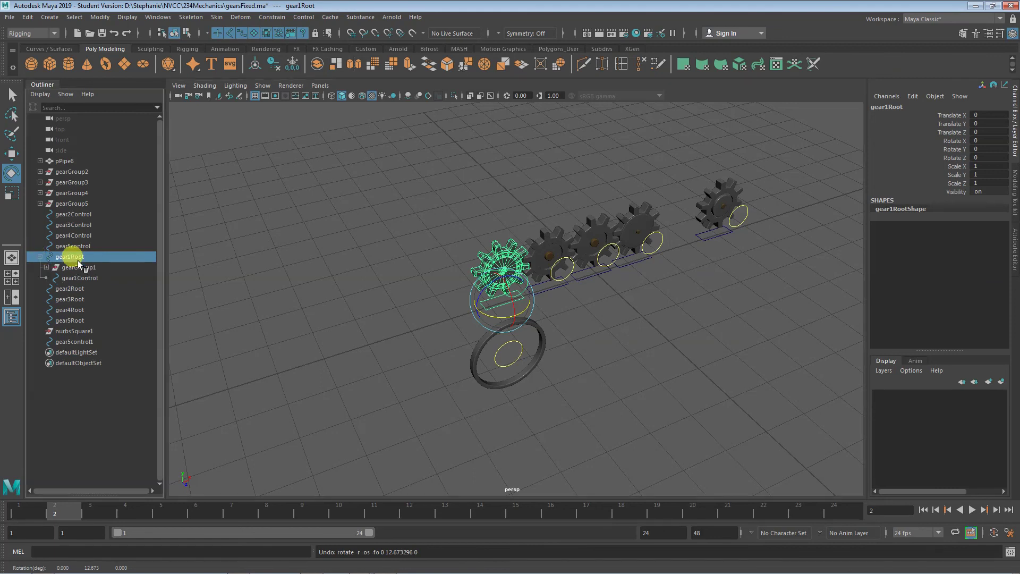
click(582, 323)
click(500, 257)
key(Down)
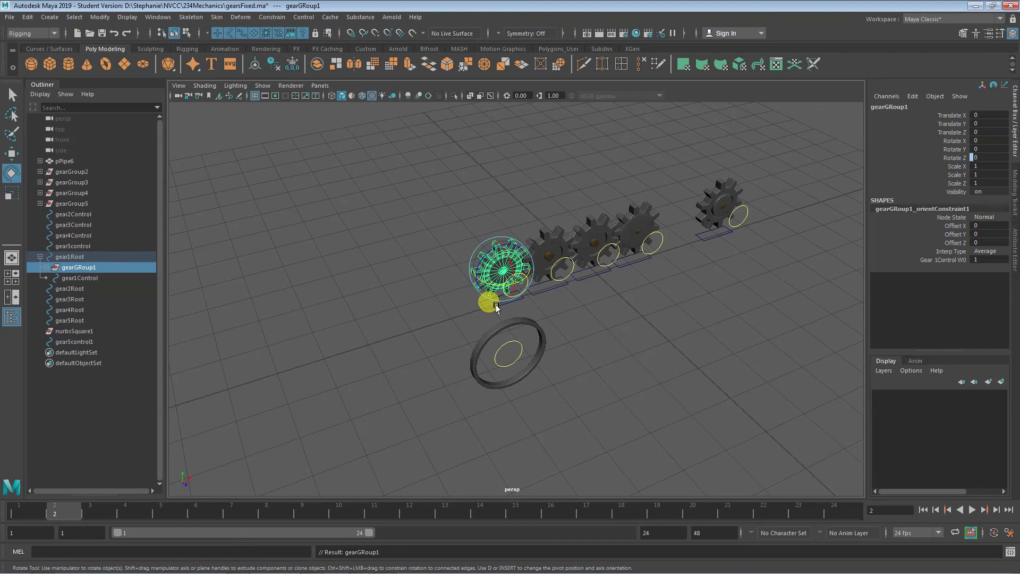
key(Up)
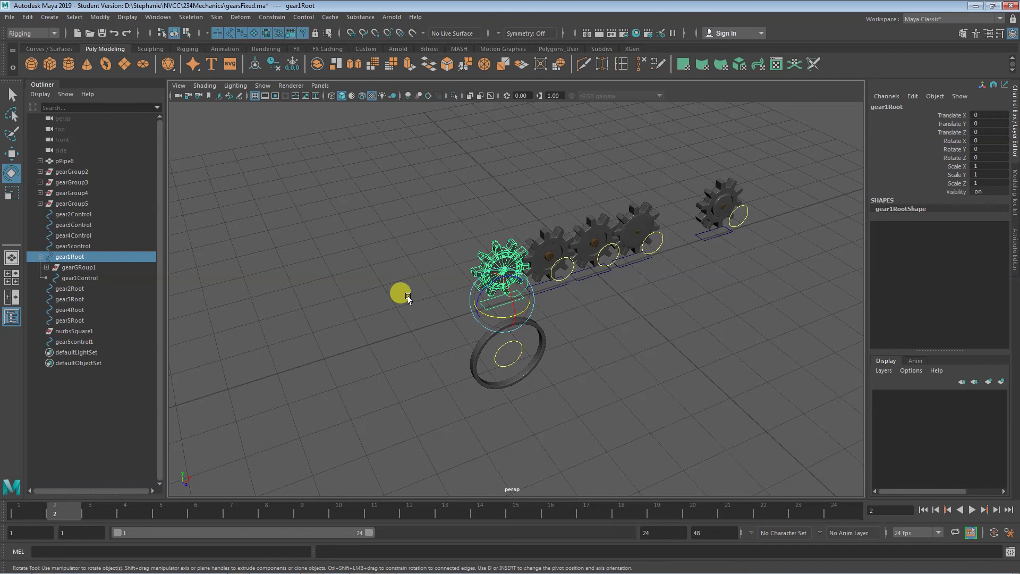
- Test moving gearGRoup1 on its own to about Translate Z -3.563, and undo the move
click(410, 280)
click(481, 264)
key(Up)
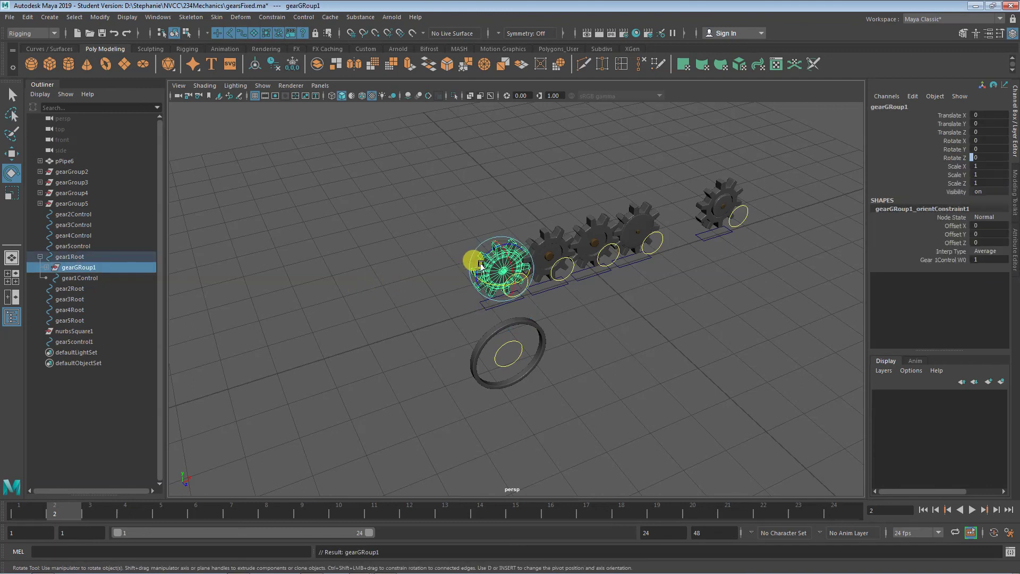
key(w)
drag(480, 264, 441, 218)
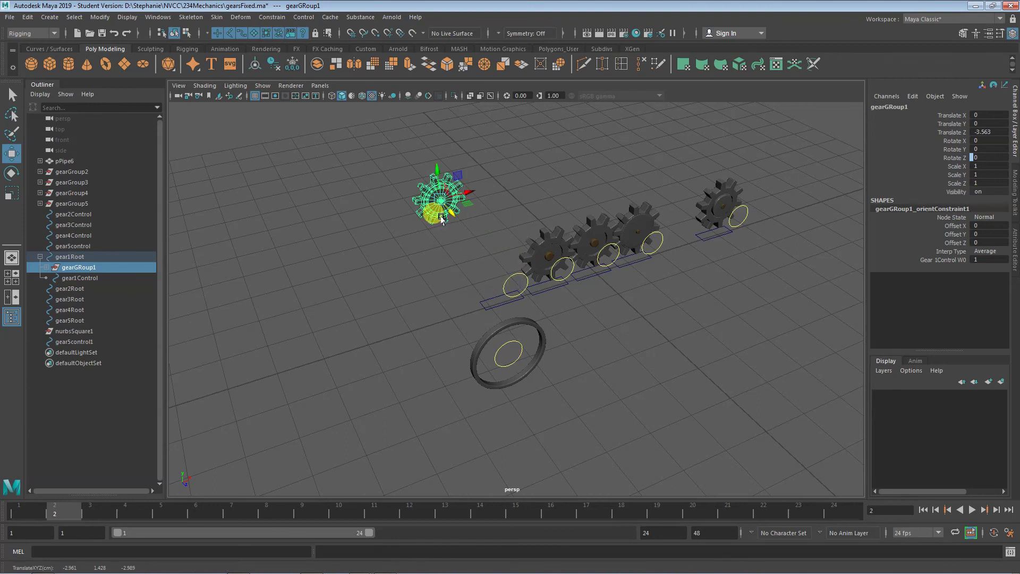
key(ctrl+z)
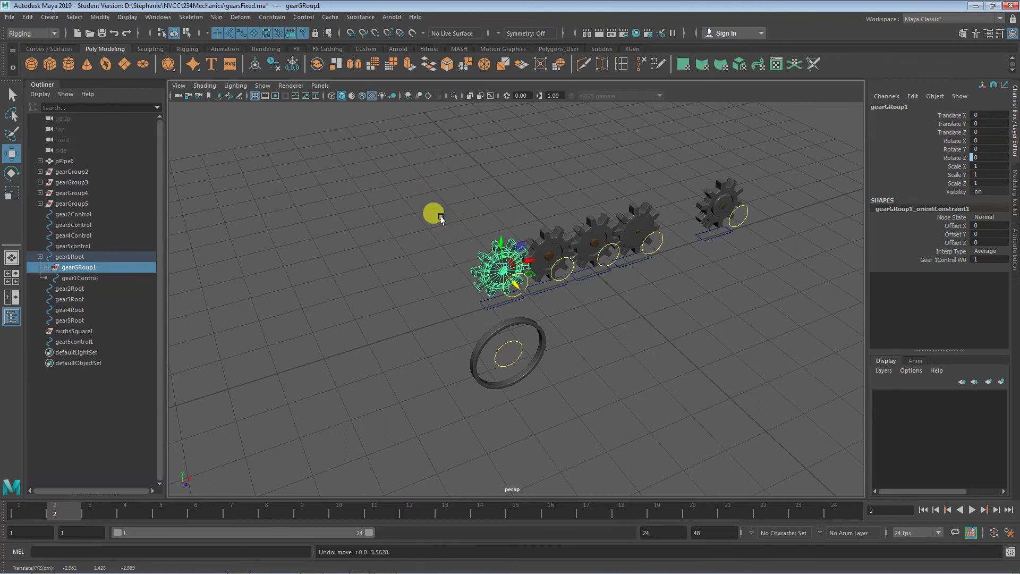
- Test moving gearGRoup1 on its own to about Translate X -2.95, undo the move, and reselect gear1Root
drag(526, 264, 391, 273)
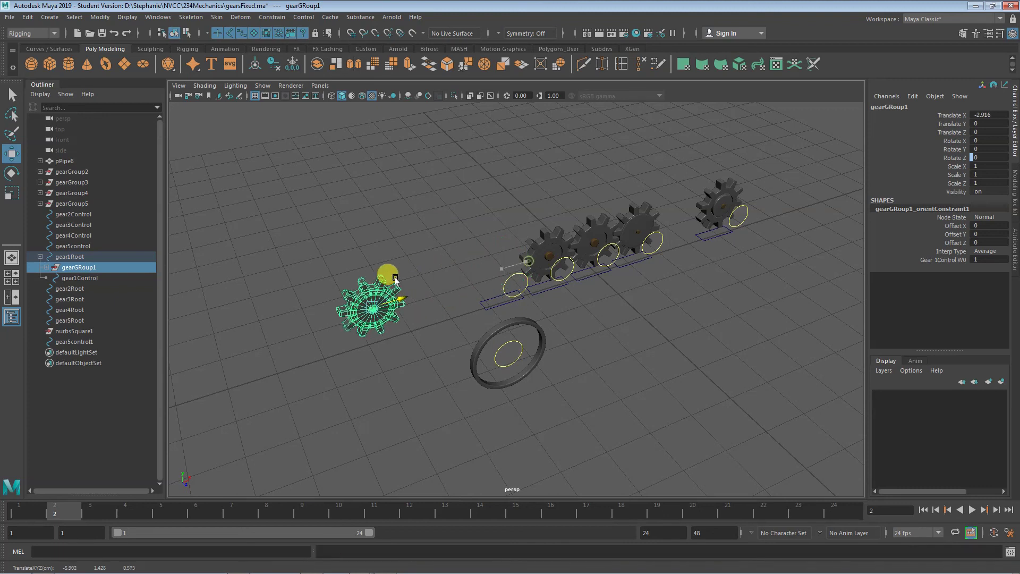
key(ctrl+z)
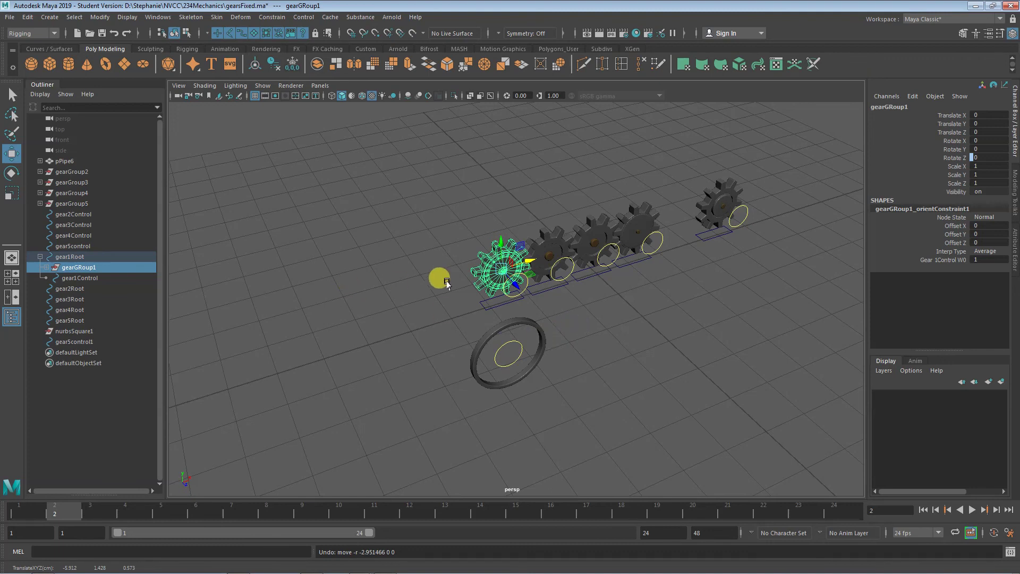
click(477, 304)
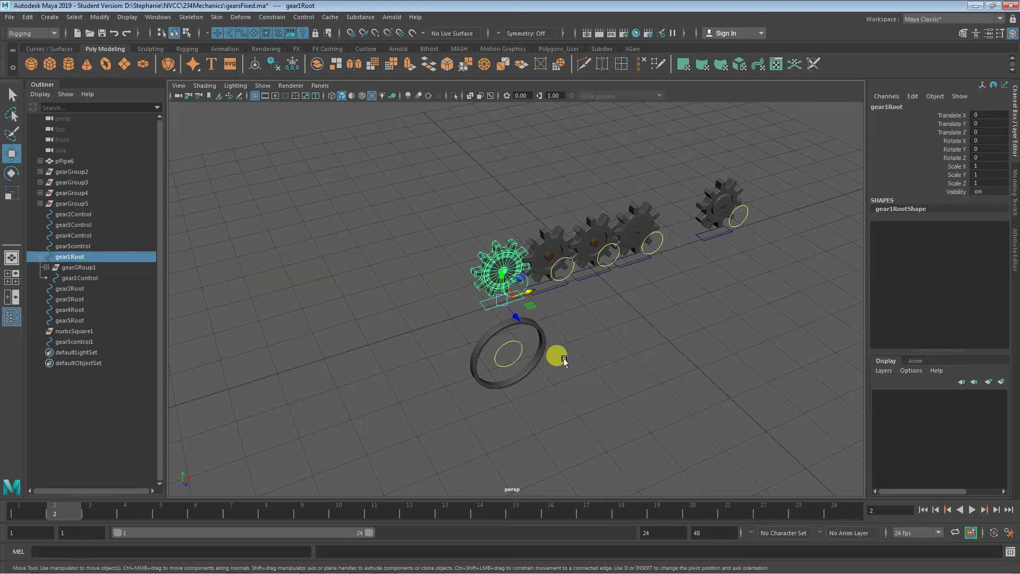
- Select the gear4Control curve and save the gearsFixed.ma scene, continuing with the student version save
alt+drag(620, 392, 471, 455)
alt+right_drag(471, 455, 596, 441)
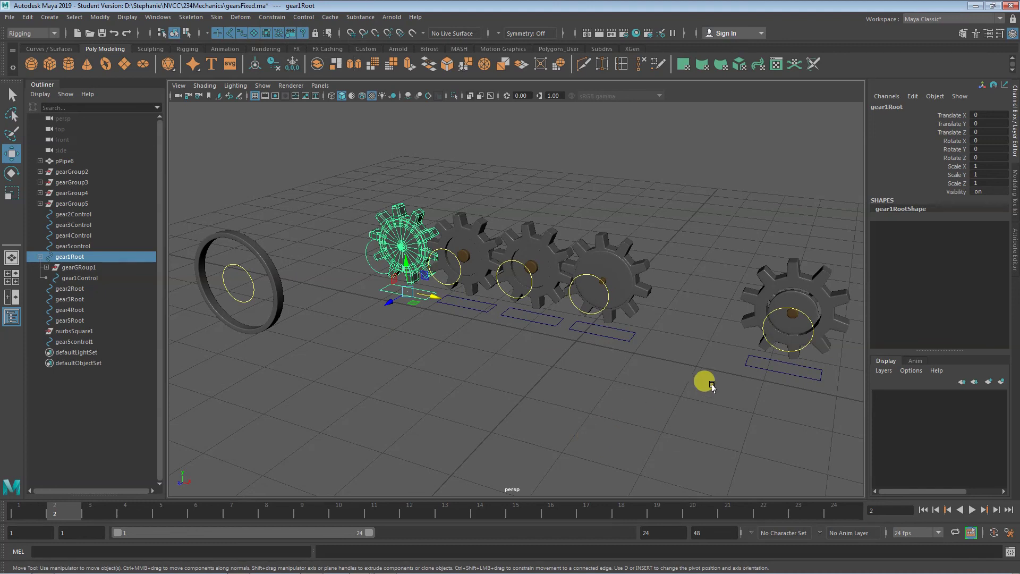
click(599, 312)
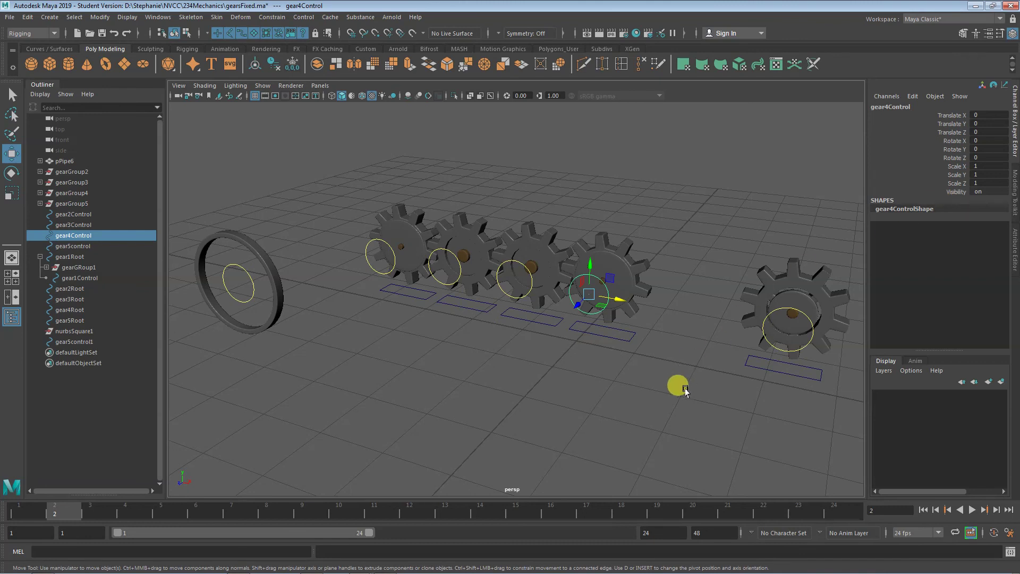
key(ctrl+s)
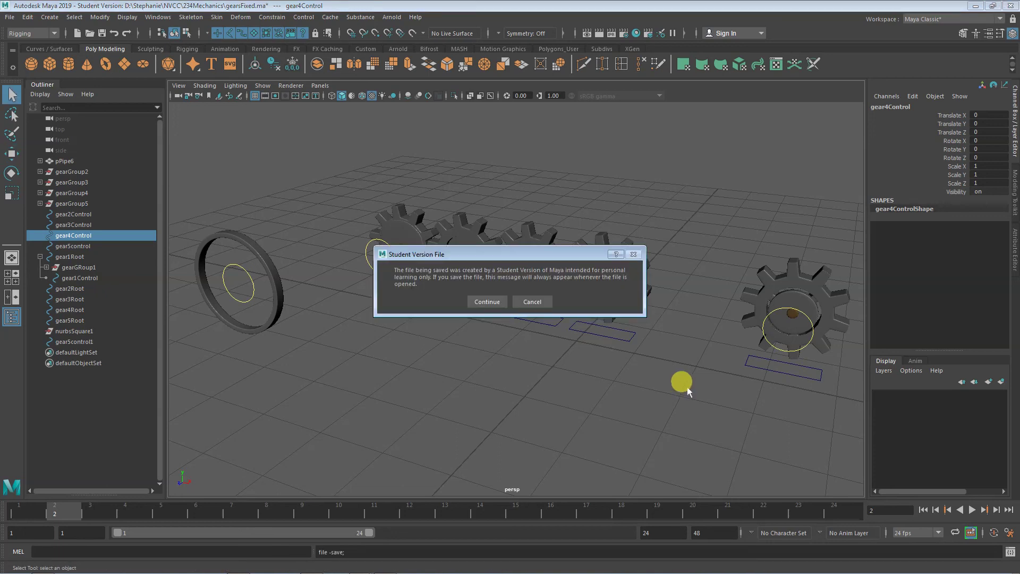
click(479, 297)
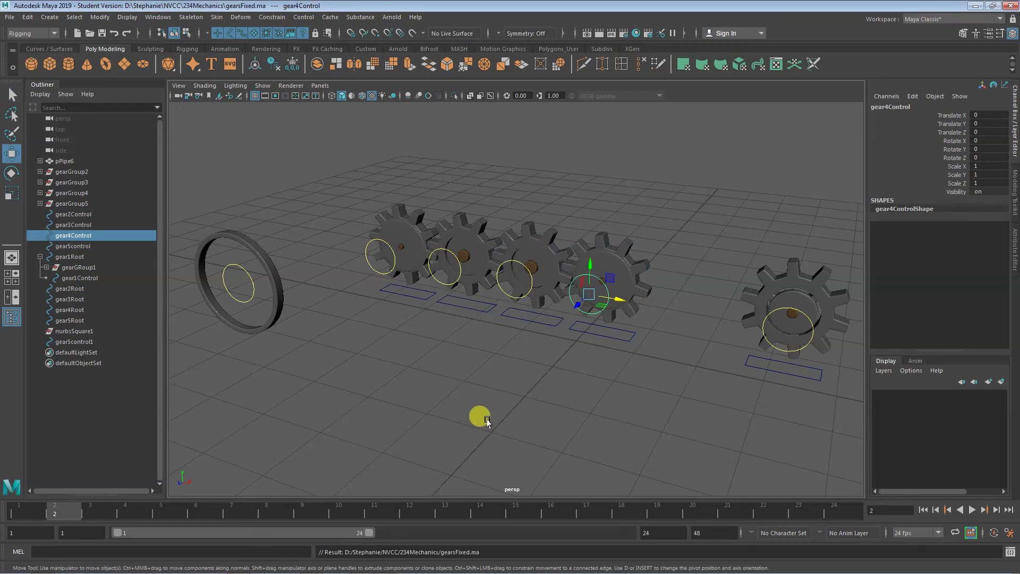